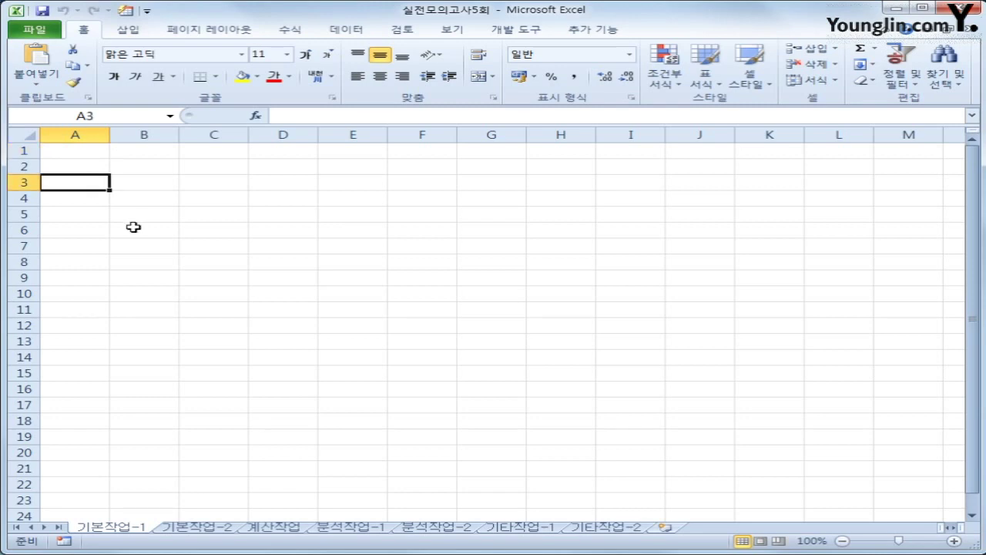
Start a Microsoft Query import from the MS Access Database source and open 훈련생성적.accdb in the 모의고사 folder
{"action": "left_click", "coordinate": [346, 32]}
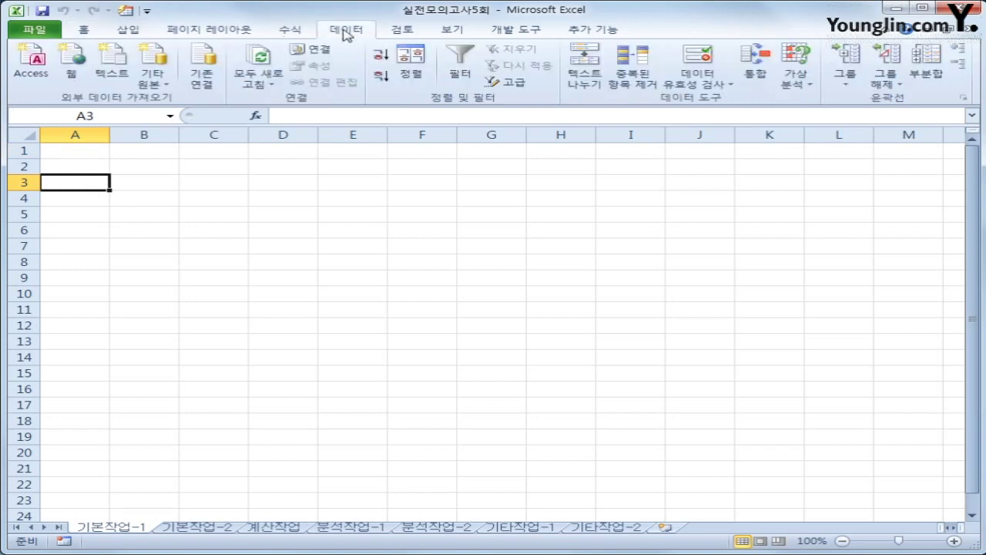
{"action": "left_click", "coordinate": [155, 86]}
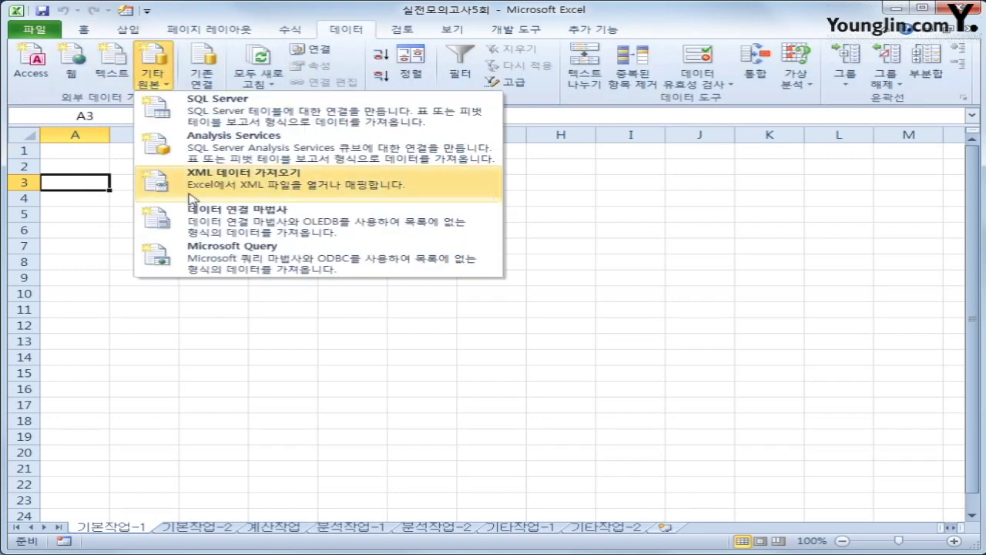
{"action": "left_click", "coordinate": [204, 268]}
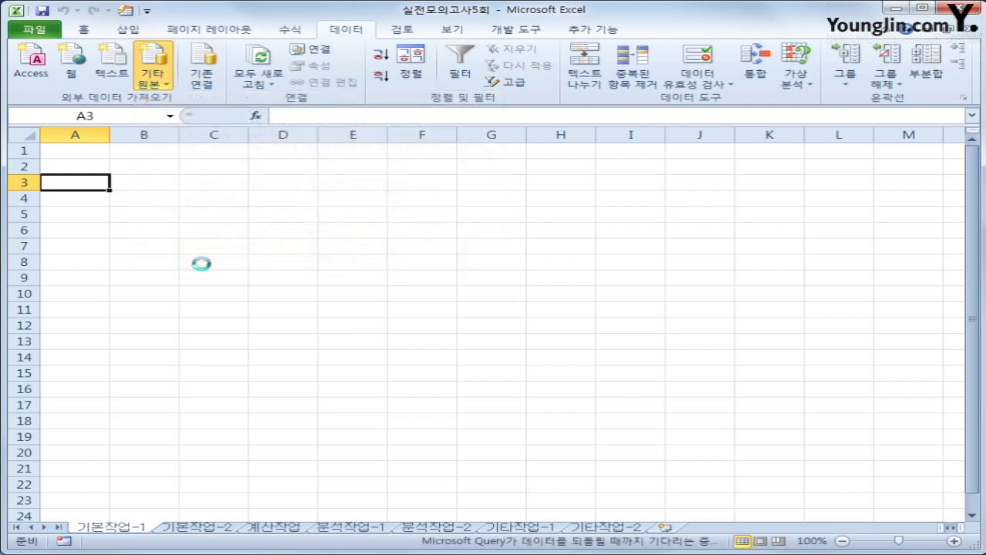
{"action": "left_click", "coordinate": [336, 332]}
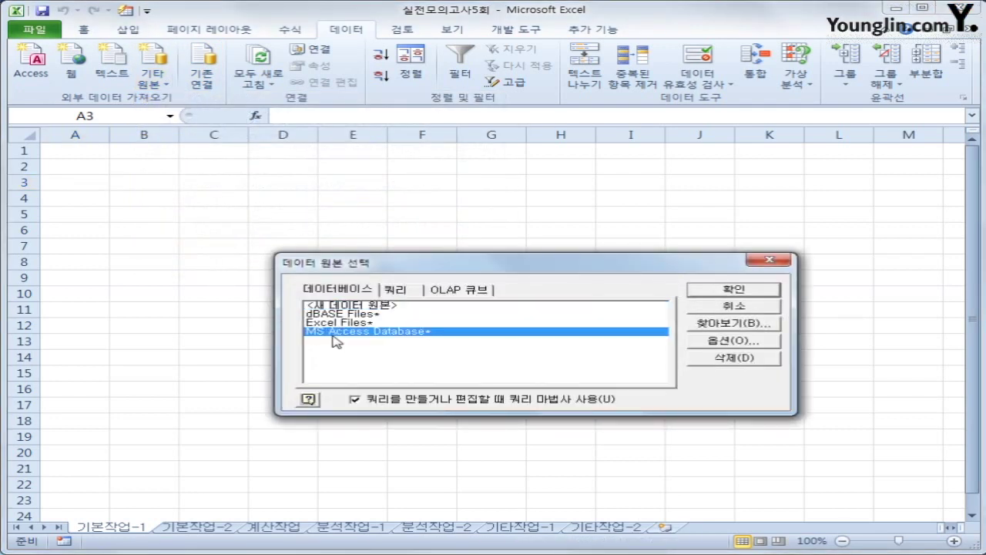
{"action": "left_click", "coordinate": [703, 288]}
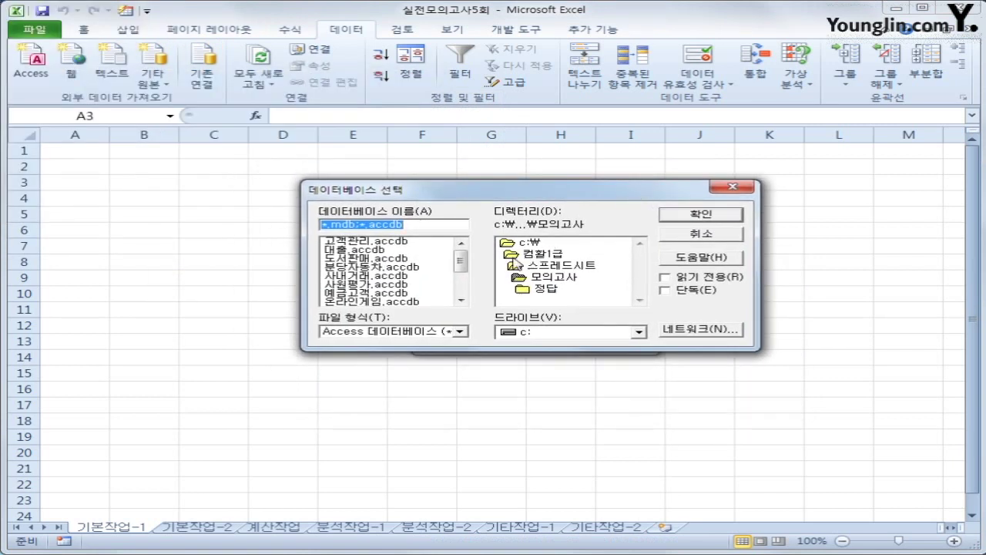
{"action": "left_click_drag", "start_coordinate": [460, 263], "coordinate": [460, 288]}
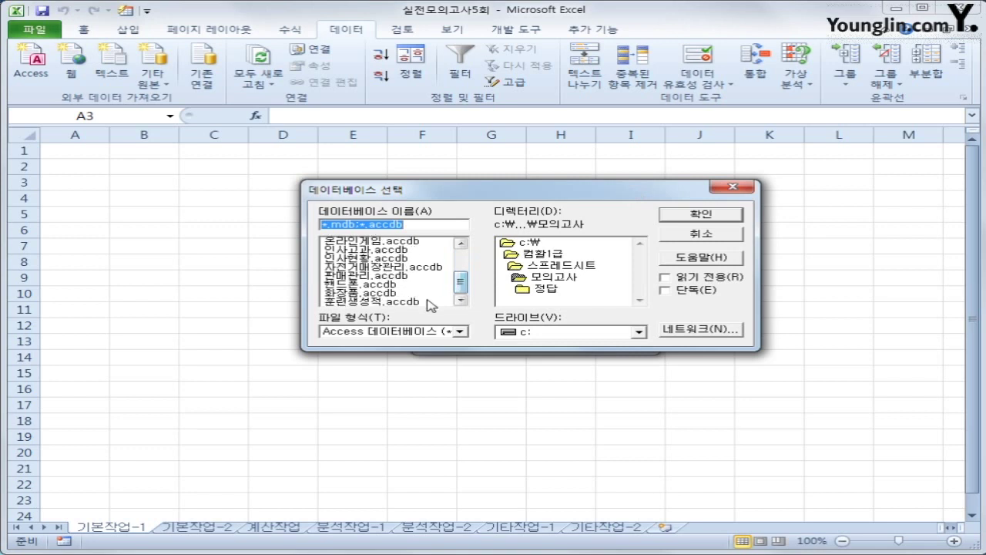
{"action": "left_click", "coordinate": [430, 301]}
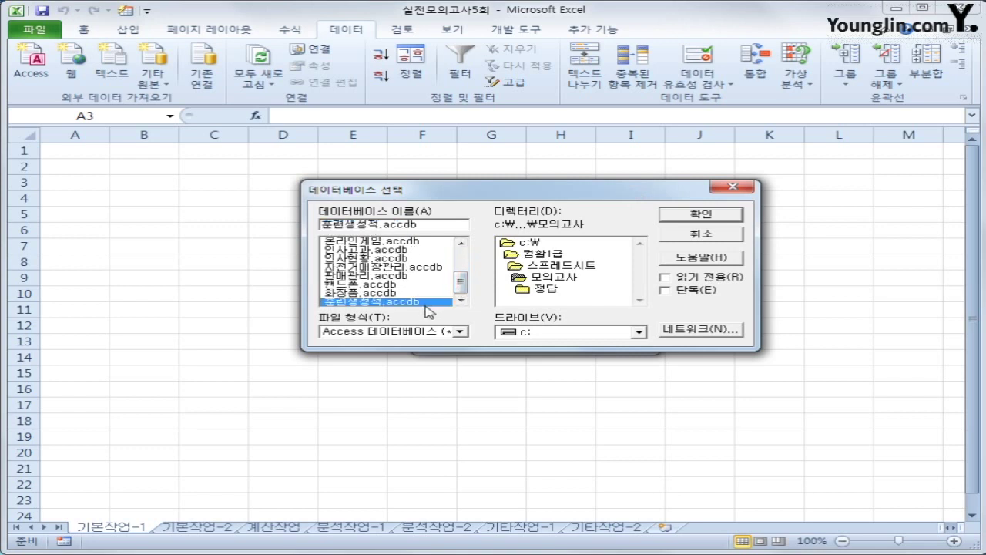
{"action": "left_click", "coordinate": [682, 214]}
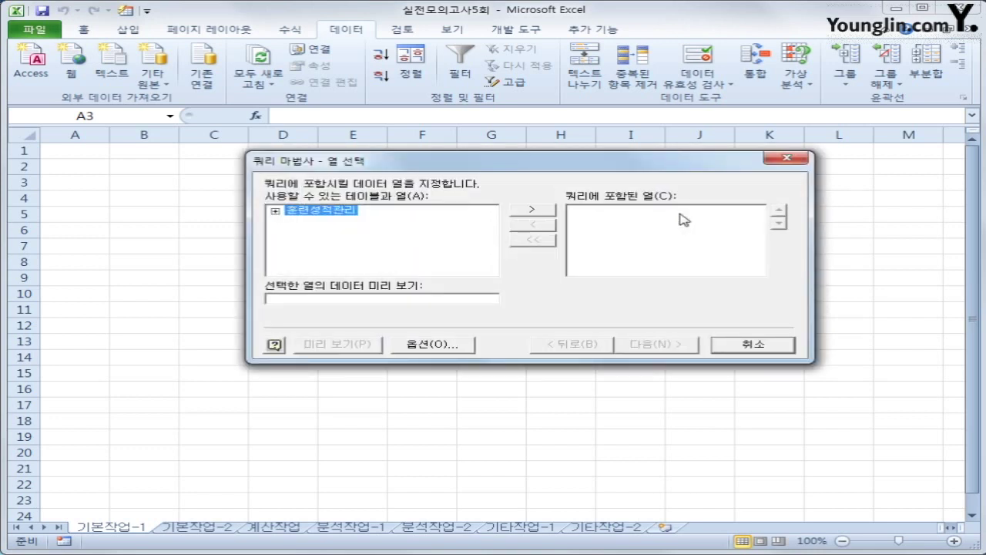
Include the 훈련과정명, 등록일, 9월, 10월, 11월, 12월 and 평균 columns of the 훈련성적관리 table in the query
{"action": "double_click", "coordinate": [347, 218]}
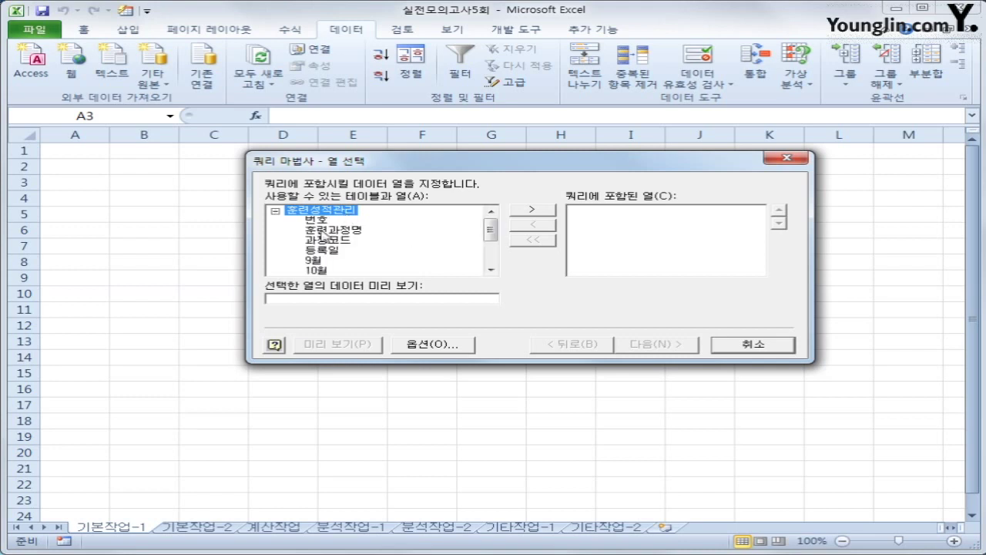
{"action": "left_click", "coordinate": [322, 231]}
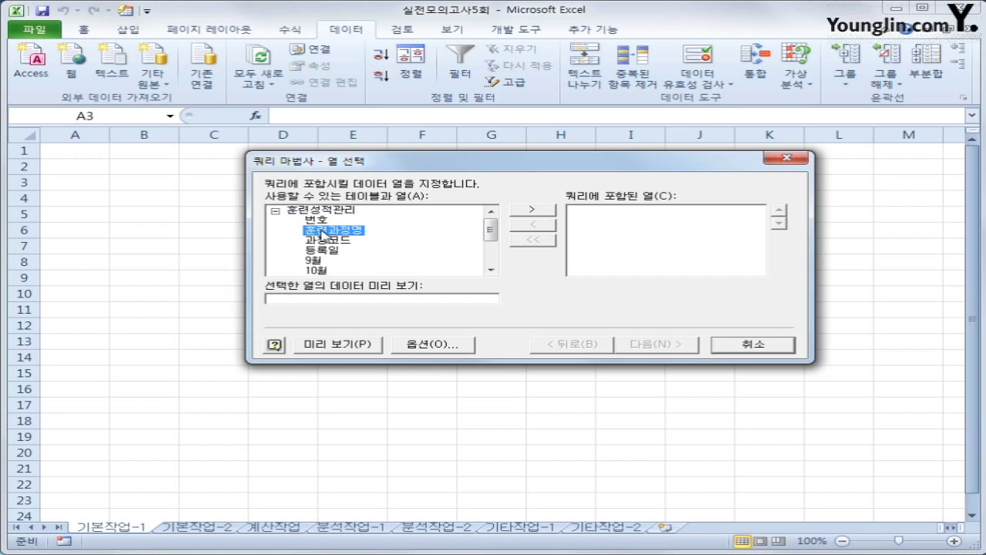
{"action": "double_click", "coordinate": [322, 231]}
{"action": "left_click", "coordinate": [322, 241]}
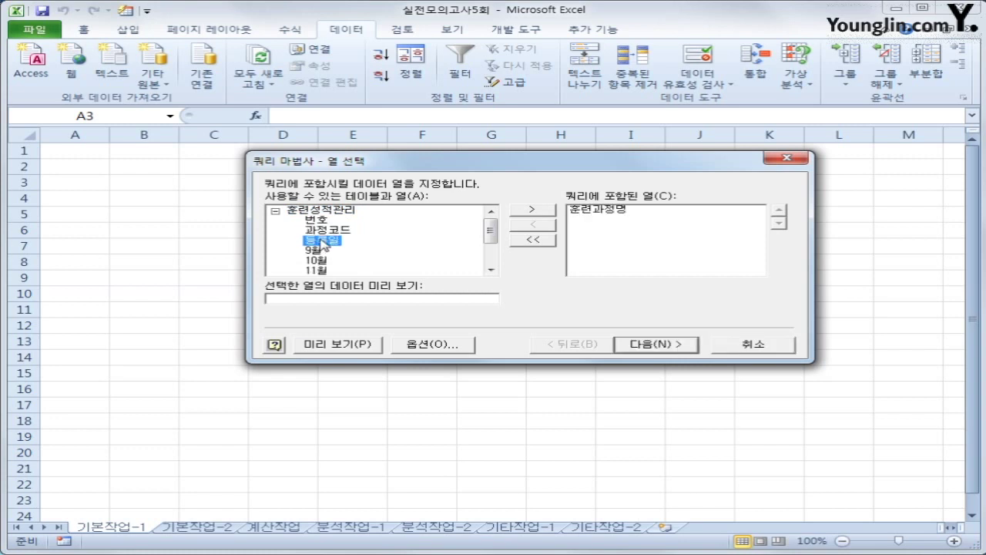
{"action": "double_click", "coordinate": [323, 242]}
{"action": "double_click", "coordinate": [323, 241]}
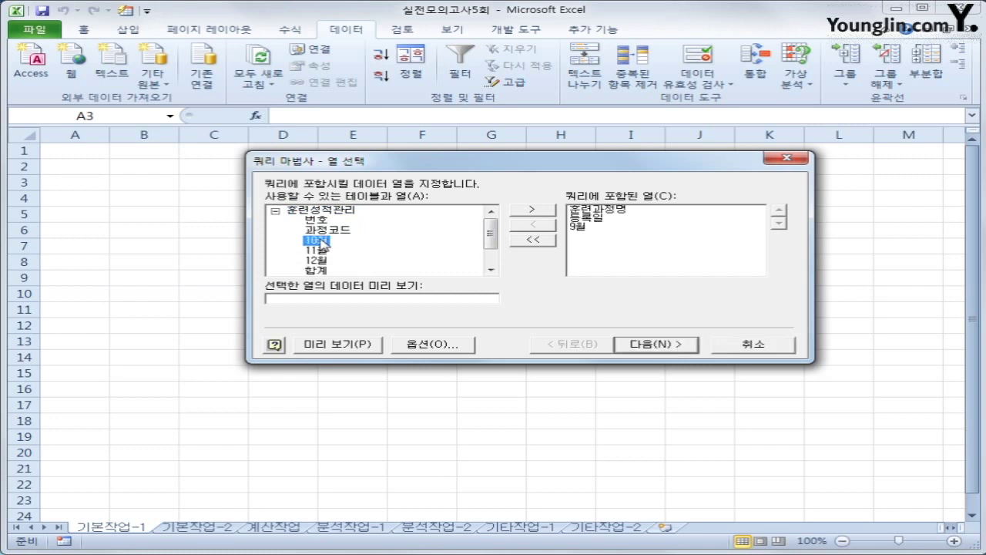
{"action": "double_click", "coordinate": [323, 241]}
{"action": "double_click", "coordinate": [323, 241]}
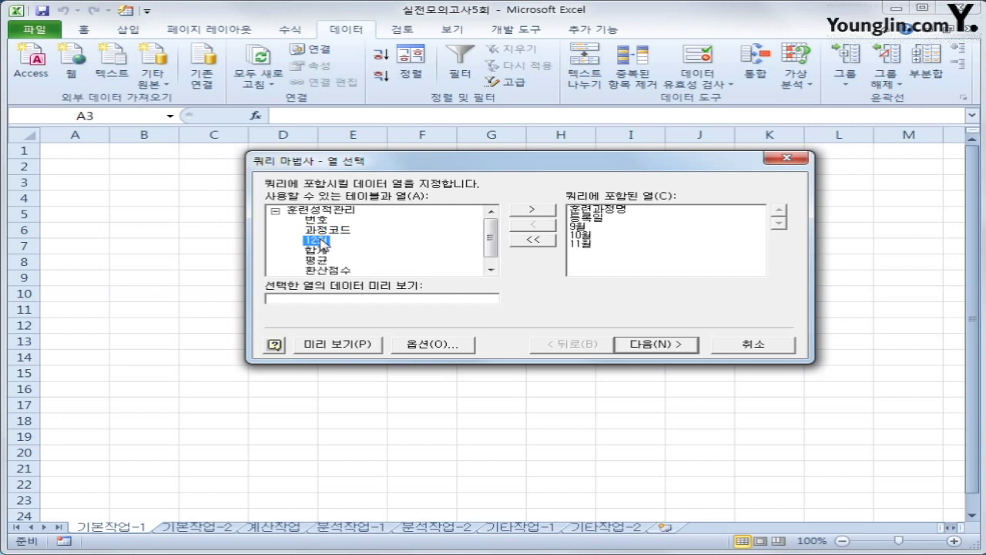
{"action": "double_click", "coordinate": [323, 241]}
{"action": "double_click", "coordinate": [321, 250]}
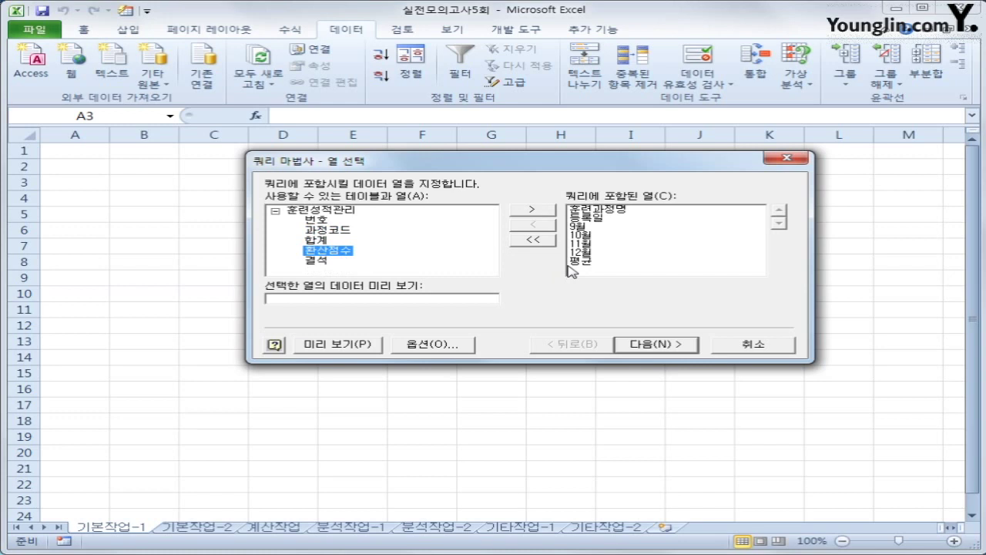
{"action": "left_click", "coordinate": [654, 348]}
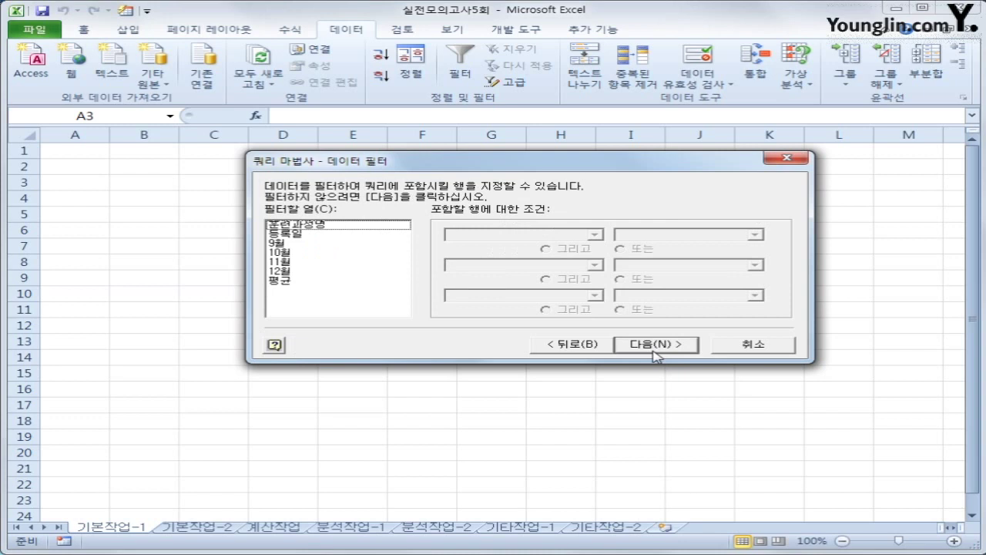
Filter 훈련과정명 with the condition 시작 값 (begins with) "정보"
{"action": "left_click", "coordinate": [330, 226]}
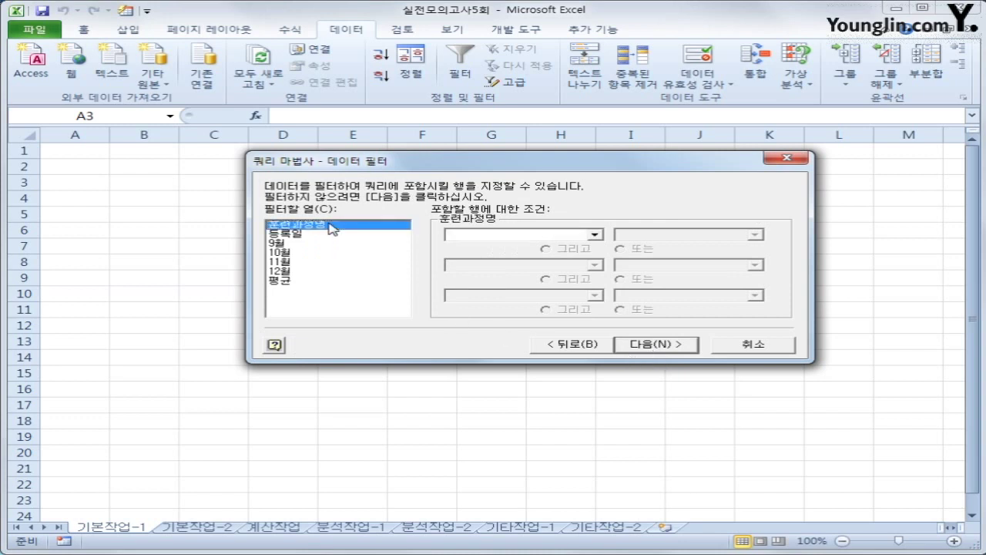
{"action": "left_click", "coordinate": [493, 234]}
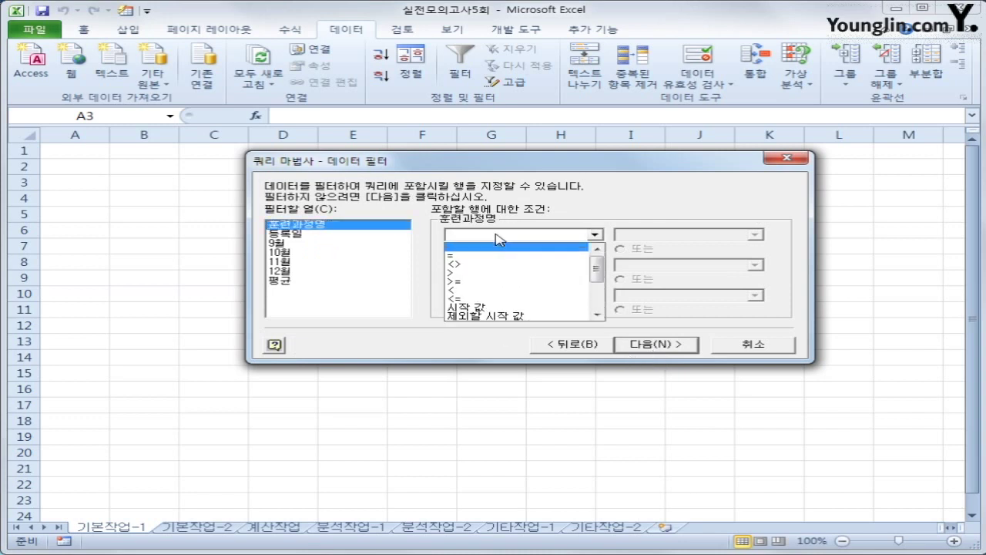
{"action": "left_click", "coordinate": [505, 308]}
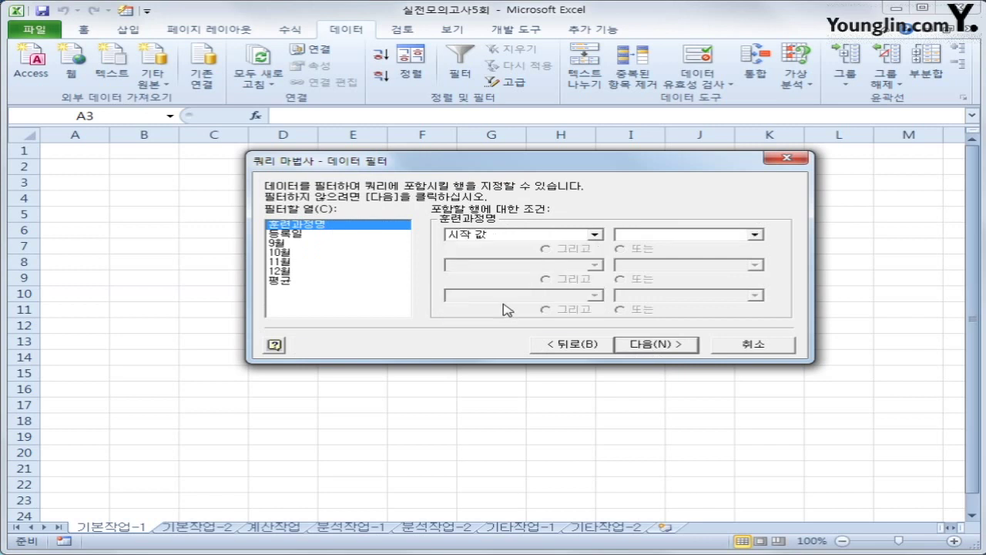
{"action": "key", "text": "Tab"}
{"action": "type", "text": "서비"}
{"action": "key", "text": "BackSpace"}
{"action": "key", "text": "BackSpace"}
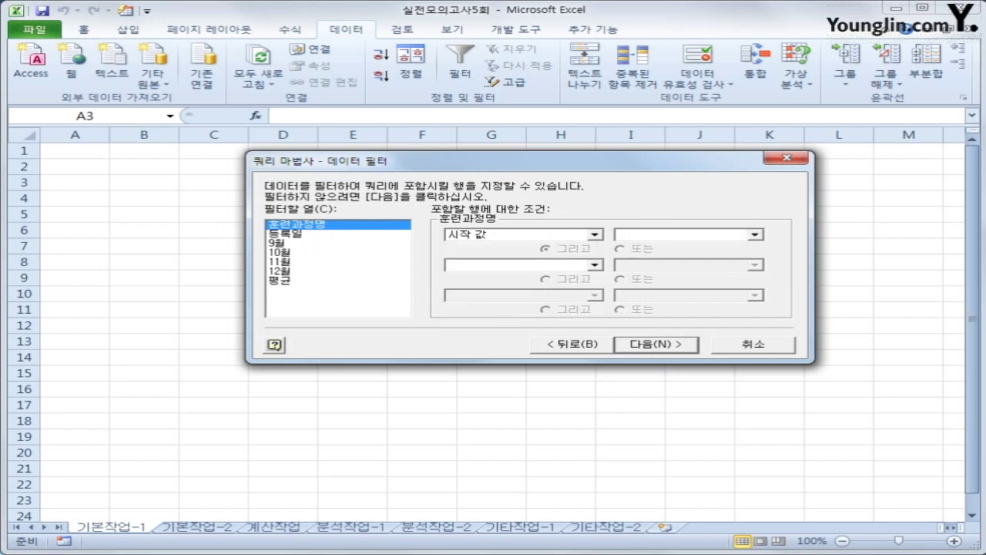
{"action": "type", "text": "정보"}
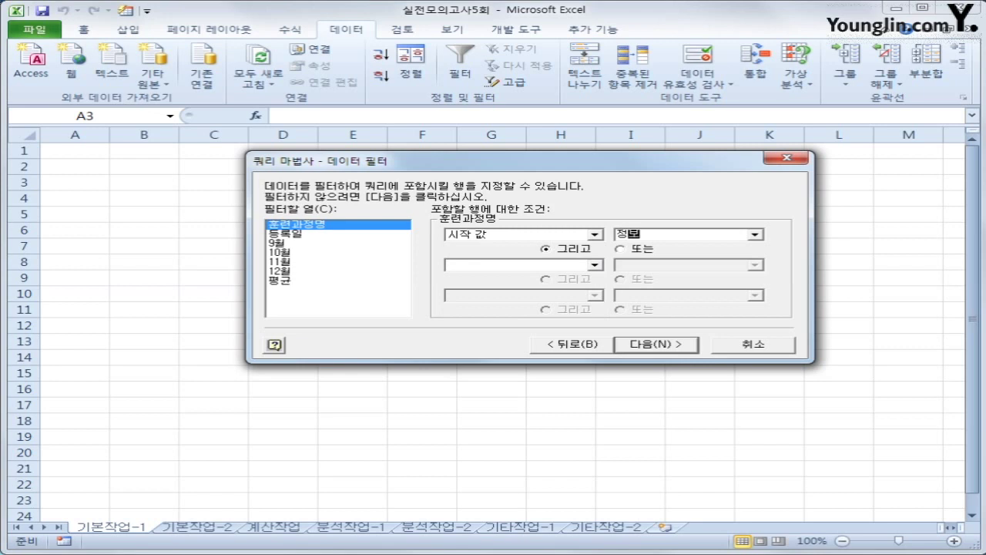
Add a filter condition keeping rows whose 평균 is >= 60 and proceed to the sort order
{"action": "left_click", "coordinate": [322, 283]}
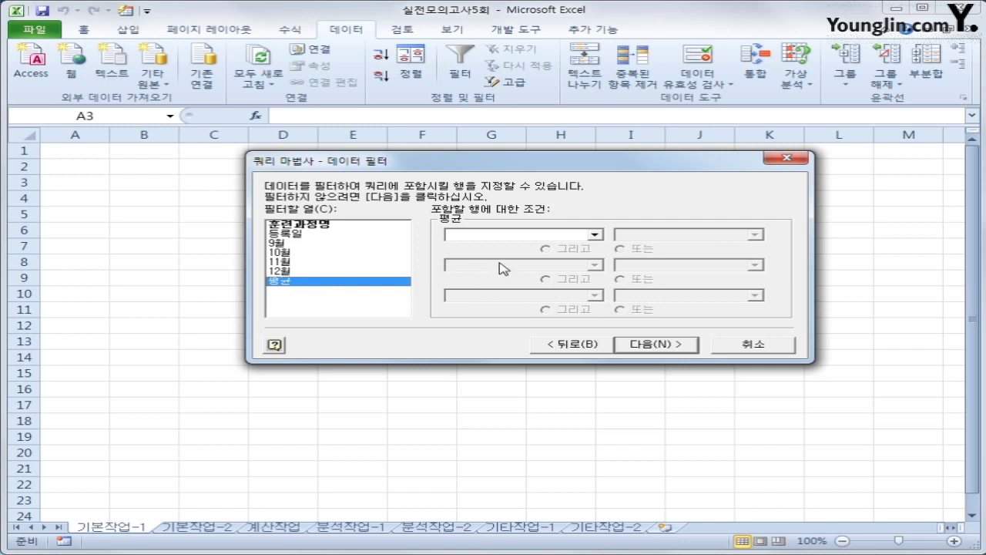
{"action": "left_click", "coordinate": [513, 235]}
{"action": "left_click", "coordinate": [507, 283]}
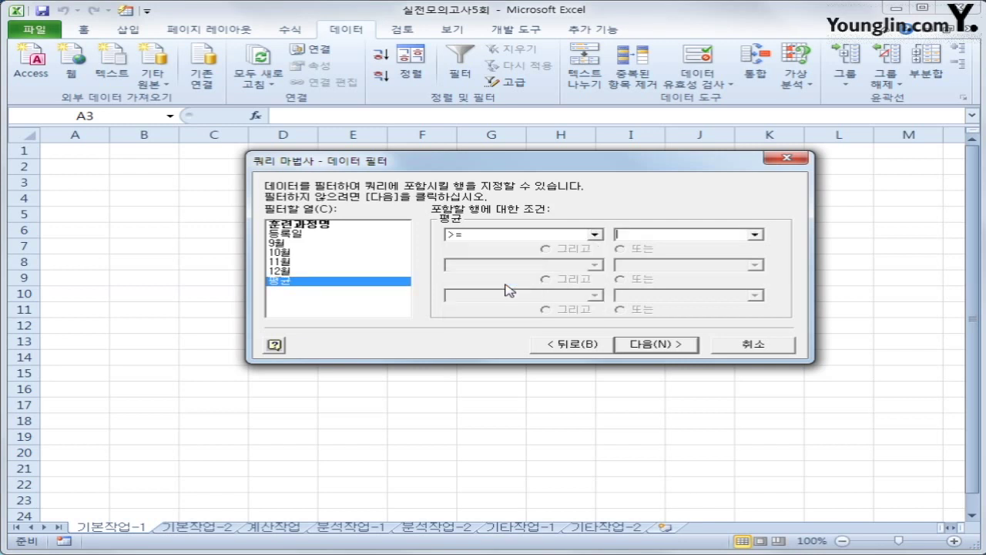
{"action": "key", "text": "Tab"}
{"action": "type", "text": "60"}
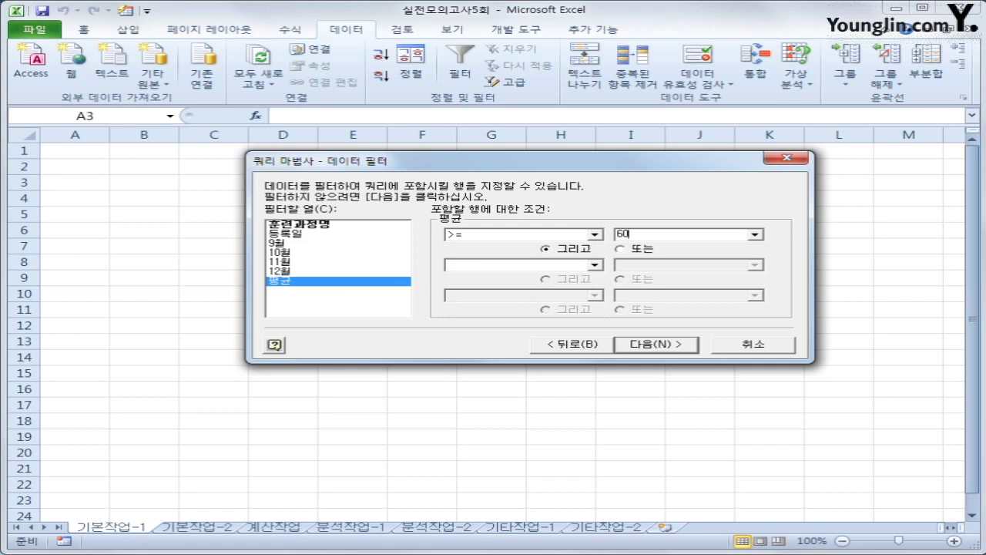
{"action": "left_click", "coordinate": [652, 347]}
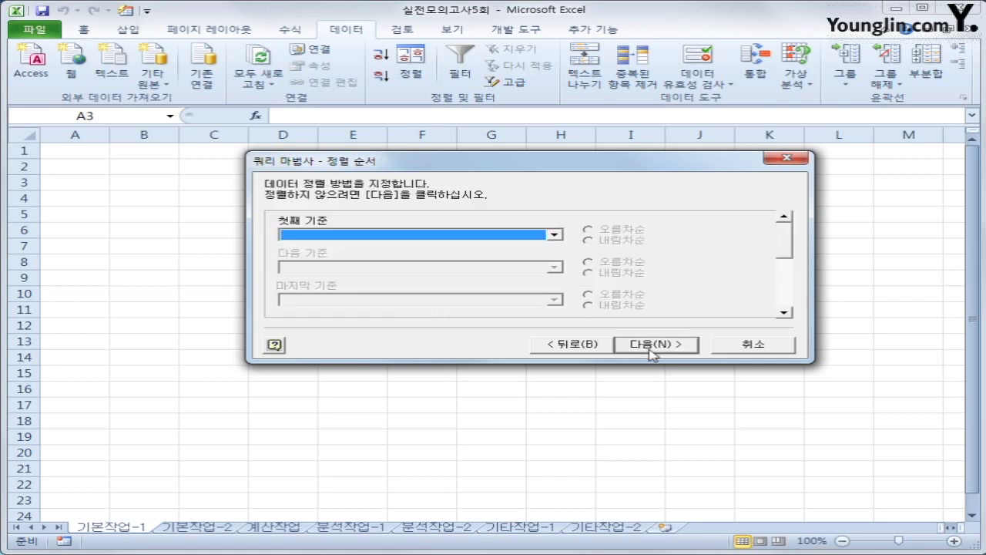
Sort the query by 훈련과정명 ascending, then by 평균 ascending
{"action": "left_click", "coordinate": [521, 235]}
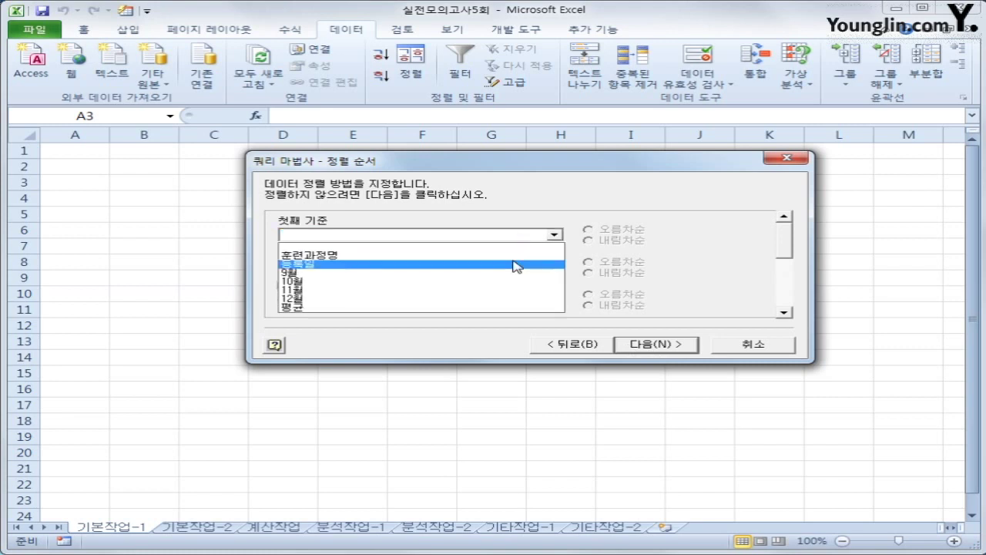
{"action": "left_click", "coordinate": [508, 255]}
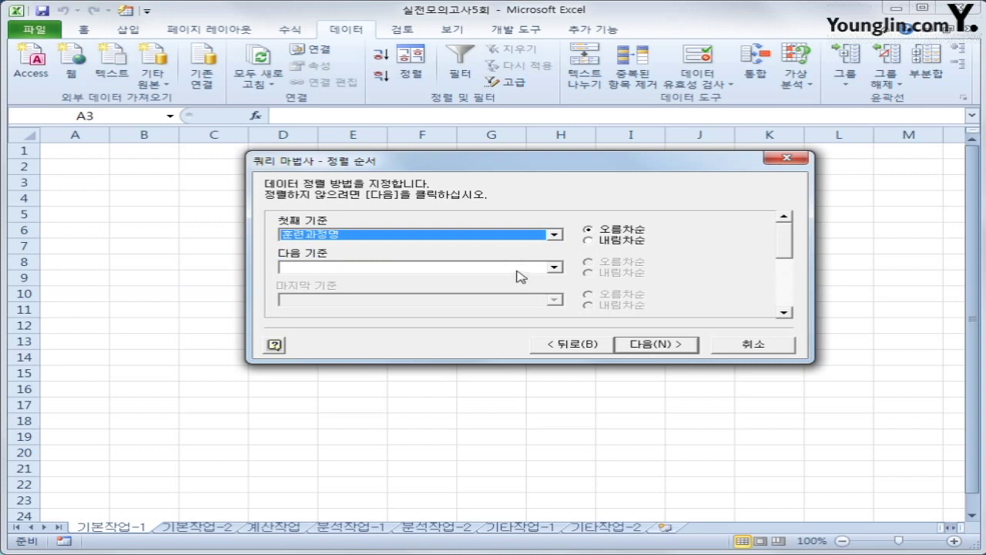
{"action": "left_click", "coordinate": [517, 269]}
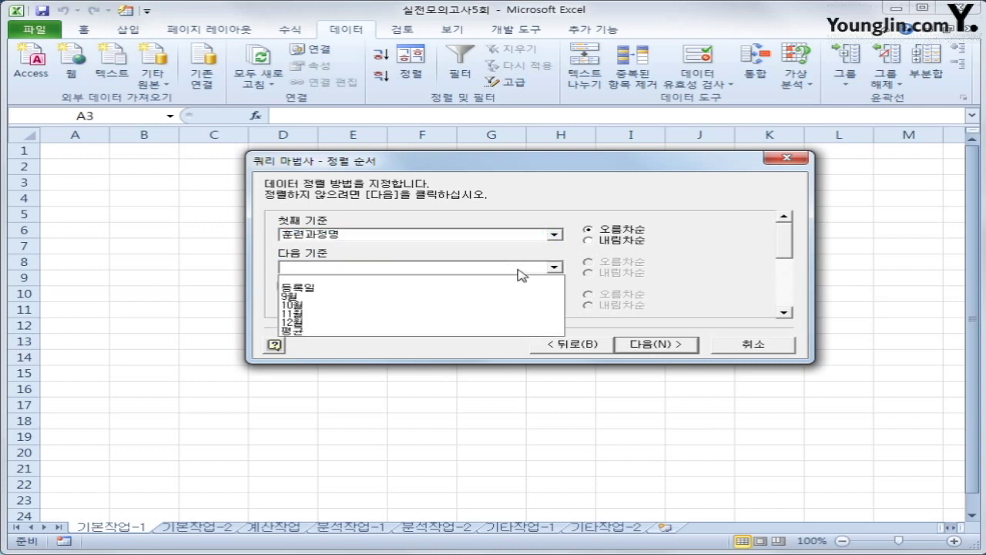
{"action": "left_click", "coordinate": [506, 332]}
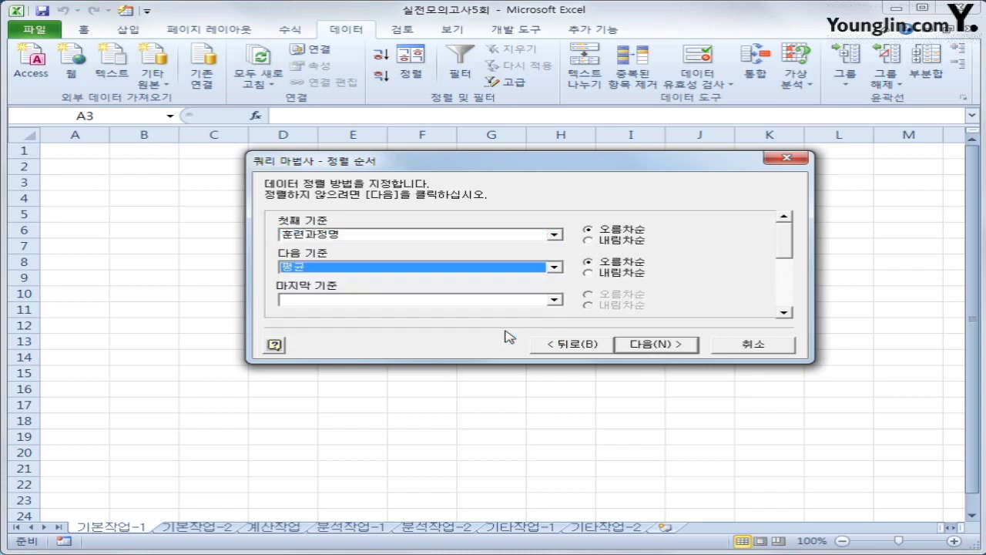
{"action": "left_click", "coordinate": [616, 265]}
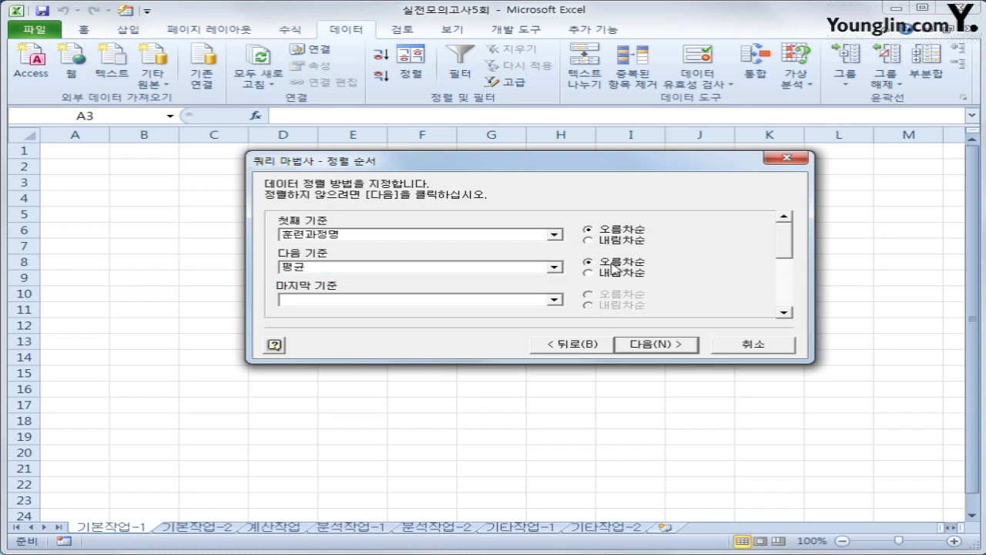
{"action": "left_click", "coordinate": [639, 352]}
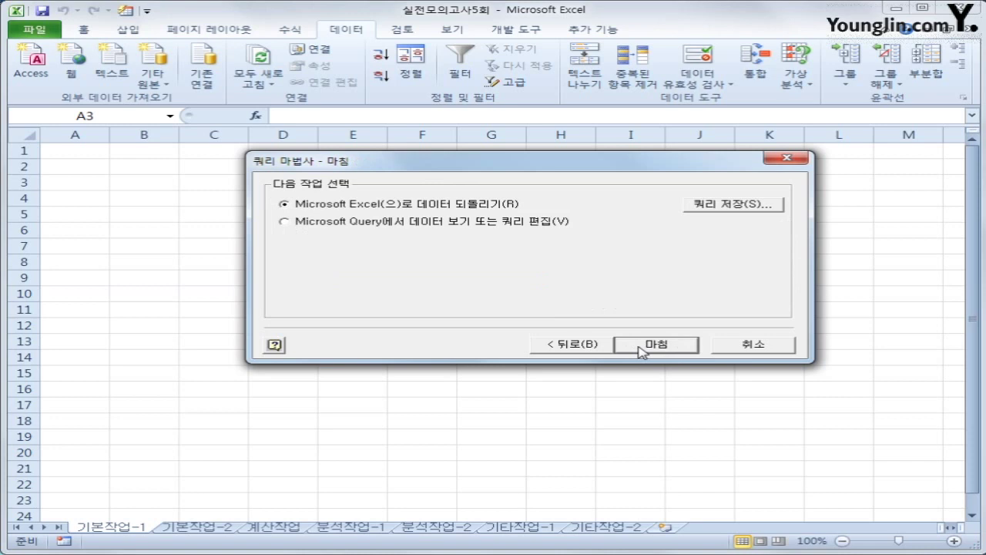
Return the query data to the existing worksheet as a table at =$A$3 and convert that table to a normal range
{"action": "left_click", "coordinate": [656, 345]}
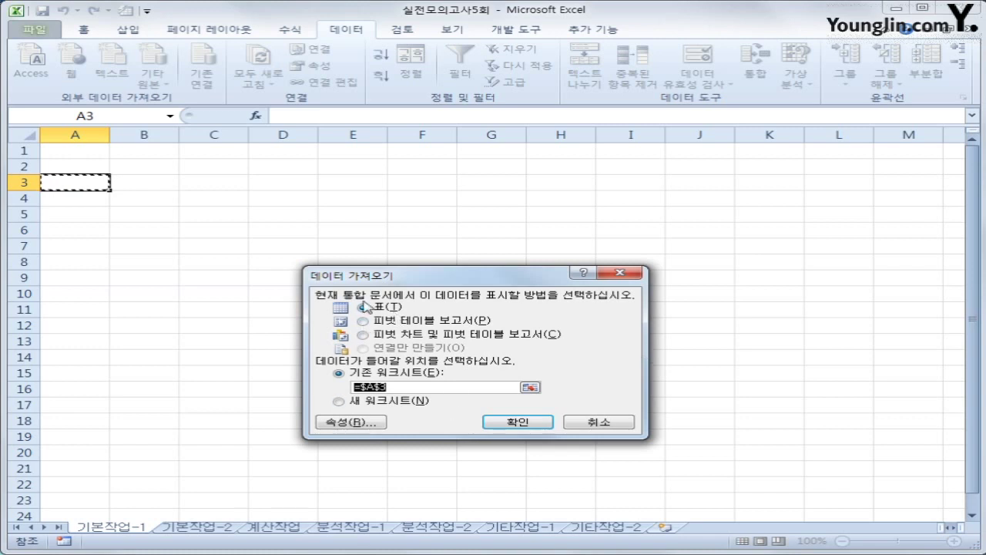
{"action": "left_click_drag", "start_coordinate": [483, 282], "coordinate": [532, 202]}
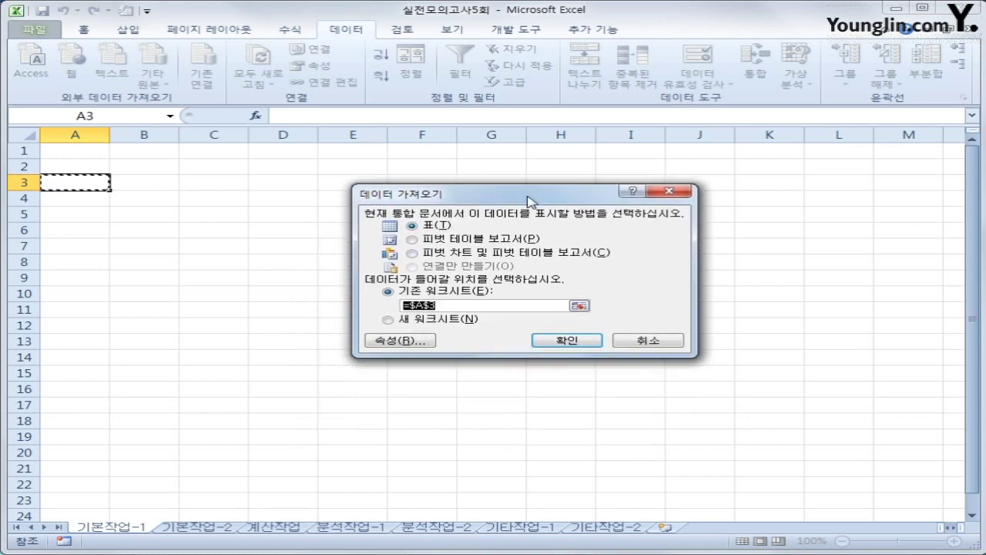
{"action": "left_click", "coordinate": [574, 344]}
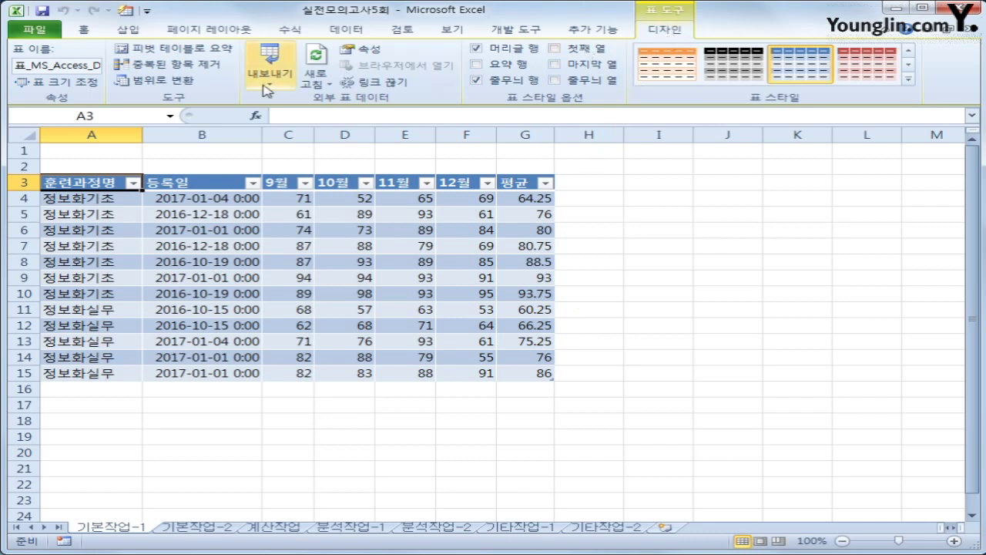
{"action": "left_click", "coordinate": [189, 85]}
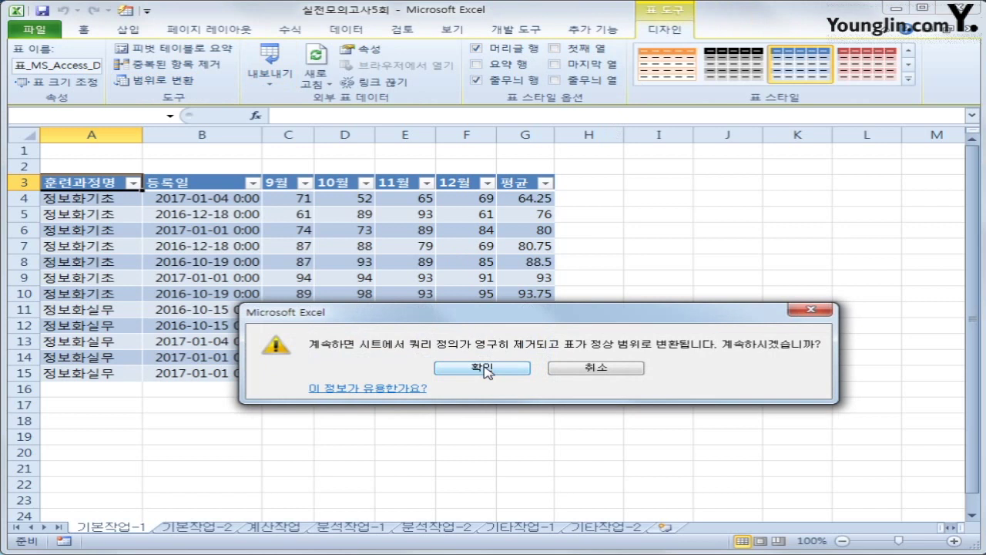
{"action": "left_click", "coordinate": [483, 370]}
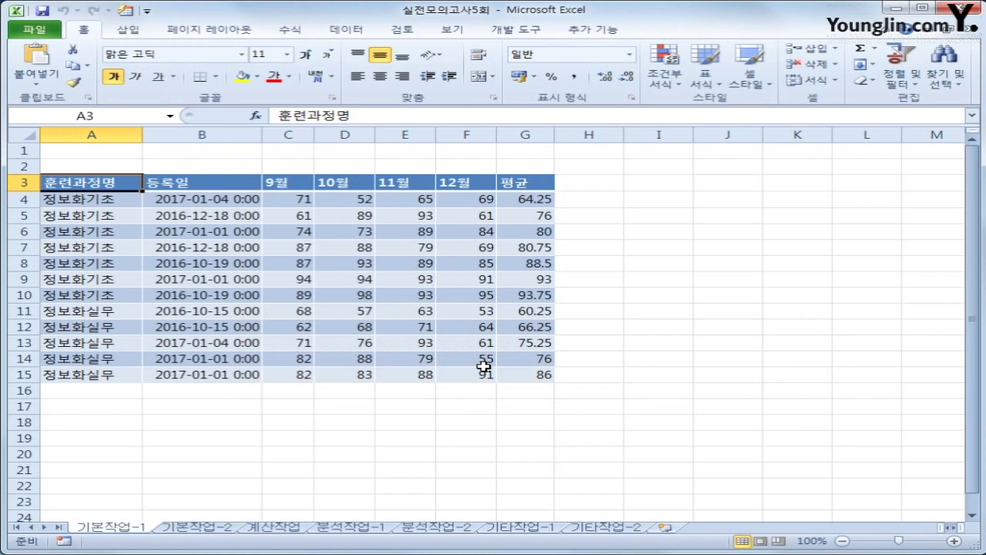
On sheet 기본작업-2, copy the 과정명 header and a CAD entry from the list to H3:H4 as filter criteria
{"action": "left_click", "coordinate": [219, 528]}
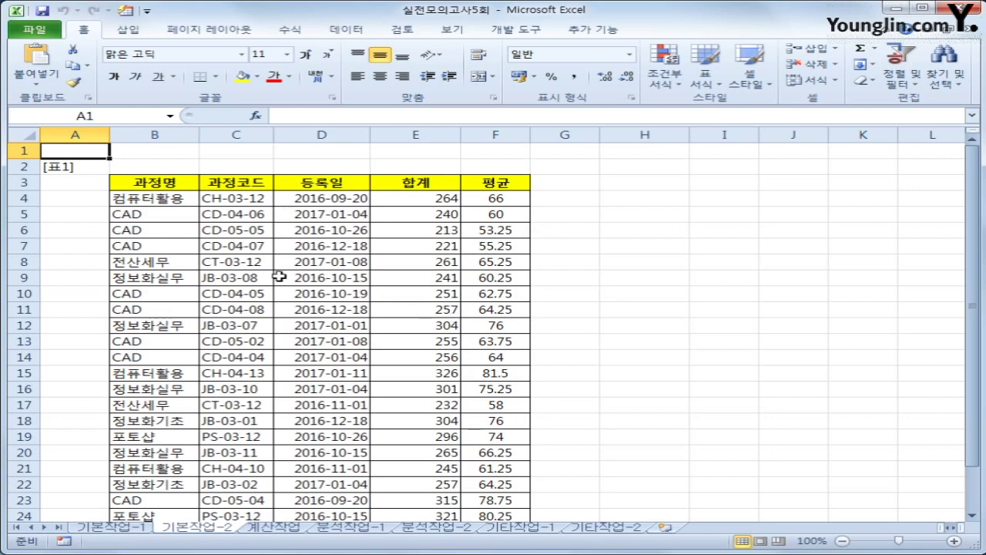
{"action": "left_click", "coordinate": [178, 187]}
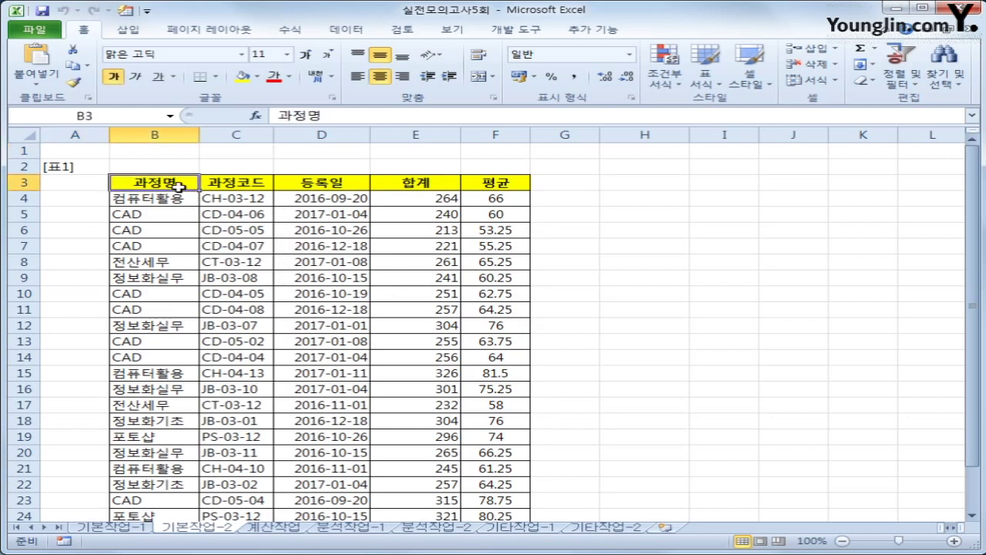
{"action": "left_click", "coordinate": [157, 291], "text": "ctrl"}
{"action": "key", "text": "ctrl+c"}
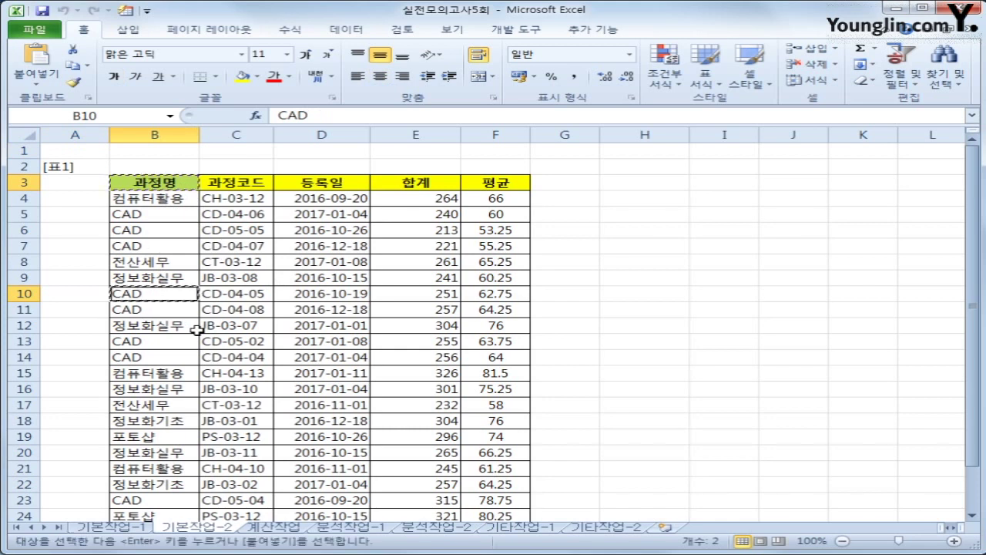
{"action": "scroll", "coordinate": [185, 351], "scroll_direction": "down", "scroll_amount": 2}
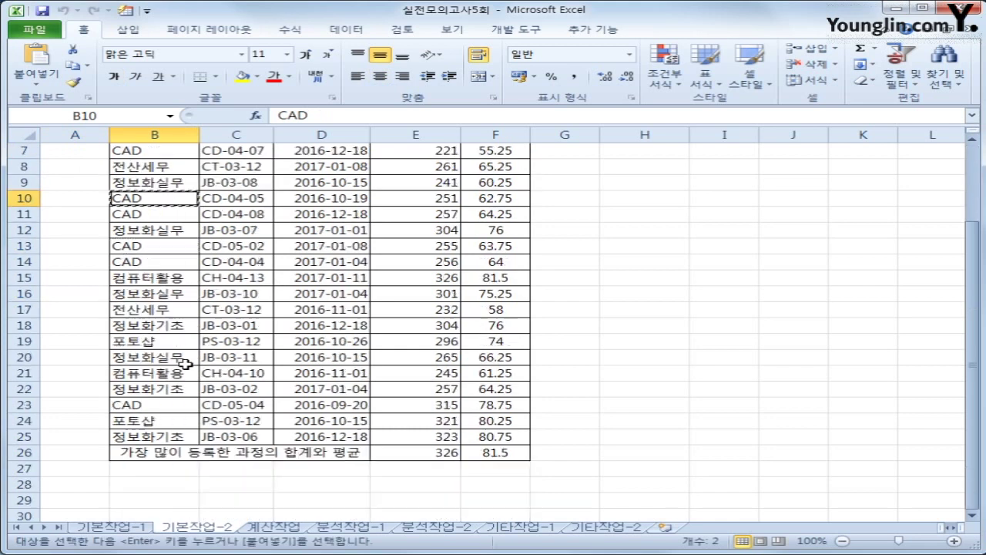
{"action": "scroll", "coordinate": [185, 366], "scroll_direction": "down", "scroll_amount": 1}
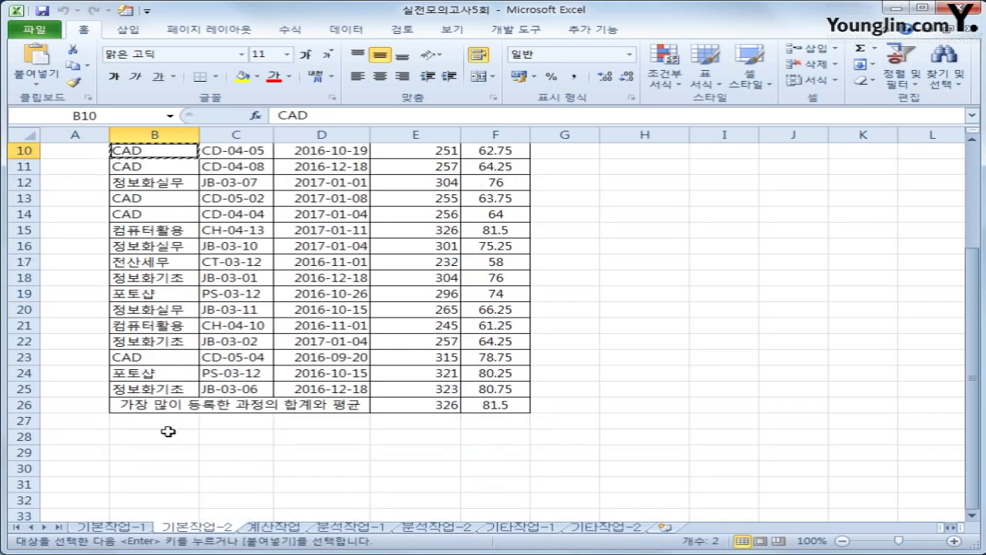
{"action": "scroll", "coordinate": [562, 400], "scroll_direction": "up", "scroll_amount": 3}
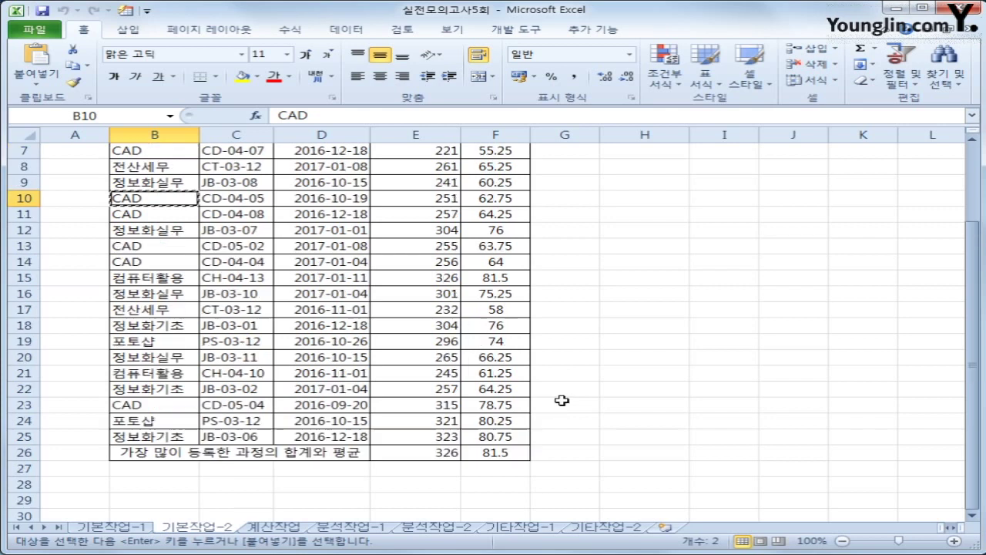
{"action": "left_click", "coordinate": [641, 185]}
{"action": "key", "text": "ctrl+v"}
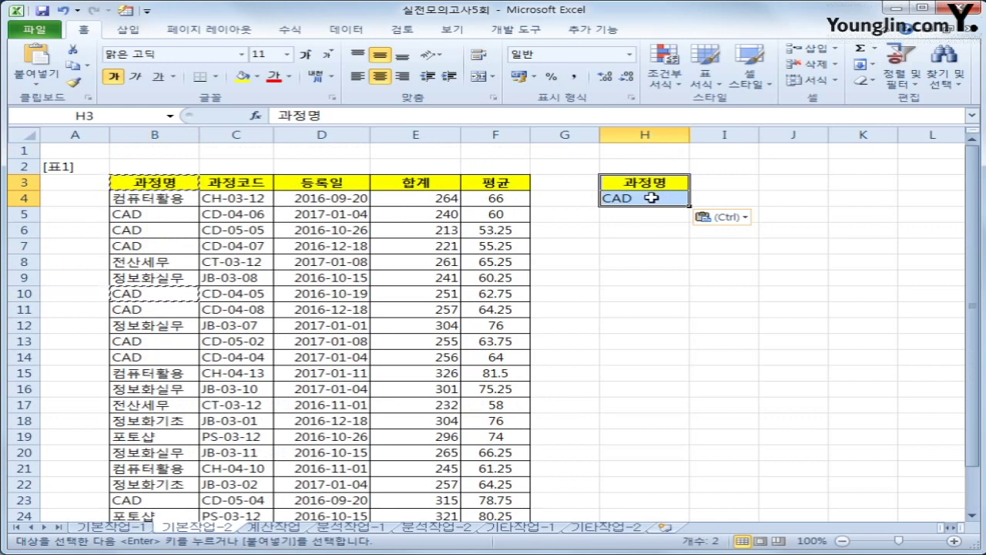
Copy the 과정코드 header from C3 to I3, beside the 과정명 criterion header
{"action": "left_click", "coordinate": [242, 182]}
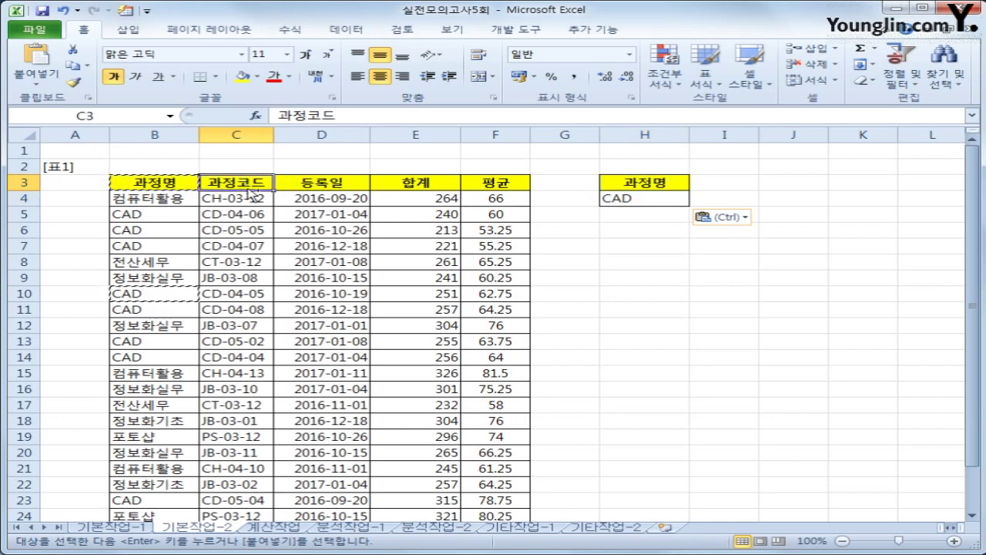
{"action": "key", "text": "ctrl+c"}
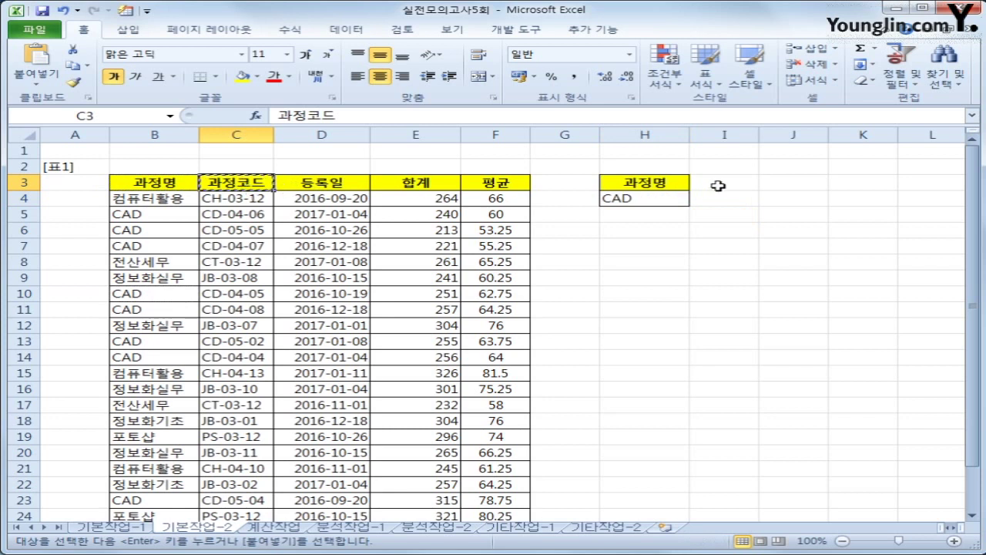
{"action": "left_click", "coordinate": [716, 186]}
{"action": "key", "text": "ctrl+v"}
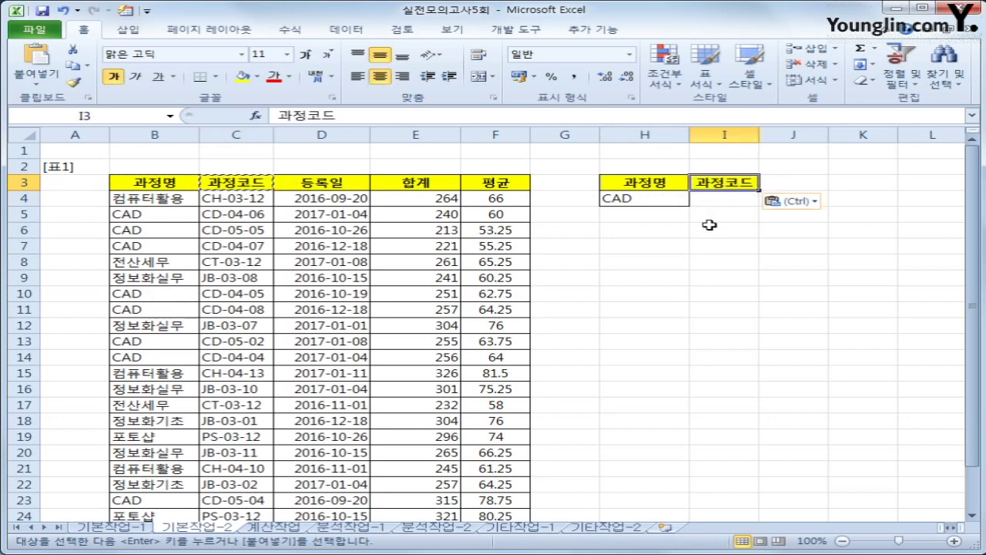
{"action": "left_click_drag", "start_coordinate": [641, 183], "coordinate": [642, 197]}
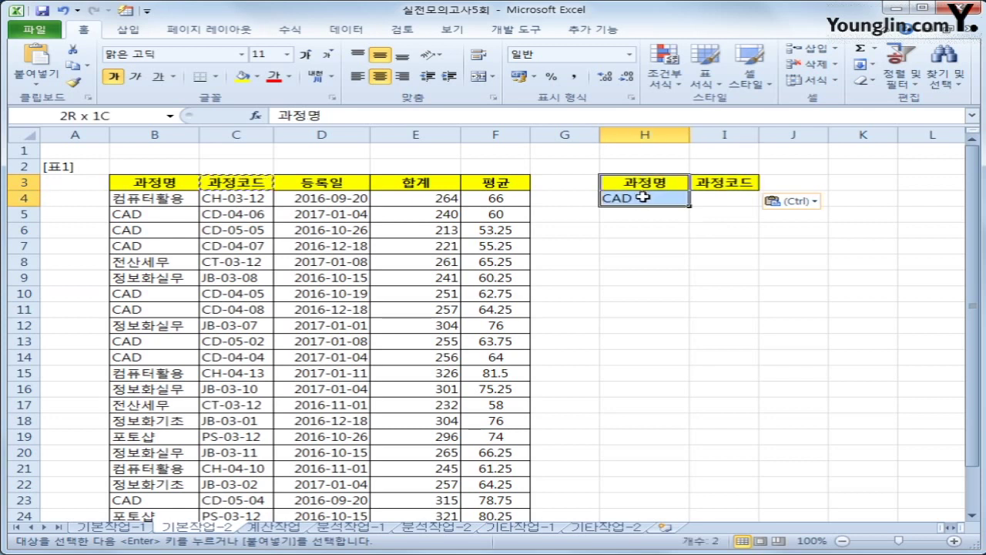
Enter the 과정코드 criterion J* in cell I5, one row below the CAD criterion
{"action": "left_click", "coordinate": [706, 214]}
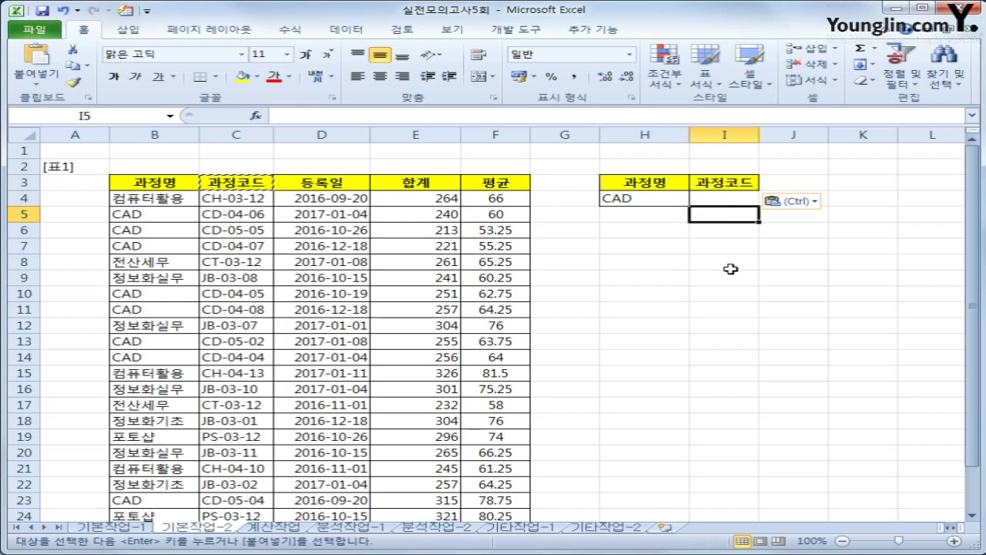
{"action": "type", "text": "="}
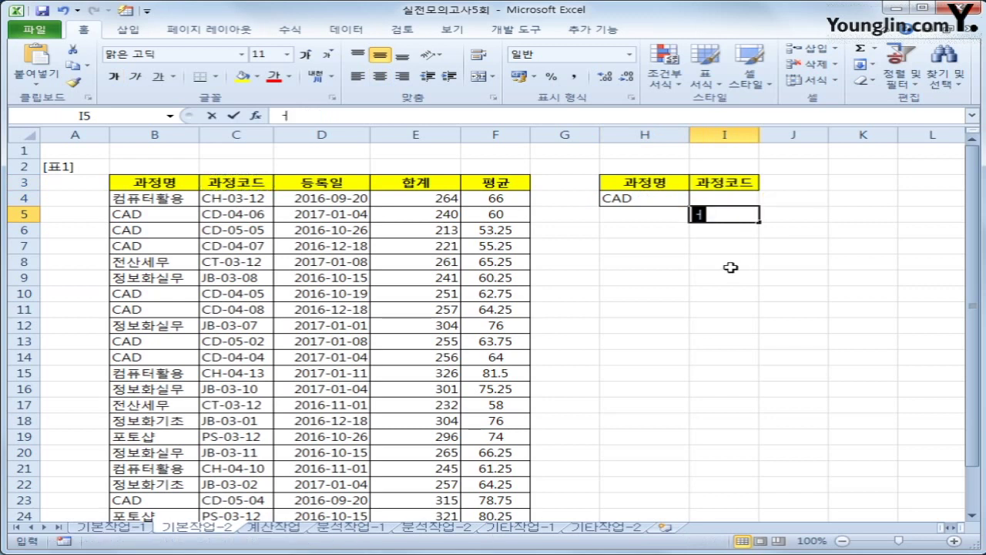
{"action": "key", "text": "BackSpace"}
{"action": "type", "text": "J"}
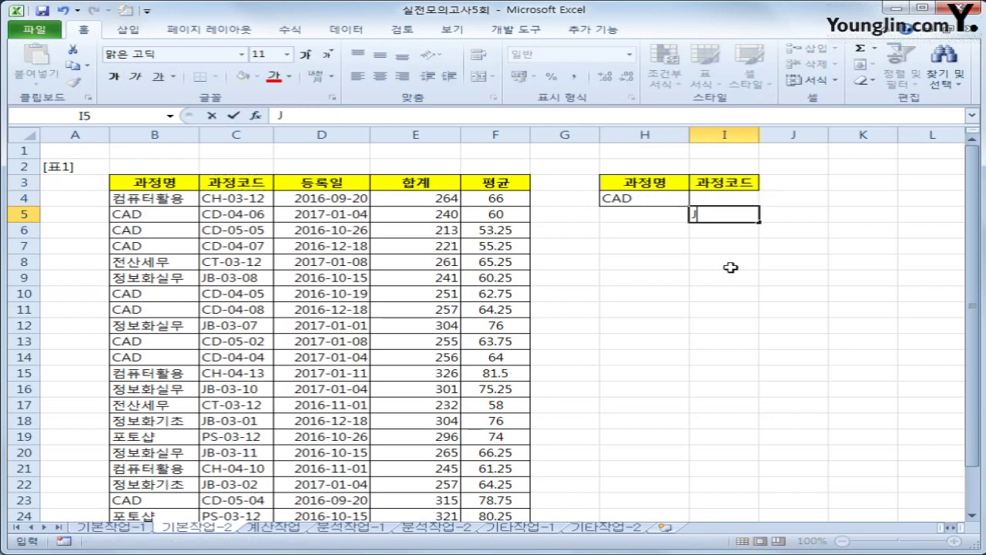
{"action": "type", "text": "*"}
{"action": "left_click", "coordinate": [736, 319]}
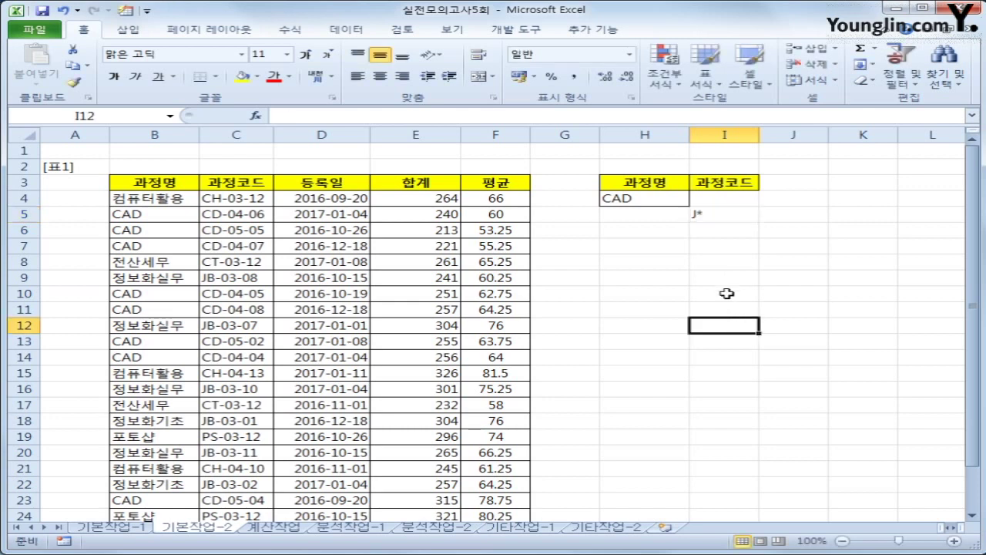
{"action": "left_click", "coordinate": [746, 216]}
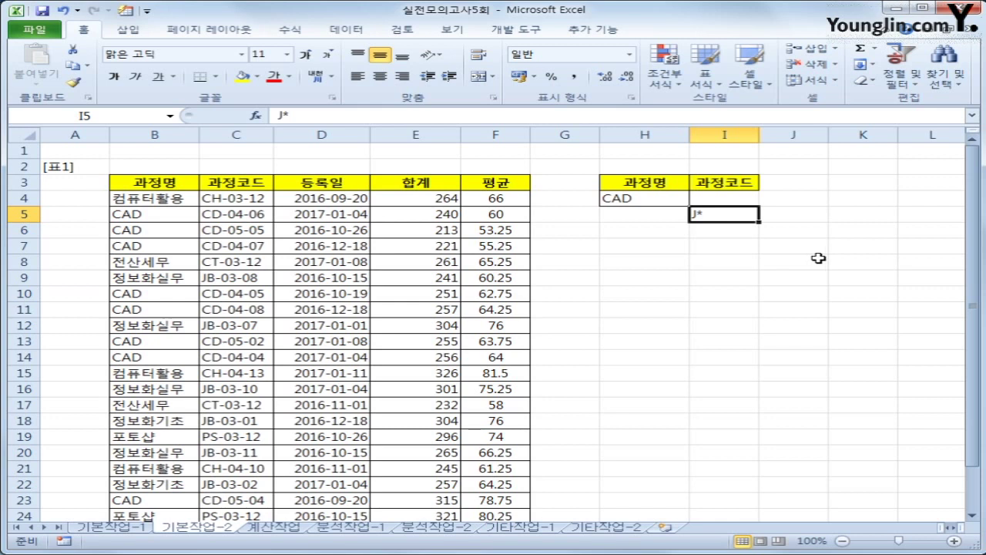
Copy the 과정명, 과정코드 and 평균 headers to H7:J7 for the filter output
{"action": "left_click", "coordinate": [201, 185]}
{"action": "left_click", "coordinate": [193, 182]}
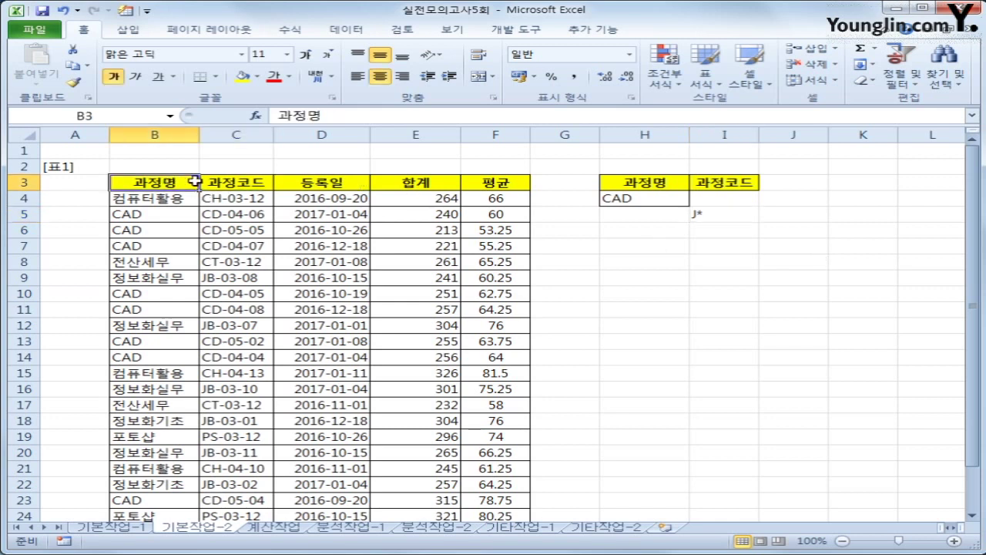
{"action": "left_click", "coordinate": [205, 182], "text": "ctrl"}
{"action": "left_click", "coordinate": [478, 182], "text": "ctrl"}
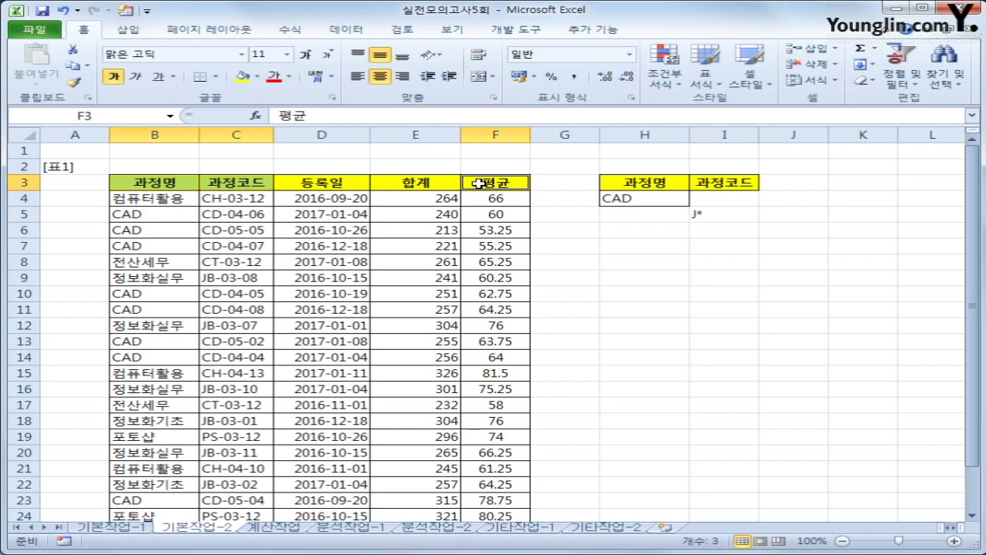
{"action": "key", "text": "ctrl+c"}
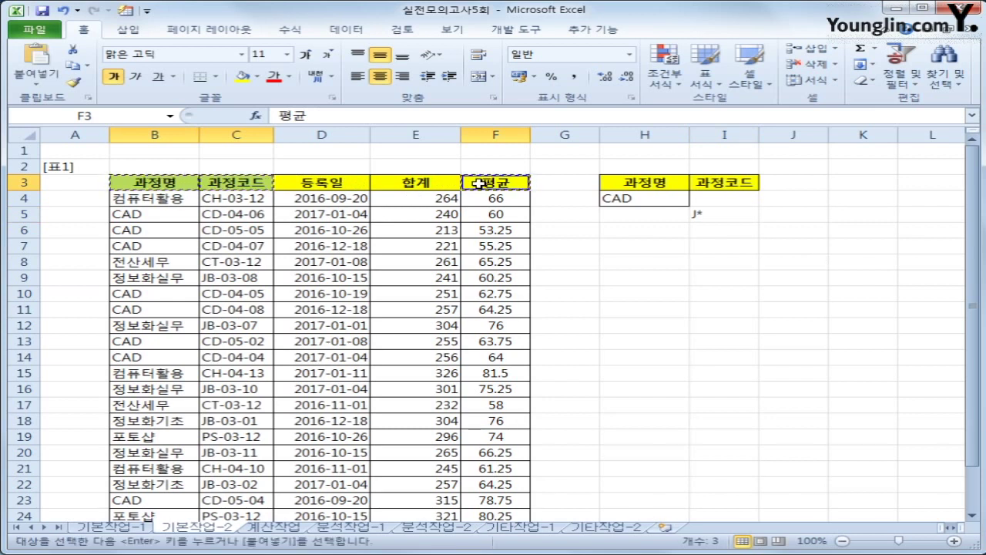
{"action": "left_click", "coordinate": [640, 261]}
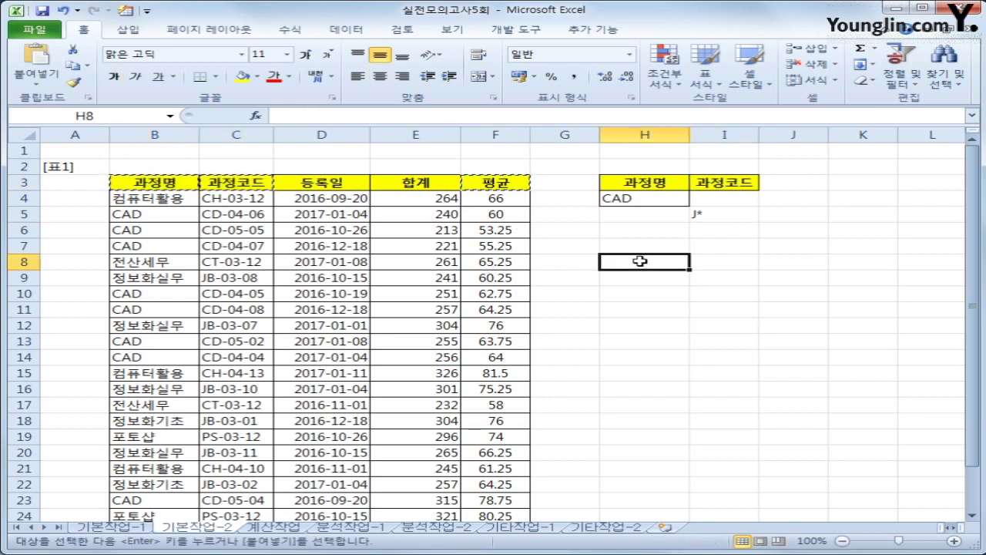
{"action": "left_click", "coordinate": [641, 248]}
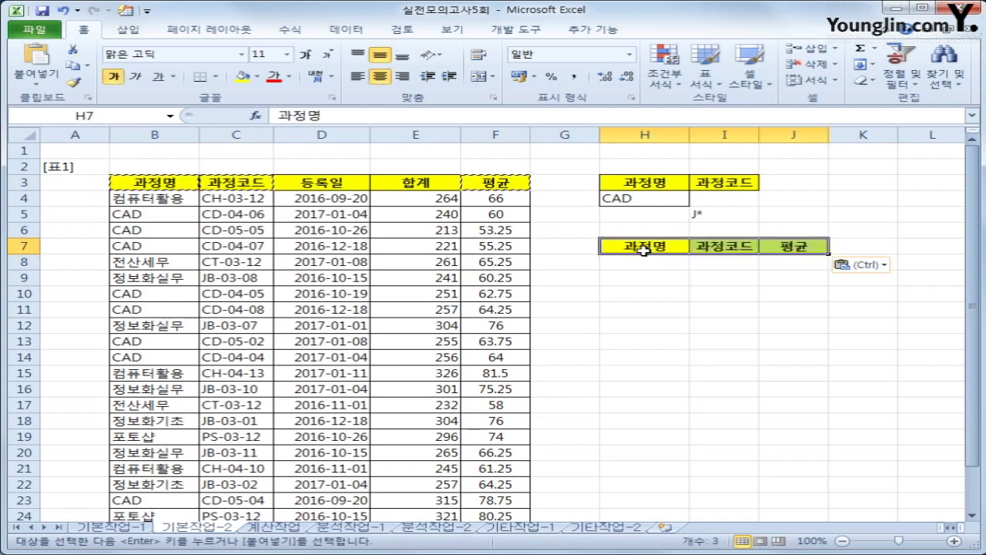
{"action": "key", "text": "ctrl+v"}
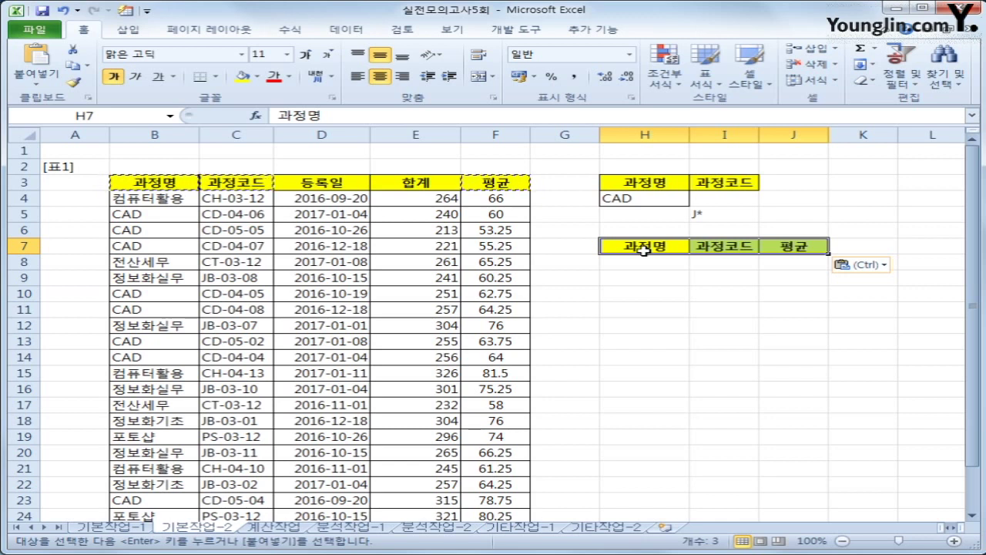
Set up an advanced filter (고급 필터) with list range $B$3:$F$25 and criteria range $H$3:$I$5
{"action": "left_click", "coordinate": [422, 270]}
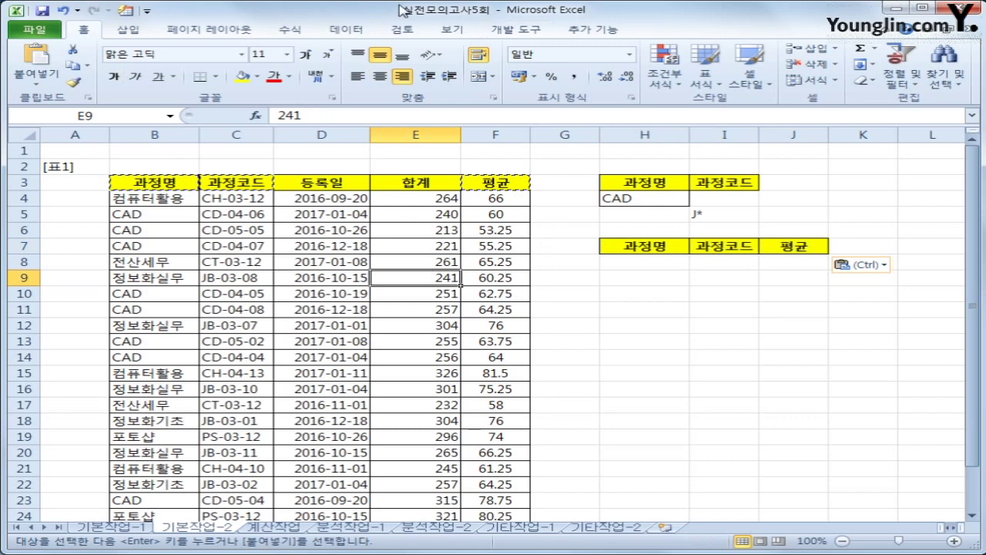
{"action": "left_click", "coordinate": [346, 29]}
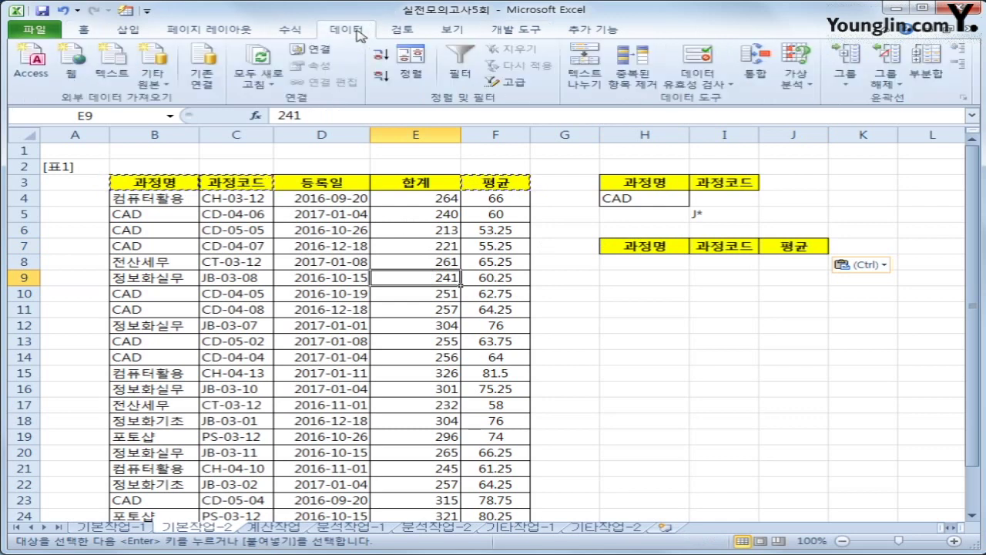
{"action": "left_click", "coordinate": [507, 82]}
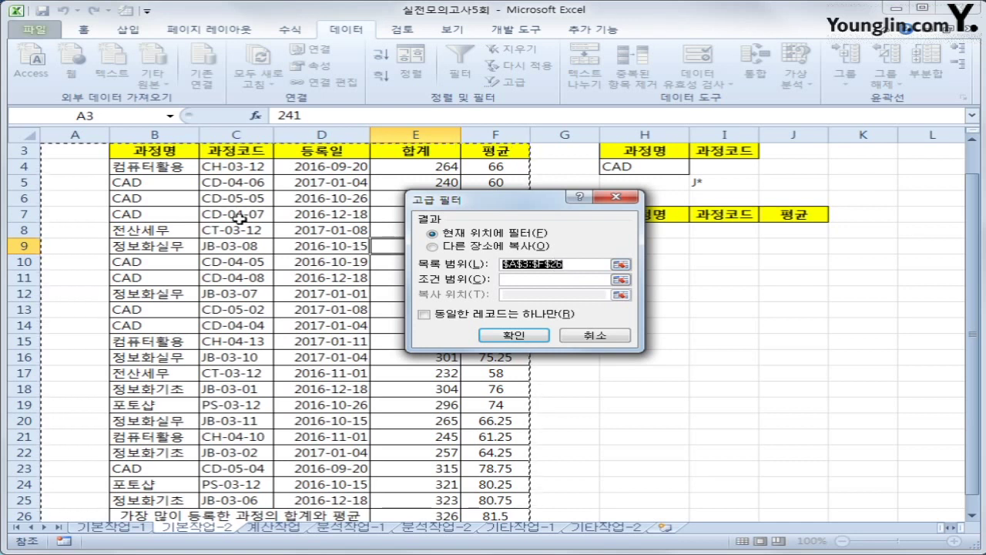
{"action": "left_click_drag", "start_coordinate": [173, 150], "coordinate": [490, 471]}
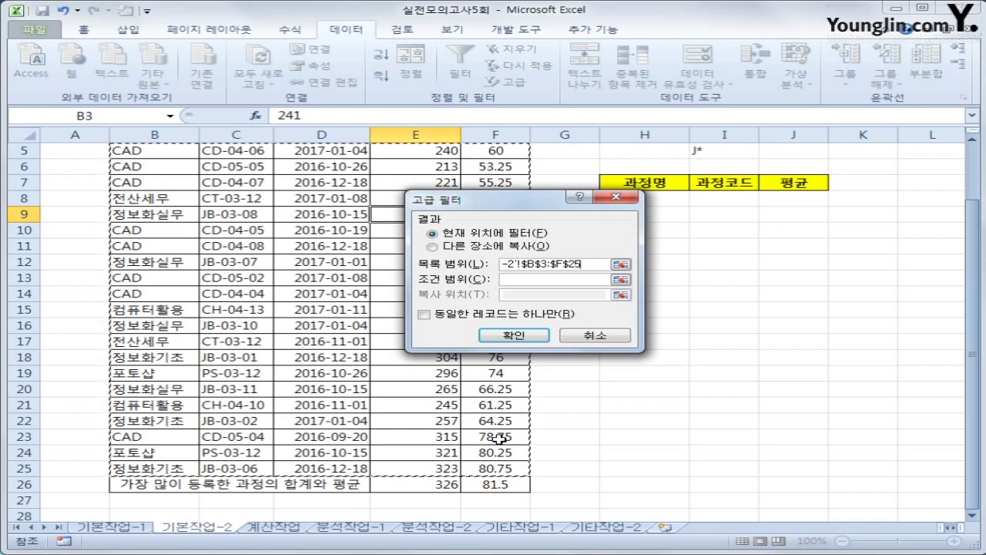
{"action": "left_click", "coordinate": [535, 282]}
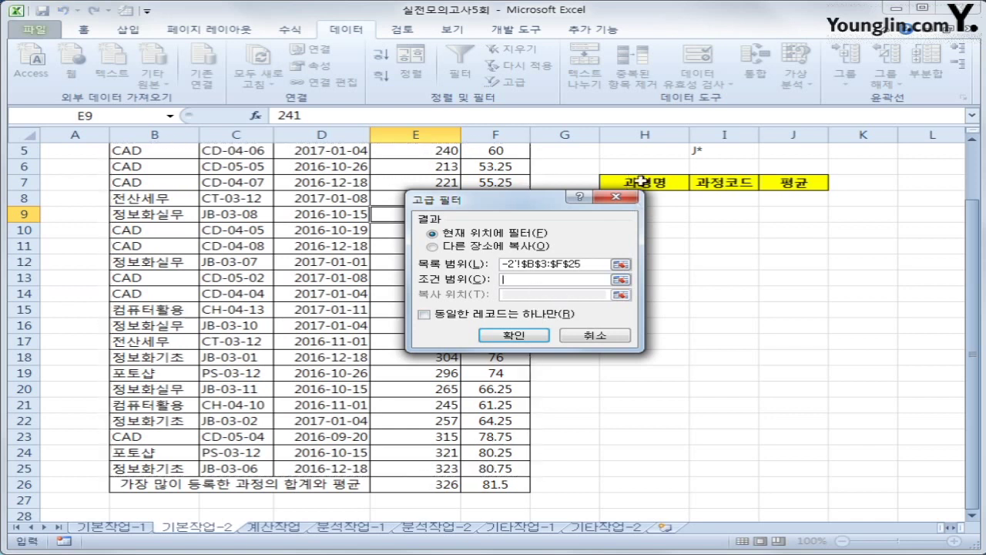
{"action": "scroll", "coordinate": [950, 274], "scroll_direction": "up", "scroll_amount": 1}
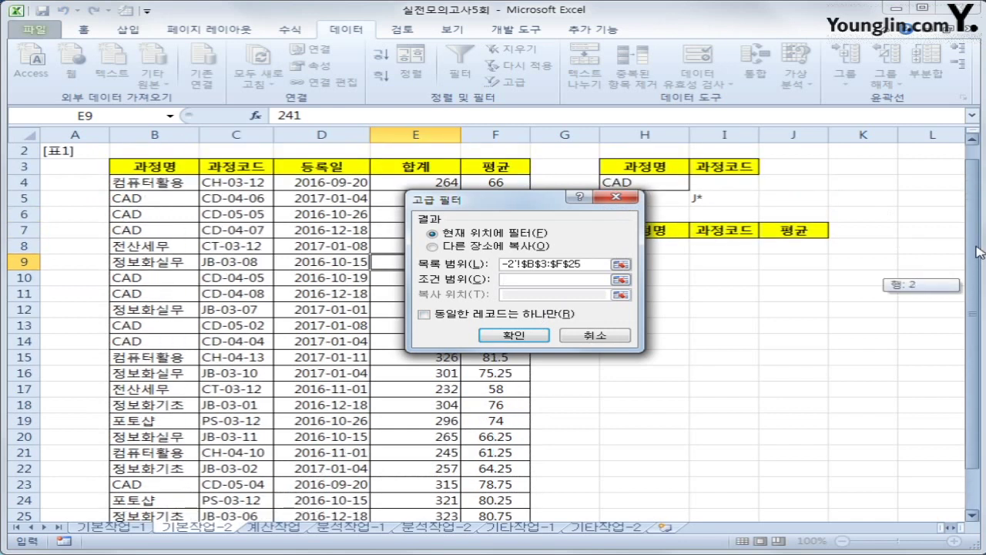
{"action": "left_click", "coordinate": [650, 166]}
{"action": "left_click_drag", "start_coordinate": [649, 166], "coordinate": [707, 197]}
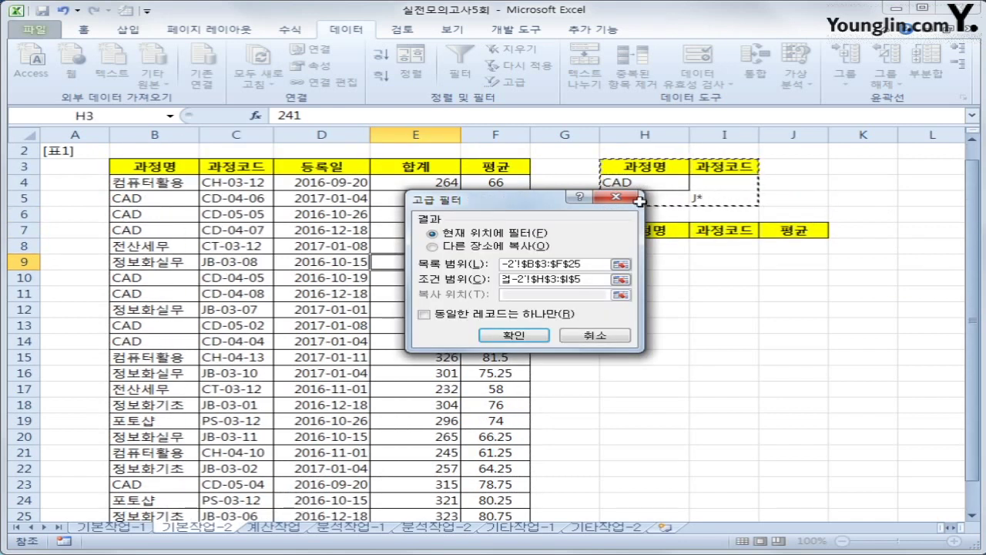
Have the advanced filter copy its results to another location (다른 장소에 복사) at $H$7:$J$7 and run it
{"action": "left_click_drag", "start_coordinate": [527, 213], "coordinate": [393, 216]}
{"action": "left_click", "coordinate": [377, 250]}
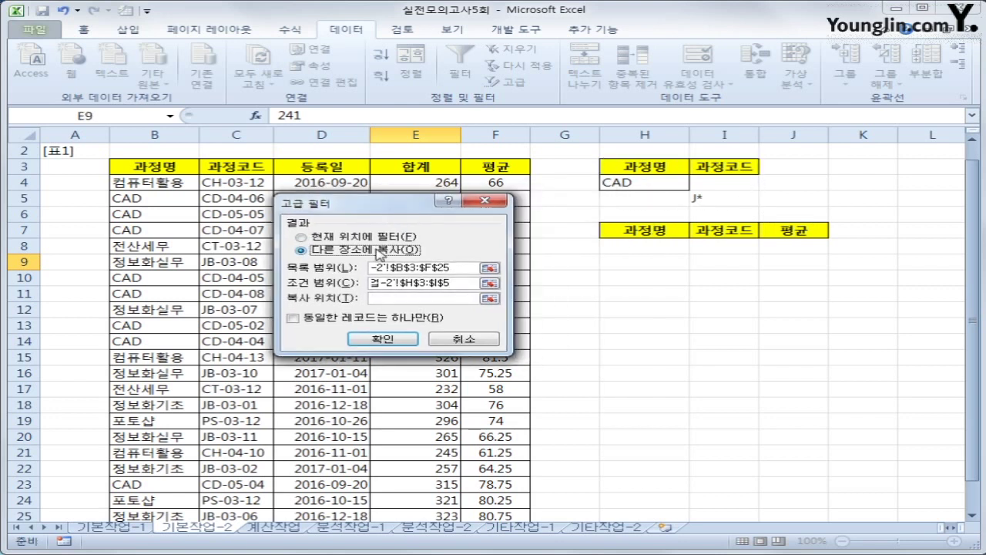
{"action": "left_click", "coordinate": [404, 299]}
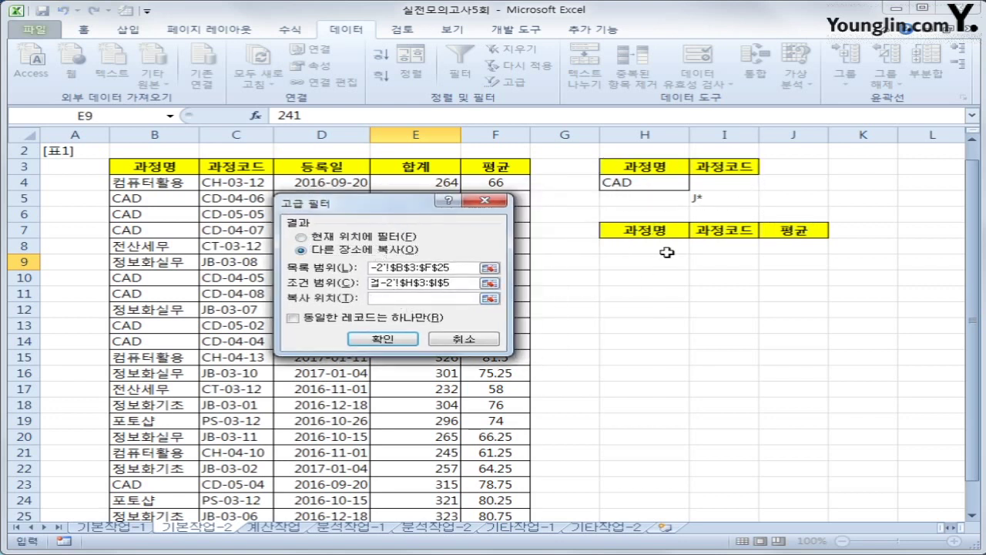
{"action": "left_click", "coordinate": [655, 235]}
{"action": "left_click_drag", "start_coordinate": [654, 236], "coordinate": [766, 232]}
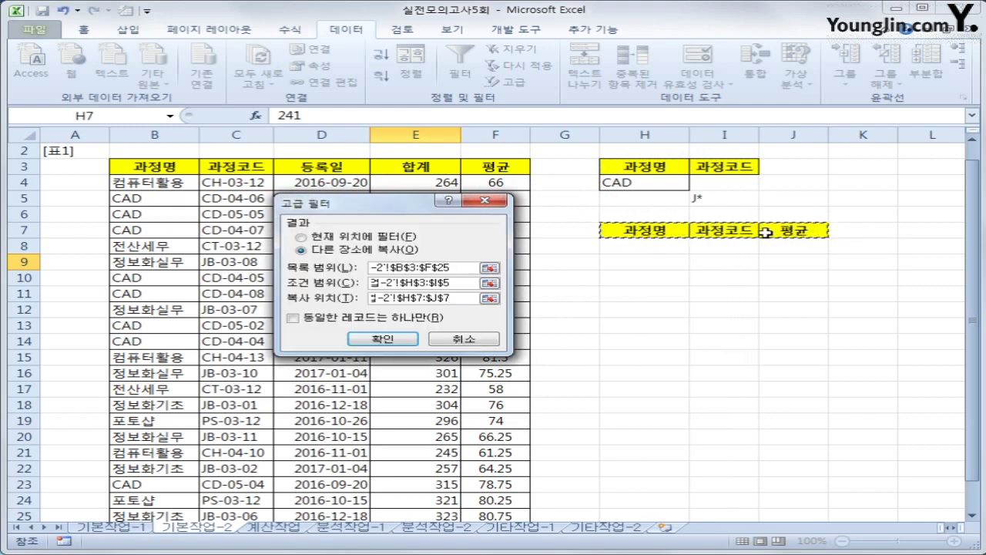
{"action": "left_click", "coordinate": [383, 339]}
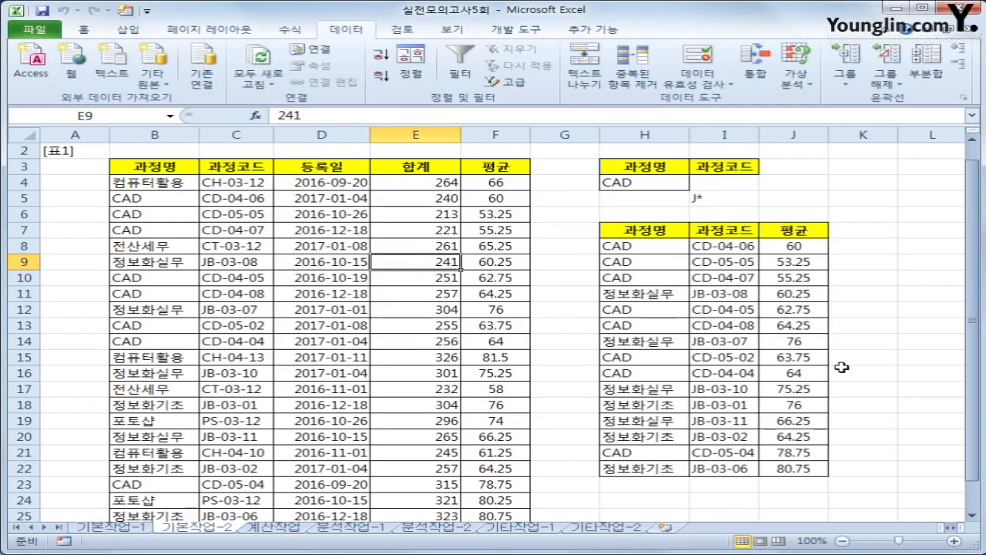
{"action": "left_click", "coordinate": [641, 183]}
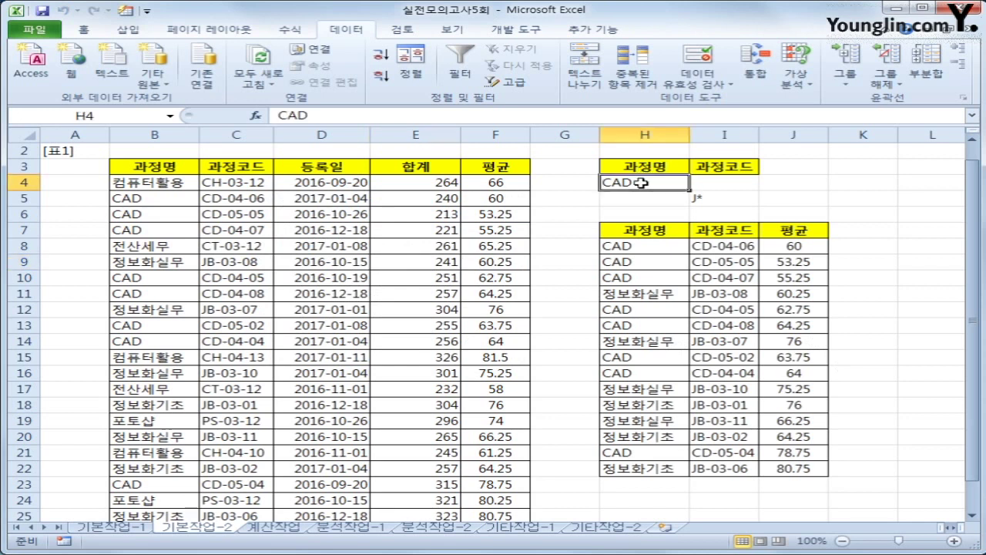
{"action": "left_click", "coordinate": [698, 198]}
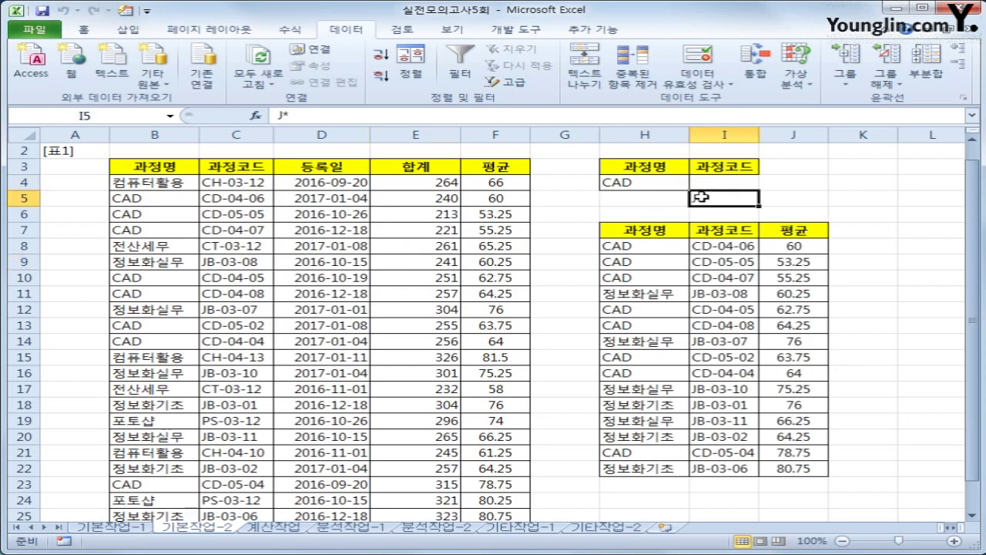
{"action": "left_click", "coordinate": [743, 293]}
{"action": "left_click", "coordinate": [732, 341]}
{"action": "left_click", "coordinate": [728, 389]}
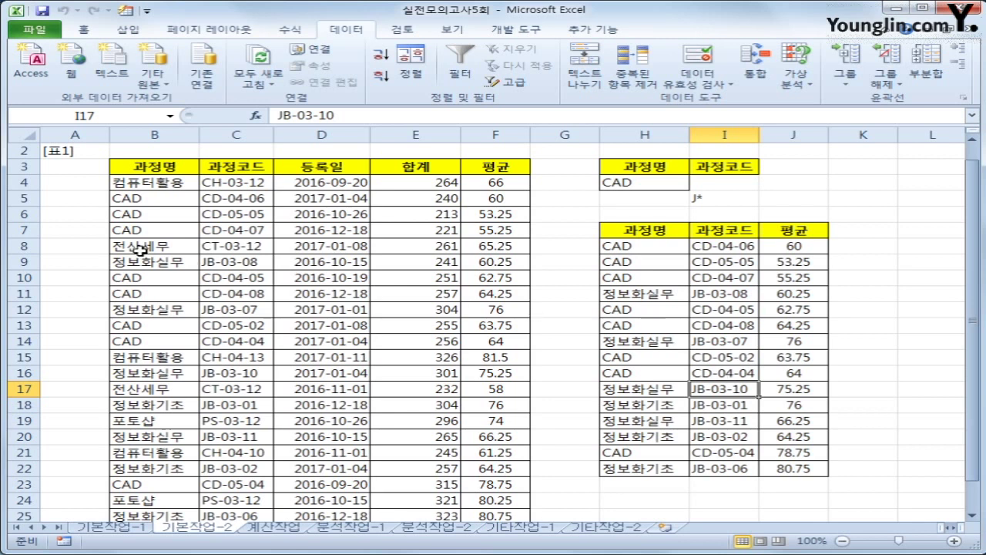
Start a new conditional formatting rule for B4:F25 that uses a formula to determine which cells to format (수식을 사용하여 서식을 지정할 셀 결정)
{"action": "left_click", "coordinate": [173, 185]}
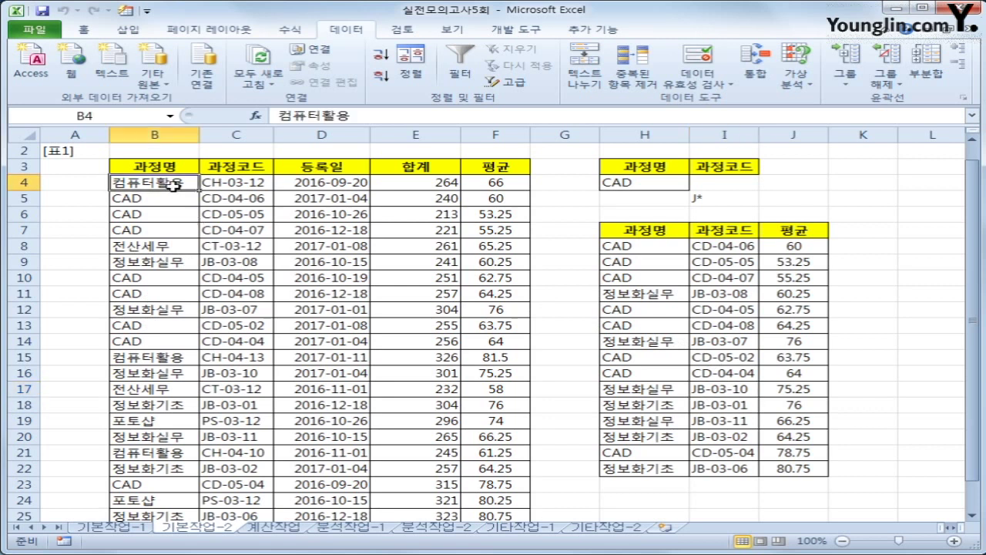
{"action": "left_click_drag", "start_coordinate": [173, 185], "coordinate": [483, 471]}
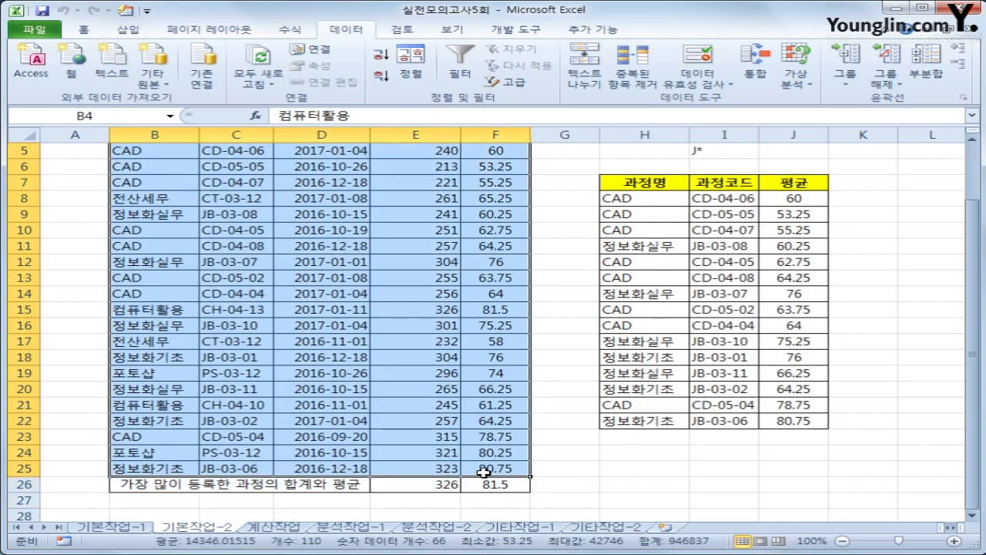
{"action": "scroll", "coordinate": [473, 450], "scroll_direction": "up", "scroll_amount": 1}
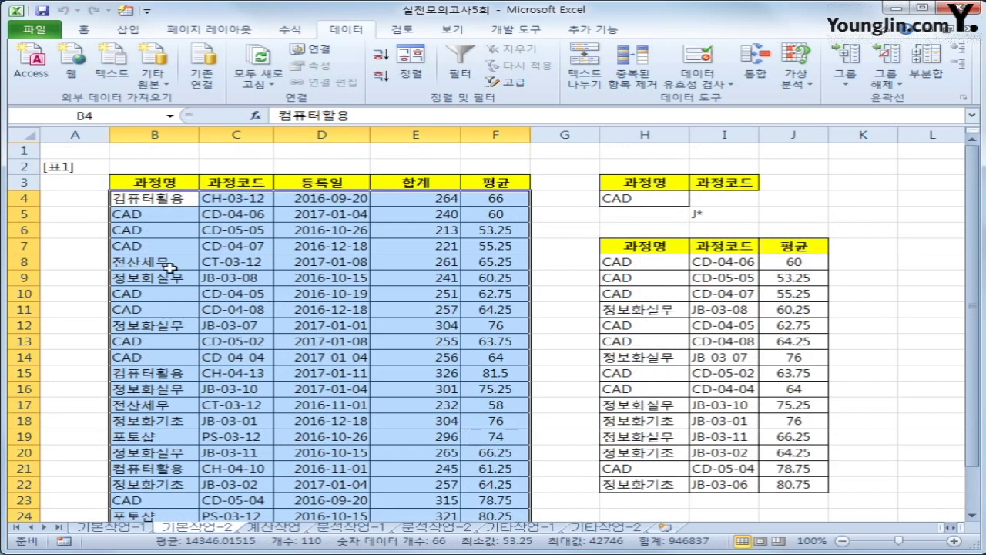
{"action": "left_click", "coordinate": [82, 29]}
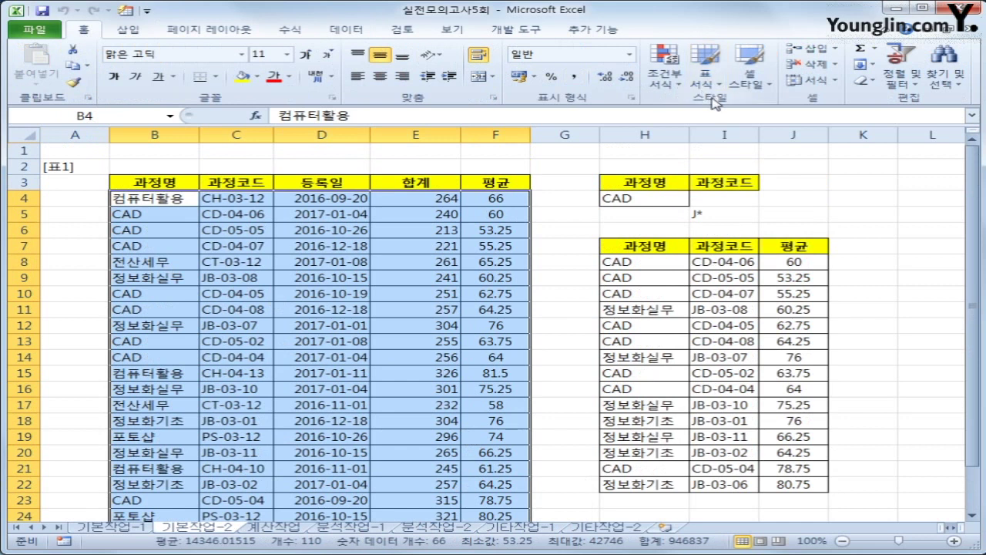
{"action": "left_click", "coordinate": [660, 84]}
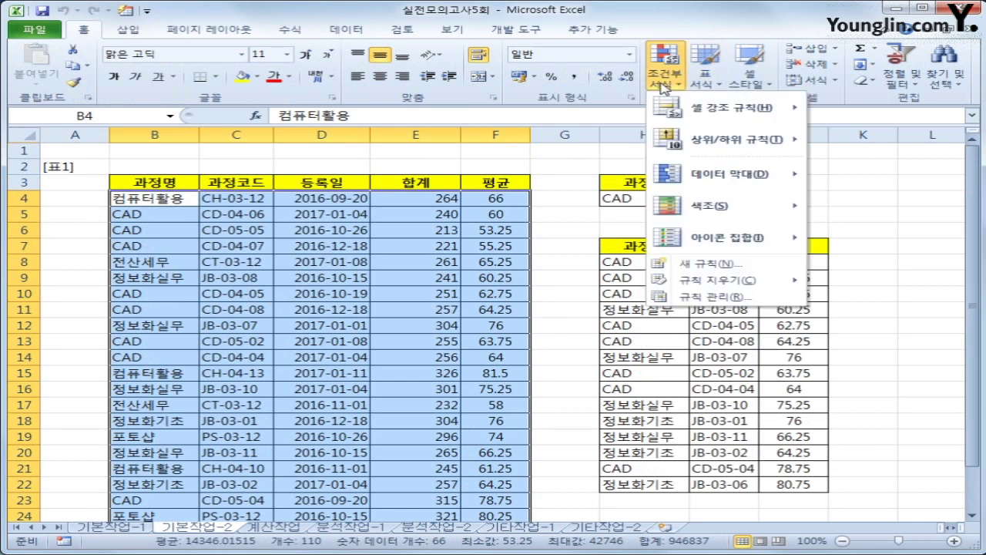
{"action": "left_click", "coordinate": [694, 262]}
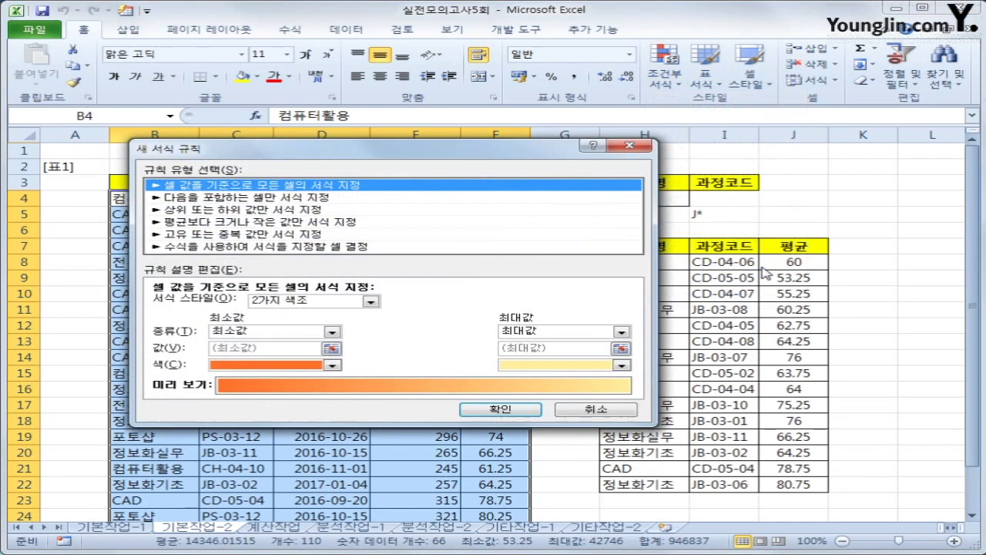
{"action": "left_click_drag", "start_coordinate": [501, 150], "coordinate": [640, 158]}
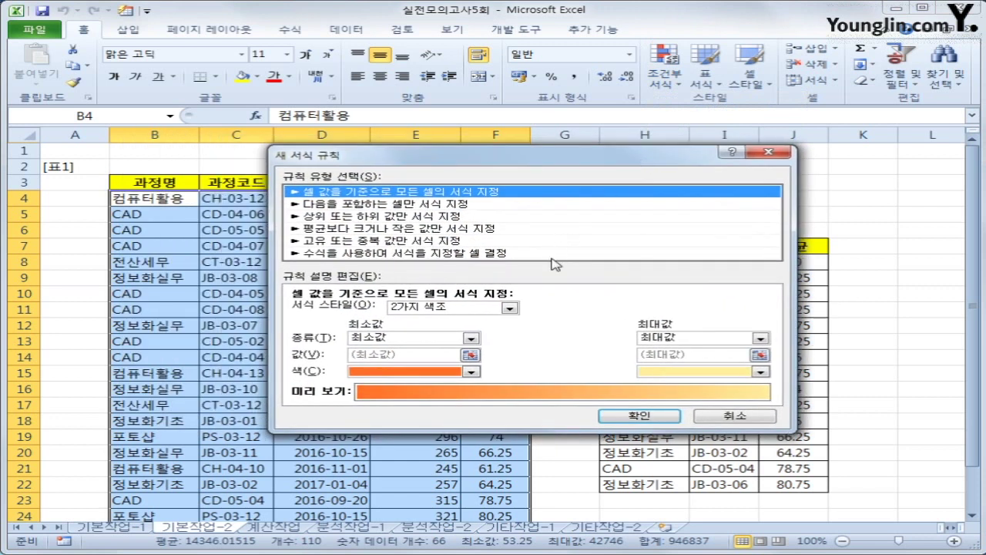
{"action": "left_click", "coordinate": [554, 253]}
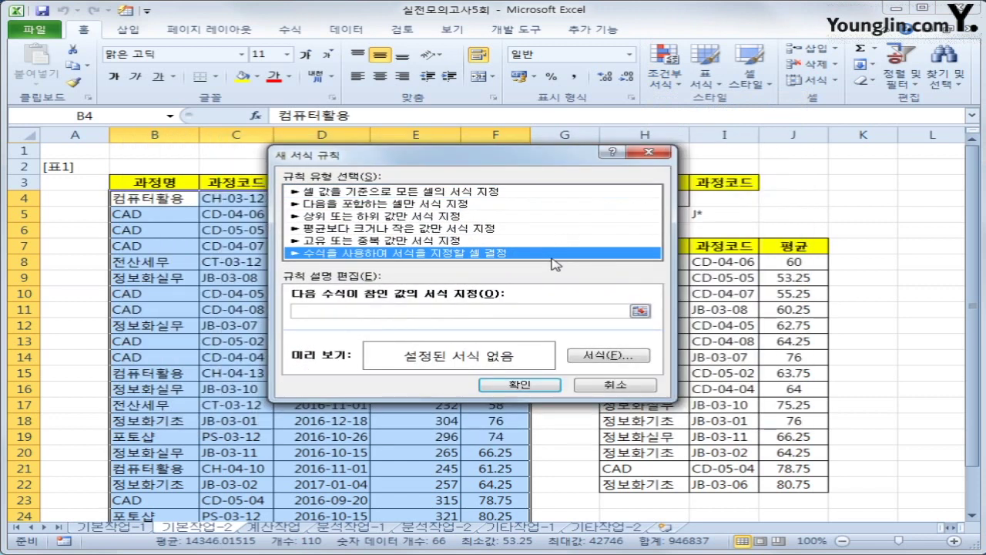
Begin the rule formula with =OR(LEFT($C4,1)="J",LEFT( so that rows whose 과정코드 starts with J match
{"action": "left_click", "coordinate": [509, 311]}
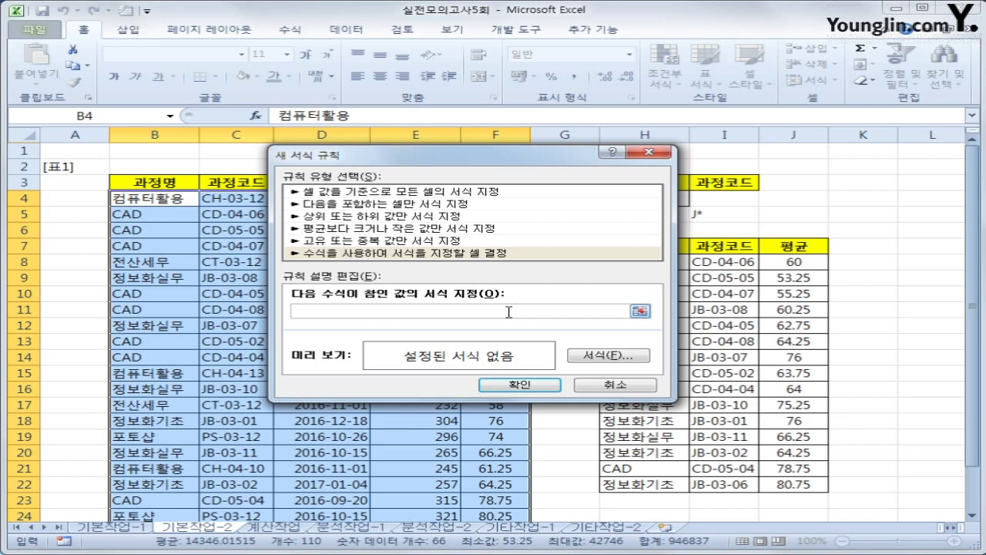
{"action": "type", "text": "ㅋ"}
{"action": "type", "text": "OR("}
{"action": "type", "text": "LEFT("}
{"action": "left_click_drag", "start_coordinate": [536, 164], "coordinate": [722, 191]}
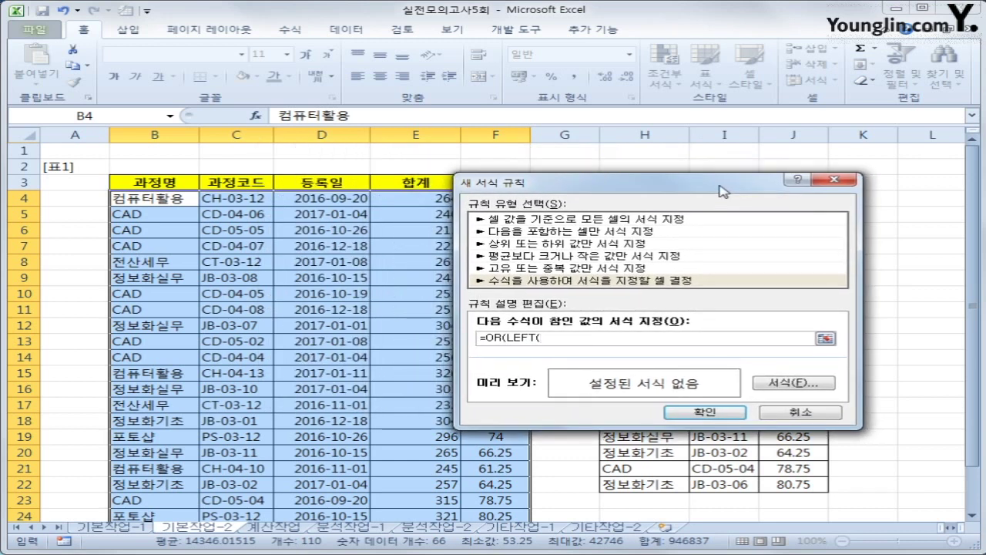
{"action": "left_click", "coordinate": [254, 202]}
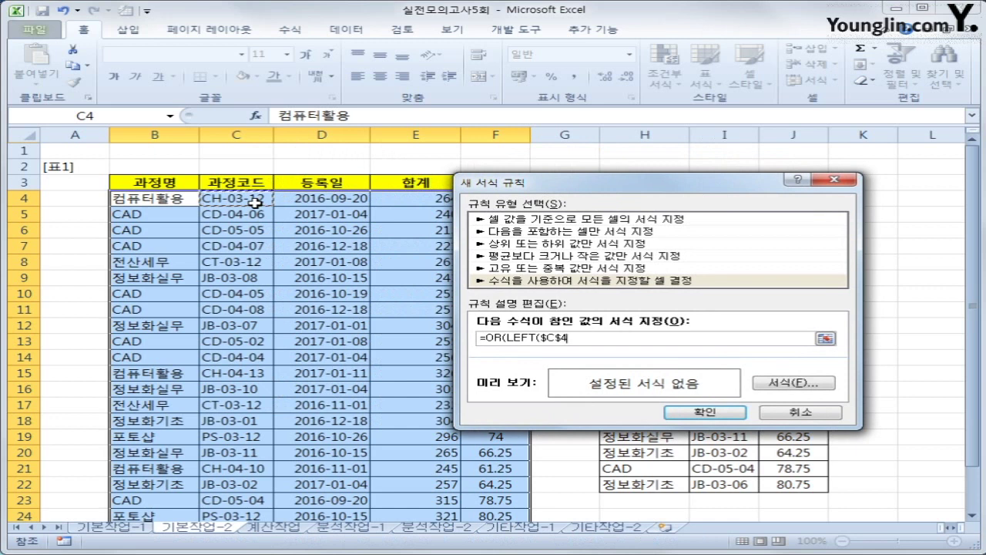
{"action": "key", "text": "F4"}
{"action": "key", "text": "F4"}
{"action": "type", "text": ",1)=\""}
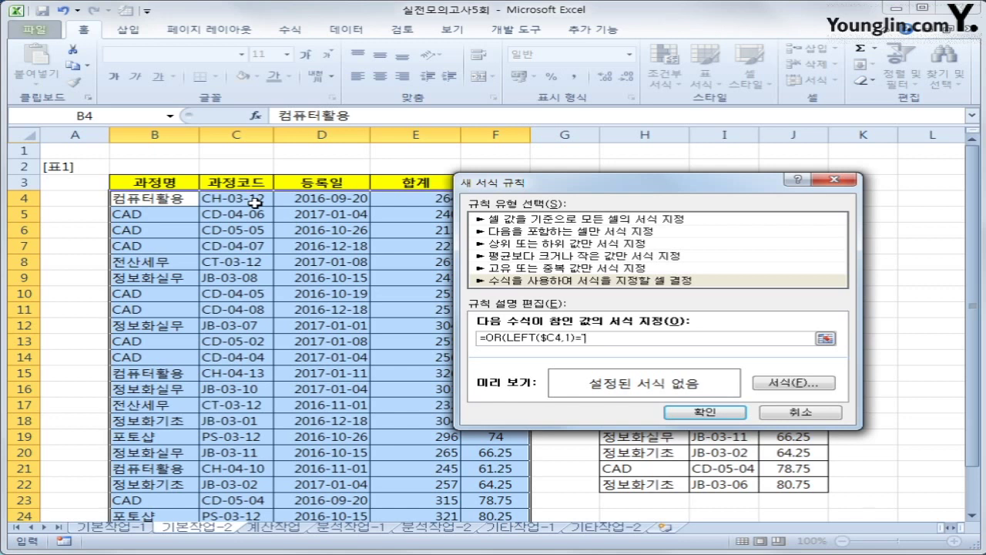
{"action": "type", "text": "J\",LEFT("}
Complete the rule formula as =OR(LEFT($C4,1)="J",LEFT($C4,1)="P") to include codes starting with P
{"action": "left_click", "coordinate": [219, 201]}
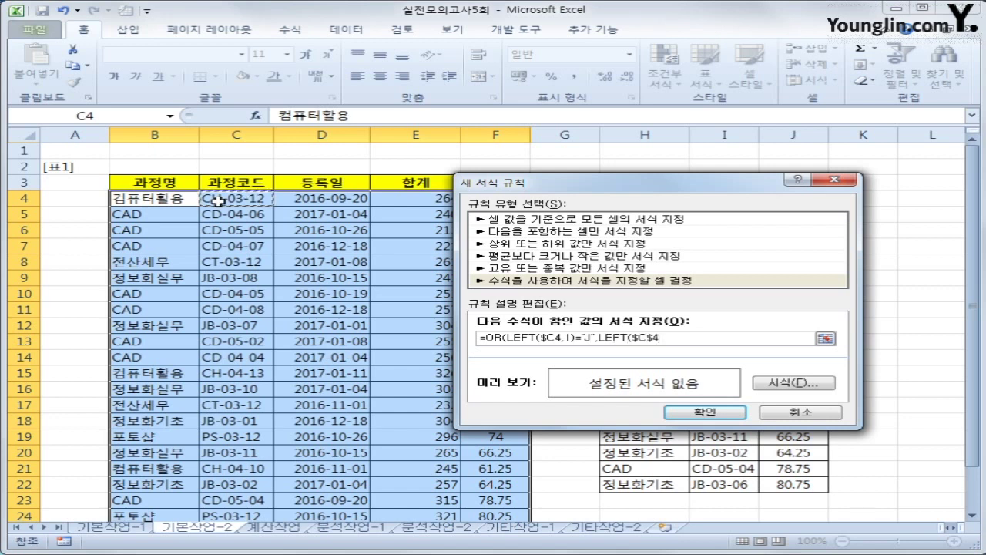
{"action": "key", "text": "F4"}
{"action": "key", "text": "F4"}
{"action": "type", "text": ",1)"}
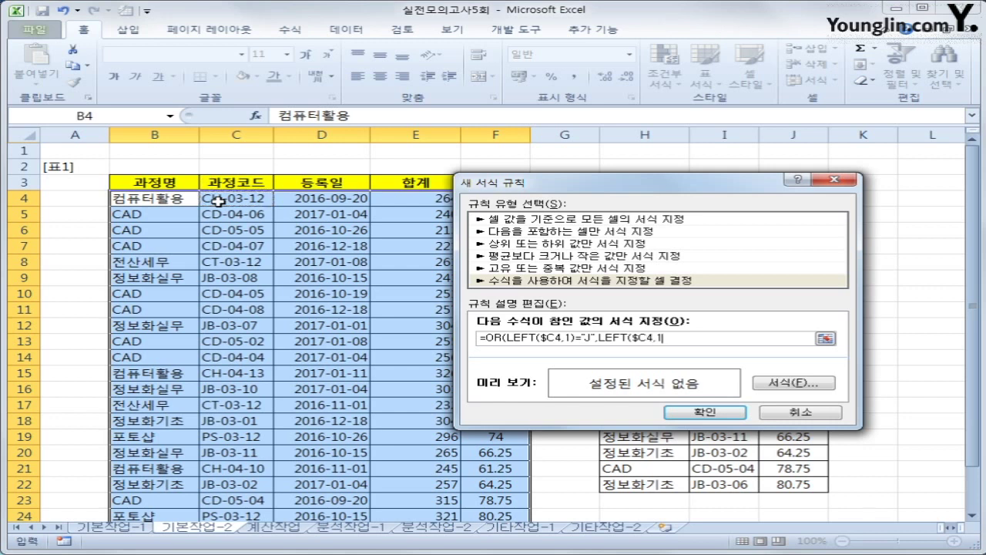
{"action": "type", "text": "="}
{"action": "key", "text": "BackSpace"}
{"action": "type", "text": "\"P\")"}
Give the rule a bold (굵게) font style in standard red and apply it to the table
{"action": "left_click", "coordinate": [786, 384]}
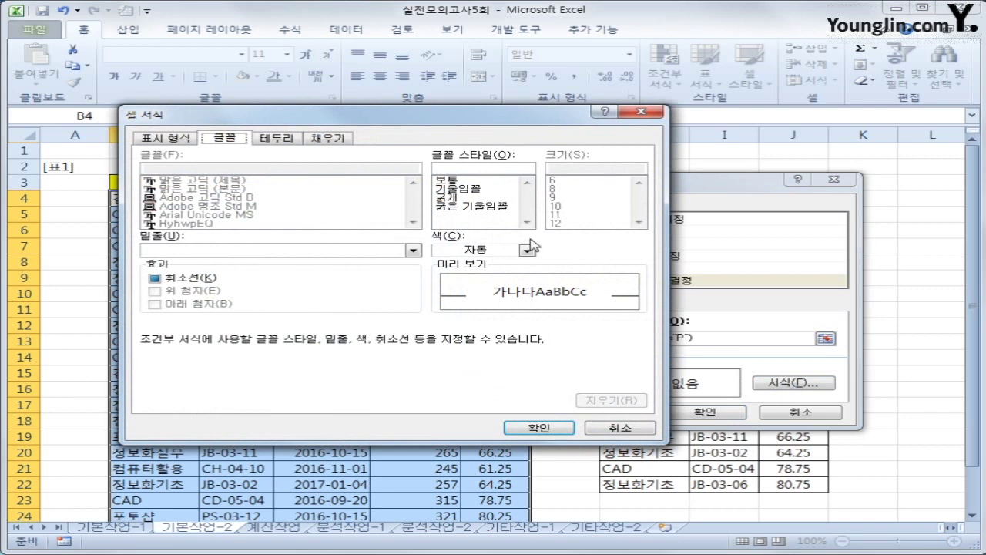
{"action": "left_click", "coordinate": [476, 198]}
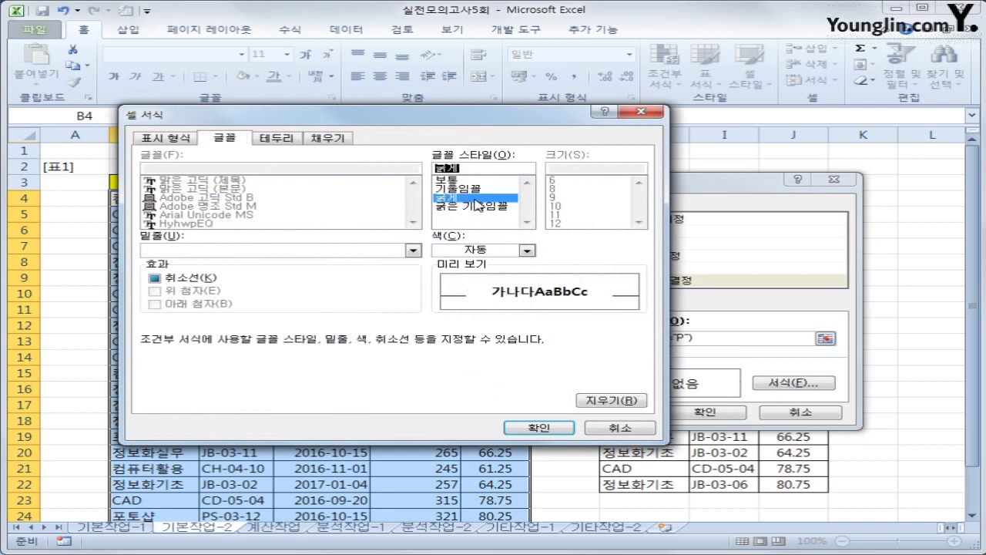
{"action": "left_click", "coordinate": [505, 249]}
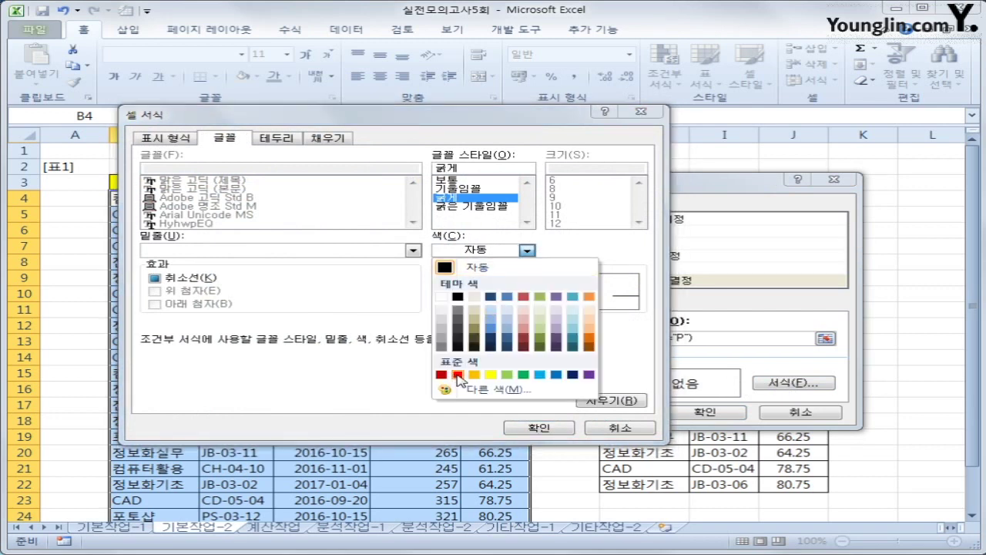
{"action": "left_click", "coordinate": [457, 375]}
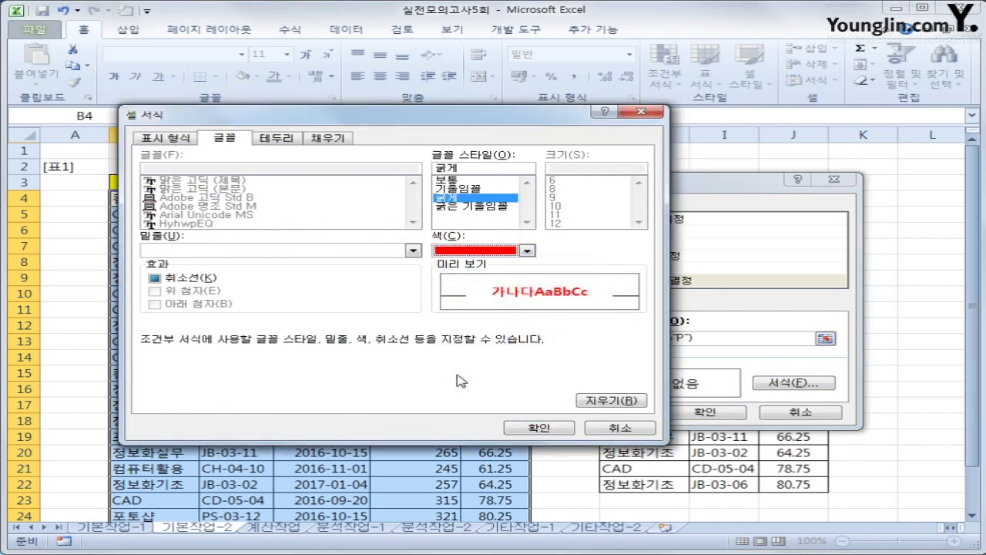
{"action": "left_click", "coordinate": [539, 429]}
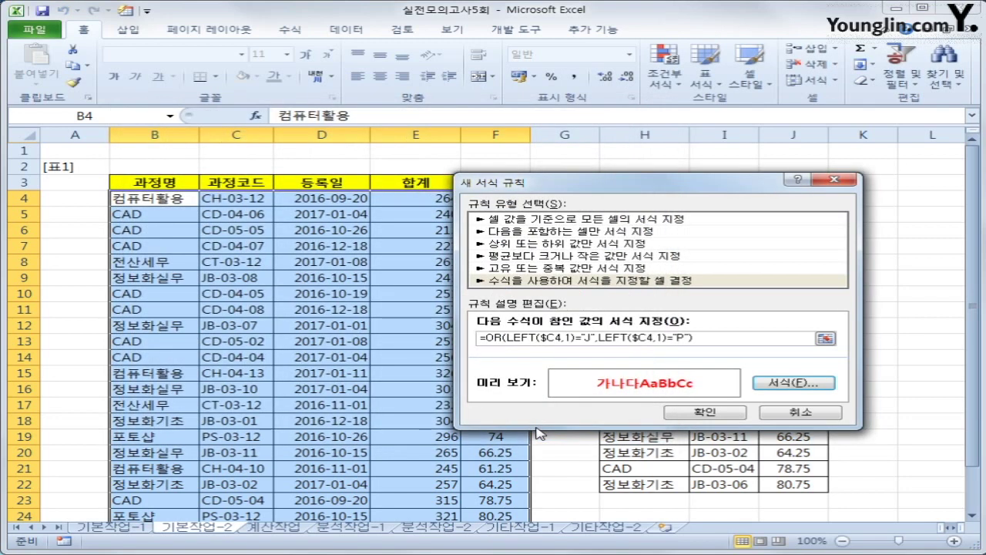
{"action": "left_click", "coordinate": [705, 414]}
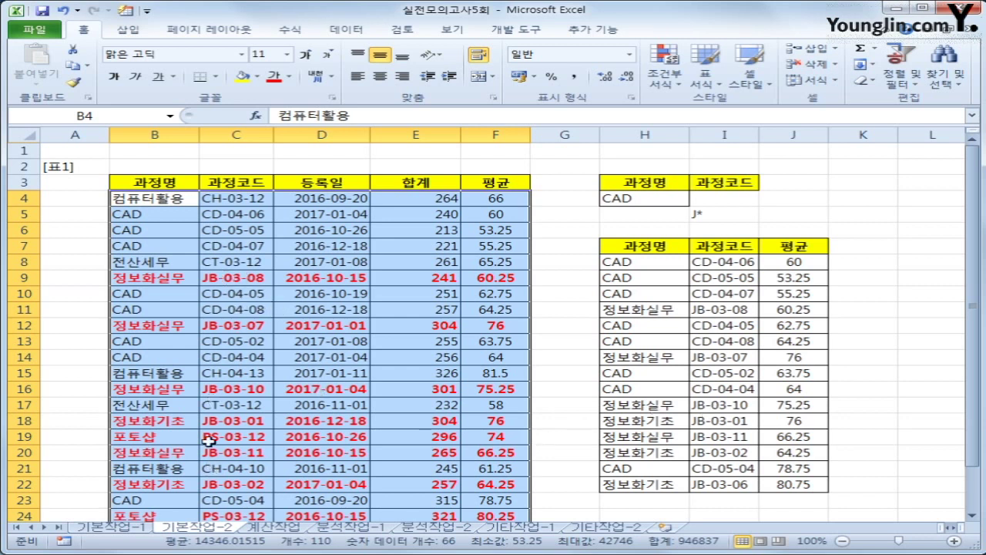
{"action": "left_click", "coordinate": [210, 438]}
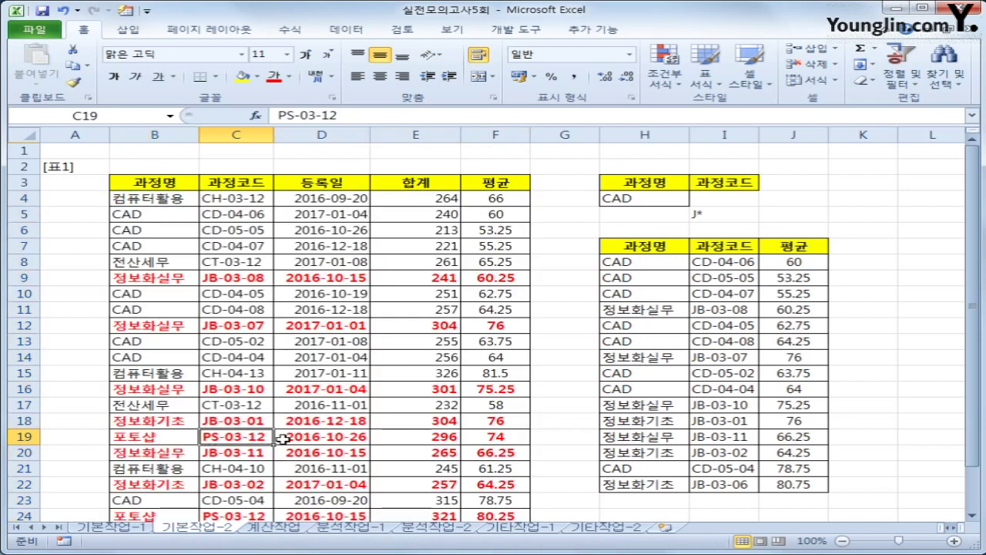
Mark the formula cells E26:F26 as hidden (숨김) in their cell protection format
{"action": "scroll", "coordinate": [284, 438], "scroll_direction": "down", "scroll_amount": 2}
{"action": "scroll", "coordinate": [283, 438], "scroll_direction": "up", "scroll_amount": 2}
{"action": "scroll", "coordinate": [283, 438], "scroll_direction": "down", "scroll_amount": 3}
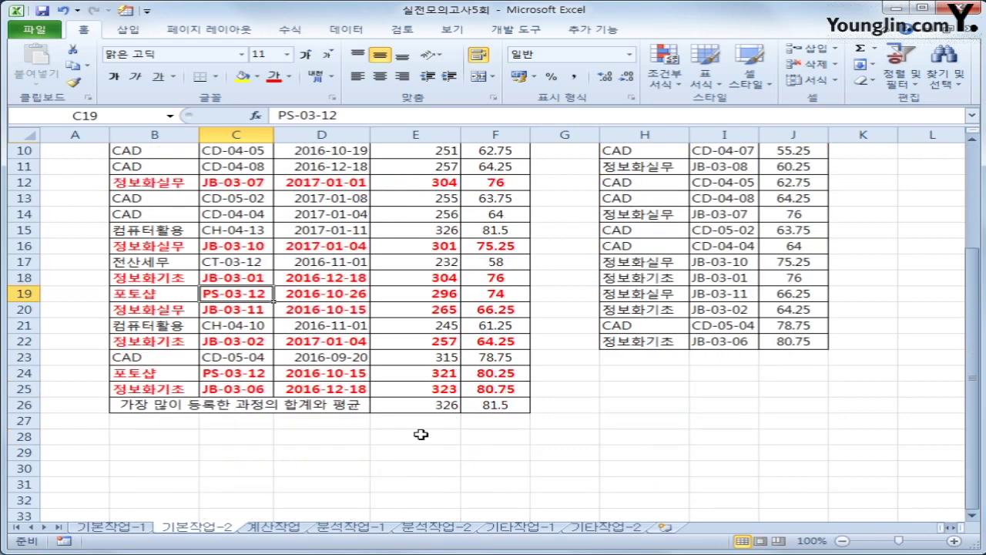
{"action": "left_click_drag", "start_coordinate": [426, 409], "coordinate": [482, 409]}
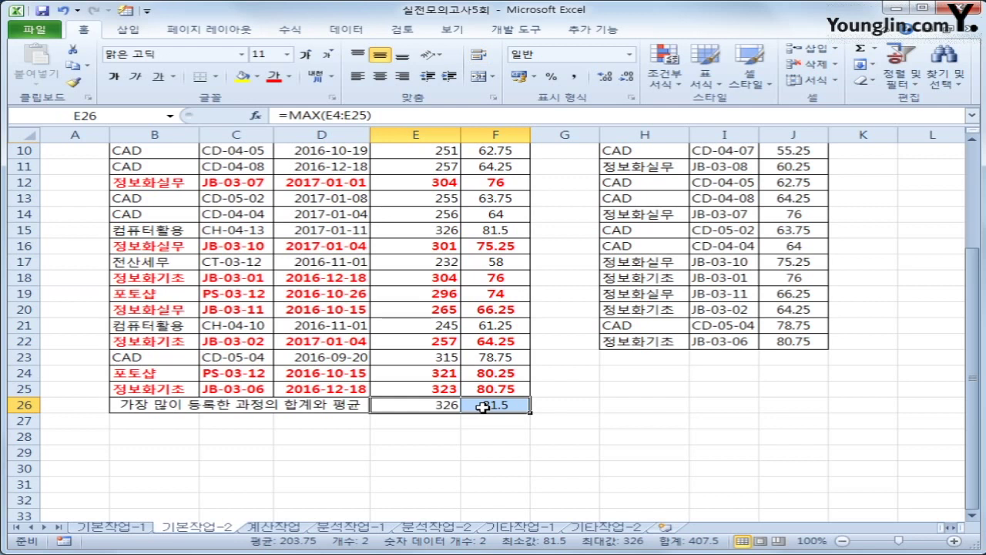
{"action": "right_click", "coordinate": [482, 408]}
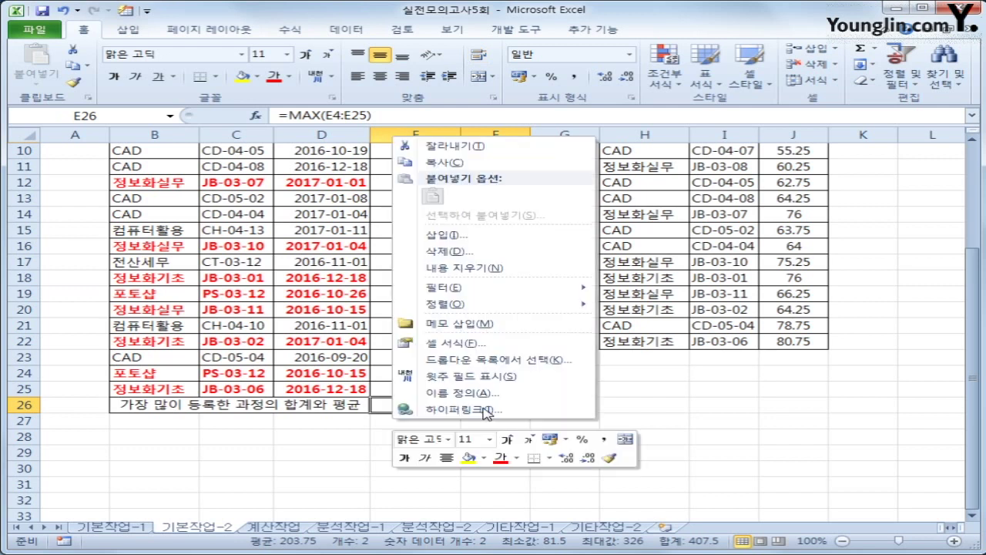
{"action": "left_click", "coordinate": [483, 343]}
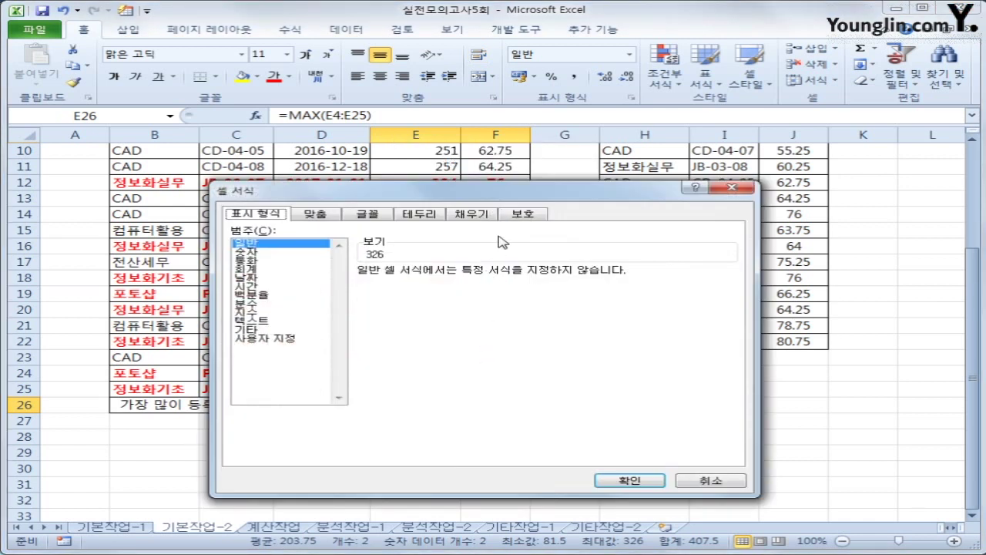
{"action": "left_click", "coordinate": [523, 215]}
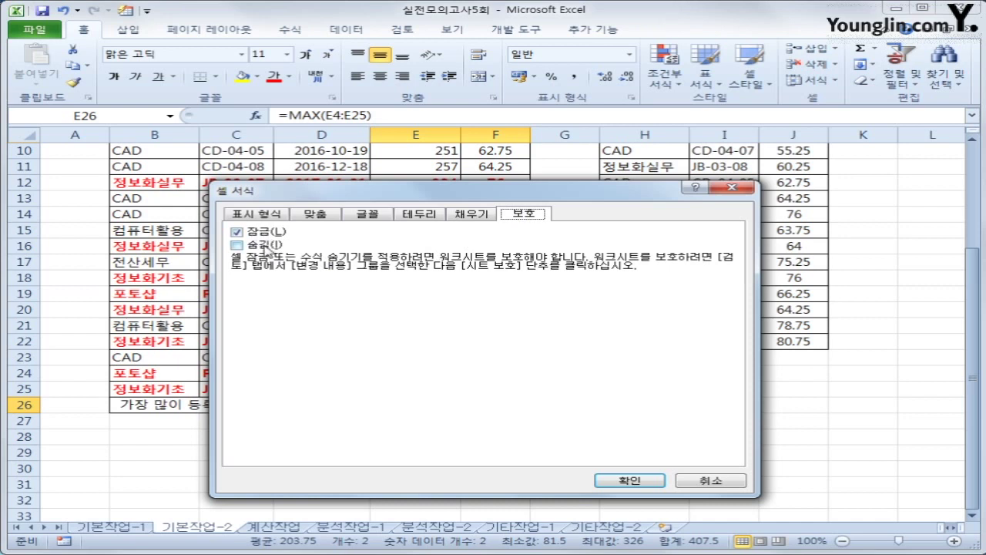
{"action": "left_click", "coordinate": [266, 246]}
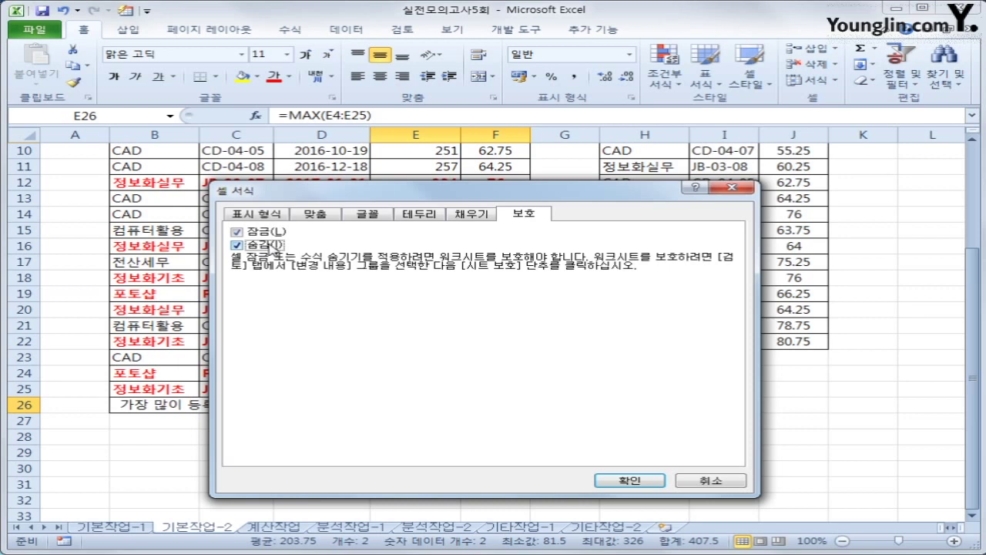
{"action": "left_click", "coordinate": [647, 486]}
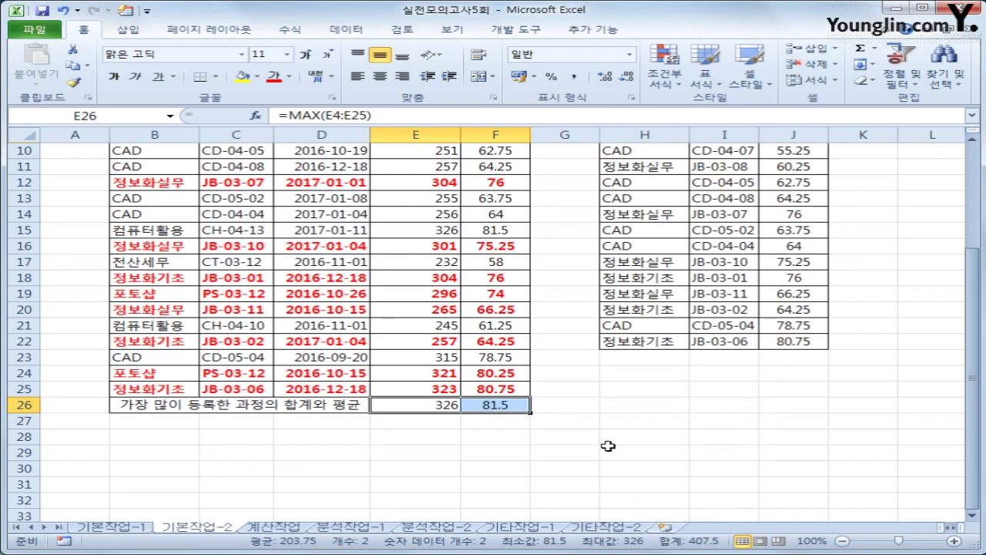
Protect the sheet without a password, allowing locked and unlocked cell selection, and check the formula display of E26 and F26
{"action": "scroll", "coordinate": [605, 452], "scroll_direction": "up", "scroll_amount": 1}
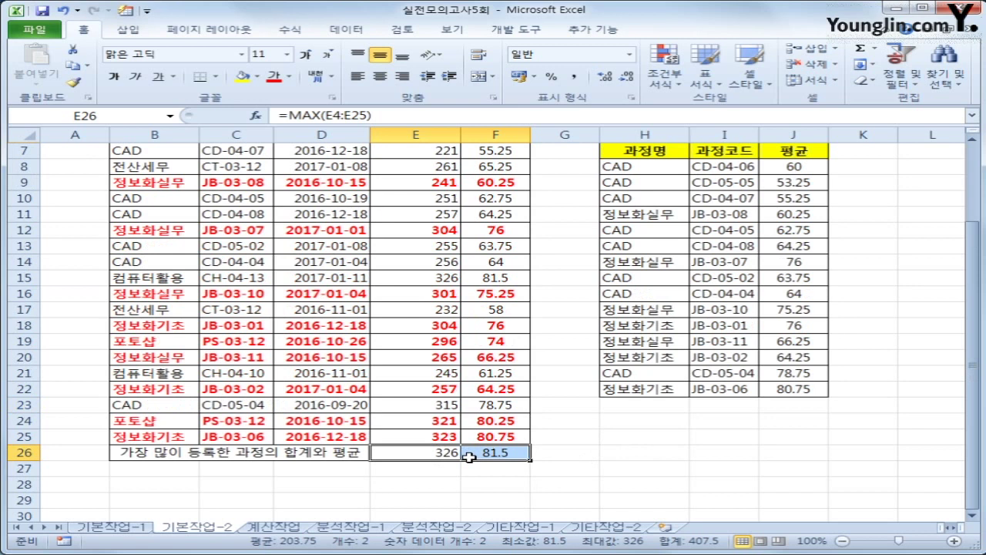
{"action": "left_click", "coordinate": [401, 29]}
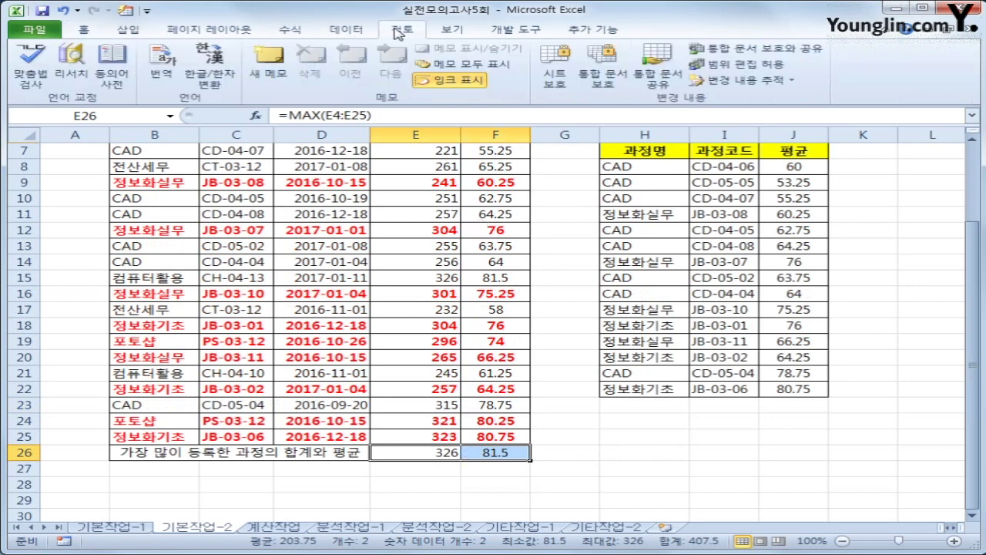
{"action": "left_click", "coordinate": [553, 67]}
{"action": "left_click_drag", "start_coordinate": [585, 202], "coordinate": [555, 169]}
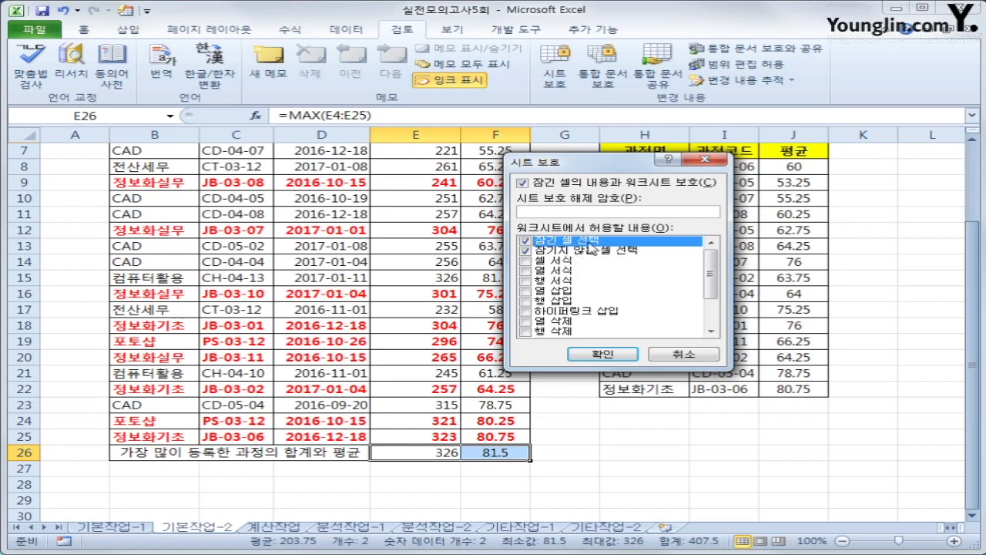
{"action": "left_click", "coordinate": [619, 359]}
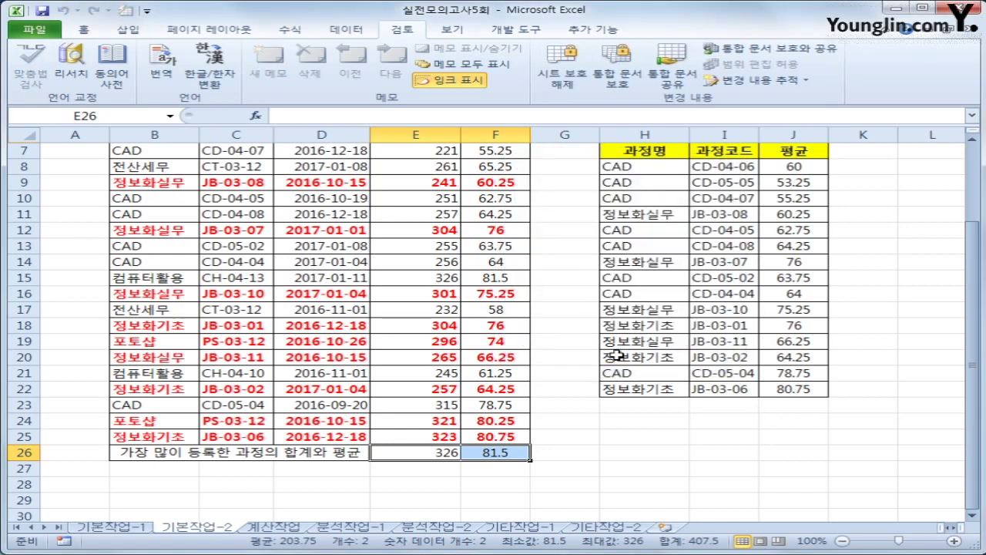
{"action": "left_click", "coordinate": [440, 456]}
{"action": "left_click", "coordinate": [492, 456]}
{"action": "left_click", "coordinate": [437, 456]}
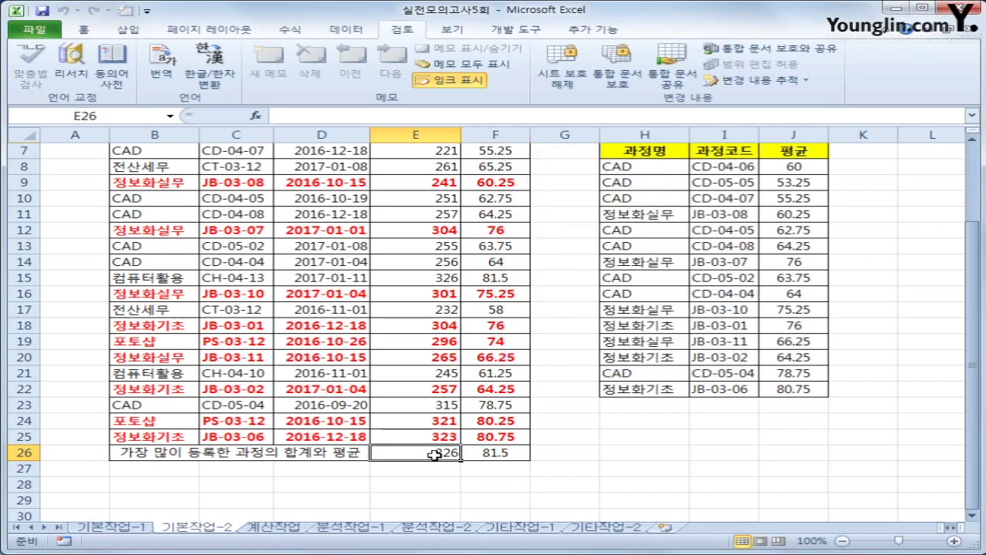
{"action": "left_click", "coordinate": [476, 455]}
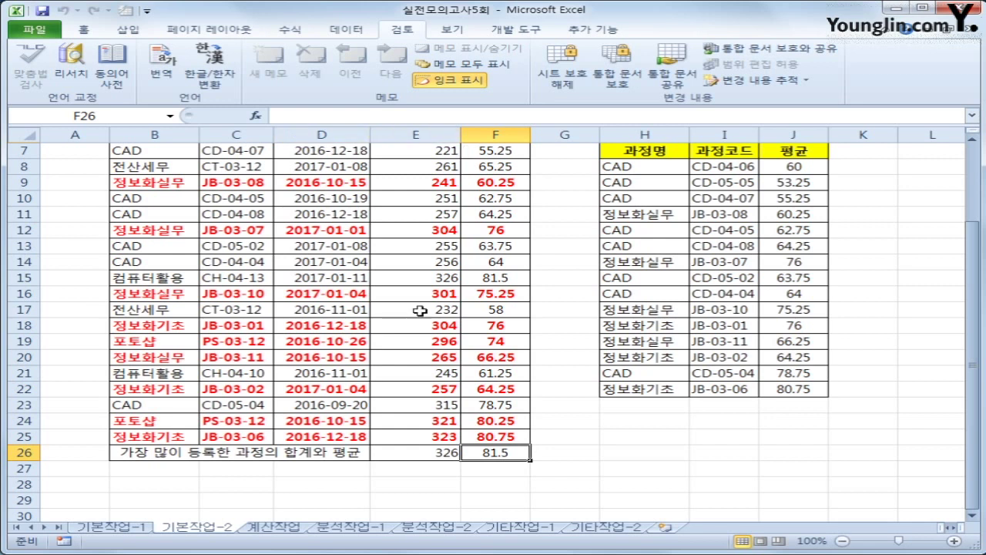
Protect the workbook's windows (창) only, leaving structure (구조) unprotected and setting no password
{"action": "left_click", "coordinate": [617, 71]}
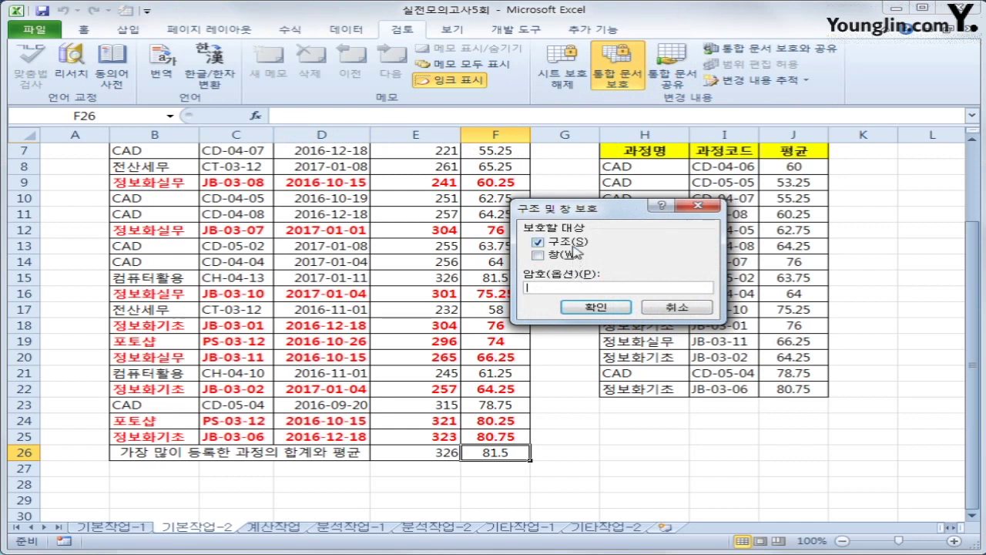
{"action": "left_click", "coordinate": [537, 242]}
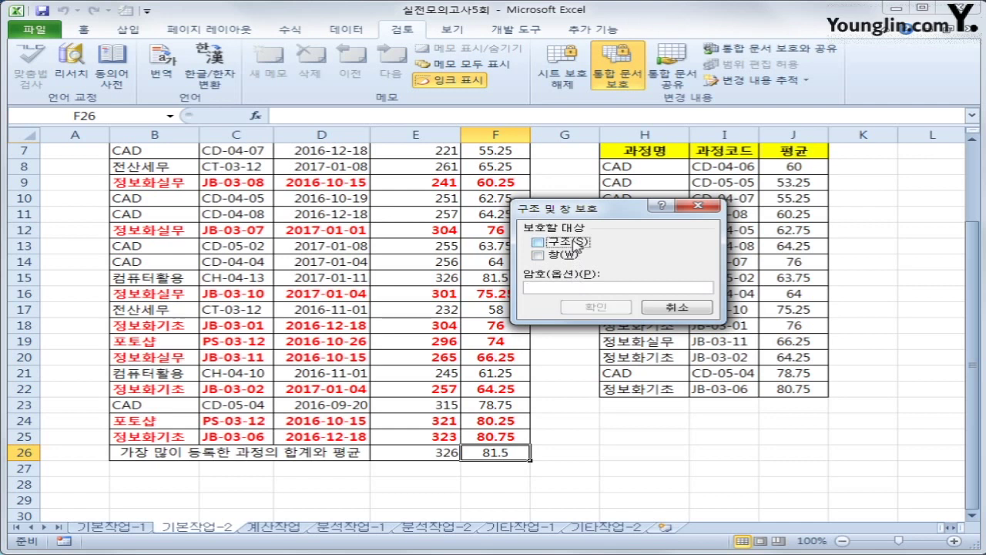
{"action": "left_click", "coordinate": [537, 255]}
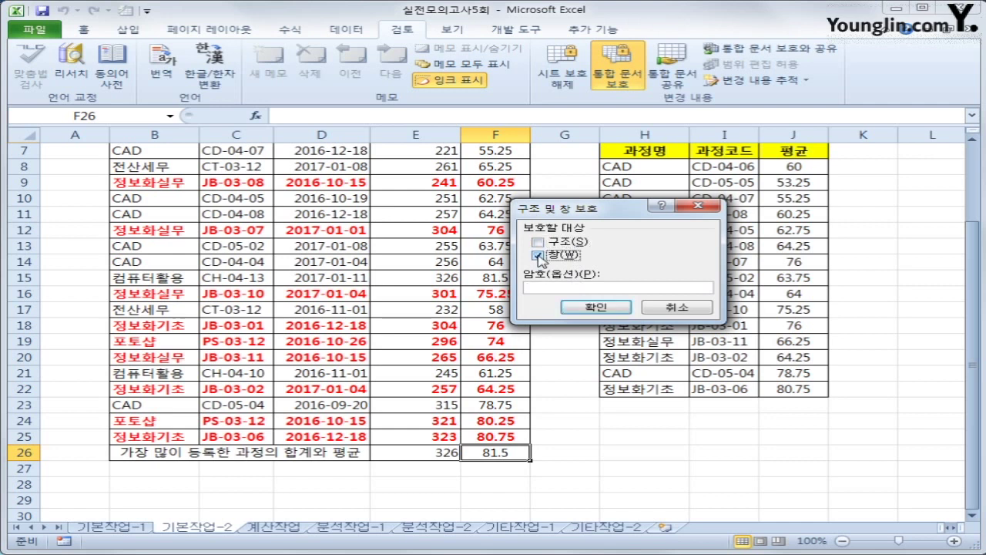
{"action": "left_click", "coordinate": [596, 307]}
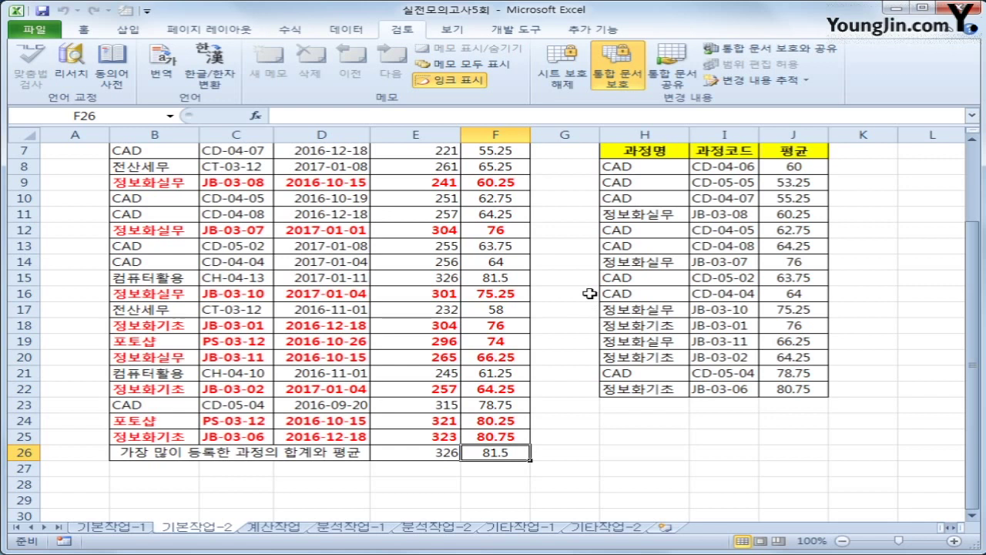
{"action": "scroll", "coordinate": [563, 360], "scroll_direction": "up", "scroll_amount": 2}
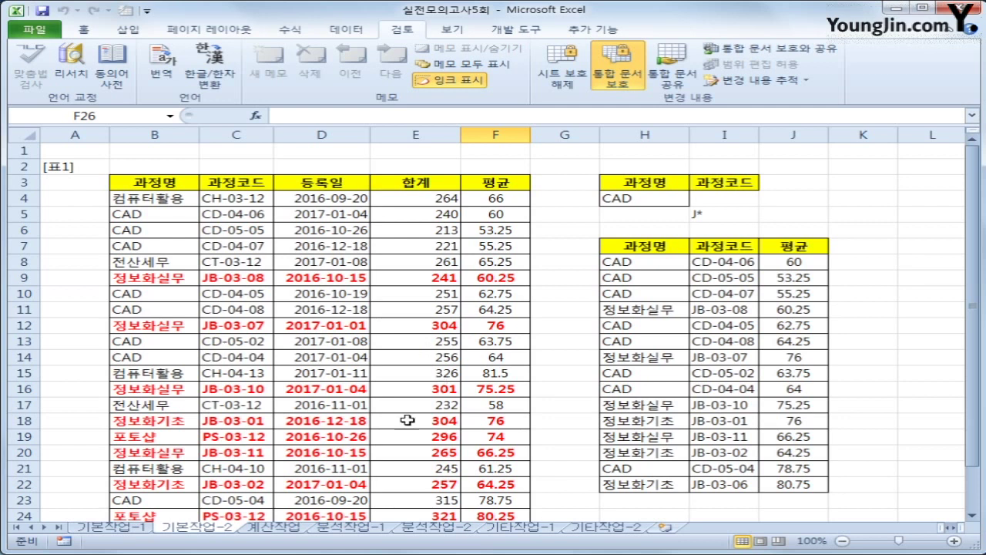
On the 계산작업 sheet, examine the scores in E3:H3 and the weights in C26:F26 needed for the 총점 column
{"action": "left_click", "coordinate": [292, 530]}
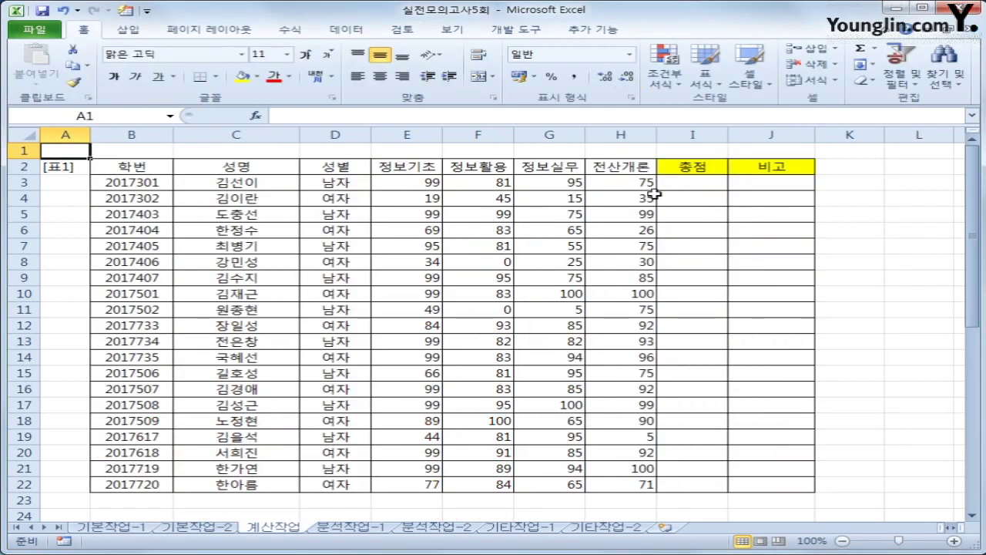
{"action": "left_click", "coordinate": [675, 184]}
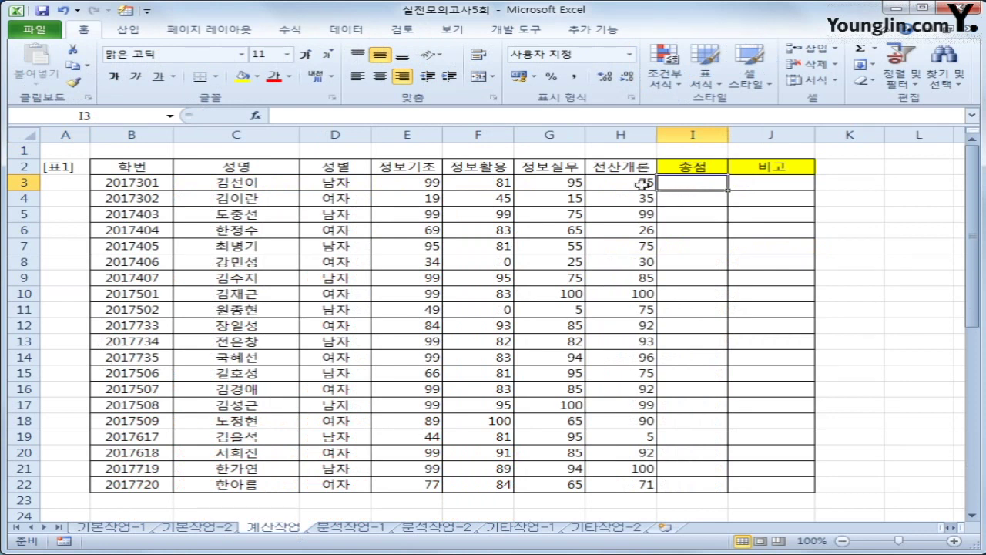
{"action": "left_click", "coordinate": [423, 185]}
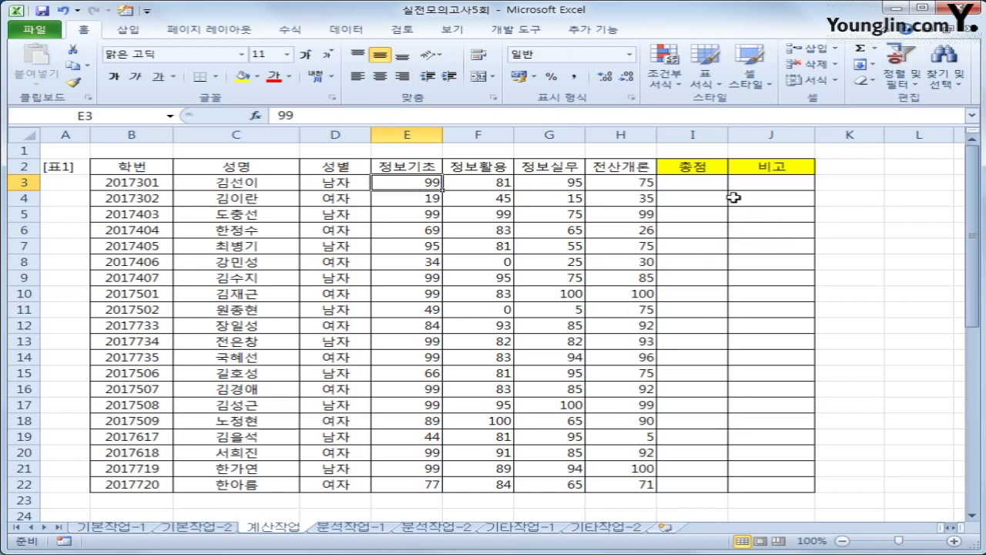
{"action": "left_click", "coordinate": [707, 184]}
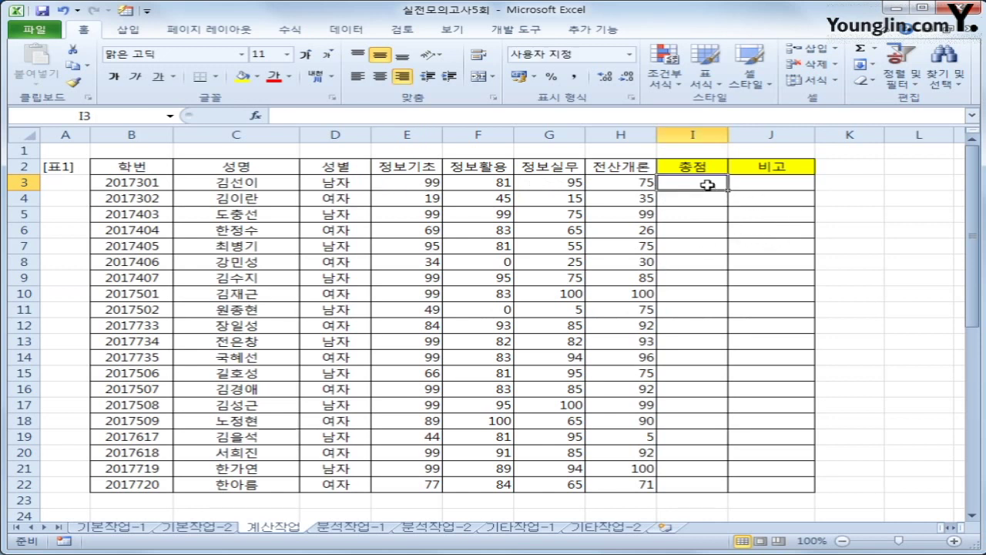
{"action": "left_click_drag", "start_coordinate": [422, 185], "coordinate": [618, 187]}
{"action": "scroll", "coordinate": [585, 329], "scroll_direction": "down", "scroll_amount": 5}
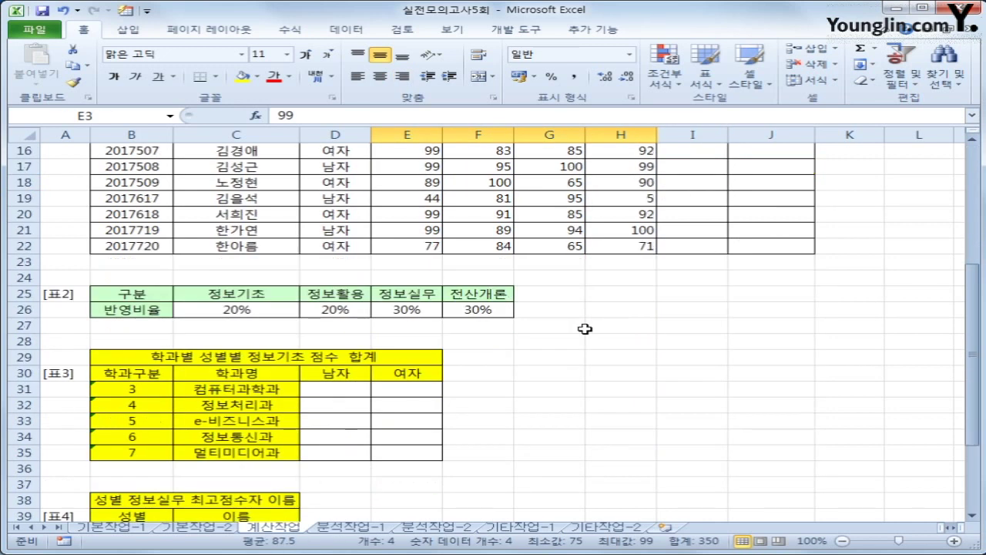
{"action": "left_click_drag", "start_coordinate": [266, 309], "coordinate": [503, 308]}
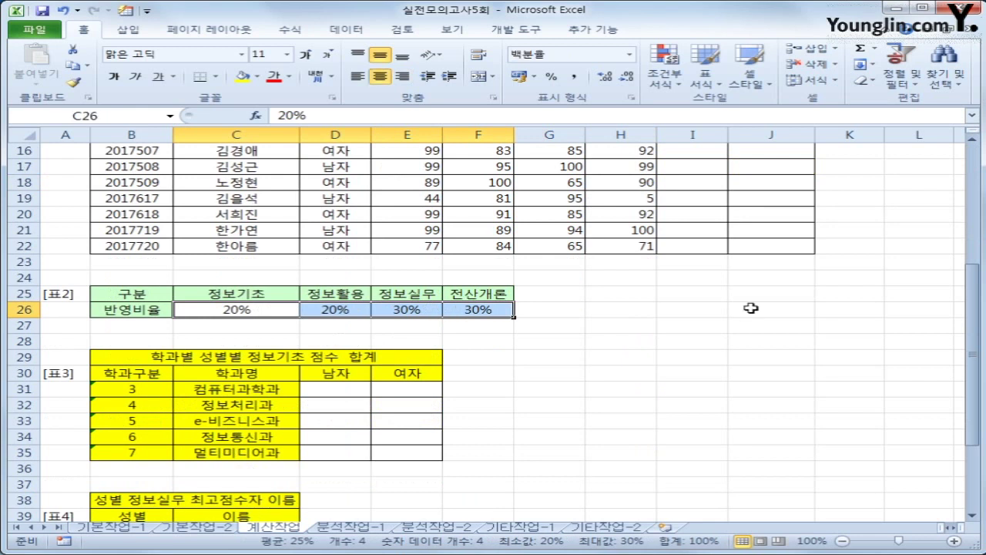
{"action": "scroll", "coordinate": [750, 308], "scroll_direction": "up", "scroll_amount": 5}
Start a SUMPRODUCT formula in I3 with the score range E3:H3 as its first array
{"action": "left_click", "coordinate": [691, 183]}
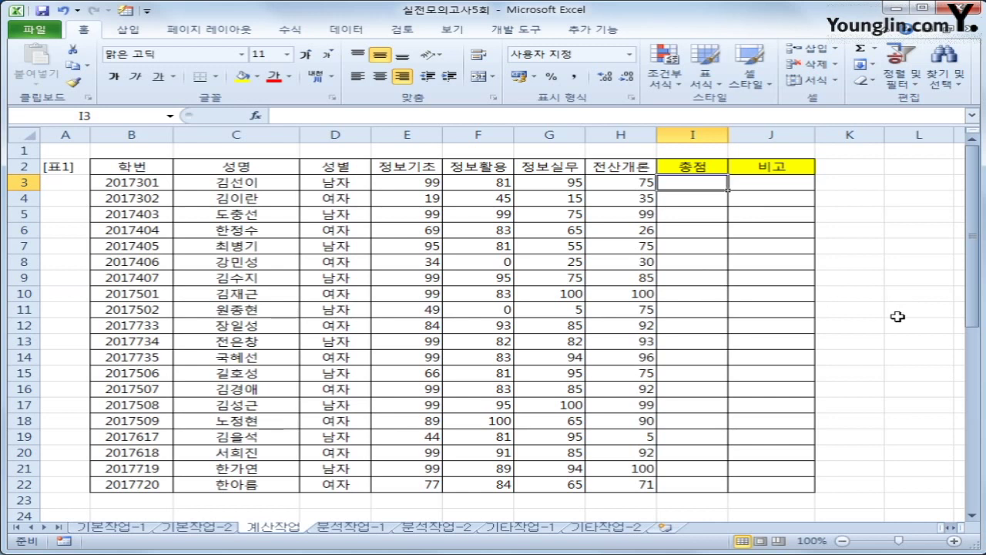
{"action": "type", "text": "=sum"}
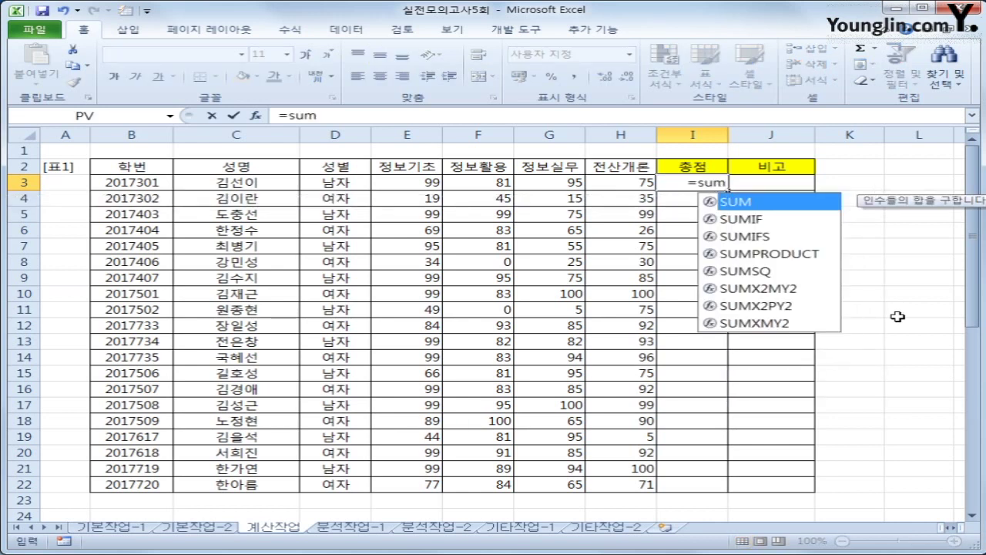
{"action": "key", "text": "Down"}
{"action": "key", "text": "Down"}
{"action": "key", "text": "Down"}
{"action": "key", "text": "Tab"}
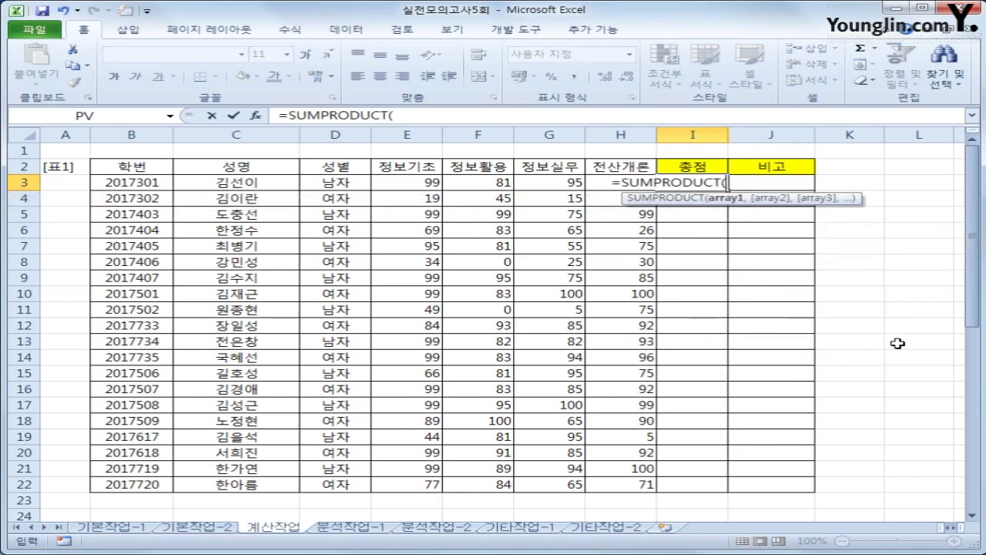
{"action": "left_click_drag", "start_coordinate": [406, 185], "coordinate": [595, 185]}
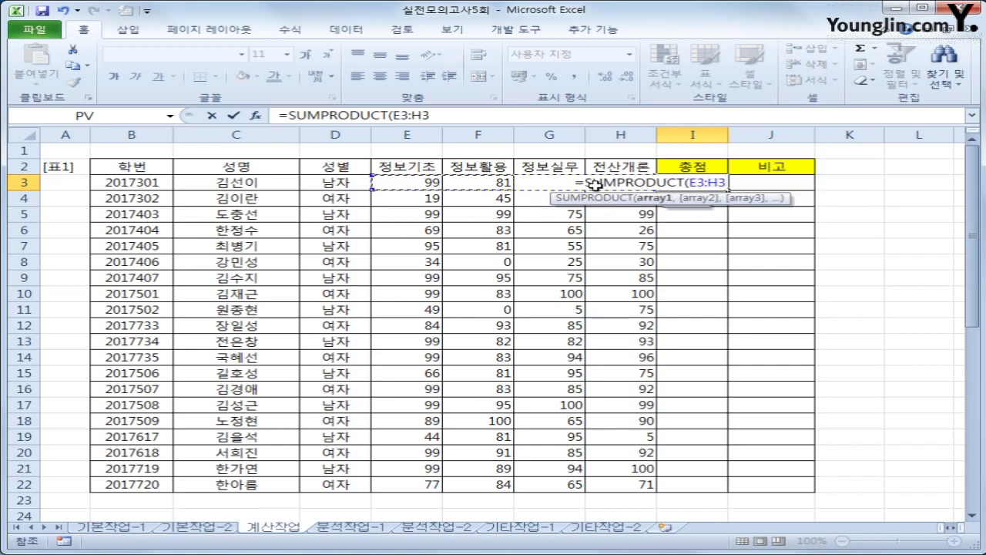
{"action": "type", "text": ","}
Complete the I3 formula with the absolute weight range $C$26:$F$26 and fill it down to I22
{"action": "scroll", "coordinate": [442, 288], "scroll_direction": "down", "scroll_amount": 3}
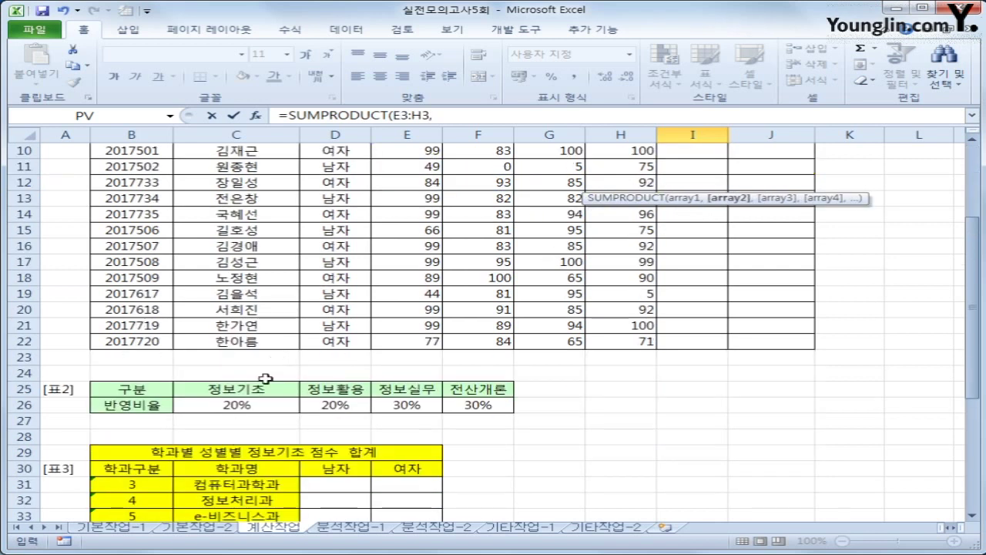
{"action": "left_click", "coordinate": [201, 411]}
{"action": "left_click_drag", "start_coordinate": [201, 411], "coordinate": [448, 408]}
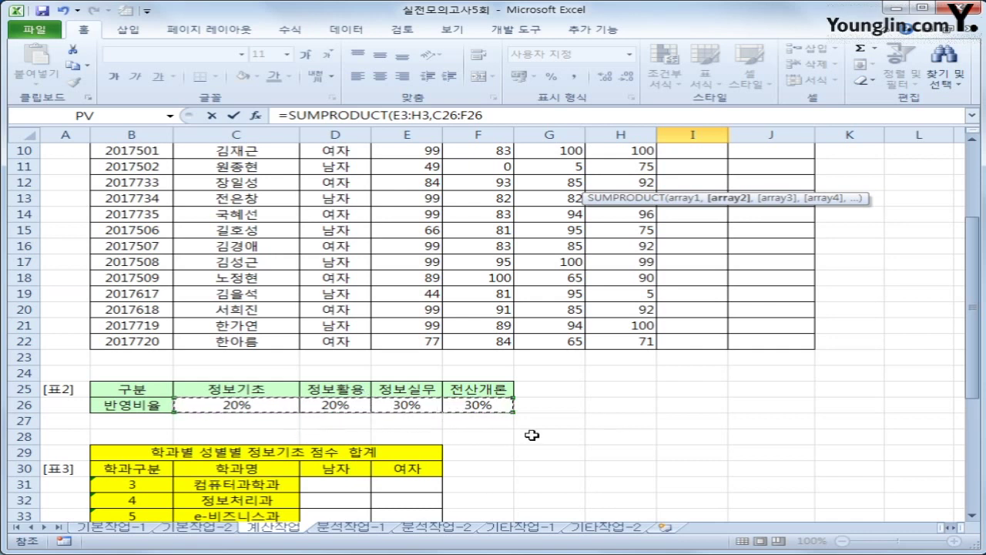
{"action": "key", "text": "F4"}
{"action": "type", "text": ")"}
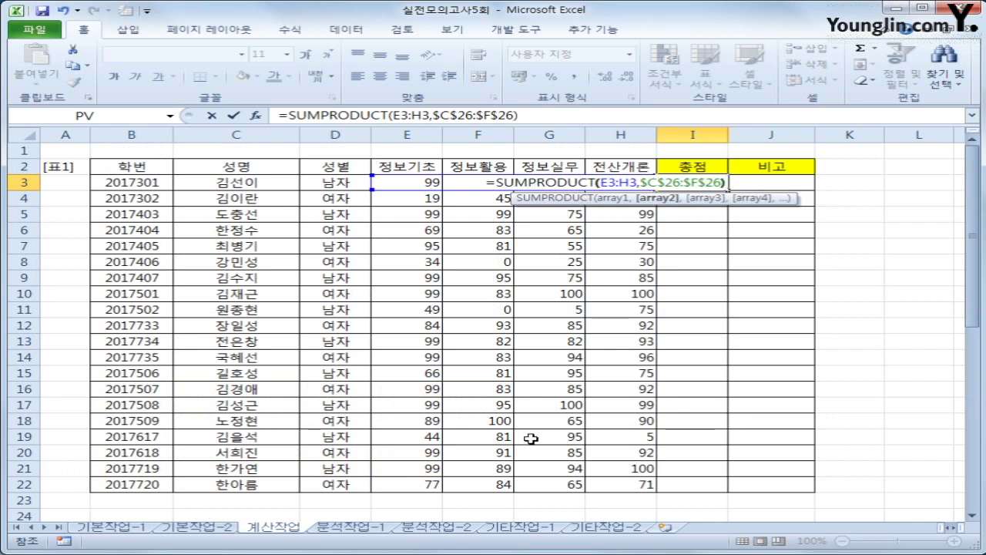
{"action": "key", "text": "Return"}
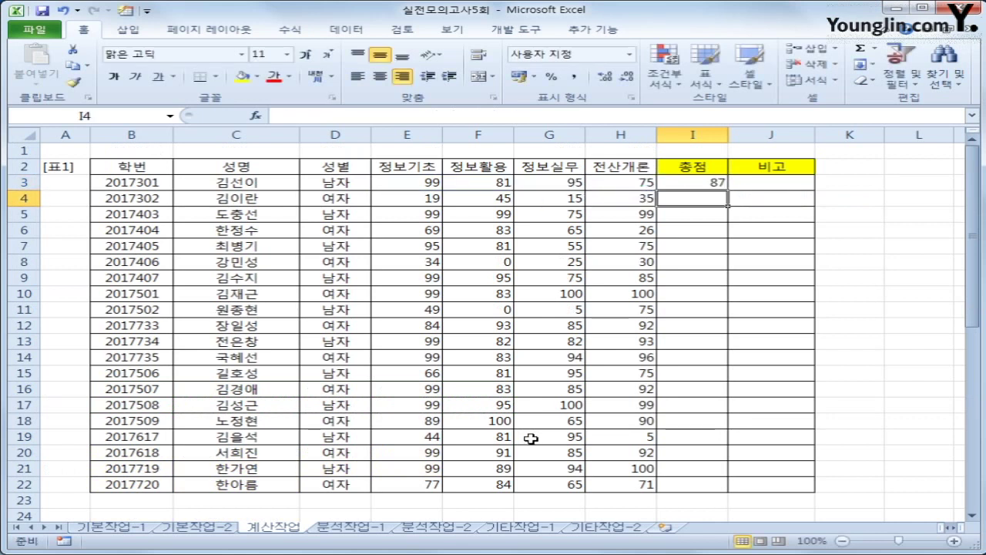
{"action": "left_click", "coordinate": [698, 185]}
{"action": "double_click", "coordinate": [728, 187]}
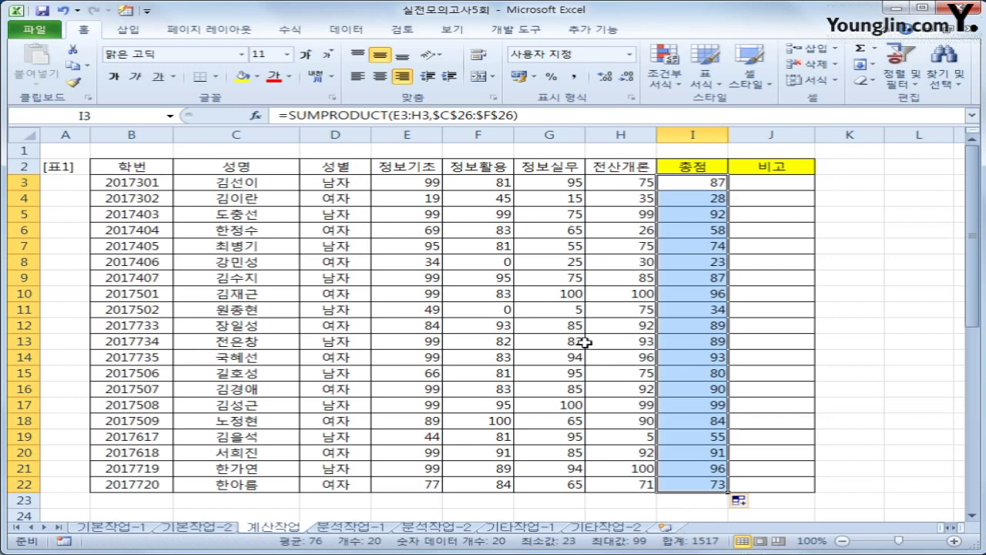
Wrap the SUMPRODUCT formula in I3 in an IF that returns 0 when E3<40
{"action": "left_click", "coordinate": [695, 188]}
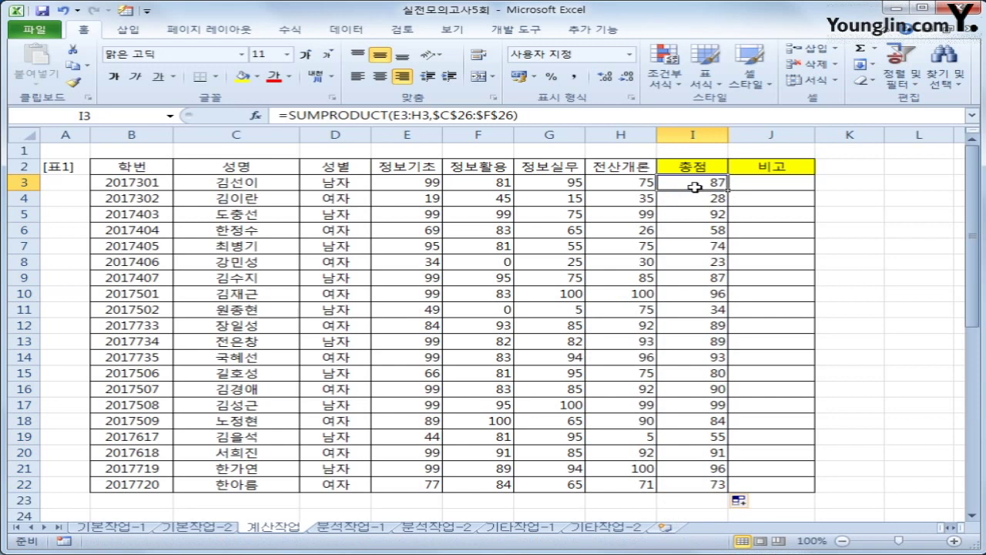
{"action": "left_click", "coordinate": [284, 115]}
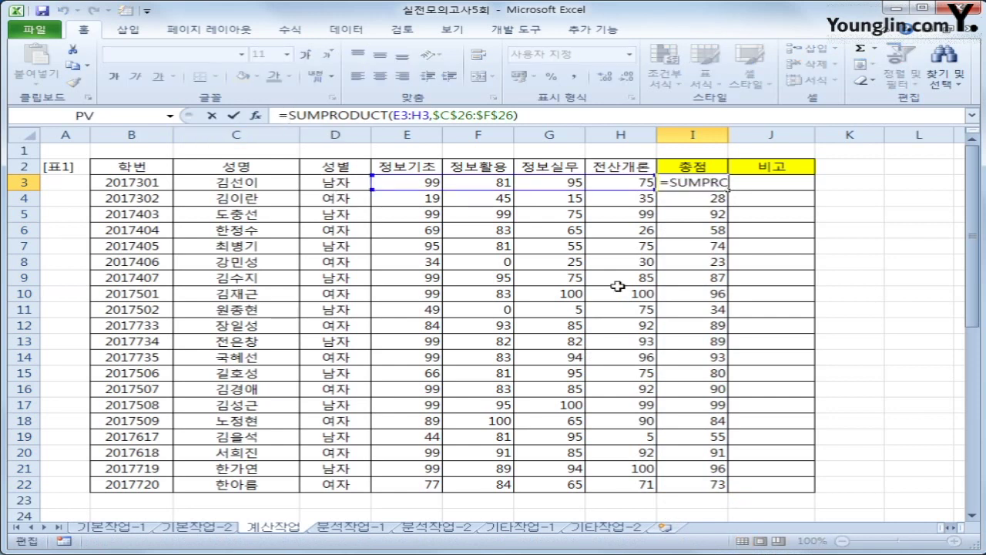
{"action": "type", "text": "if"}
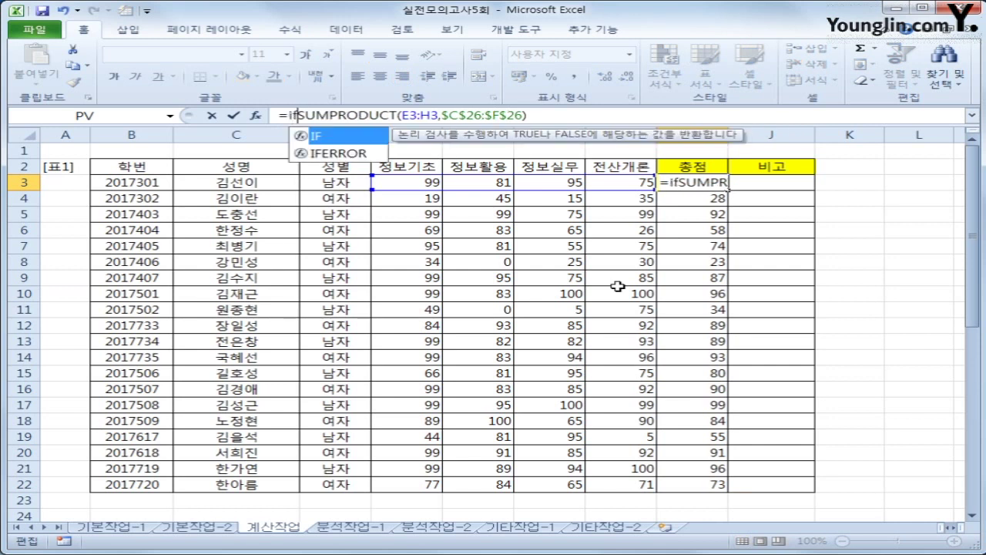
{"action": "type", "text": "("}
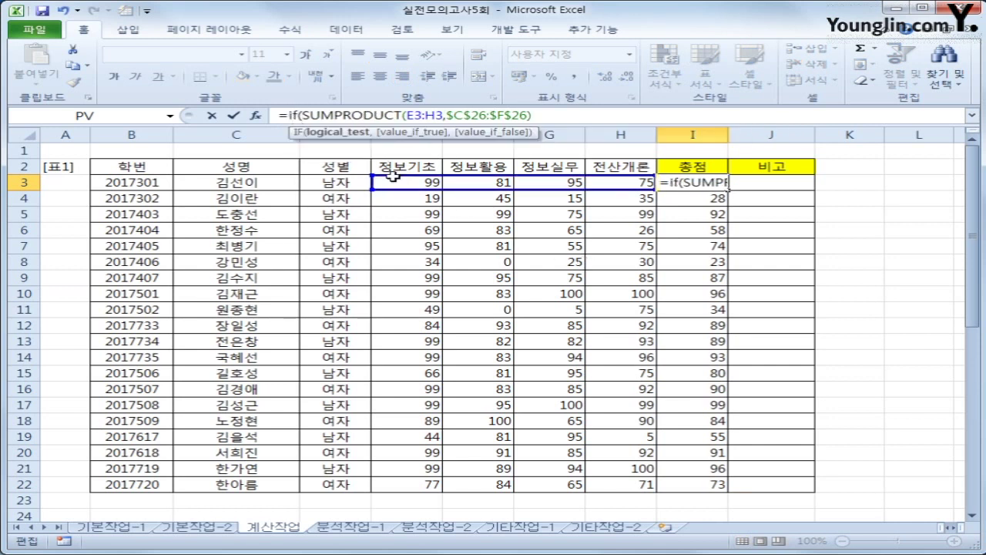
{"action": "left_click", "coordinate": [391, 185]}
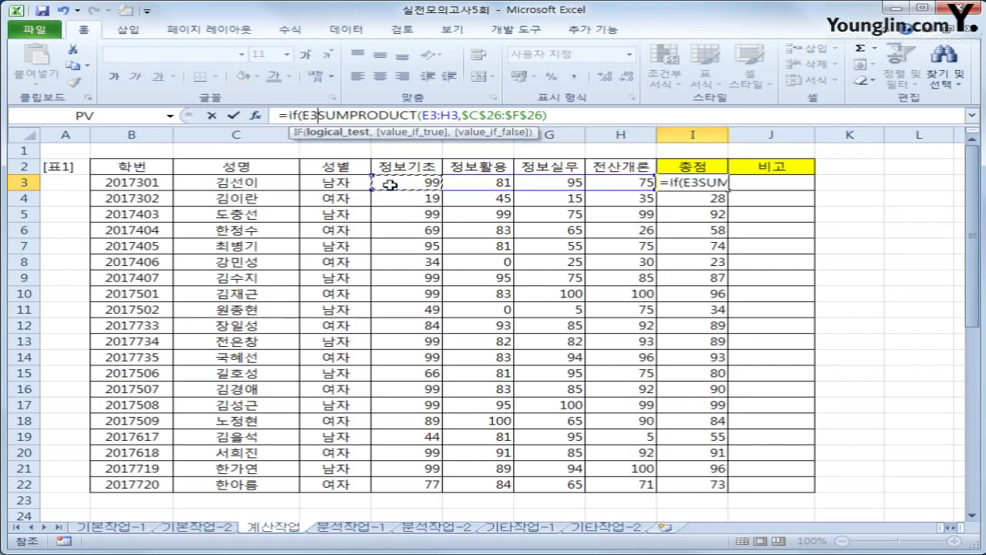
{"action": "type", "text": "<40,"}
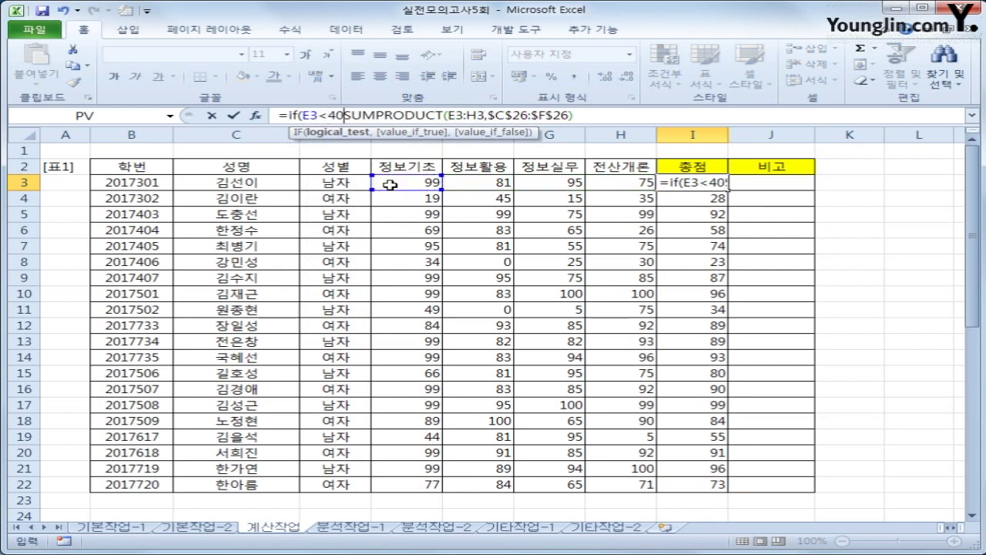
{"action": "type", "text": "0"}
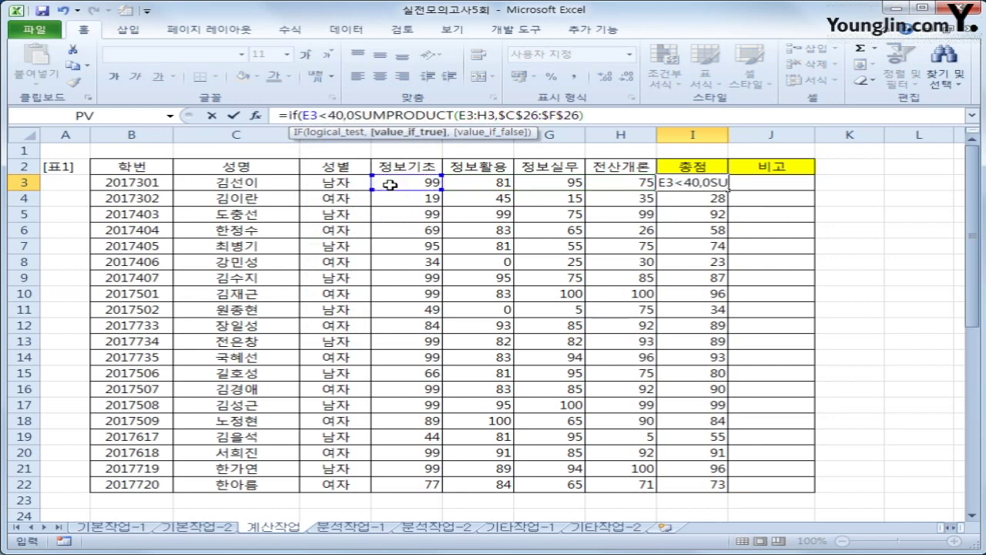
{"action": "type", "text": ","}
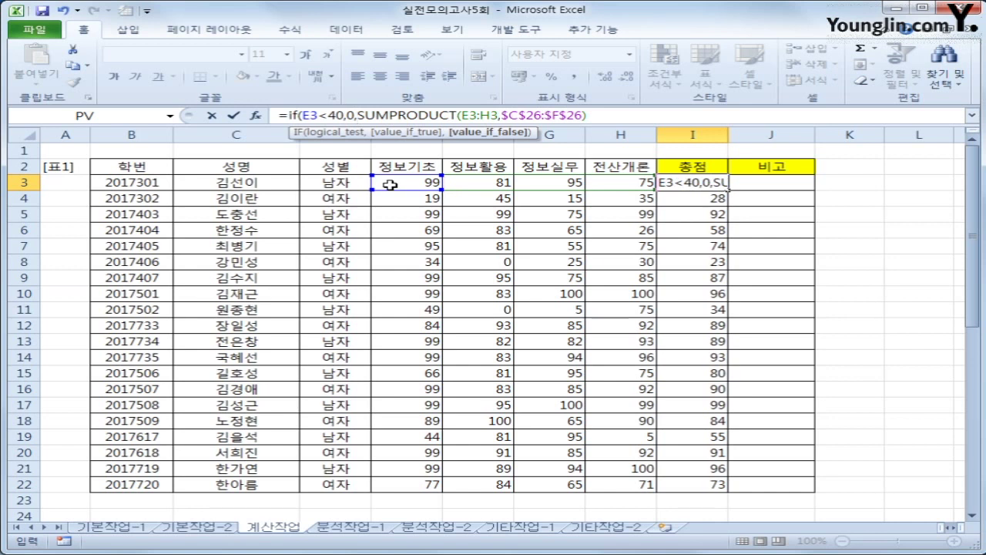
Complete the formula as =IF(E3<40,0,SUMPRODUCT(E3:H3,$C$26:$F$26)) and fill it down the 총점 column to I22
{"action": "left_click", "coordinate": [591, 114]}
{"action": "type", "text": ")"}
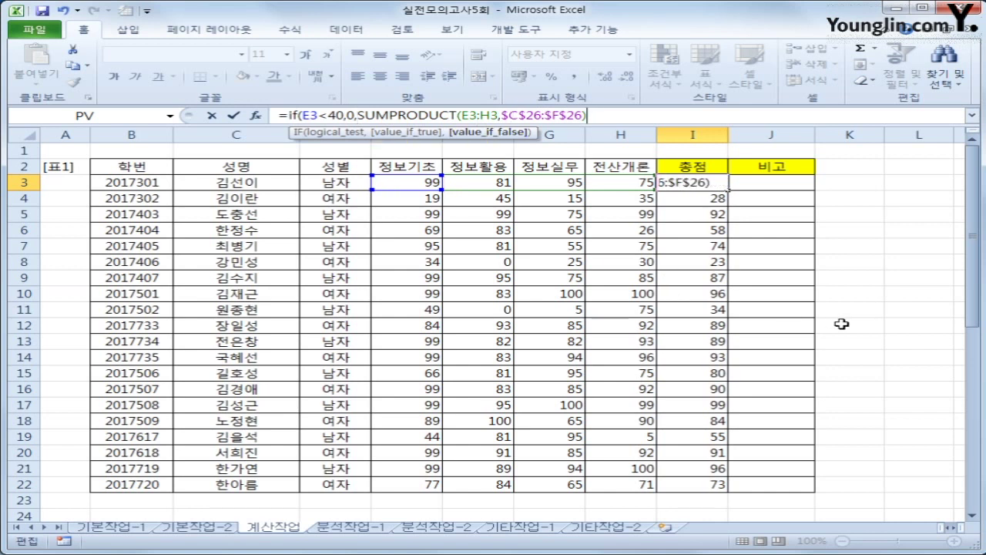
{"action": "key", "text": "Return"}
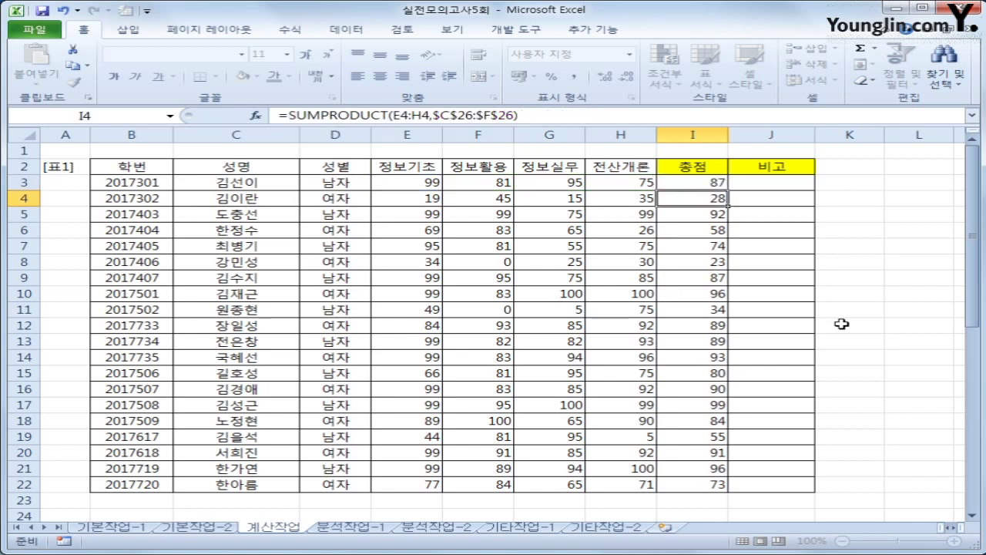
{"action": "double_click", "coordinate": [728, 190]}
{"action": "left_click", "coordinate": [709, 182]}
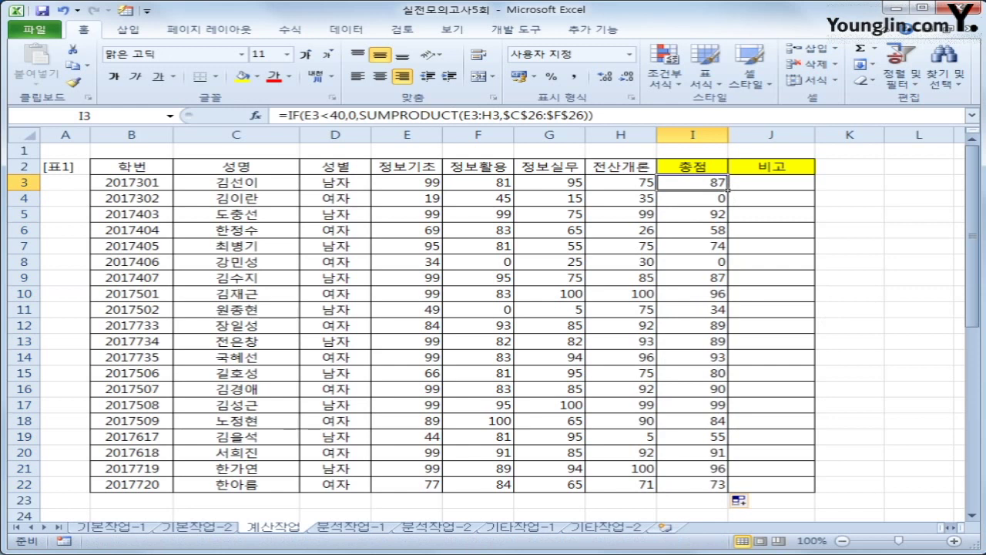
Start a SUM formula in D31 of 표3 with an opening bracket for its first condition, =sum((
{"action": "scroll", "coordinate": [728, 187], "scroll_direction": "down", "scroll_amount": 5}
{"action": "left_click", "coordinate": [329, 392]}
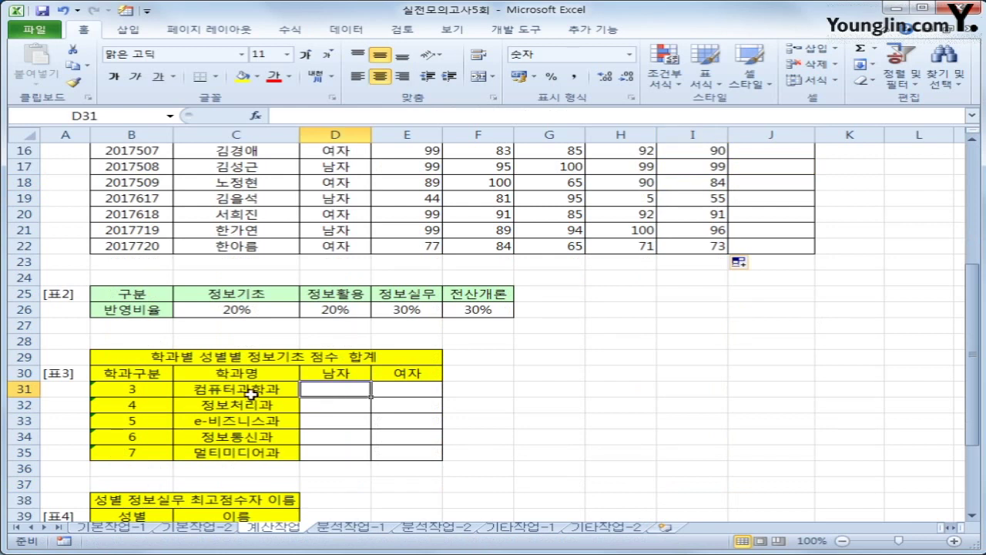
{"action": "left_click_drag", "start_coordinate": [339, 374], "coordinate": [403, 375]}
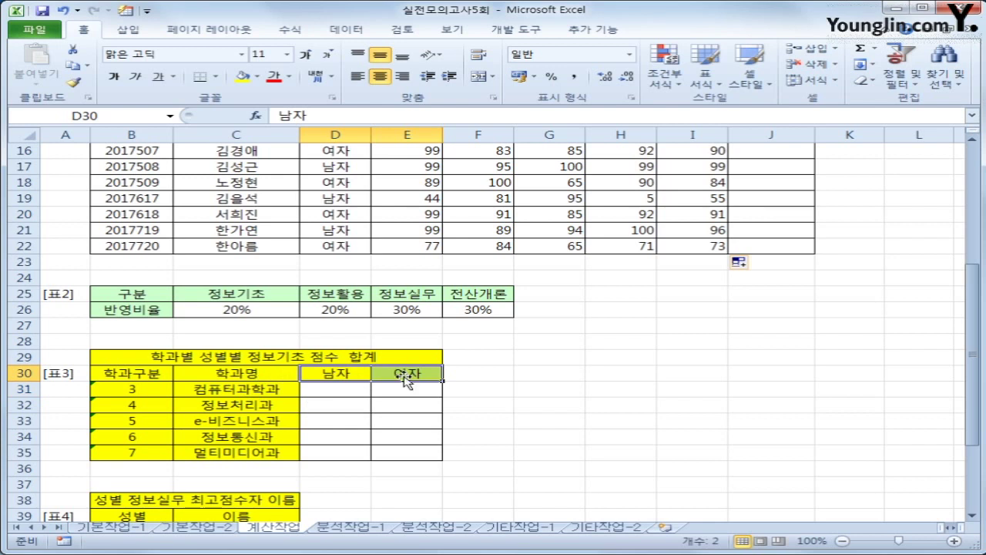
{"action": "left_click", "coordinate": [339, 392]}
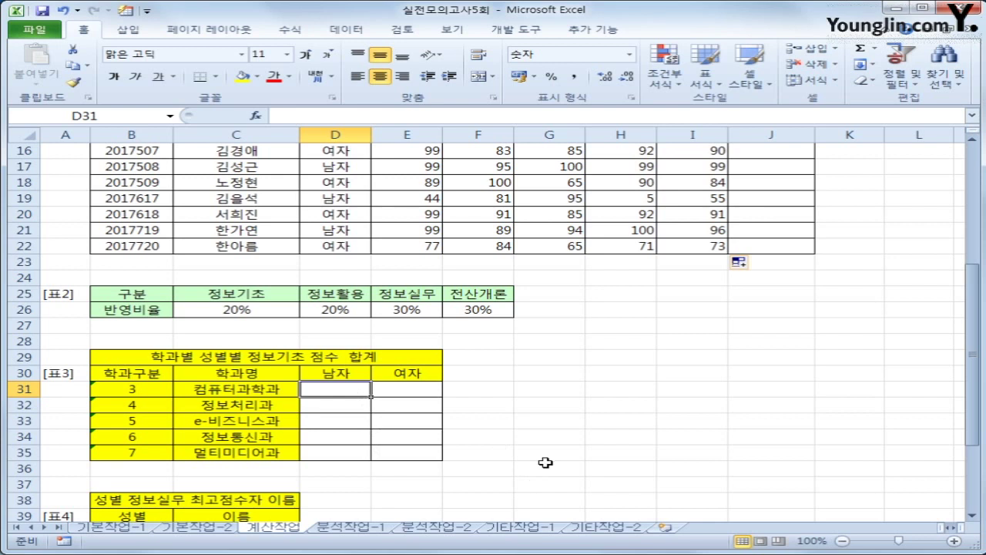
{"action": "type", "text": "=sum"}
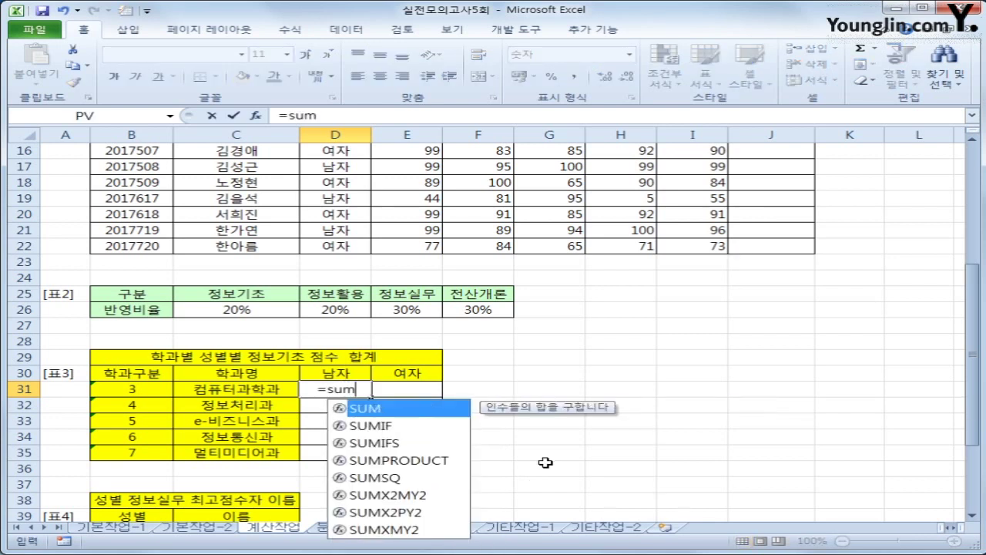
{"action": "type", "text": "("}
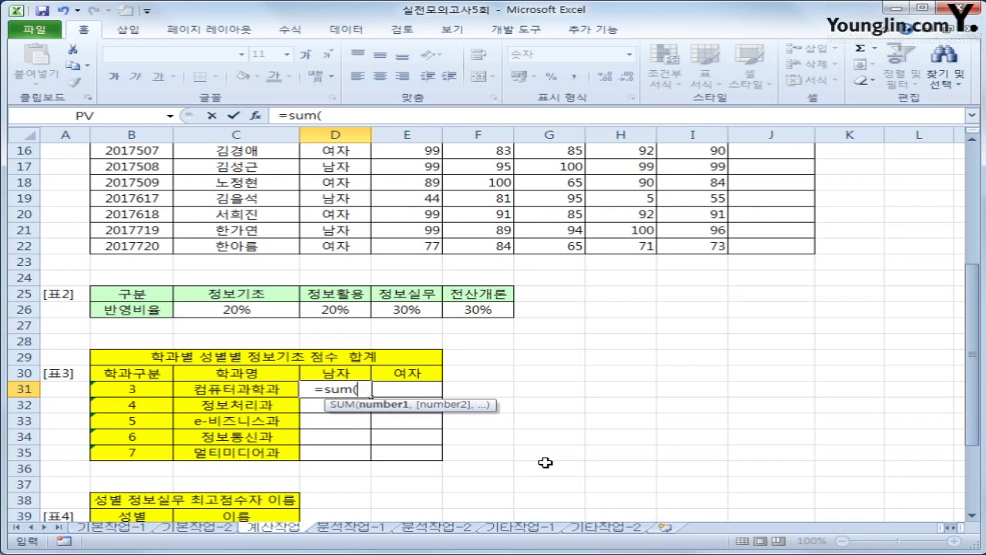
{"action": "type", "text": "("}
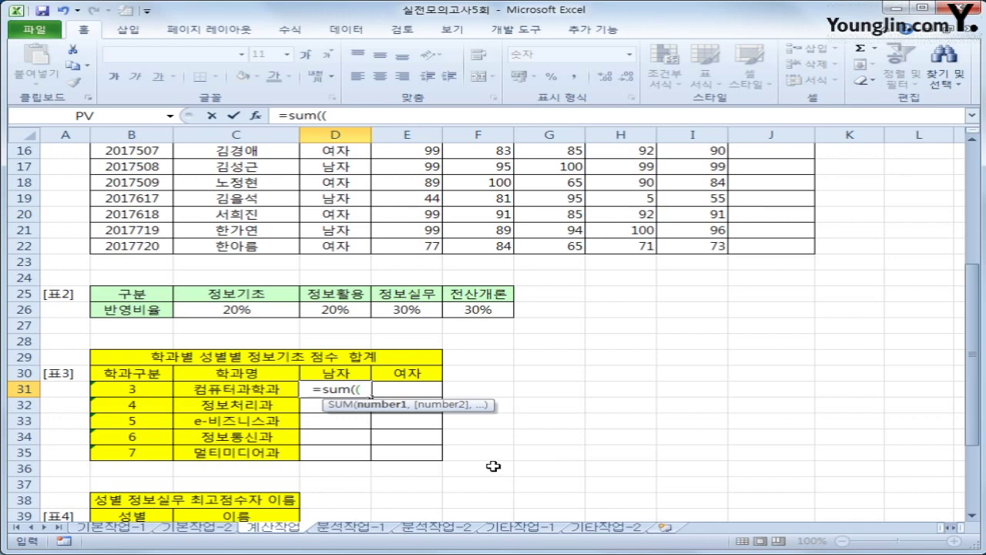
Add a MID function to the D31 formula with the absolute 학번 range $B$3:$B$22 as its text
{"action": "scroll", "coordinate": [493, 466], "scroll_direction": "up", "scroll_amount": 1}
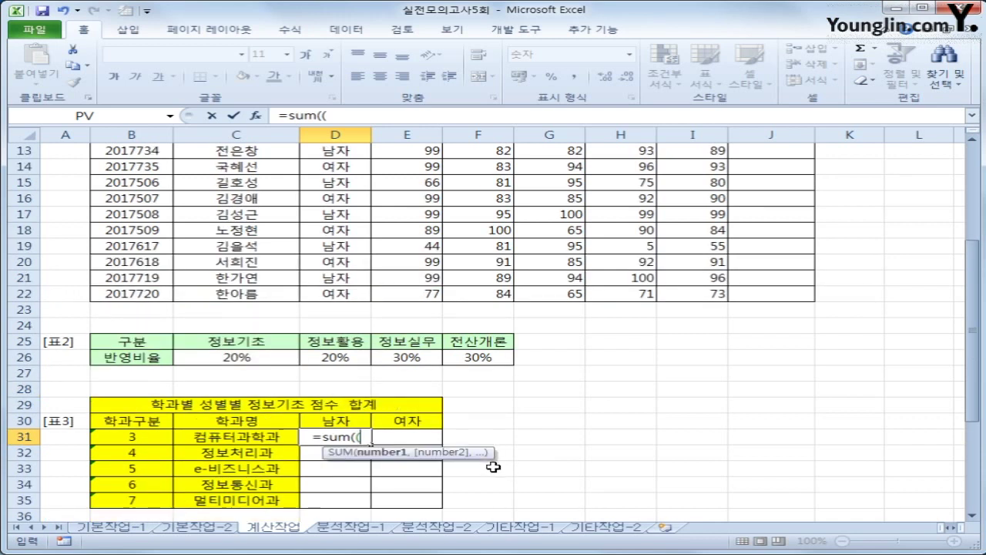
{"action": "scroll", "coordinate": [493, 466], "scroll_direction": "up", "scroll_amount": 4}
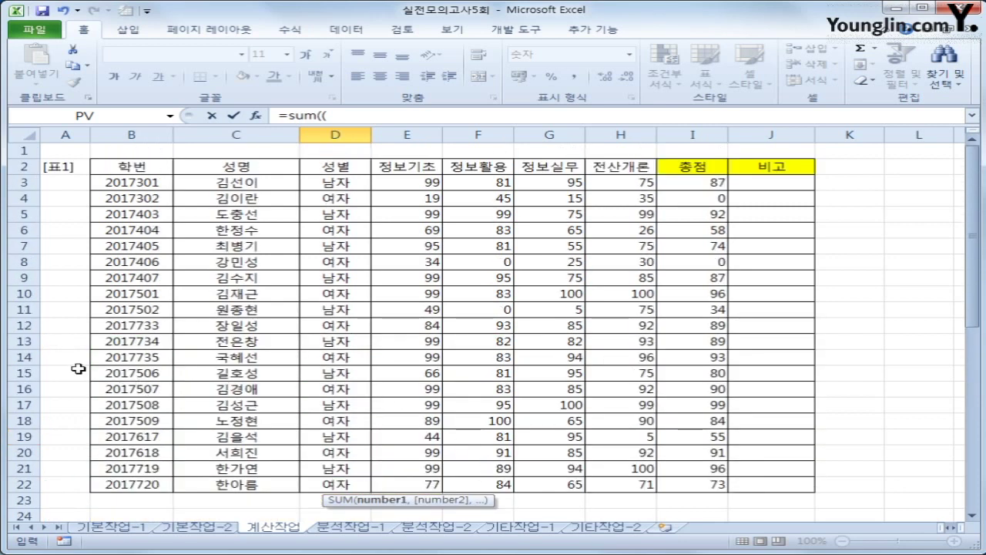
{"action": "scroll", "coordinate": [74, 366], "scroll_direction": "down", "scroll_amount": 3}
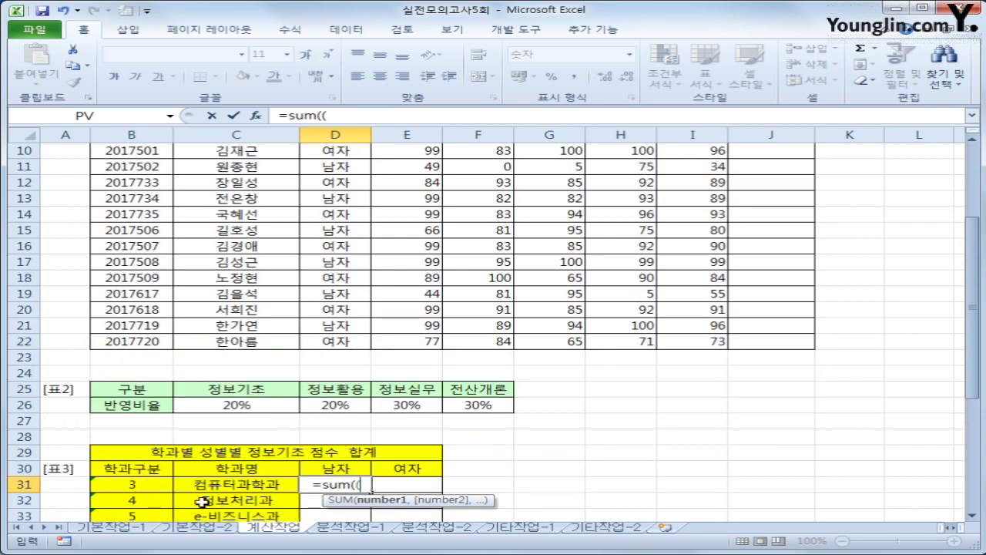
{"action": "scroll", "coordinate": [200, 500], "scroll_direction": "down", "scroll_amount": 2}
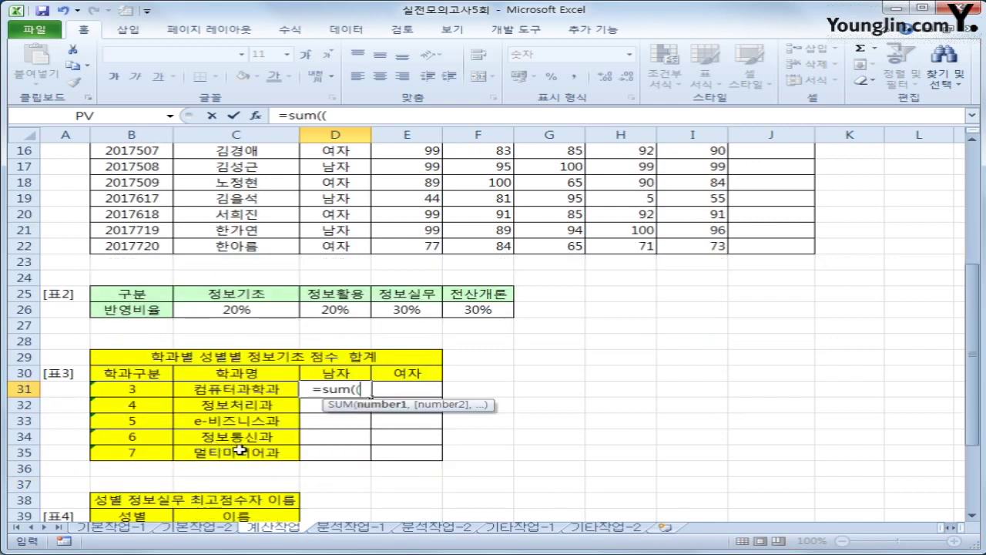
{"action": "scroll", "coordinate": [240, 450], "scroll_direction": "up", "scroll_amount": 5}
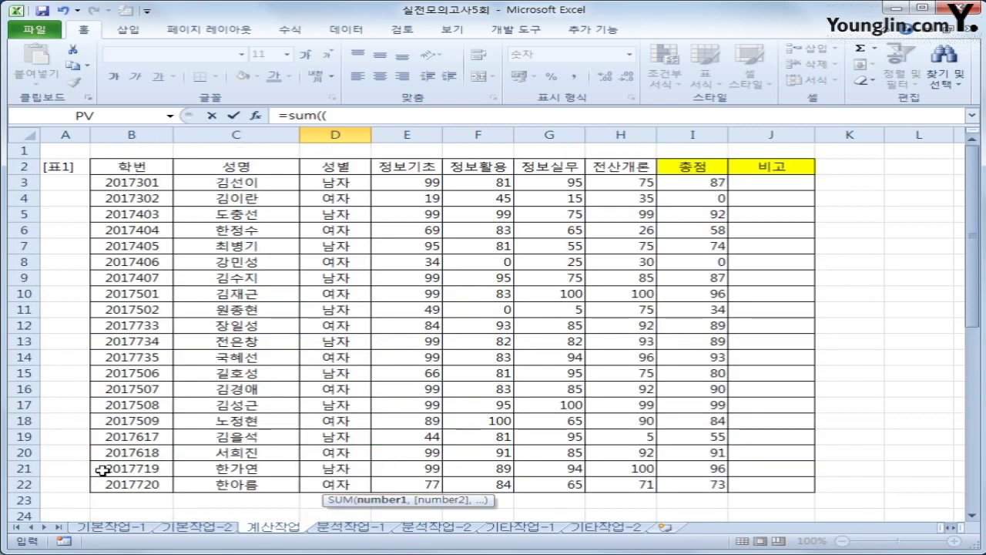
{"action": "scroll", "coordinate": [102, 471], "scroll_direction": "down", "scroll_amount": 3}
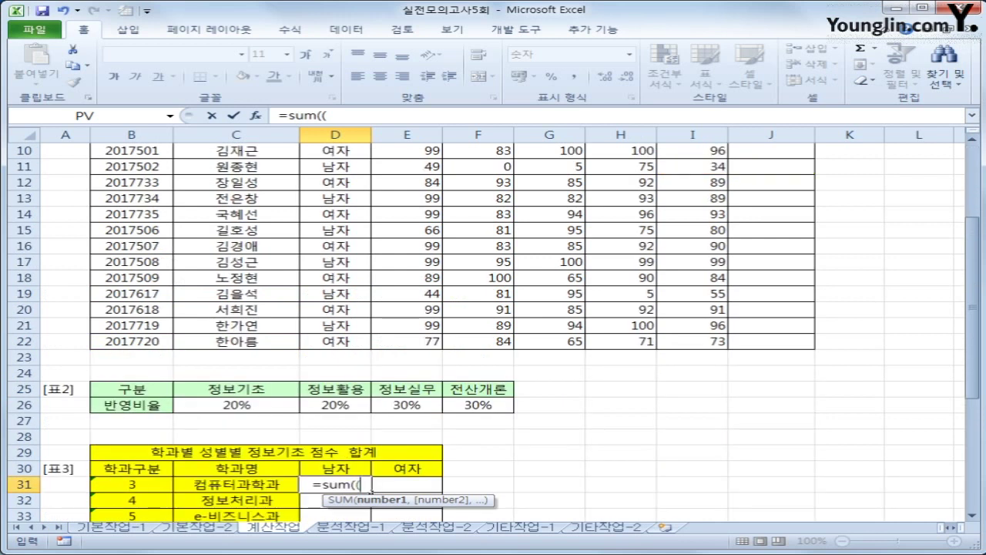
{"action": "scroll", "coordinate": [152, 491], "scroll_direction": "down", "scroll_amount": 2}
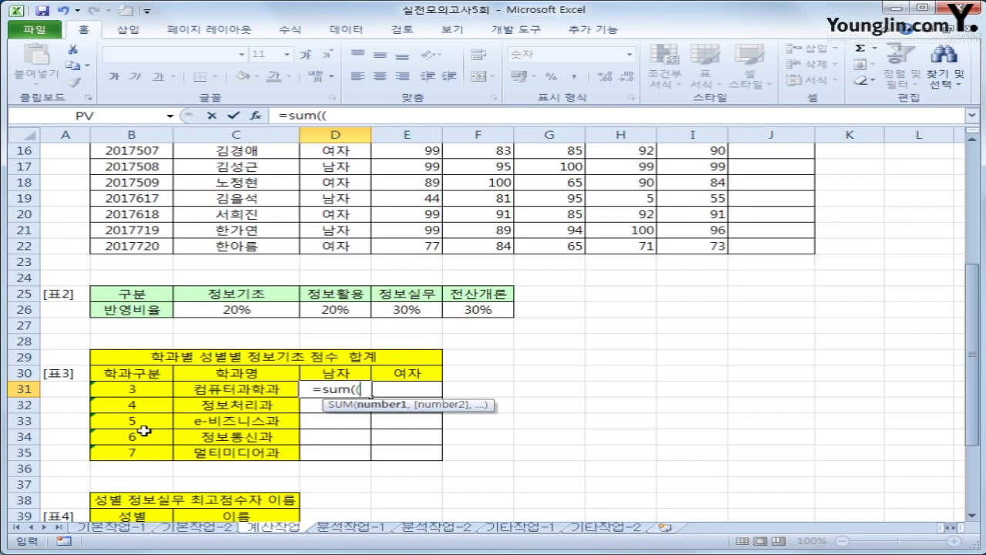
{"action": "type", "text": "mid("}
{"action": "scroll", "coordinate": [144, 430], "scroll_direction": "up", "scroll_amount": 5}
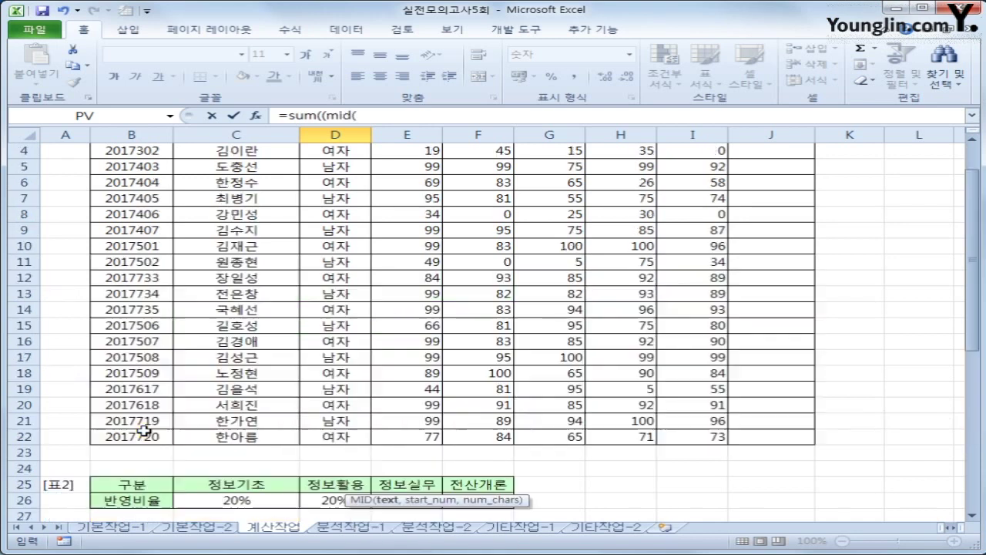
{"action": "left_click_drag", "start_coordinate": [74, 183], "coordinate": [134, 480]}
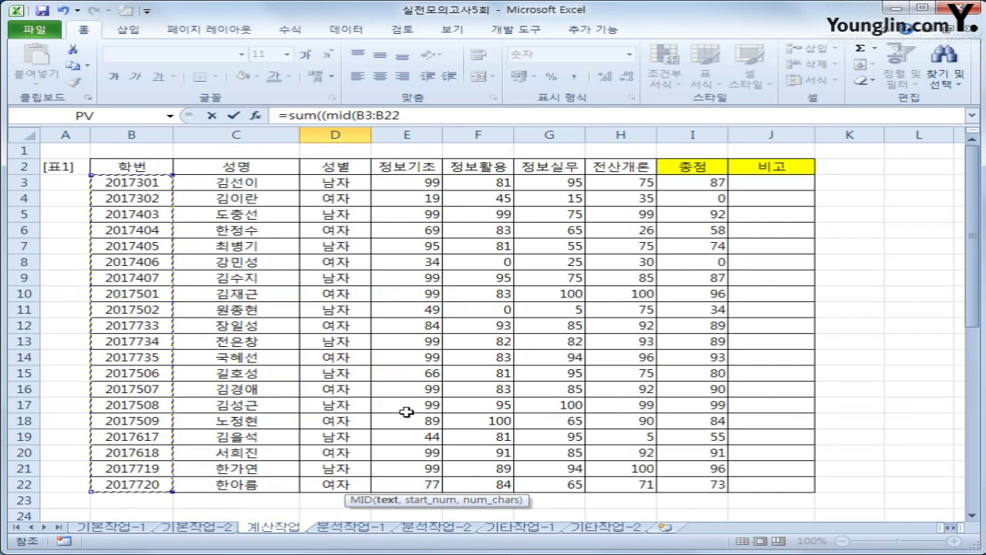
{"action": "key", "text": "F4"}
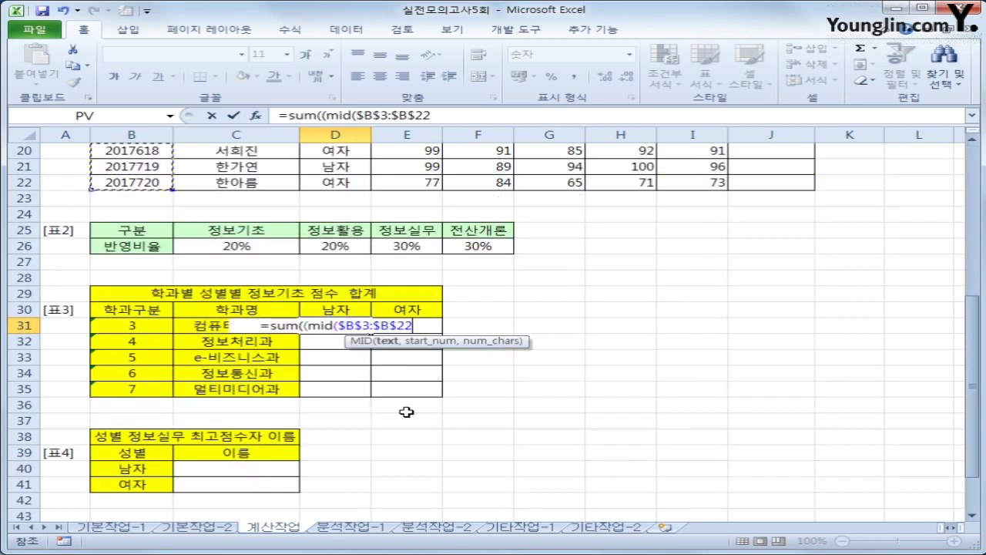
Complete the first condition by extracting 1 character from position 5 and comparing it with the column-absolute 학과구분 cell $B31
{"action": "type", "text": ","}
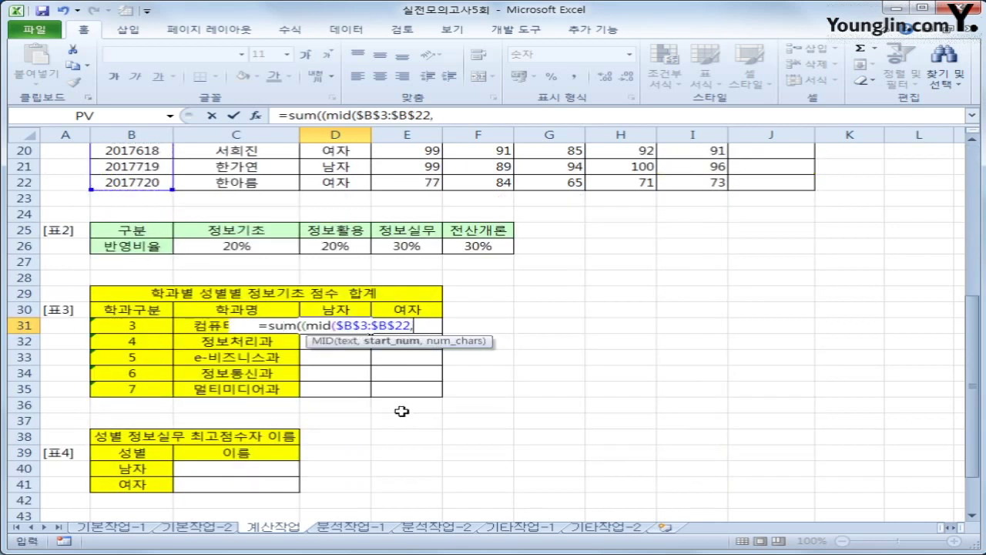
{"action": "type", "text": "5,"}
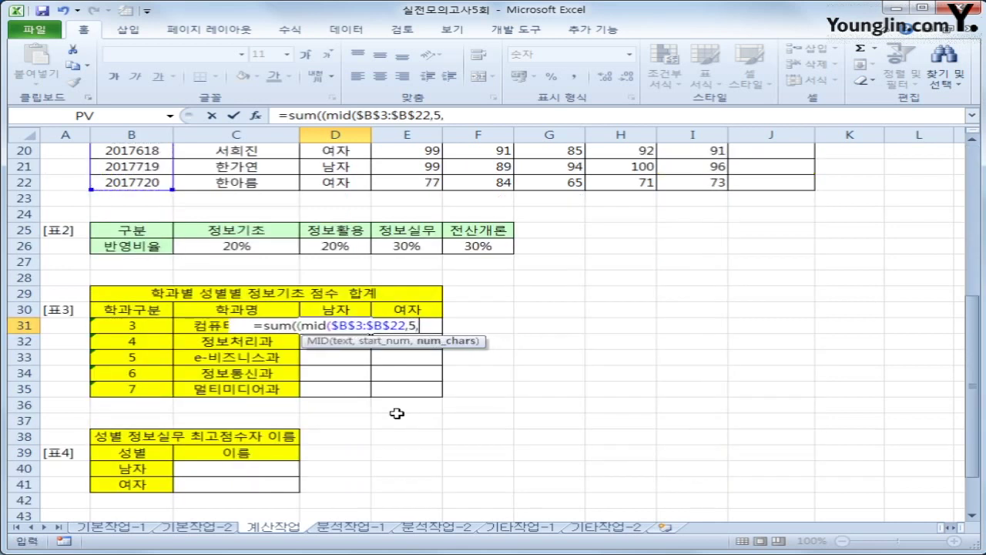
{"action": "type", "text": "1"}
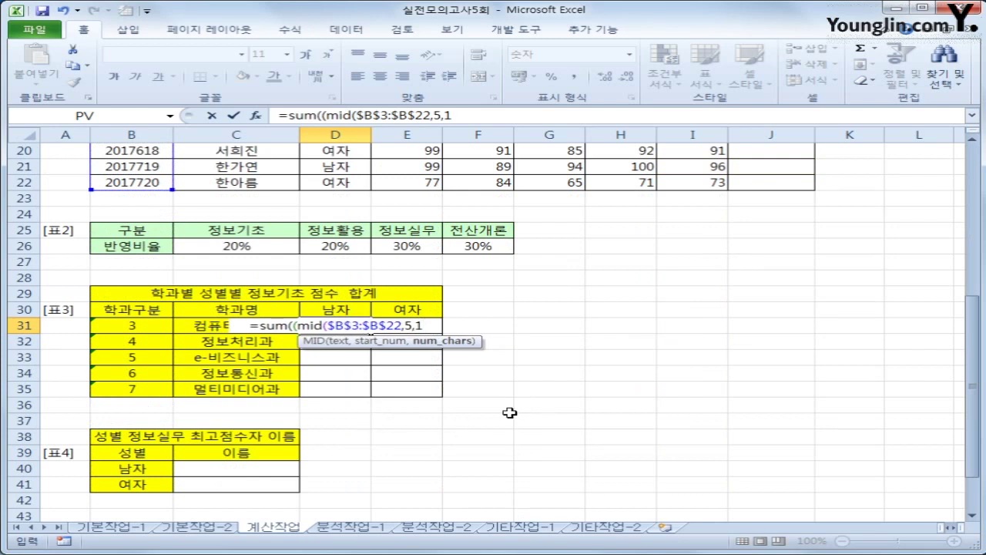
{"action": "type", "text": ")"}
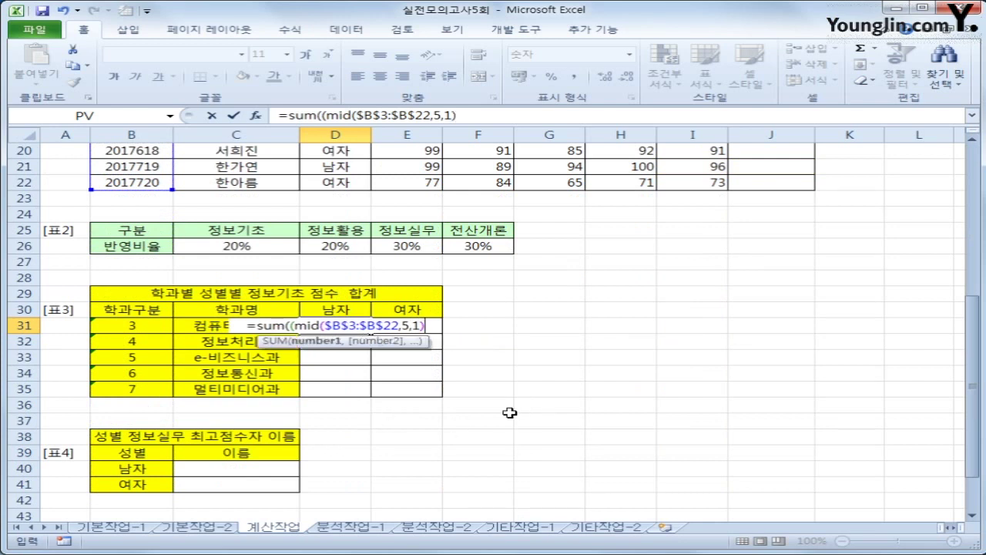
{"action": "type", "text": "="}
{"action": "key", "text": "Left"}
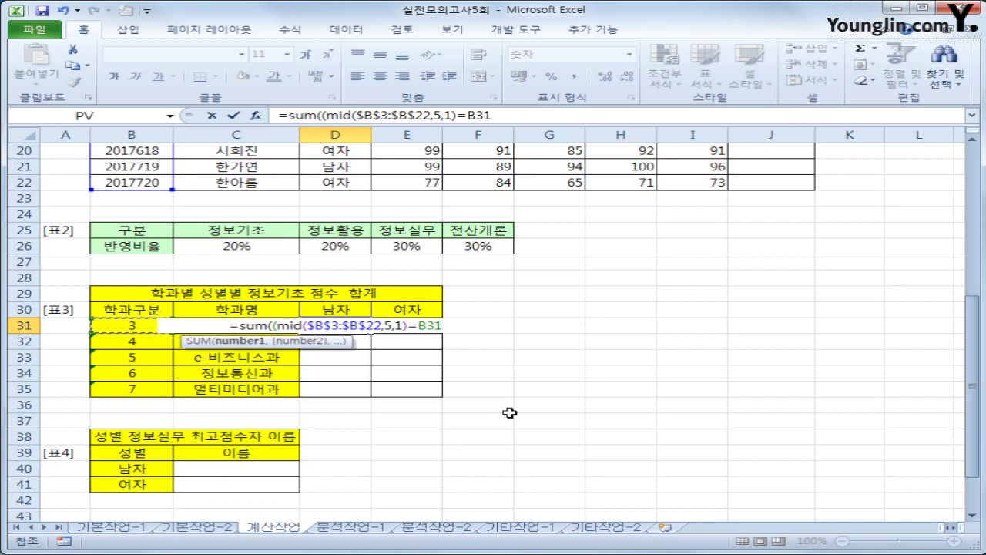
{"action": "key", "text": "F4"}
{"action": "key", "text": "F4"}
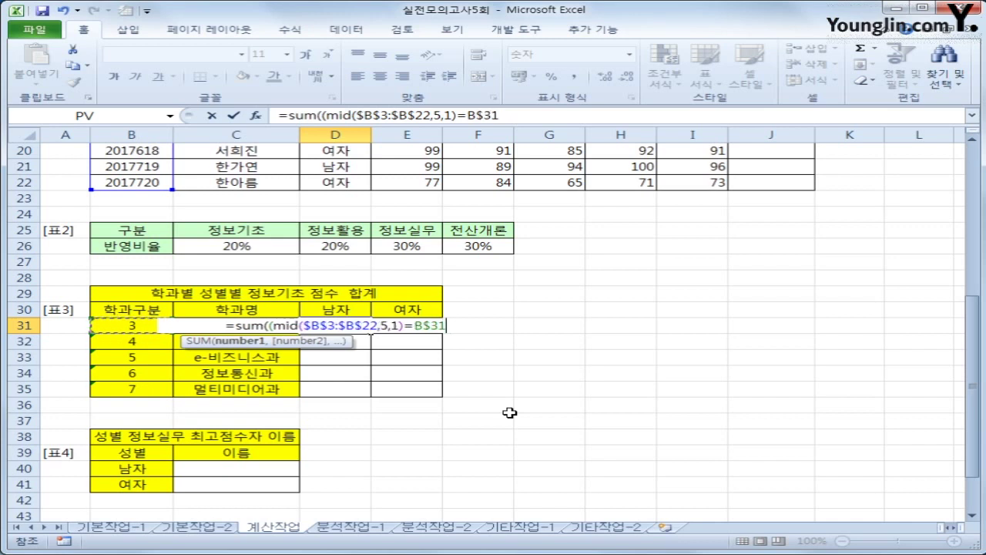
{"action": "key", "text": "F4"}
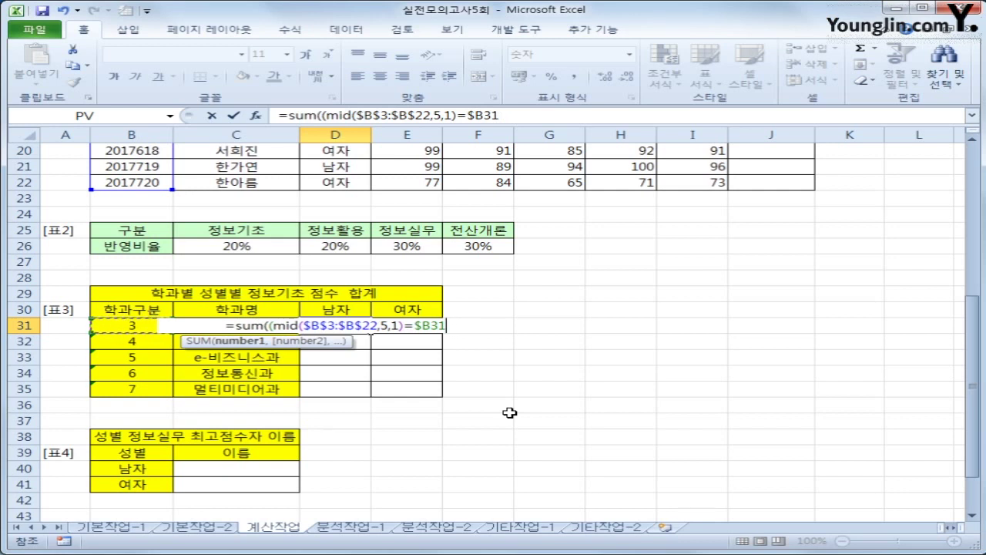
{"action": "type", "text": ")"}
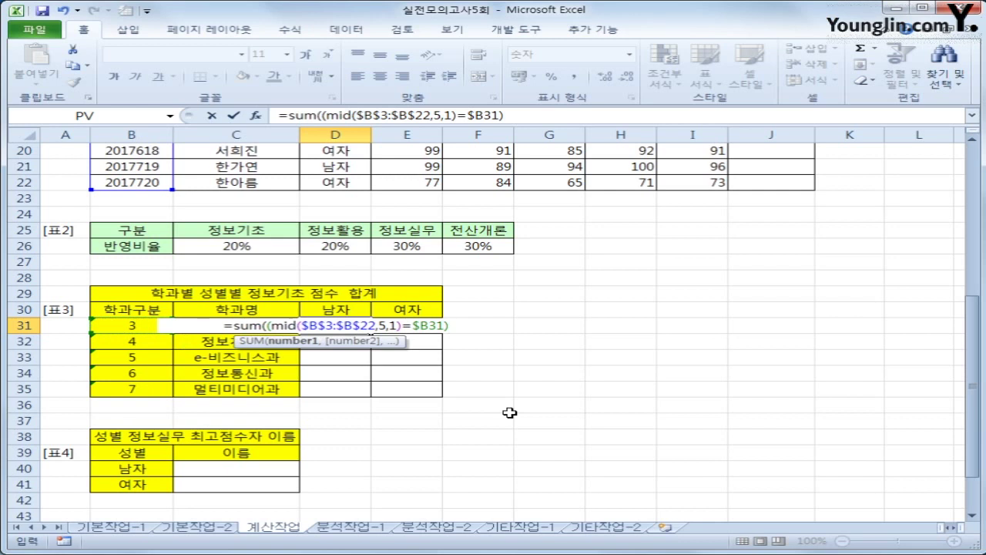
Multiply by a second condition ($D$3:$D$22=D$30) matching 성별 to the 표3 header, and append another multiplication operator
{"action": "type", "text": "*"}
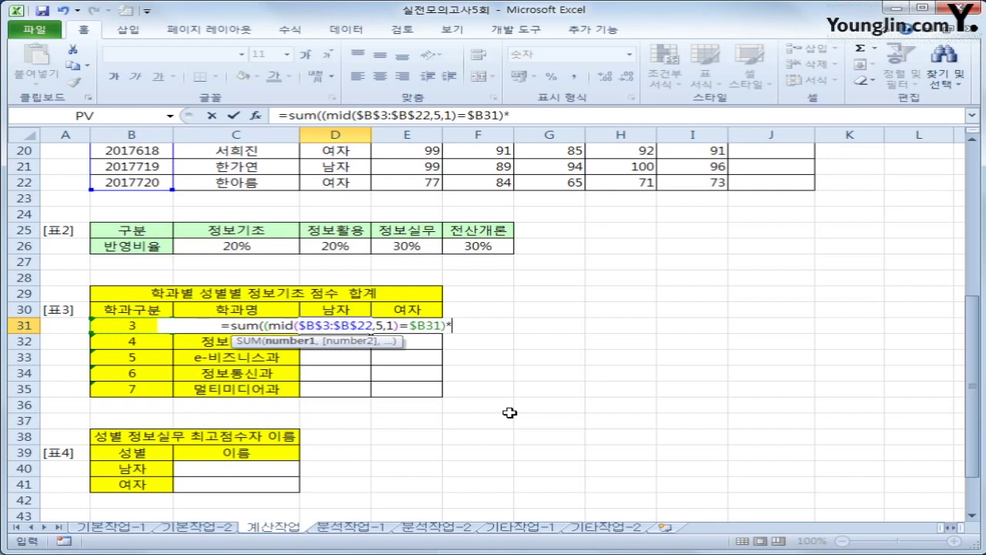
{"action": "type", "text": "("}
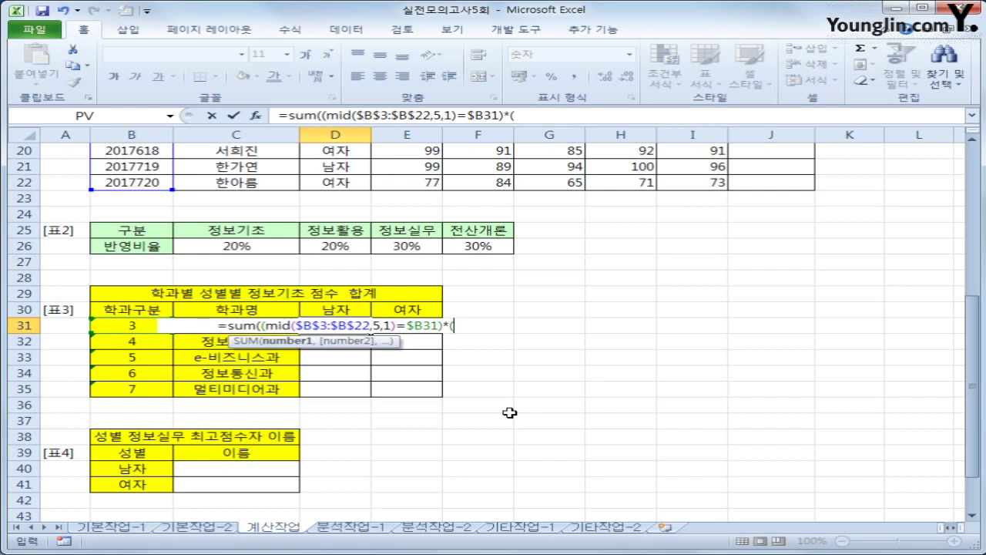
{"action": "scroll", "coordinate": [462, 493], "scroll_direction": "up", "scroll_amount": 6}
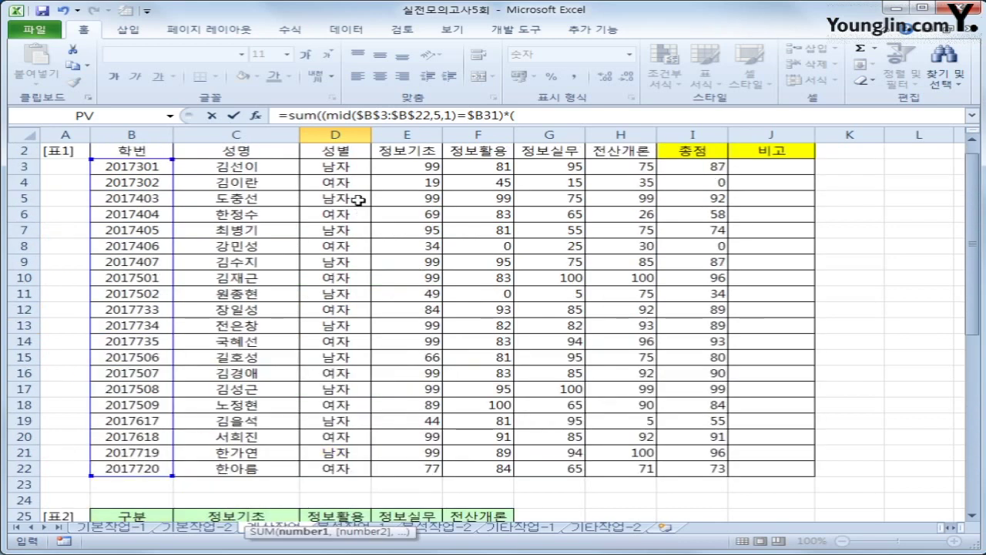
{"action": "left_click_drag", "start_coordinate": [339, 166], "coordinate": [339, 473]}
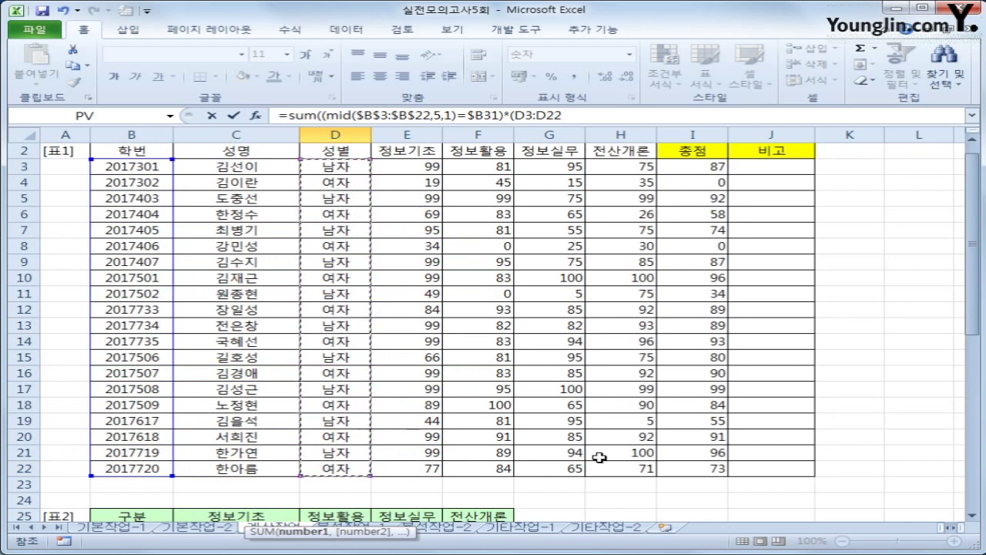
{"action": "key", "text": "F4"}
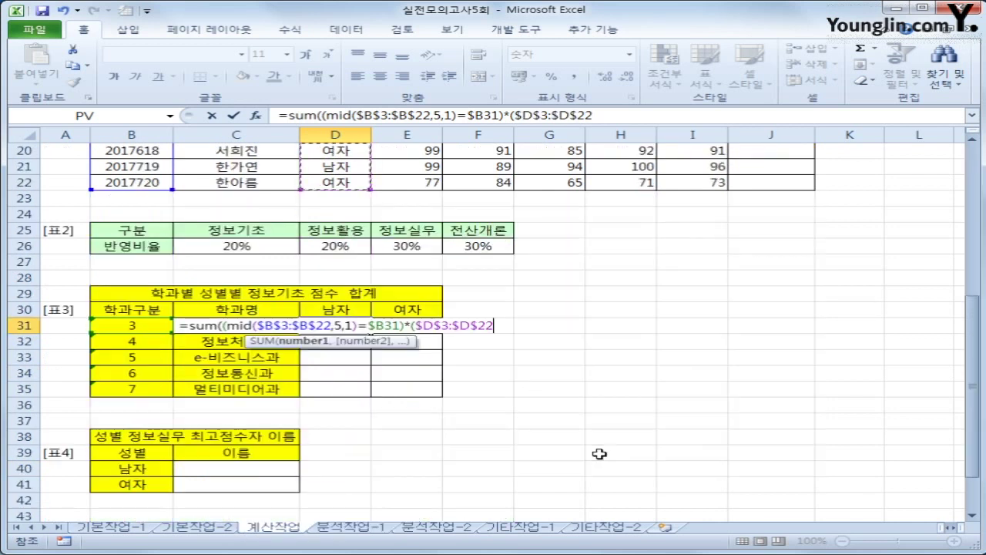
{"action": "type", "text": "="}
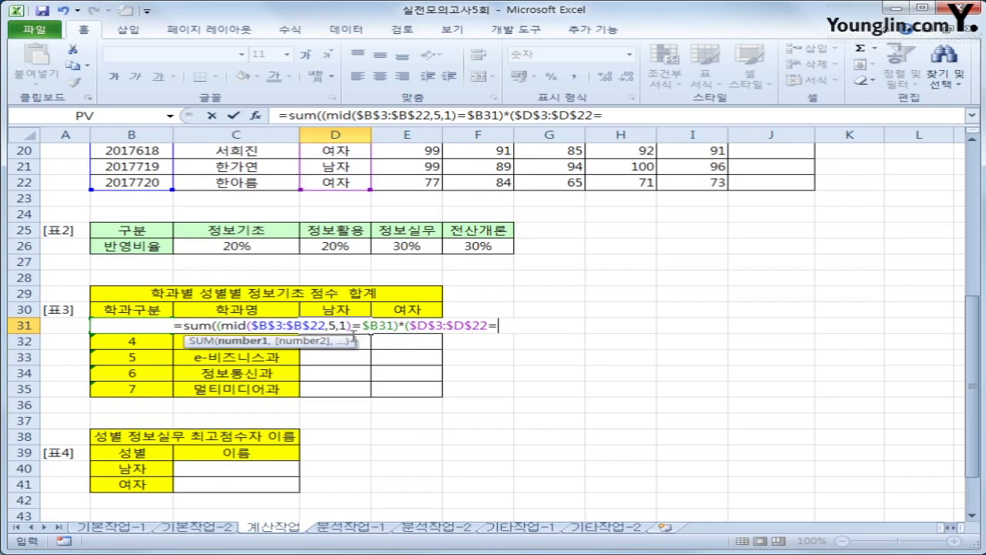
{"action": "left_click", "coordinate": [343, 312]}
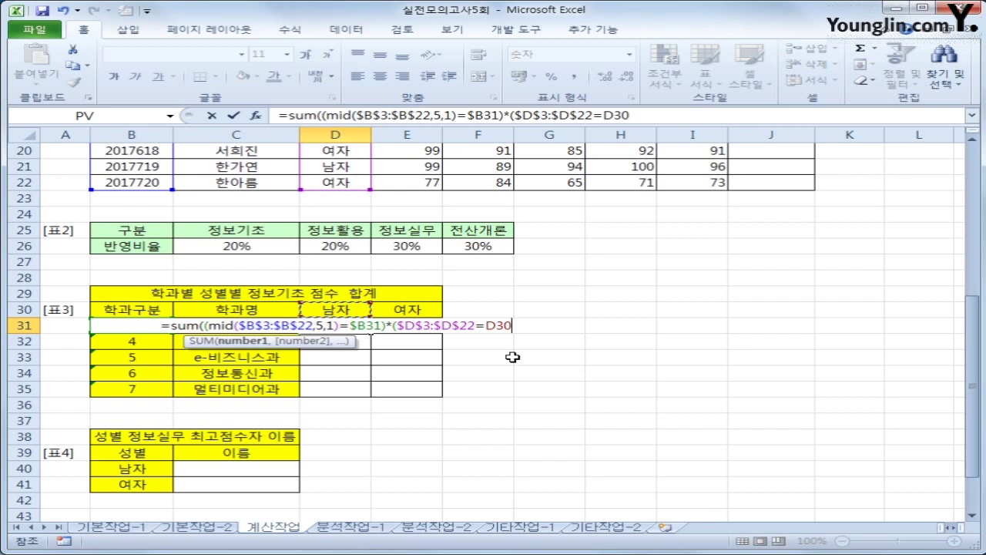
{"action": "key", "text": "F4"}
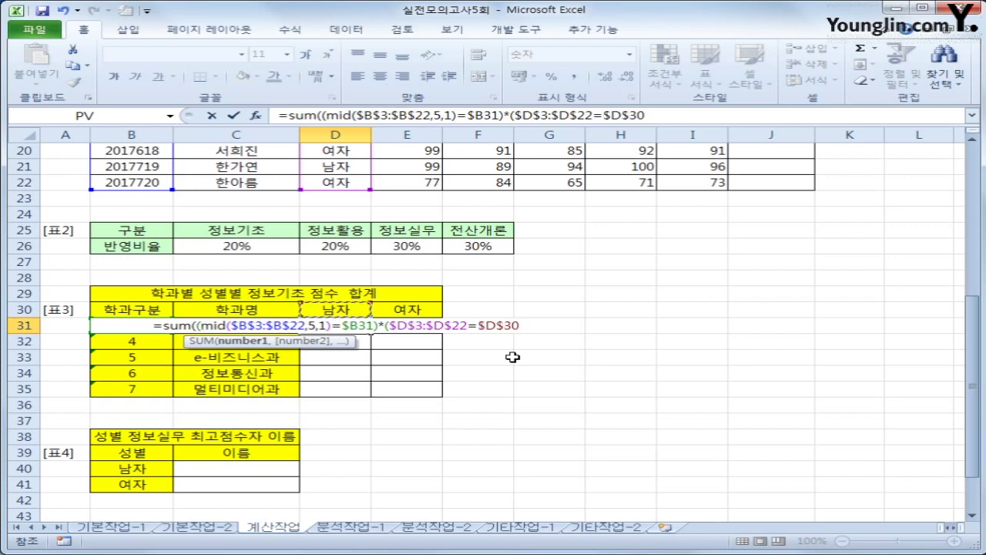
{"action": "key", "text": "F4"}
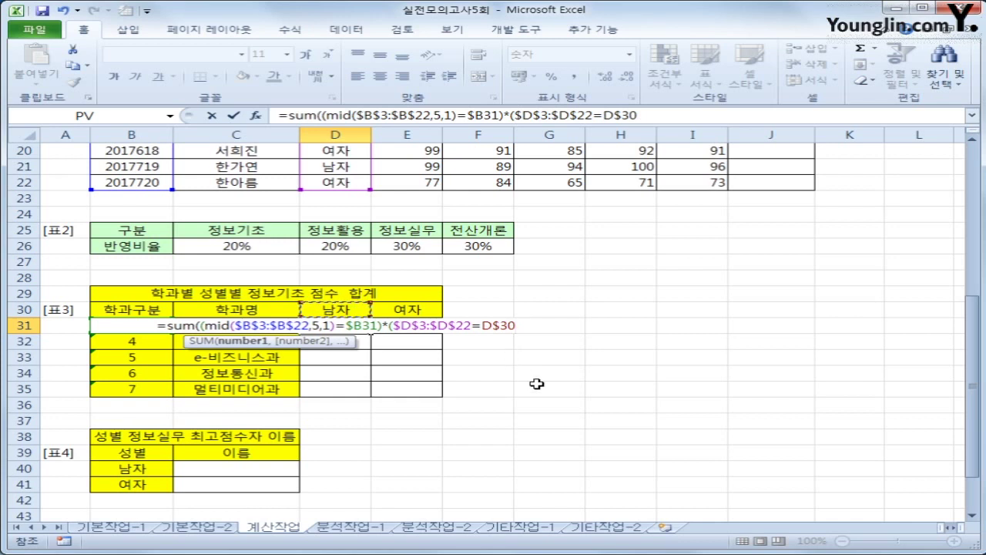
{"action": "type", "text": ")"}
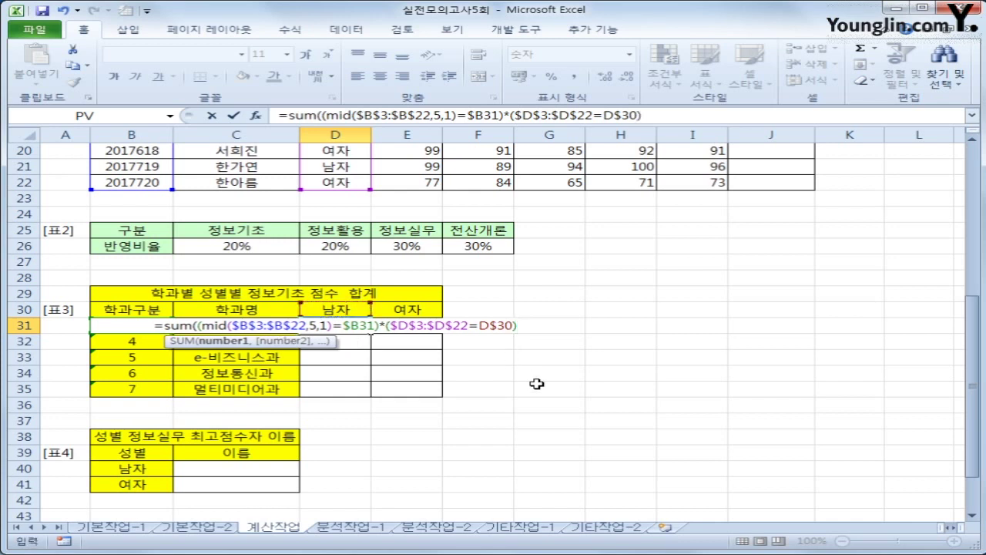
{"action": "type", "text": "*"}
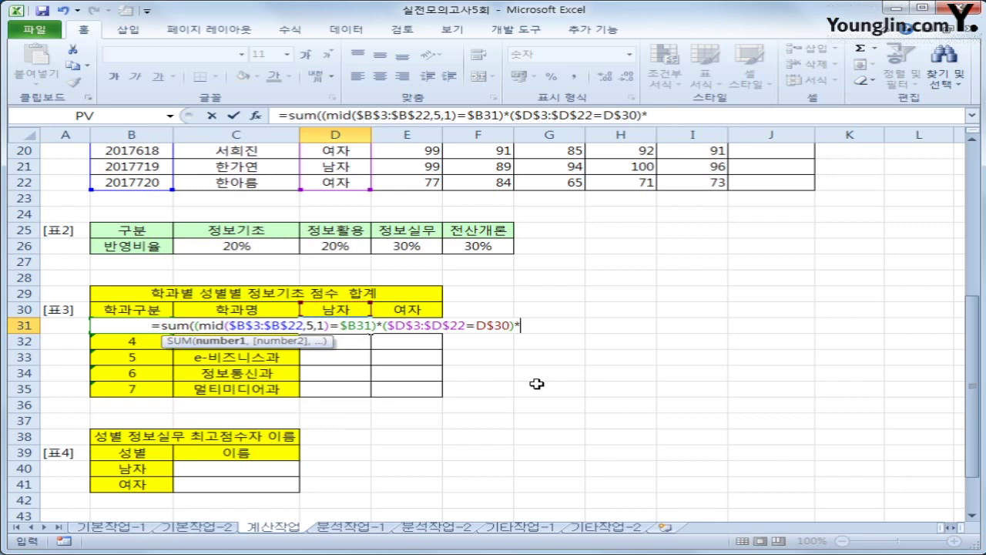
Finish the D31 formula with the absolute 정보기초 range $E$3:$E$22, close the SUM and enter it as an array formula
{"action": "scroll", "coordinate": [467, 413], "scroll_direction": "up", "scroll_amount": 7}
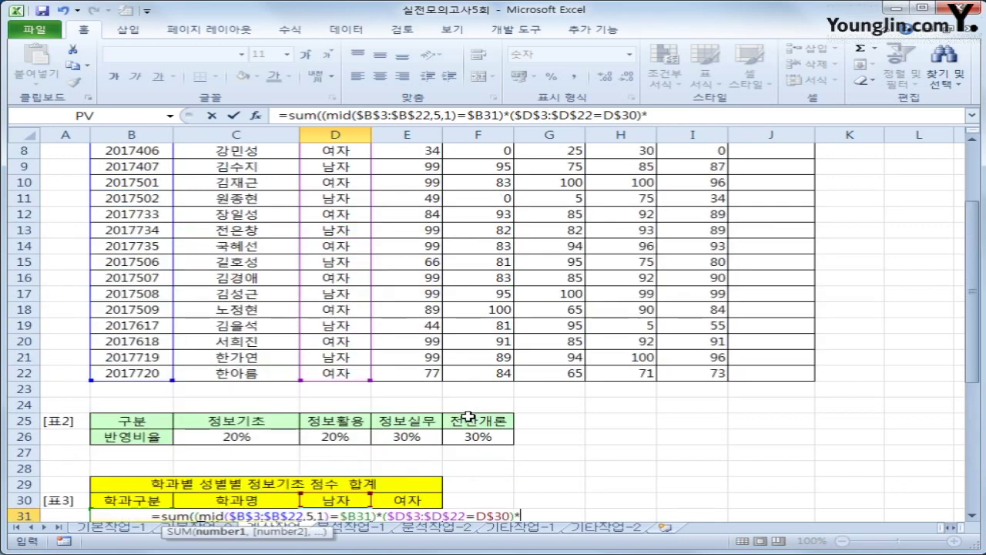
{"action": "left_click_drag", "start_coordinate": [404, 181], "coordinate": [396, 486]}
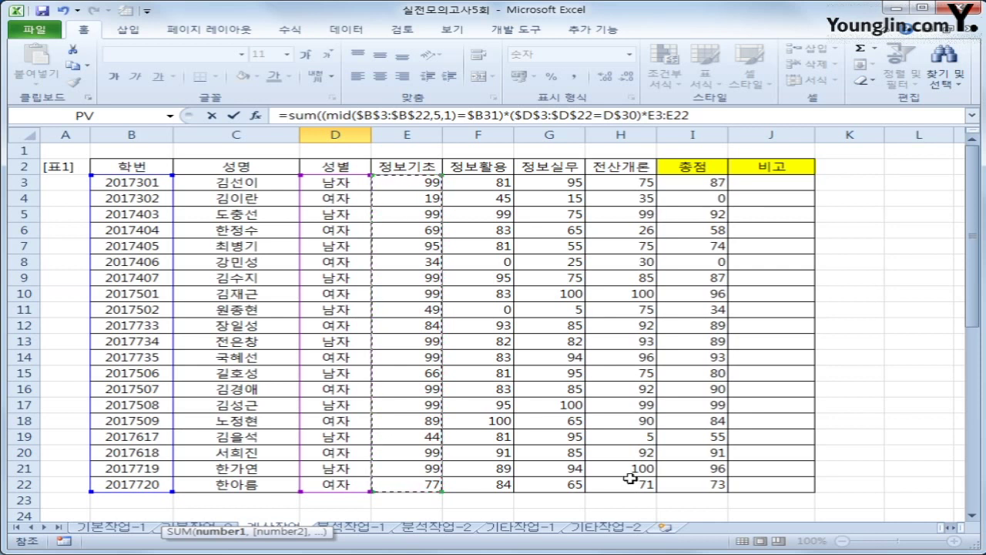
{"action": "key", "text": "F4"}
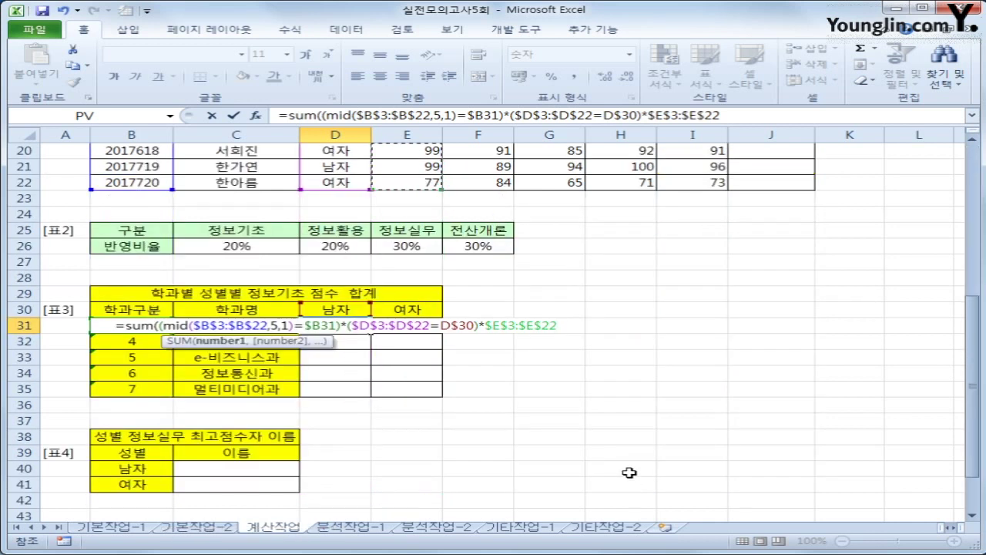
{"action": "type", "text": ")"}
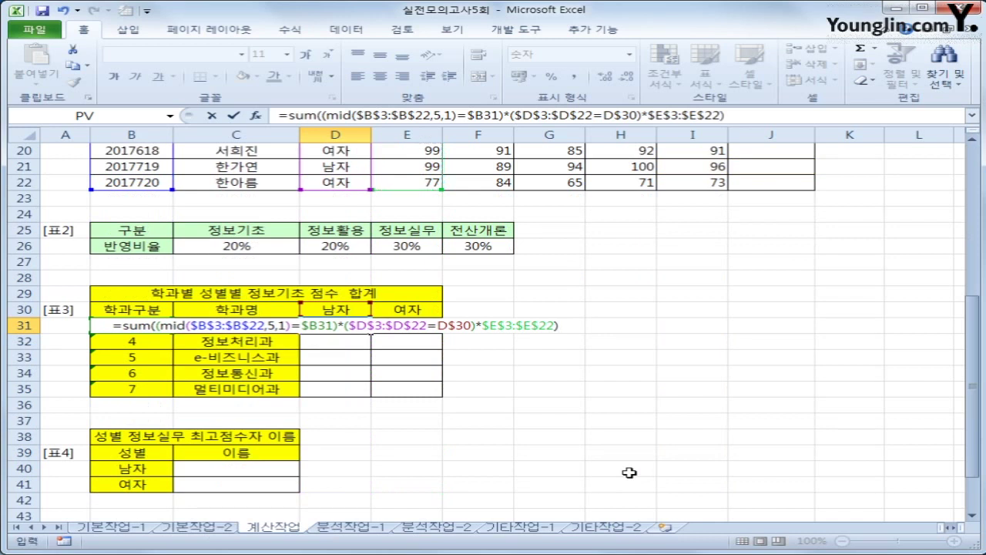
{"action": "key", "text": "ctrl+shift+Return"}
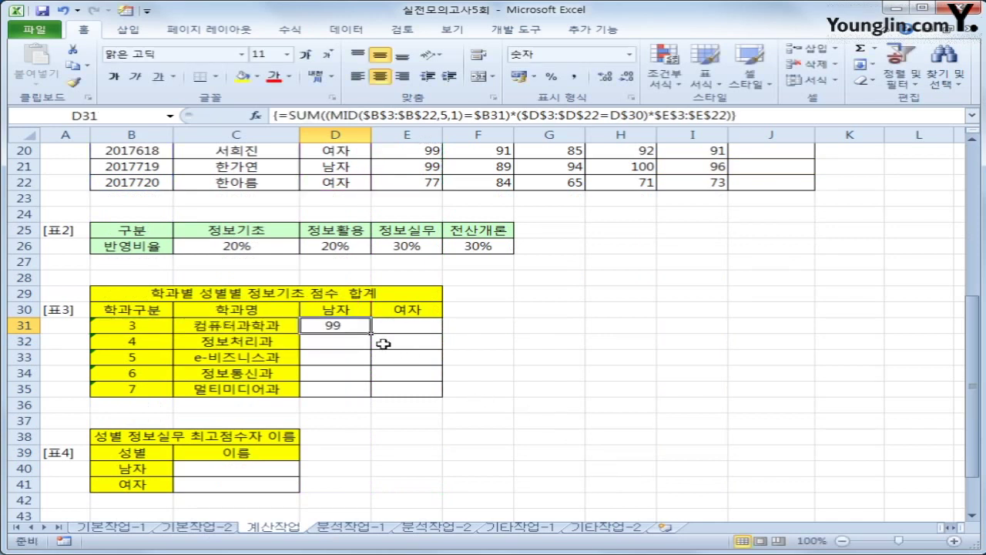
Fill the D31 array formula across 표3 through E35 and check the formula in E35
{"action": "left_click_drag", "start_coordinate": [371, 334], "coordinate": [458, 397]}
{"action": "left_click", "coordinate": [427, 389]}
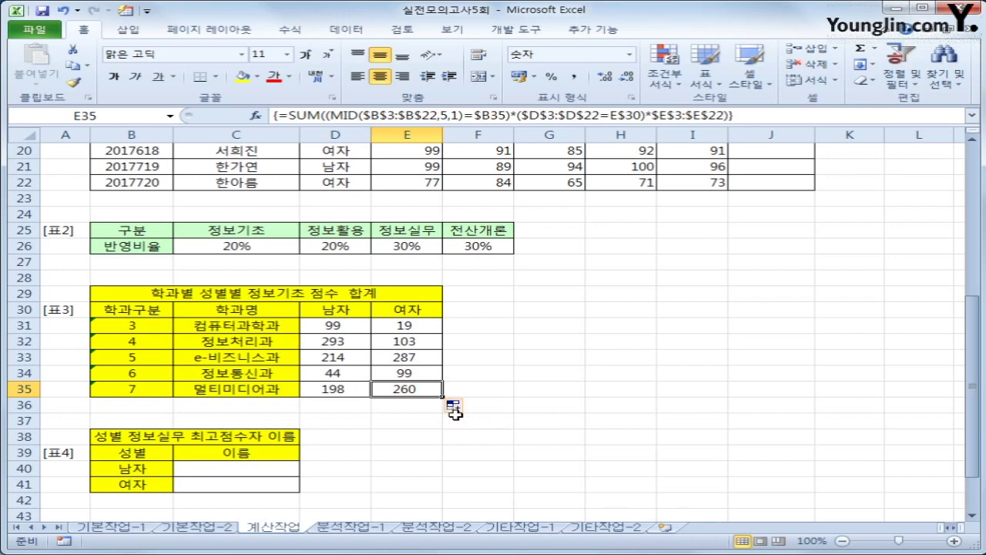
{"action": "scroll", "coordinate": [636, 440], "scroll_direction": "up", "scroll_amount": 7}
{"action": "scroll", "coordinate": [639, 436], "scroll_direction": "down", "scroll_amount": 4}
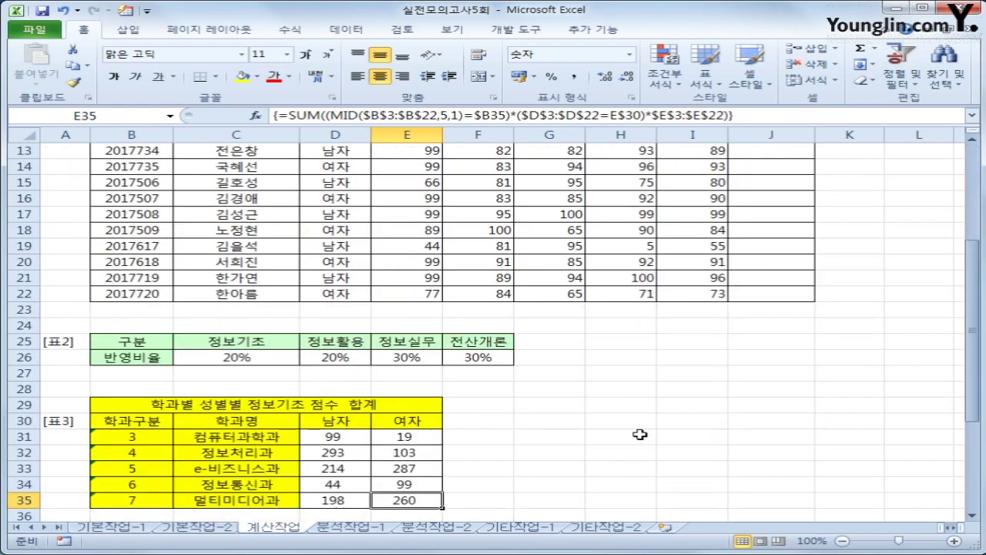
{"action": "scroll", "coordinate": [639, 435], "scroll_direction": "up", "scroll_amount": 4}
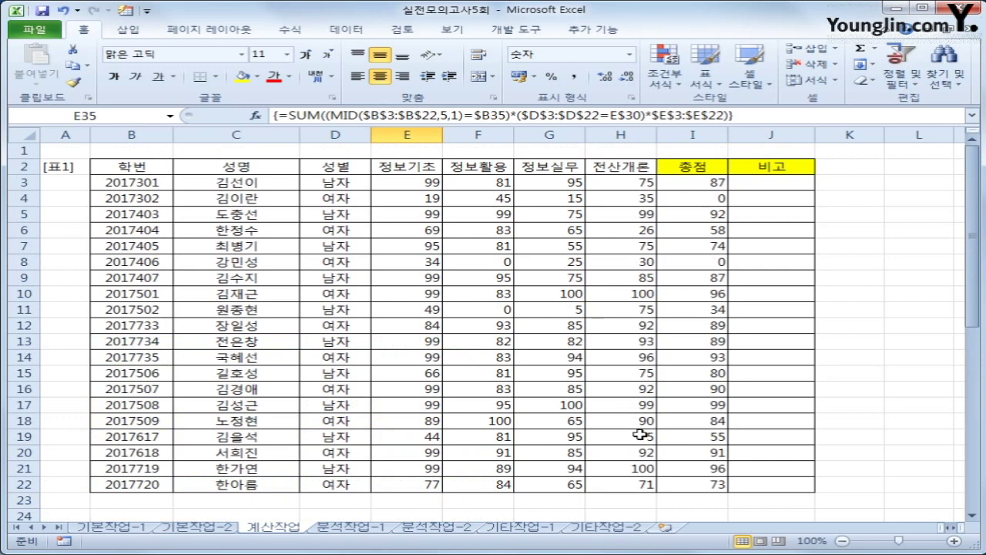
Start an INDEX formula in C40, the 이름 cell for 남자 in 표4
{"action": "scroll", "coordinate": [640, 435], "scroll_direction": "down", "scroll_amount": 9}
{"action": "left_click", "coordinate": [231, 346]}
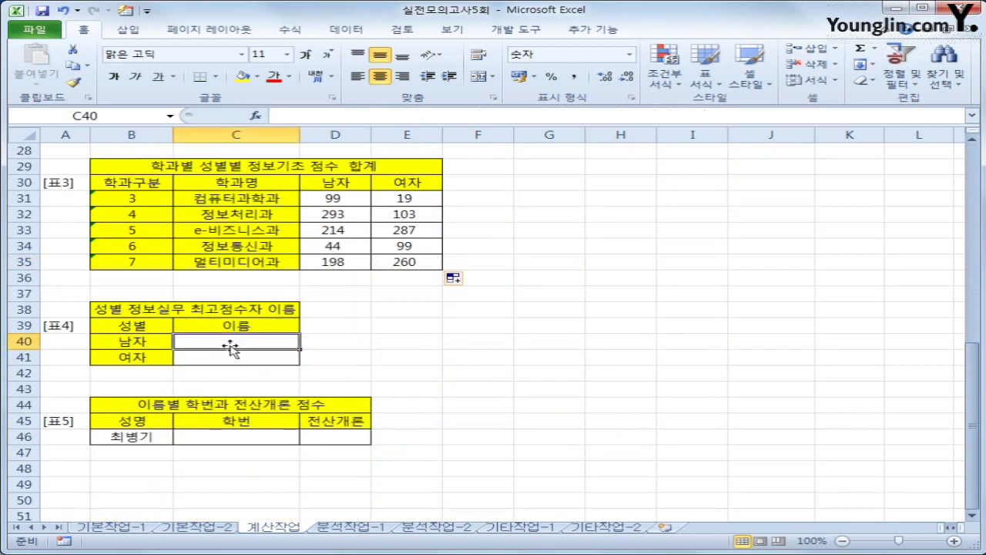
{"action": "scroll", "coordinate": [313, 392], "scroll_direction": "down", "scroll_amount": 2}
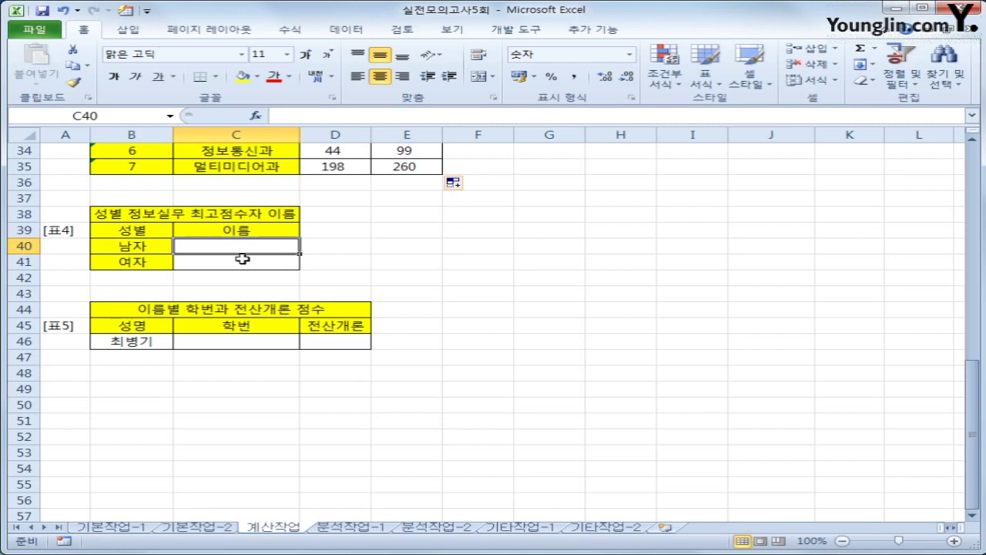
{"action": "type", "text": "=ind"}
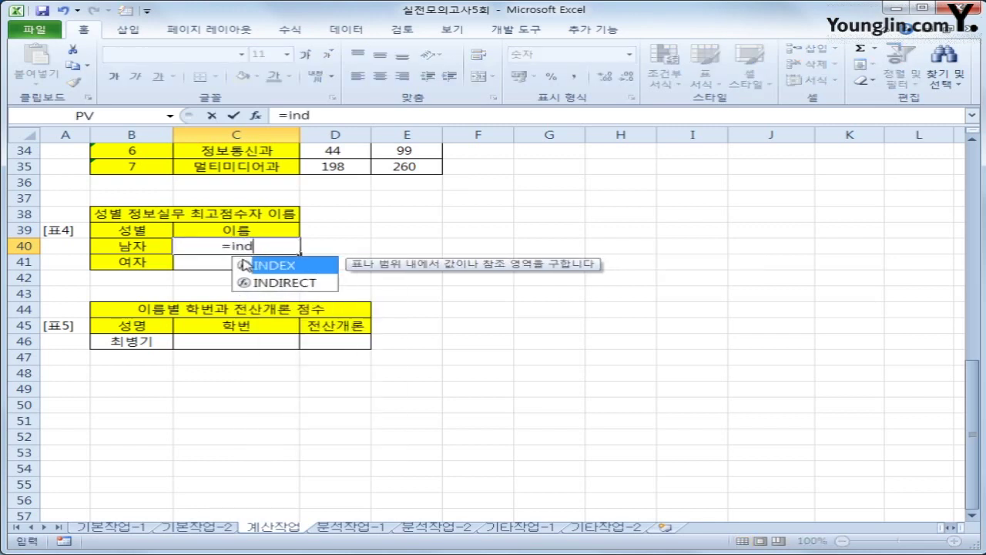
{"action": "double_click", "coordinate": [245, 264]}
Give INDEX the absolute 성명 range $C$3:$C$22 from 표1 as its array and add the comma for the row number
{"action": "scroll", "coordinate": [434, 306], "scroll_direction": "up", "scroll_amount": 10}
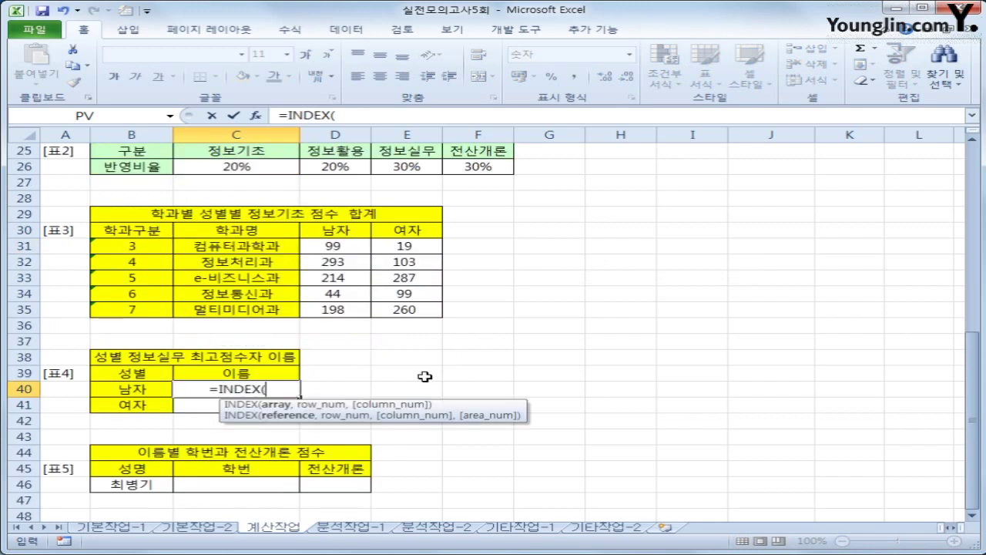
{"action": "scroll", "coordinate": [221, 331], "scroll_direction": "up", "scroll_amount": 1}
{"action": "left_click_drag", "start_coordinate": [337, 183], "coordinate": [359, 212]}
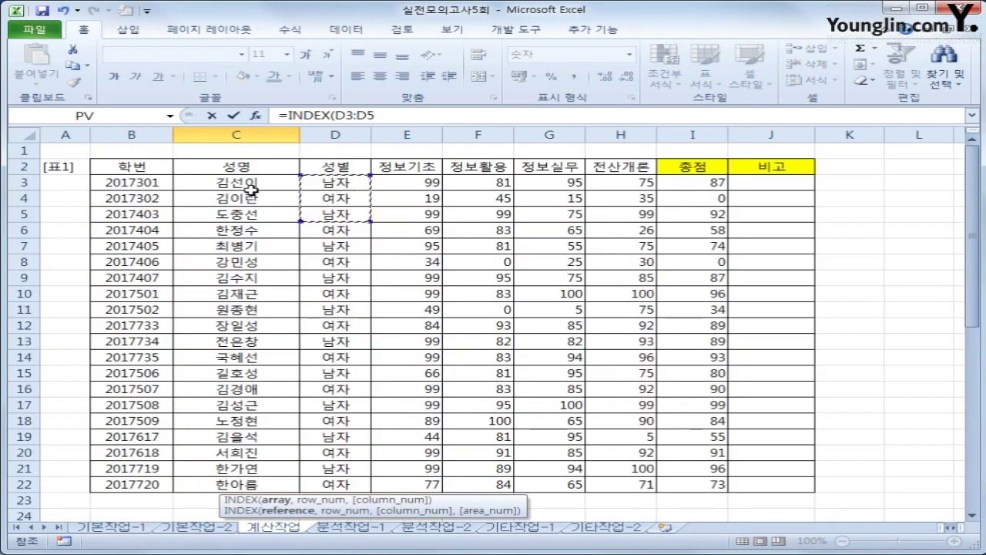
{"action": "left_click_drag", "start_coordinate": [250, 183], "coordinate": [218, 484]}
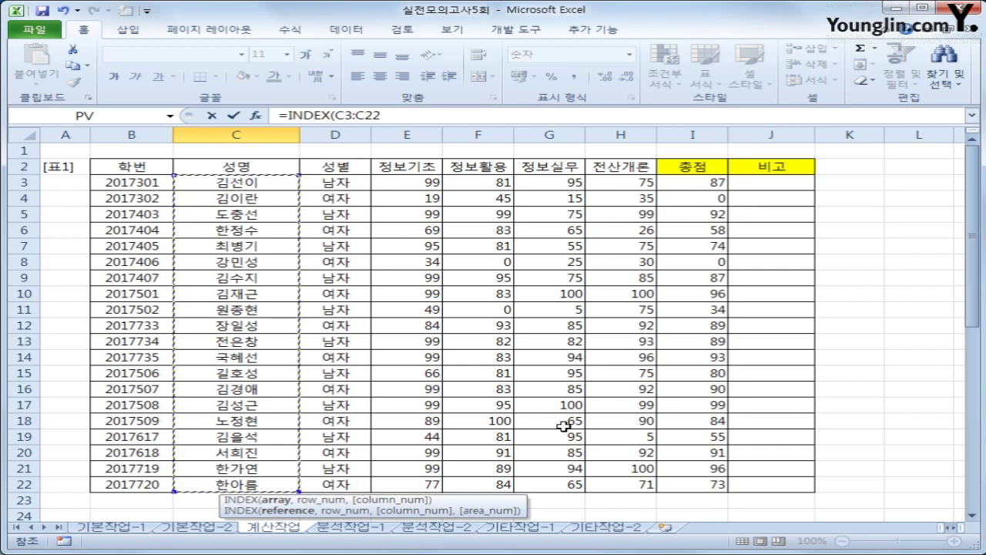
{"action": "scroll", "coordinate": [564, 426], "scroll_direction": "down", "scroll_amount": 4}
{"action": "scroll", "coordinate": [563, 426], "scroll_direction": "down", "scroll_amount": 5}
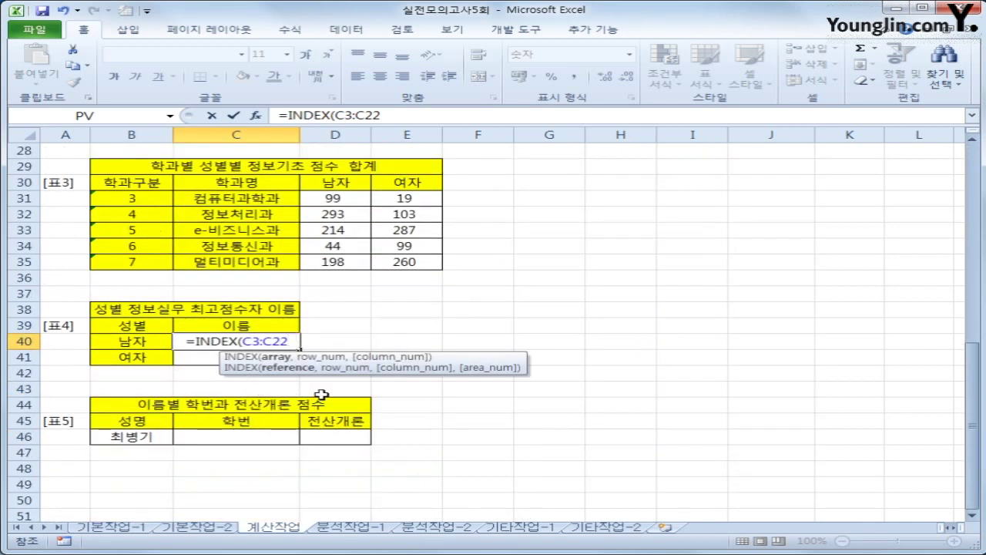
{"action": "key", "text": "F4"}
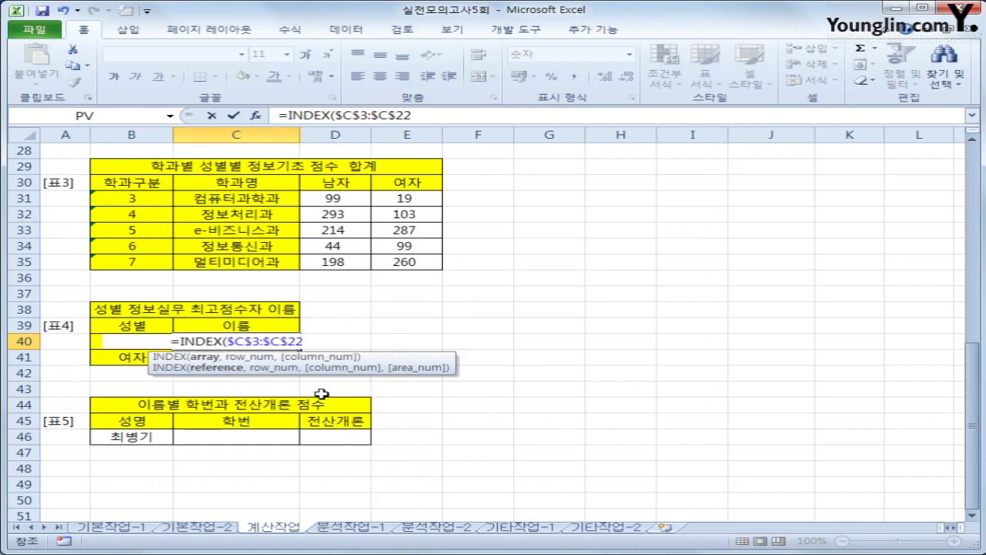
{"action": "type", "text": ","}
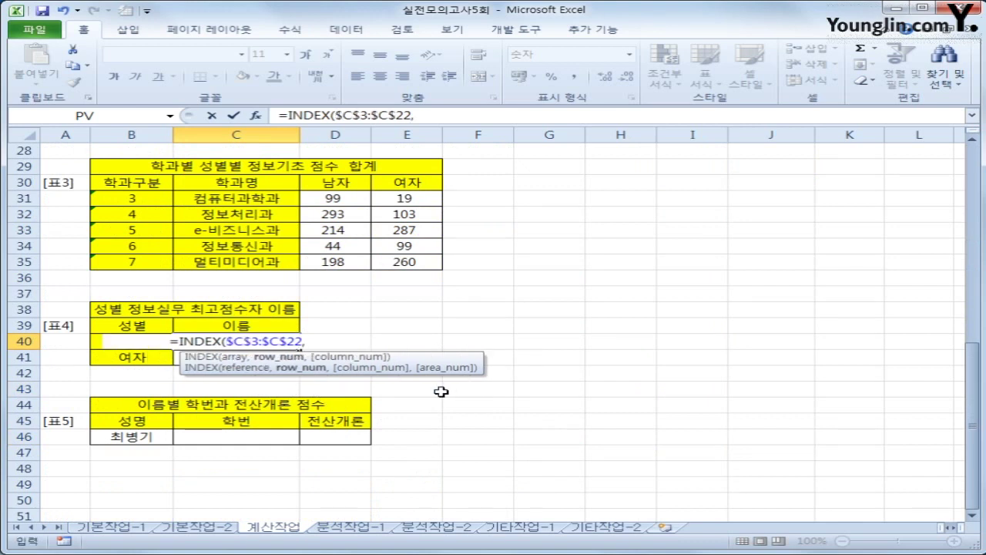
Nest a MATCH function as the row number, with max(( opening its lookup value
{"action": "type", "text": "mat"}
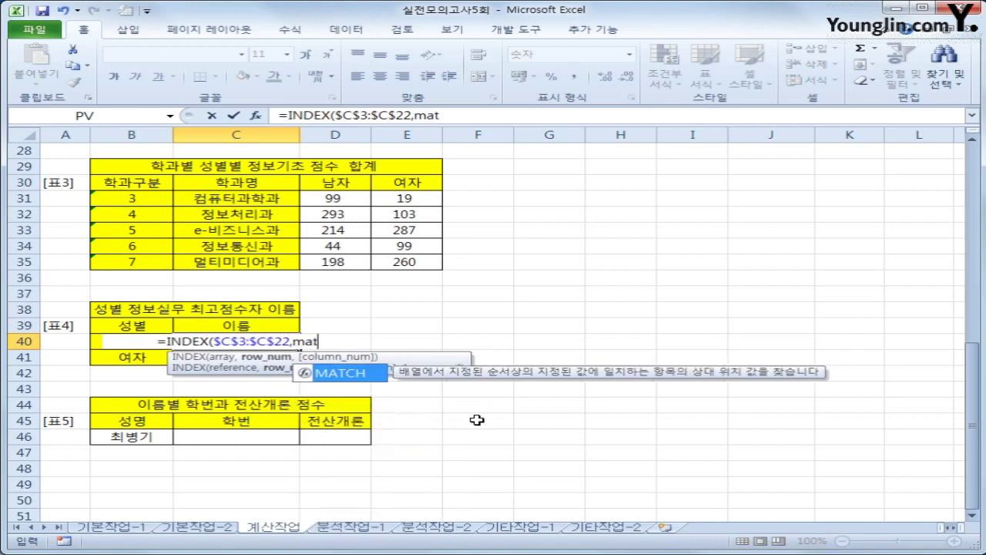
{"action": "key", "text": "Tab"}
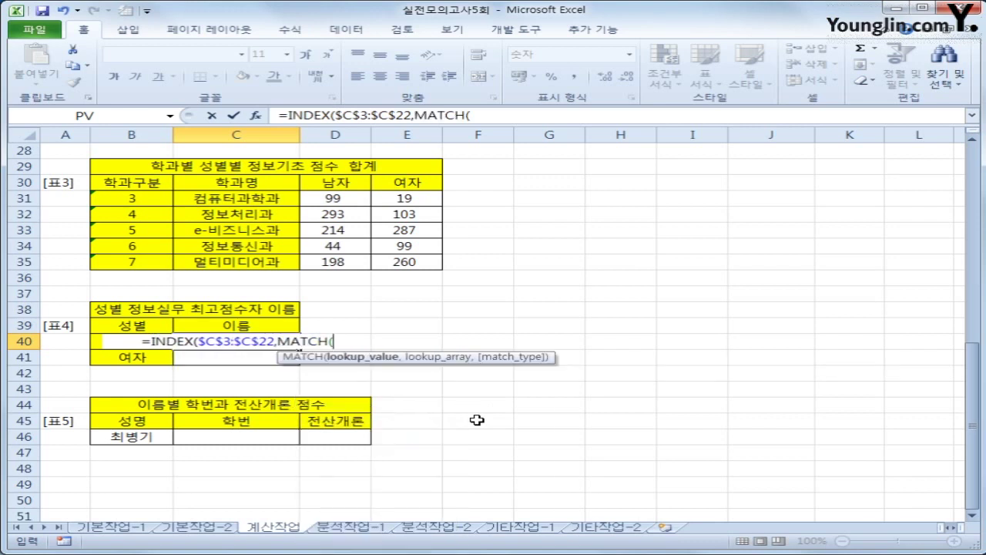
{"action": "type", "text": "max("}
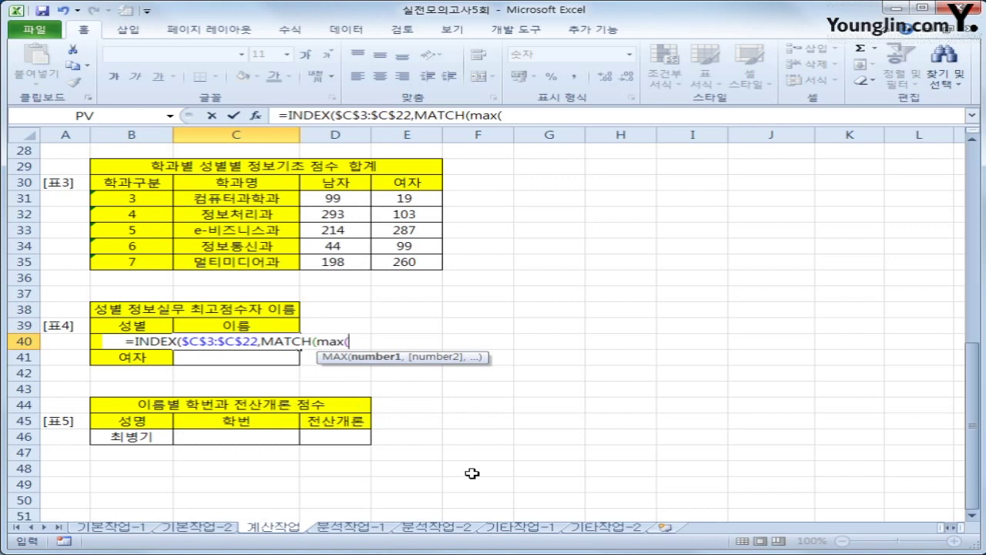
{"action": "type", "text": "("}
Add the condition ($D$3:$D$22=B40) inside MAX to match 성별, followed by a multiplication operator
{"action": "scroll", "coordinate": [472, 472], "scroll_direction": "up", "scroll_amount": 9}
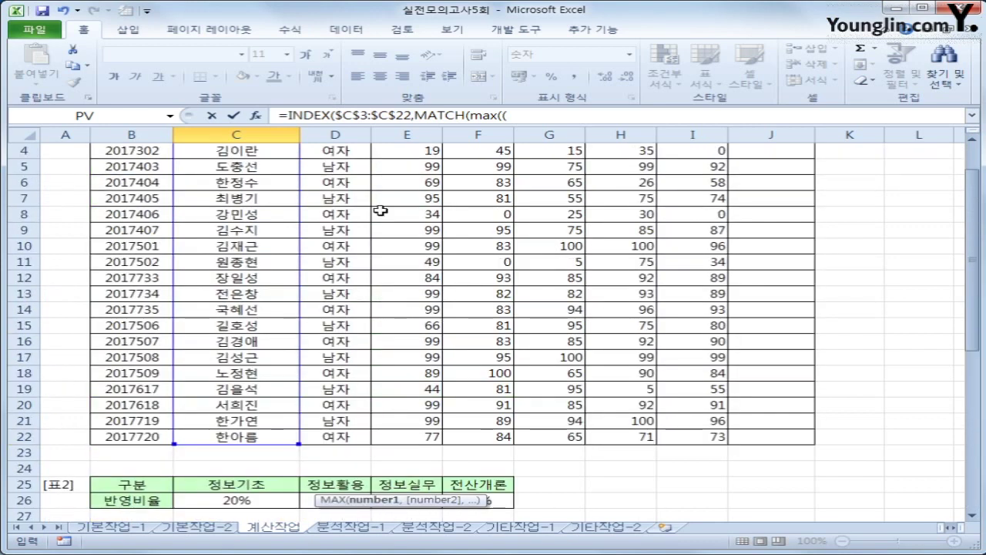
{"action": "left_click_drag", "start_coordinate": [339, 184], "coordinate": [341, 483]}
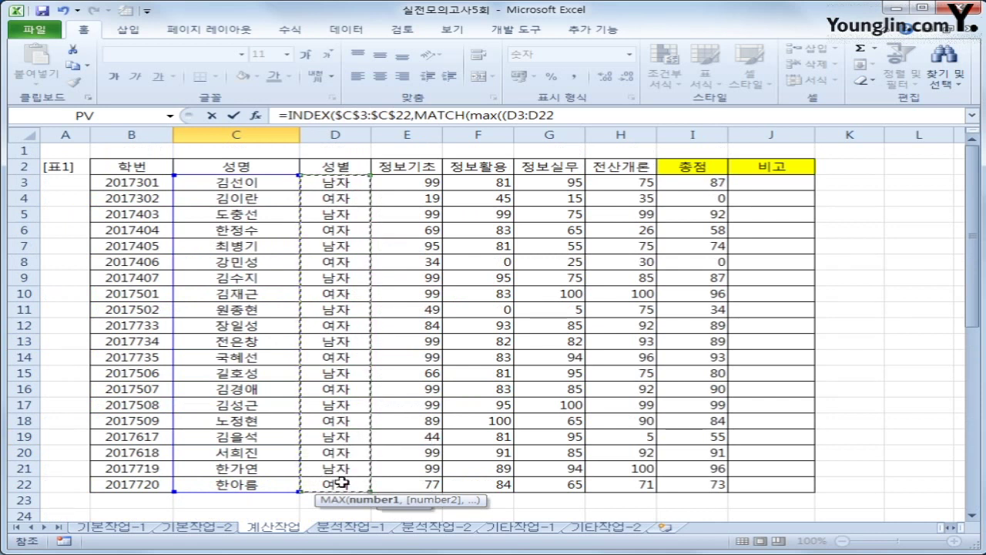
{"action": "key", "text": "F4"}
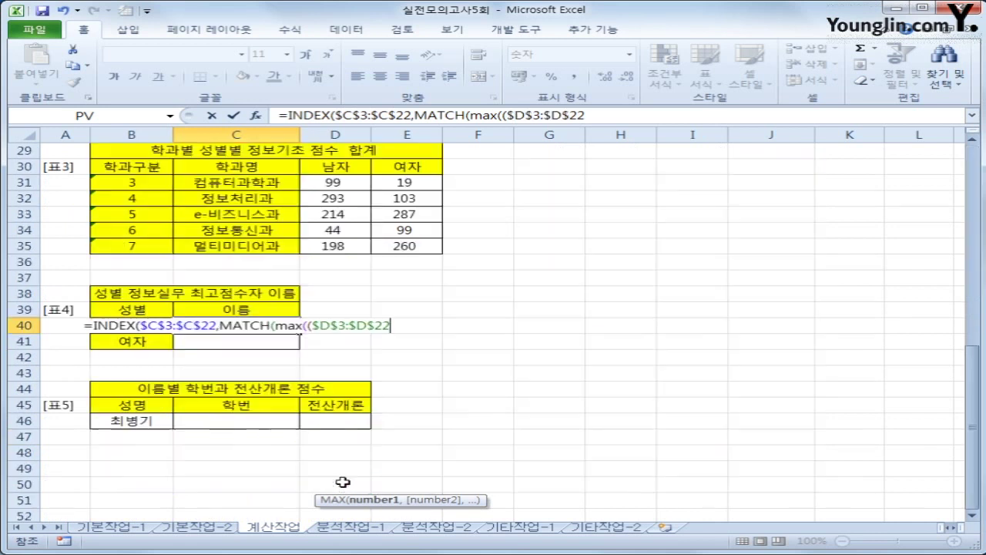
{"action": "type", "text": "=B40"}
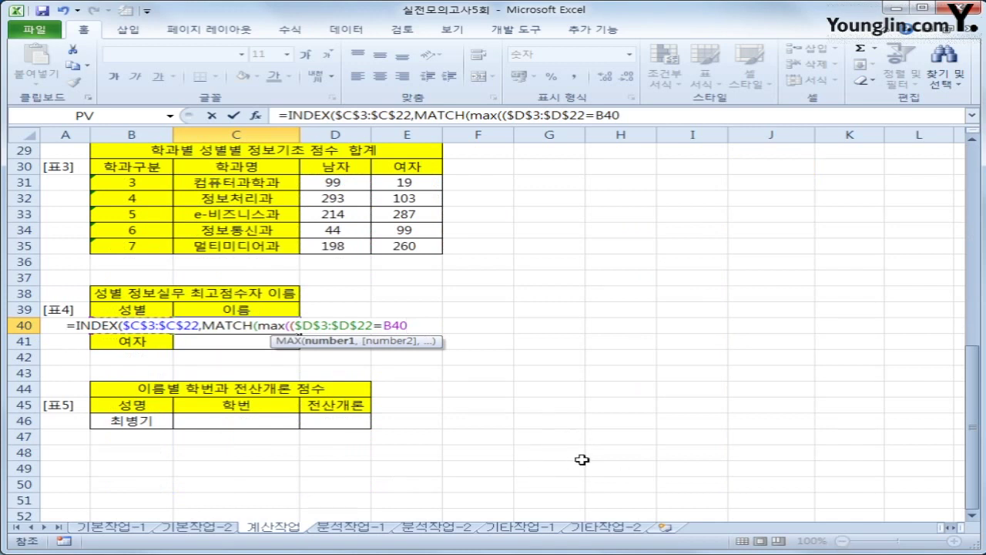
{"action": "type", "text": ")"}
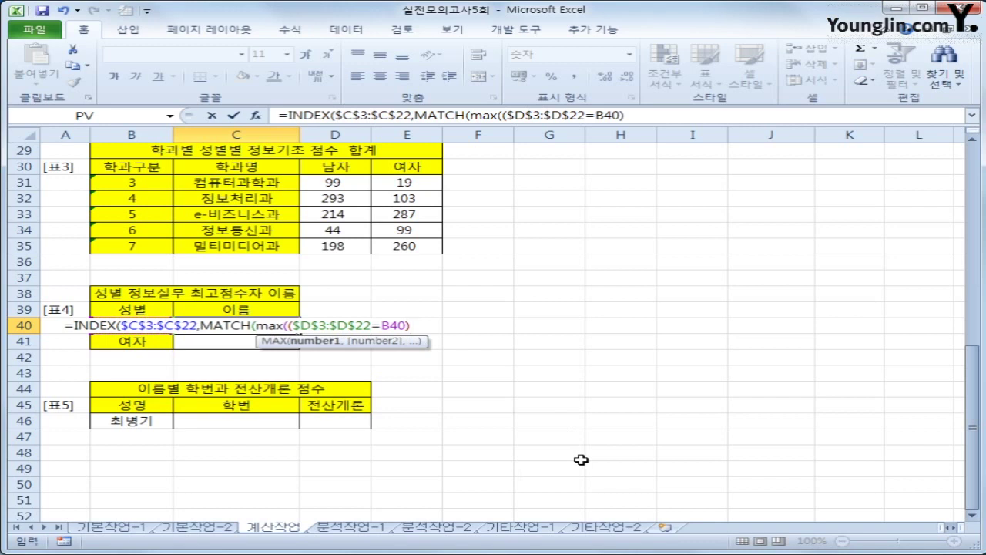
{"action": "type", "text": "*"}
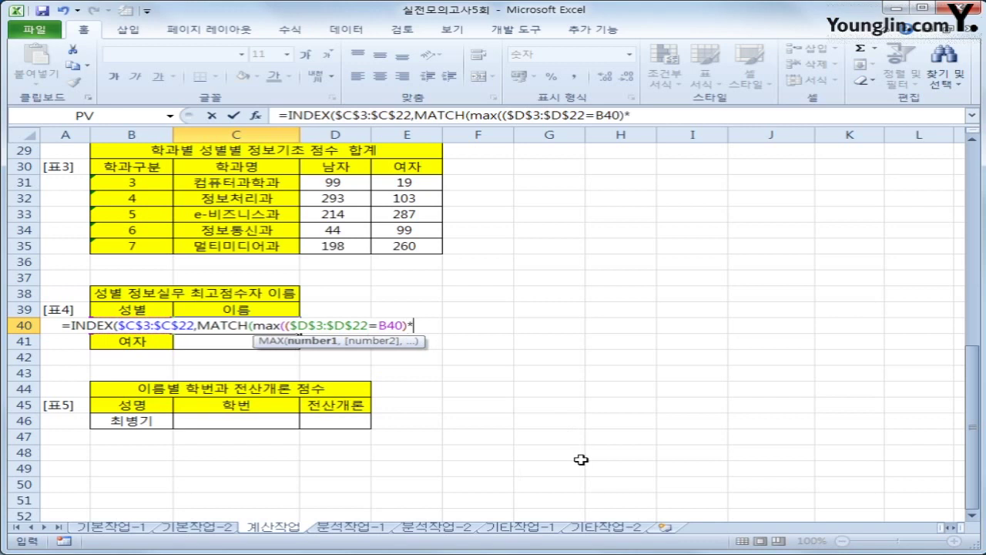
Multiply the condition by the absolute 정보실무 range $G$3:$G$22, close the MAX function and add a comma for MATCH's lookup array
{"action": "scroll", "coordinate": [561, 455], "scroll_direction": "up", "scroll_amount": 9}
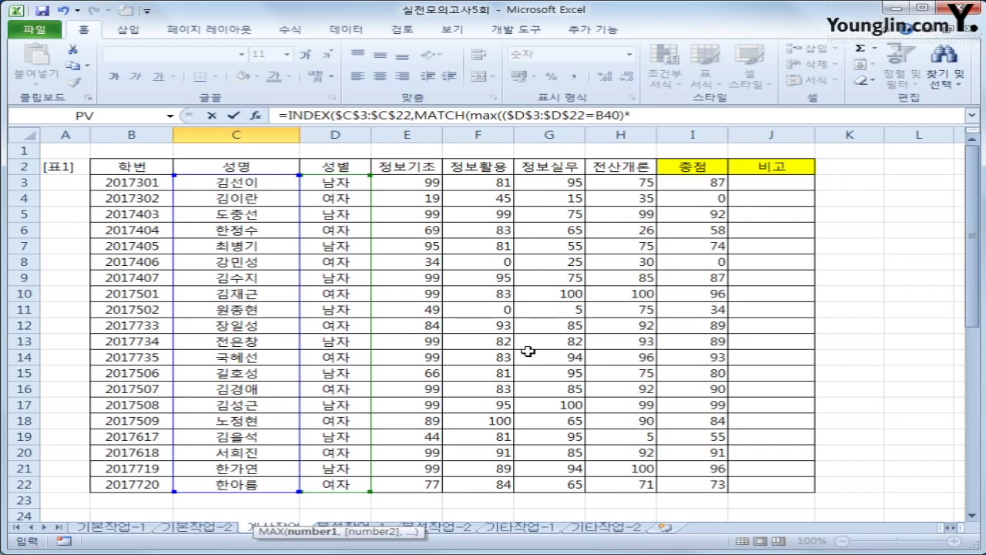
{"action": "scroll", "coordinate": [529, 353], "scroll_direction": "down", "scroll_amount": 7}
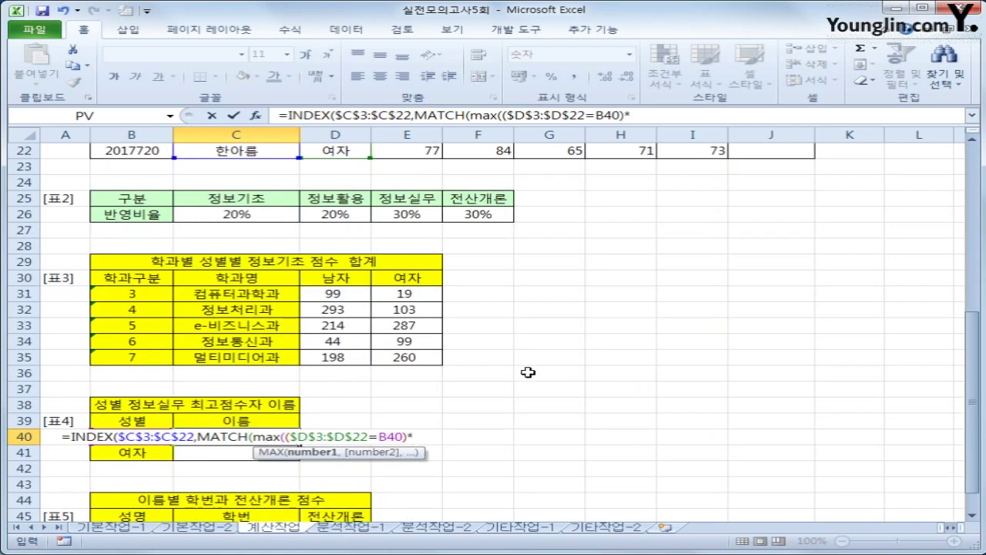
{"action": "scroll", "coordinate": [528, 371], "scroll_direction": "up", "scroll_amount": 7}
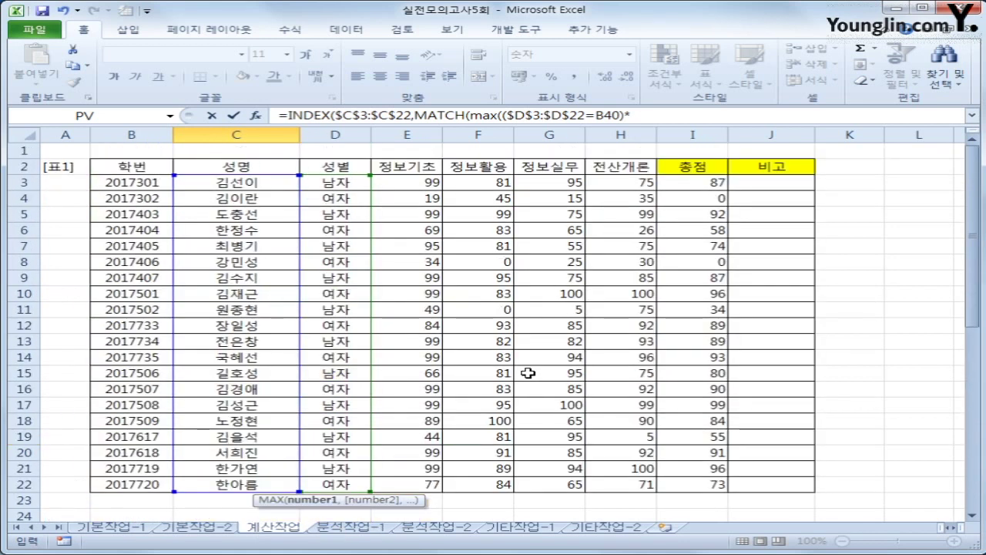
{"action": "left_click", "coordinate": [563, 185]}
{"action": "left_click_drag", "start_coordinate": [563, 185], "coordinate": [557, 483]}
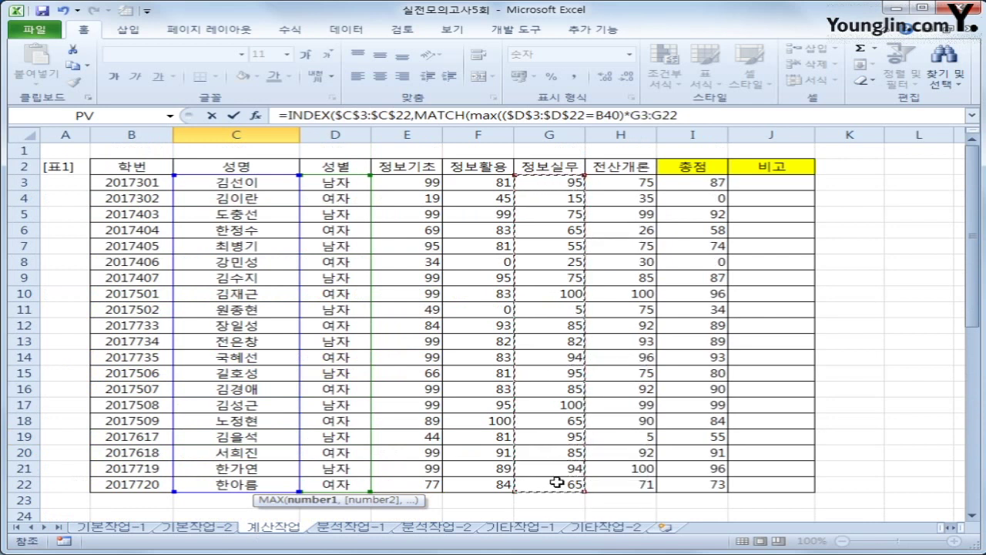
{"action": "scroll", "coordinate": [798, 462], "scroll_direction": "down", "scroll_amount": 5}
{"action": "scroll", "coordinate": [798, 462], "scroll_direction": "down", "scroll_amount": 2}
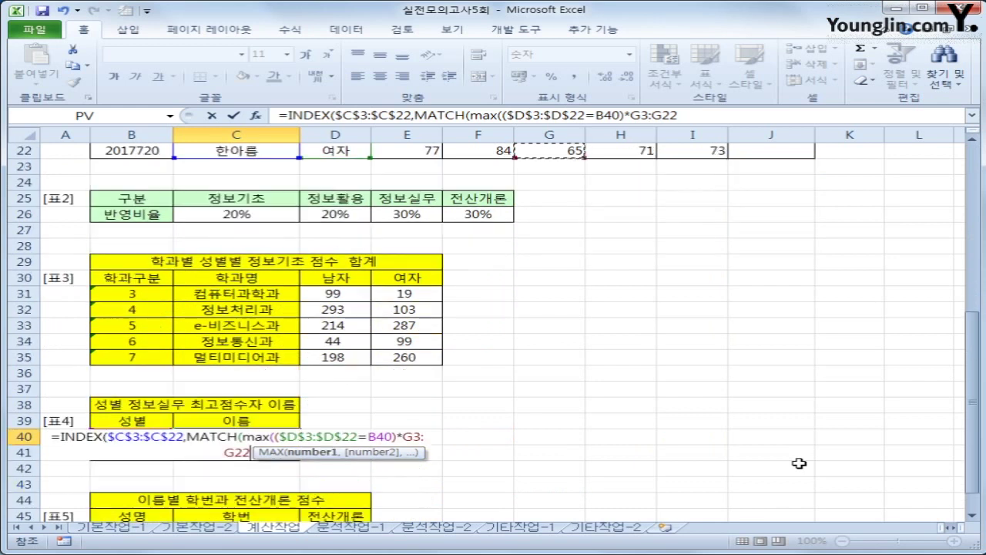
{"action": "key", "text": "F4"}
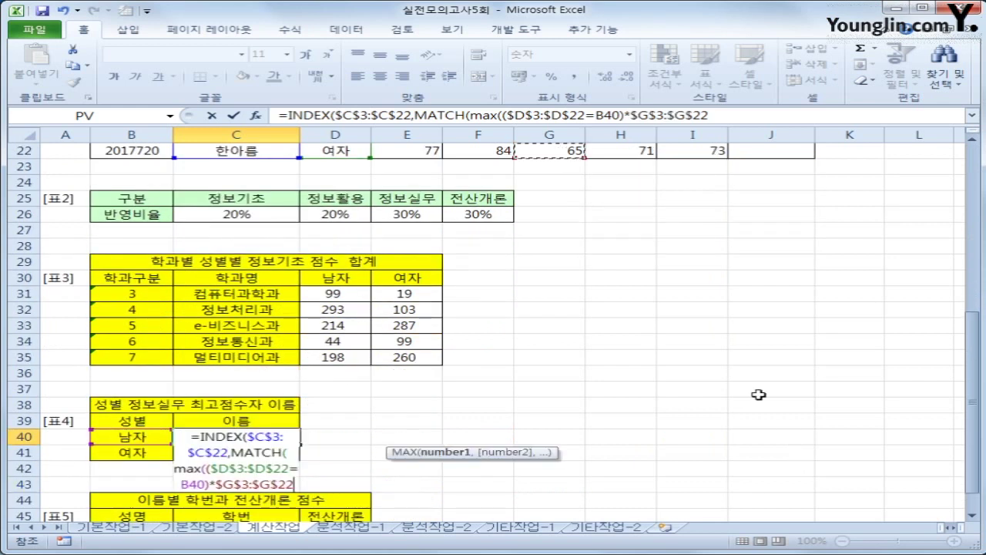
{"action": "type", "text": ")"}
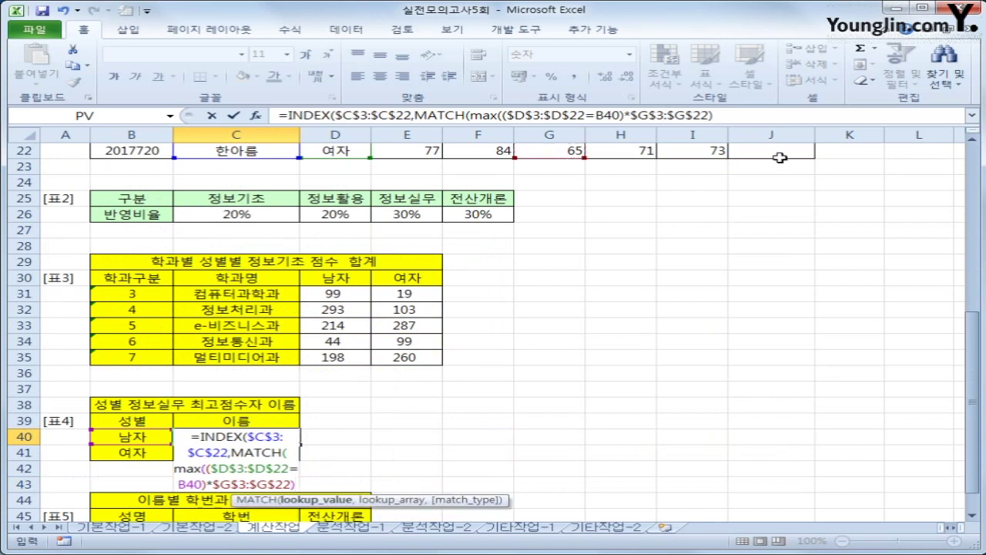
{"action": "left_click", "coordinate": [726, 115]}
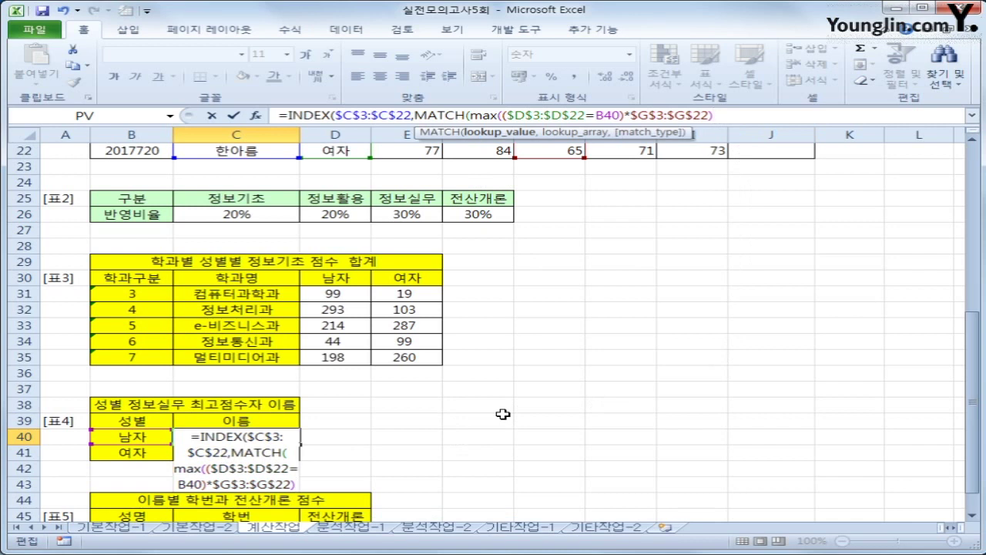
{"action": "type", "text": ","}
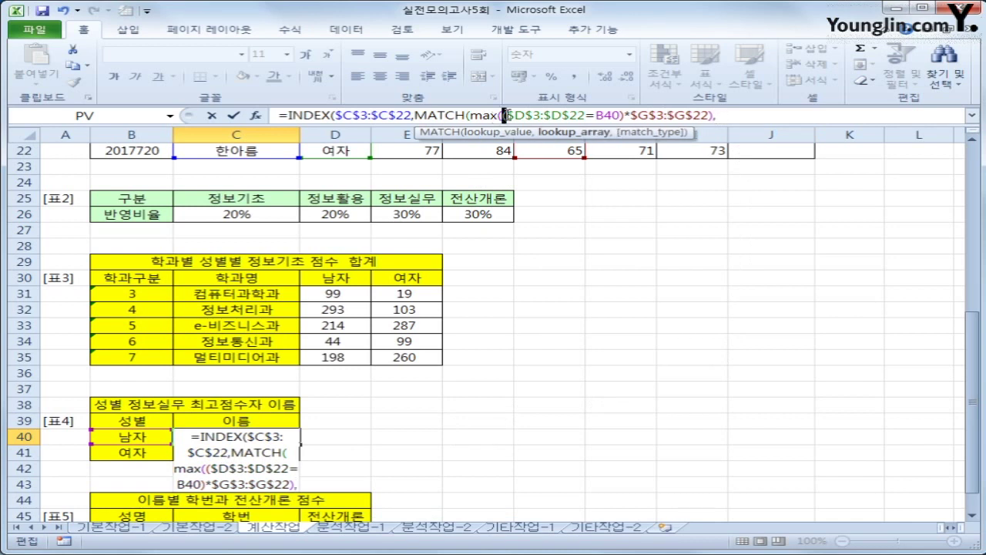
Copy the expression ($D$3:$D$22=B40)*$G$3:$G$22 from inside MAX and reuse it as MATCH's lookup array
{"action": "left_click_drag", "start_coordinate": [504, 115], "coordinate": [707, 115]}
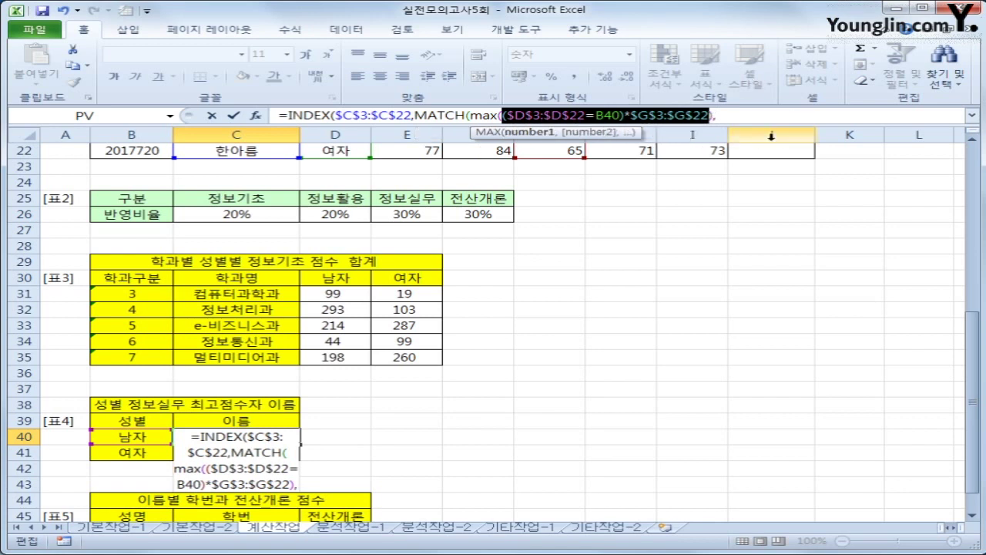
{"action": "key", "text": "ctrl+c"}
{"action": "left_click", "coordinate": [741, 115]}
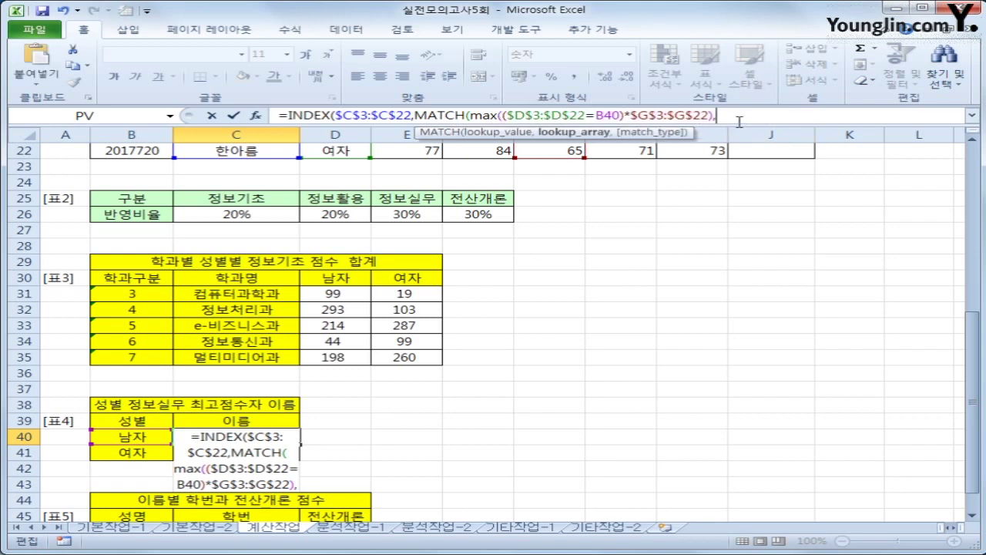
{"action": "key", "text": "ctrl+v"}
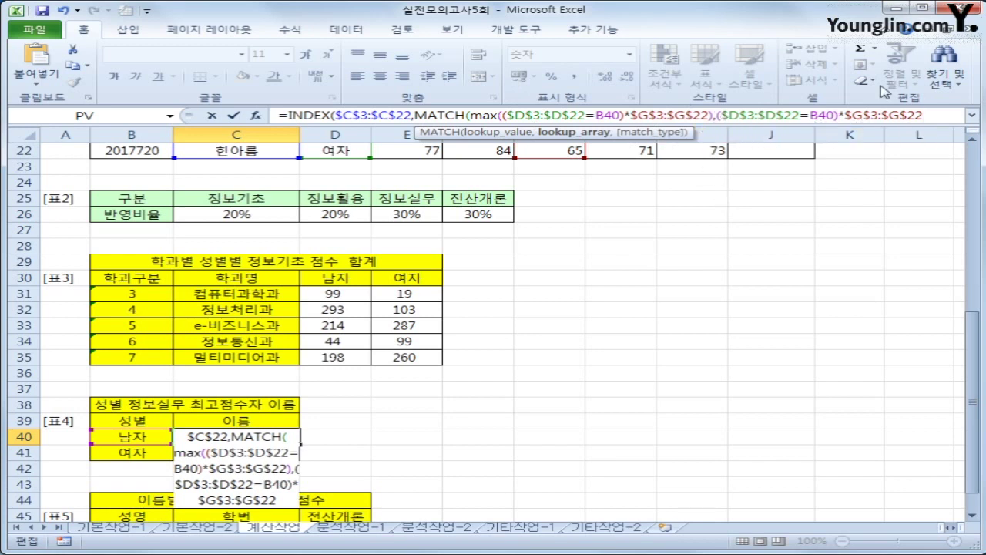
Finish the formula with match type 0, enter it as an array formula, and fill it down to the 여자 row in C41
{"action": "type", "text": ","}
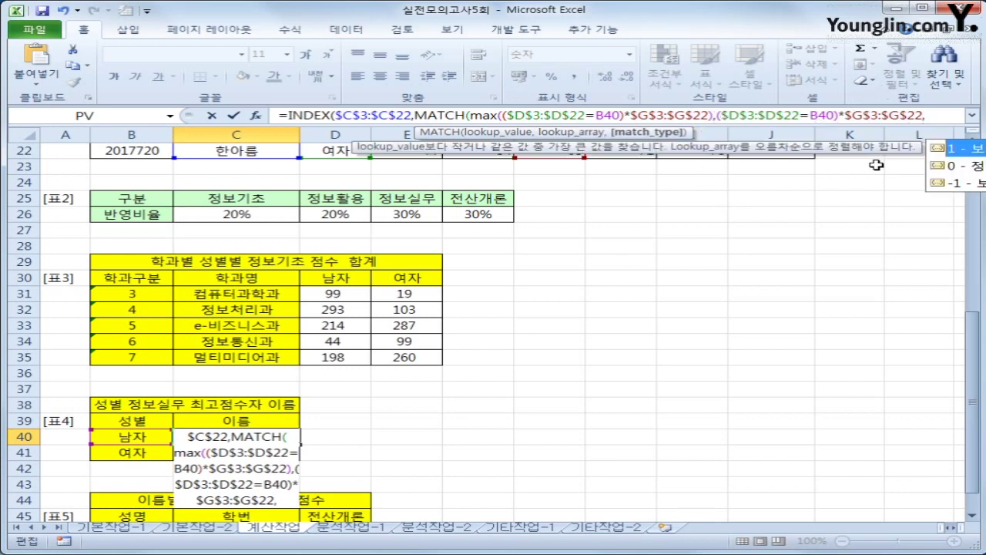
{"action": "type", "text": "0"}
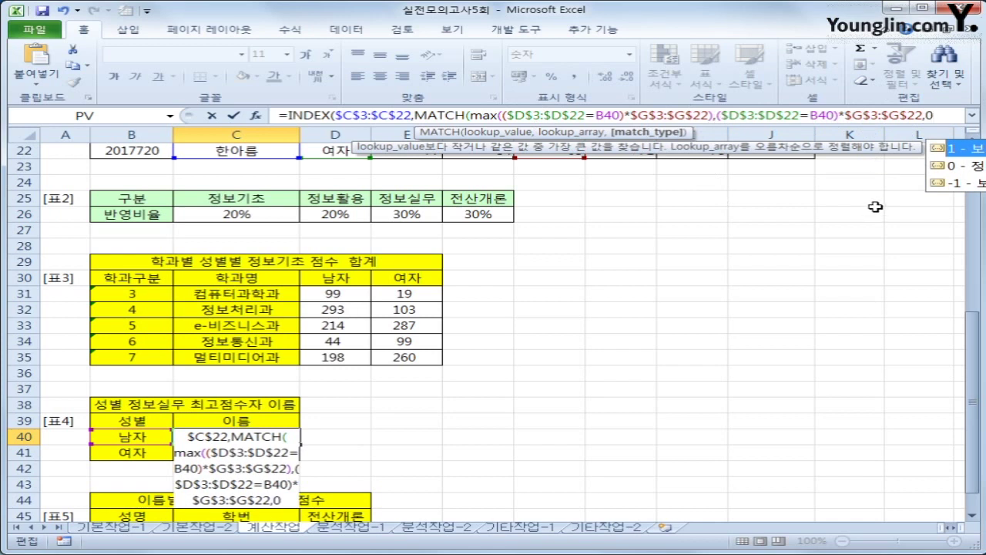
{"action": "type", "text": "))"}
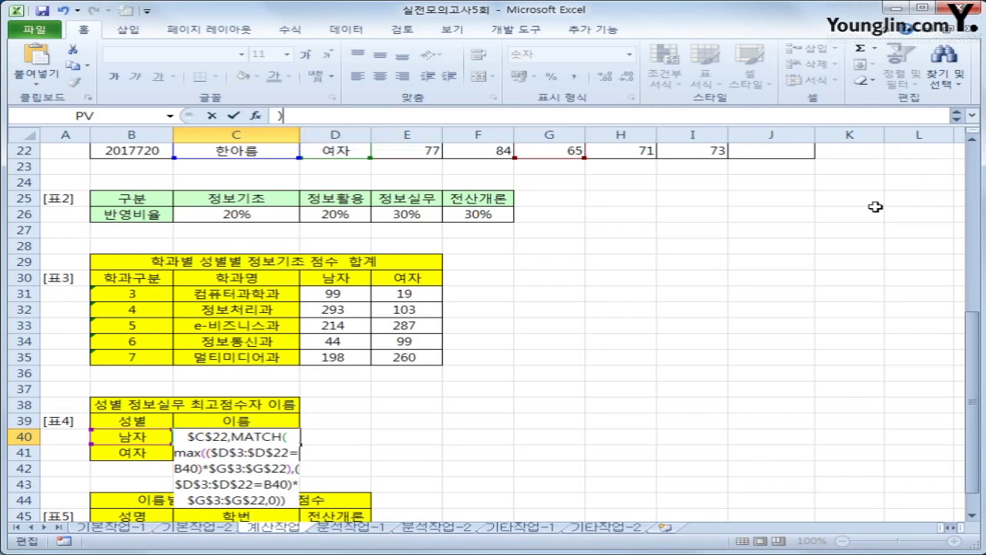
{"action": "key", "text": "ctrl+shift+Return"}
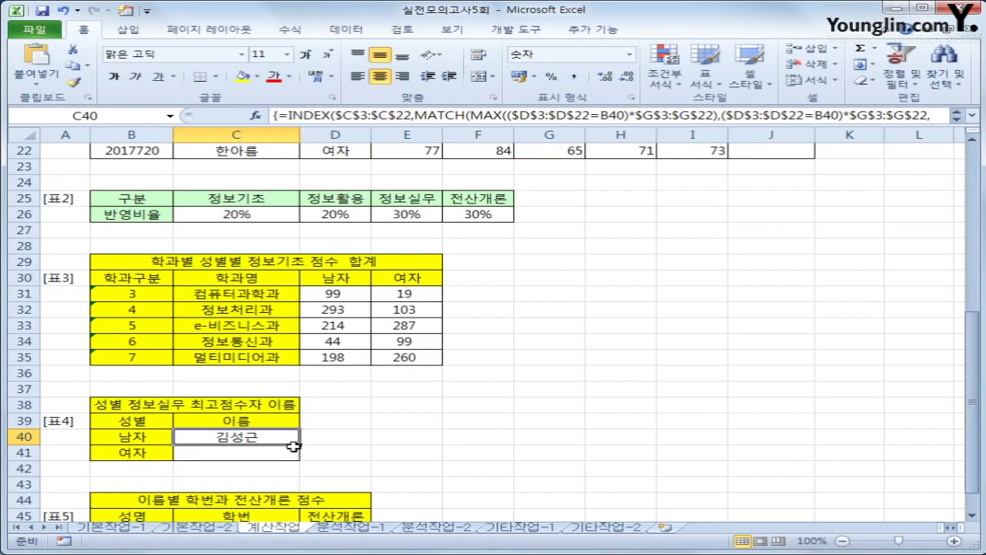
{"action": "left_click_drag", "start_coordinate": [300, 446], "coordinate": [299, 463]}
{"action": "left_click", "coordinate": [259, 454]}
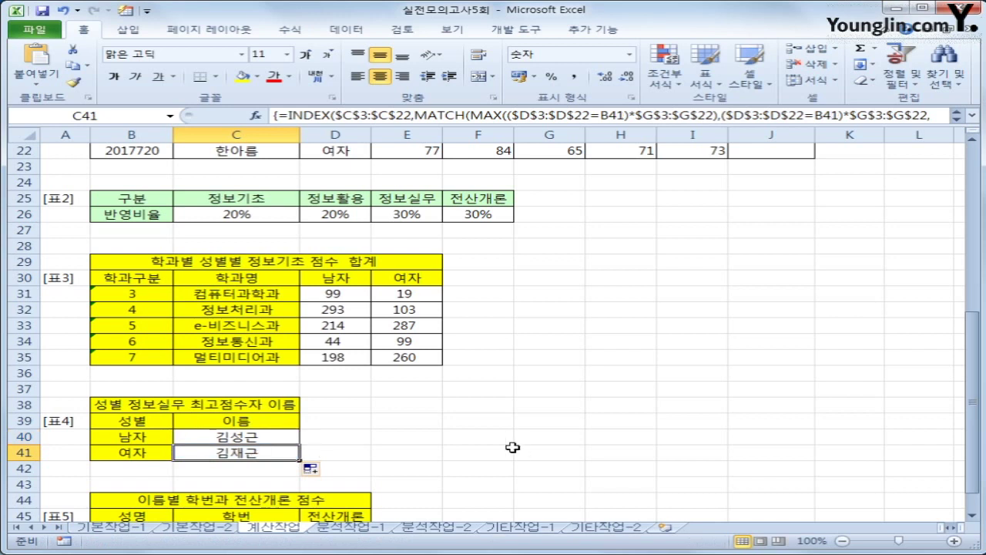
Check the 표4 names against the 성별 and 정보실무 values of the matching students in 표1, rows 10 and 17
{"action": "scroll", "coordinate": [505, 445], "scroll_direction": "up", "scroll_amount": 7}
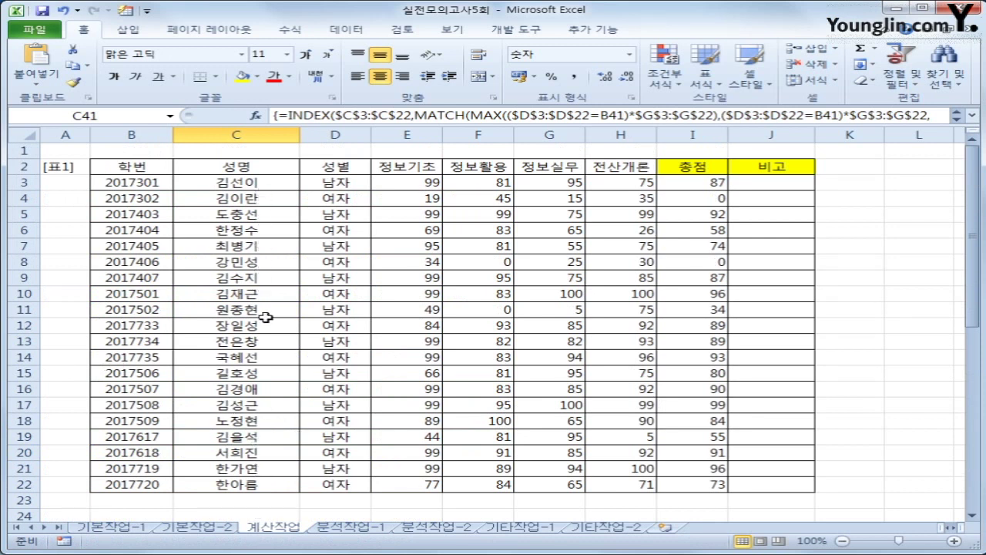
{"action": "left_click_drag", "start_coordinate": [275, 294], "coordinate": [331, 295]}
{"action": "left_click", "coordinate": [331, 294]}
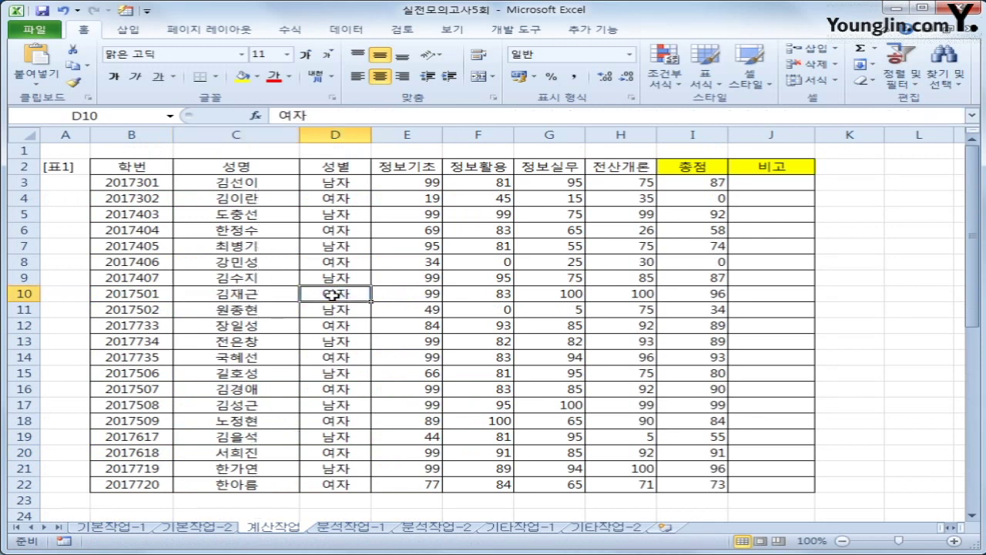
{"action": "left_click", "coordinate": [556, 291]}
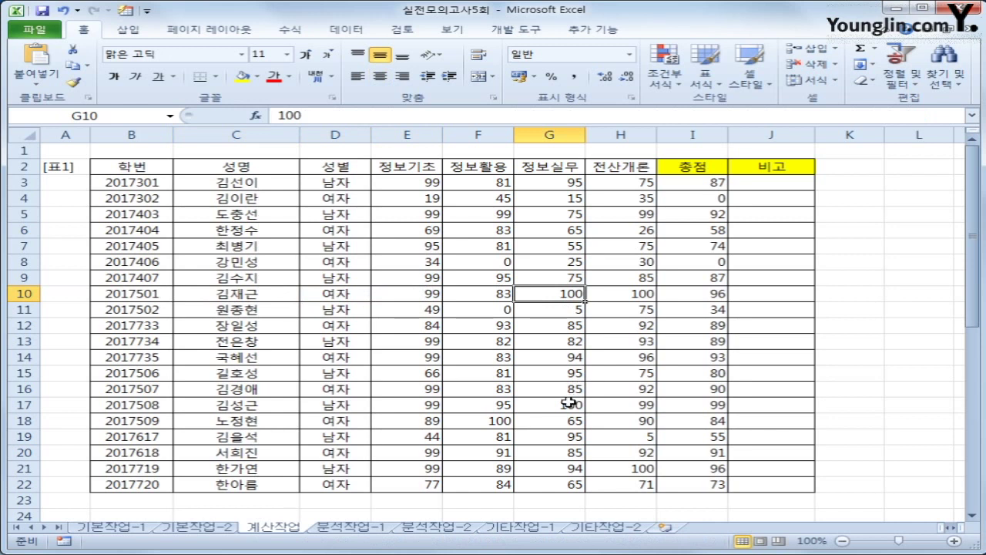
{"action": "left_click", "coordinate": [260, 406]}
{"action": "left_click", "coordinate": [564, 406]}
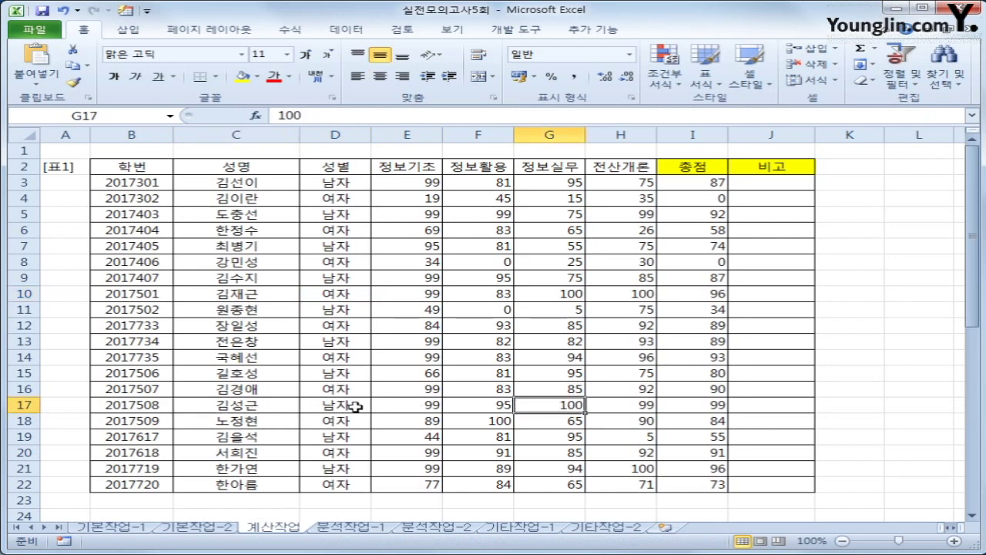
{"action": "left_click", "coordinate": [285, 406]}
{"action": "left_click", "coordinate": [336, 405]}
{"action": "left_click", "coordinate": [551, 404]}
{"action": "left_click_drag", "start_coordinate": [245, 297], "coordinate": [572, 291]}
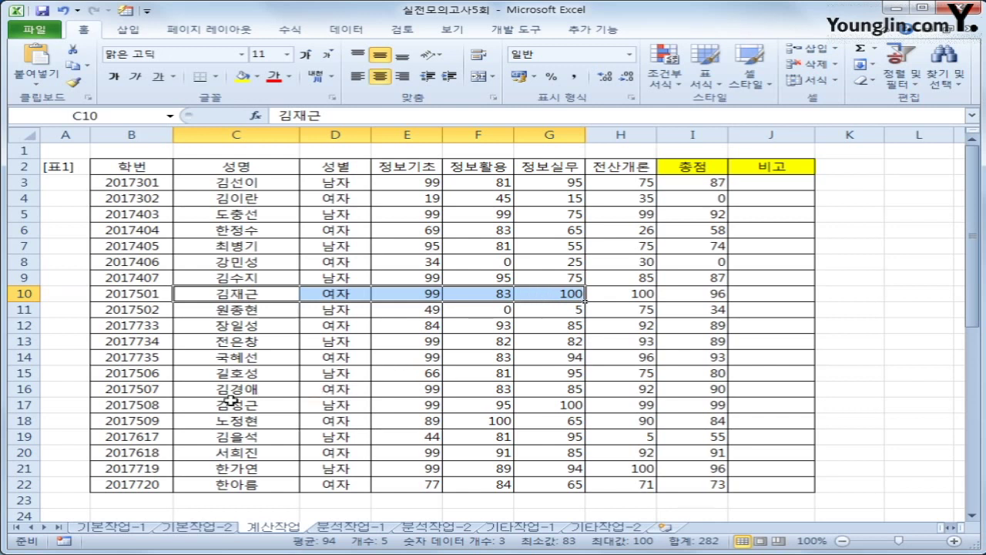
{"action": "left_click_drag", "start_coordinate": [232, 404], "coordinate": [567, 402]}
{"action": "scroll", "coordinate": [567, 404], "scroll_direction": "down", "scroll_amount": 10}
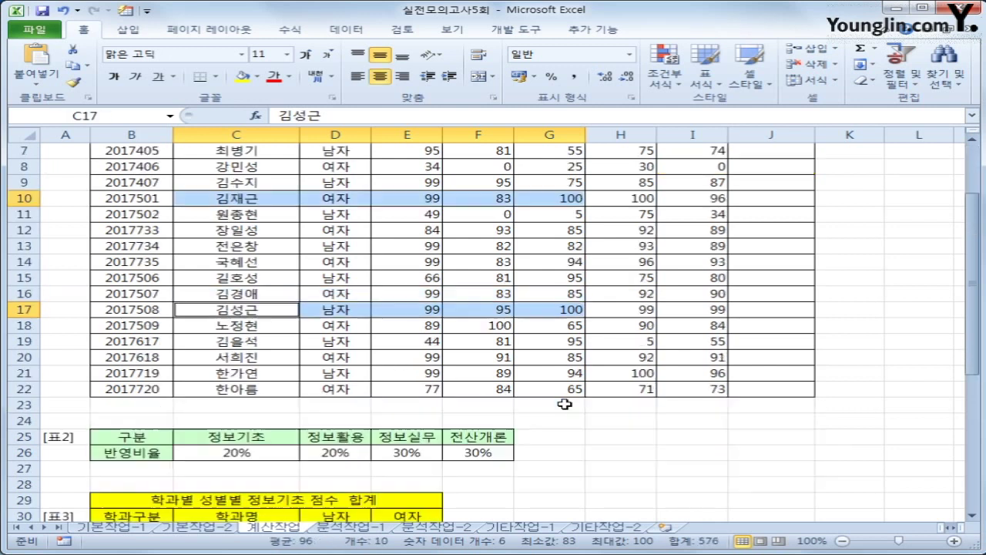
{"action": "left_click", "coordinate": [558, 403]}
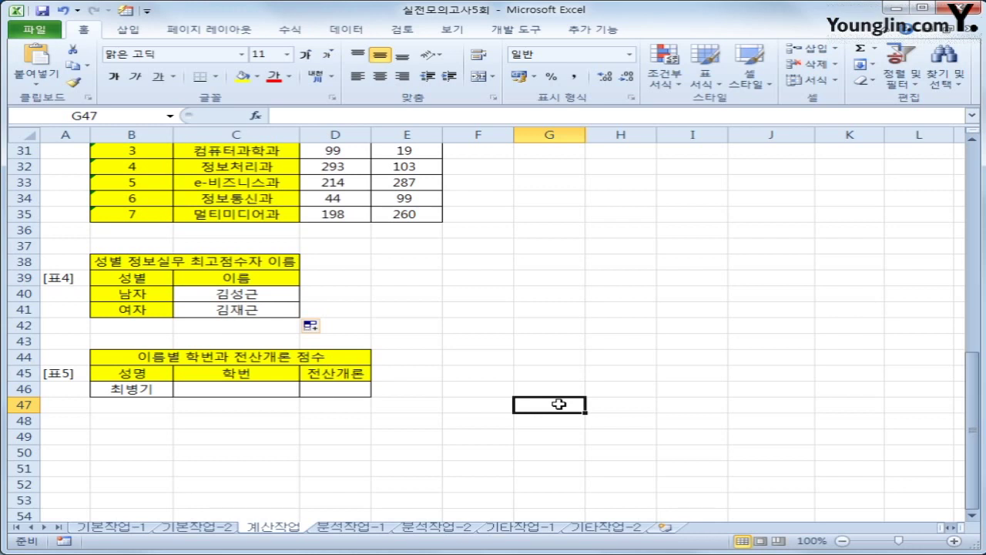
Begin a DGET formula in the 학번 cell C46 of 표5
{"action": "left_click", "coordinate": [232, 392]}
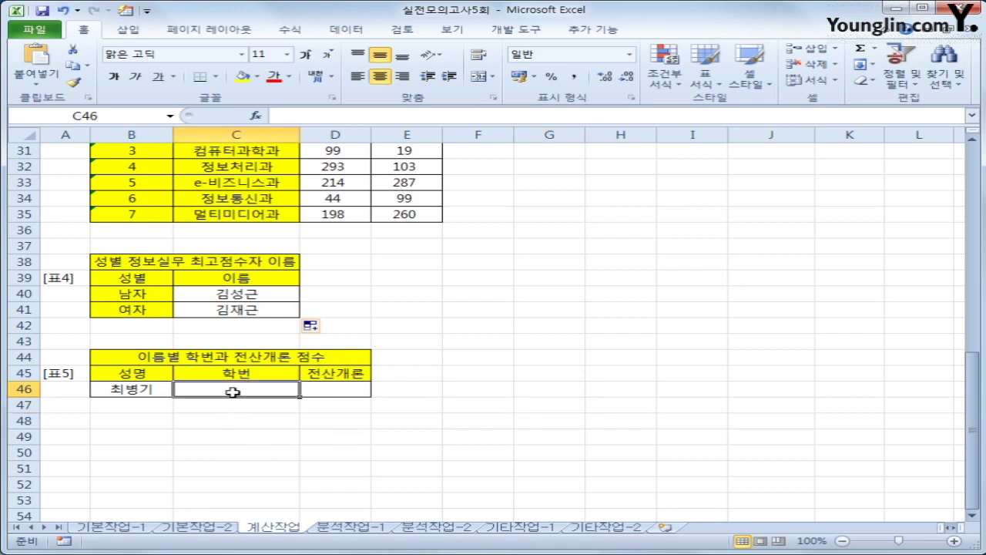
{"action": "left_click_drag", "start_coordinate": [147, 376], "coordinate": [145, 390]}
{"action": "left_click", "coordinate": [237, 394]}
{"action": "type", "text": "=dg"}
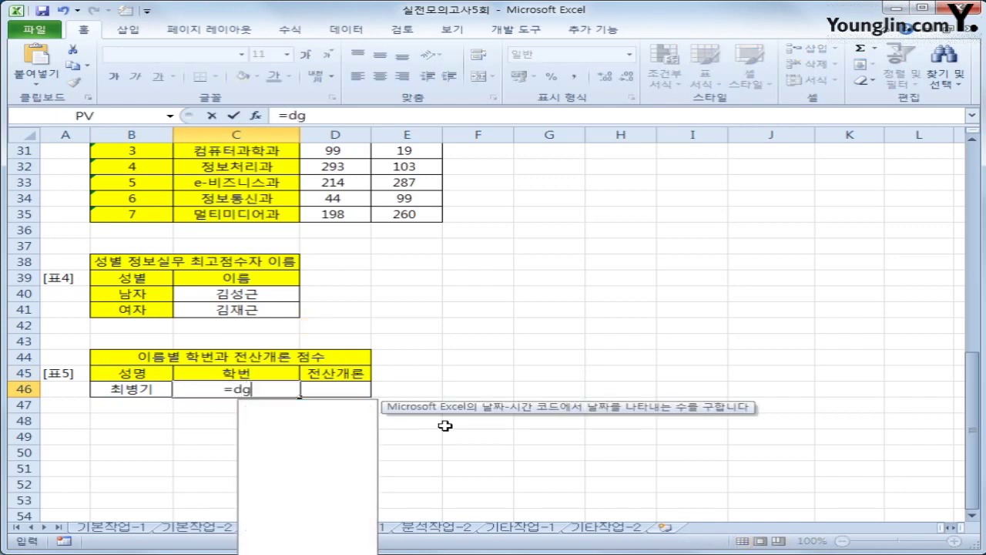
{"action": "key", "text": "Tab"}
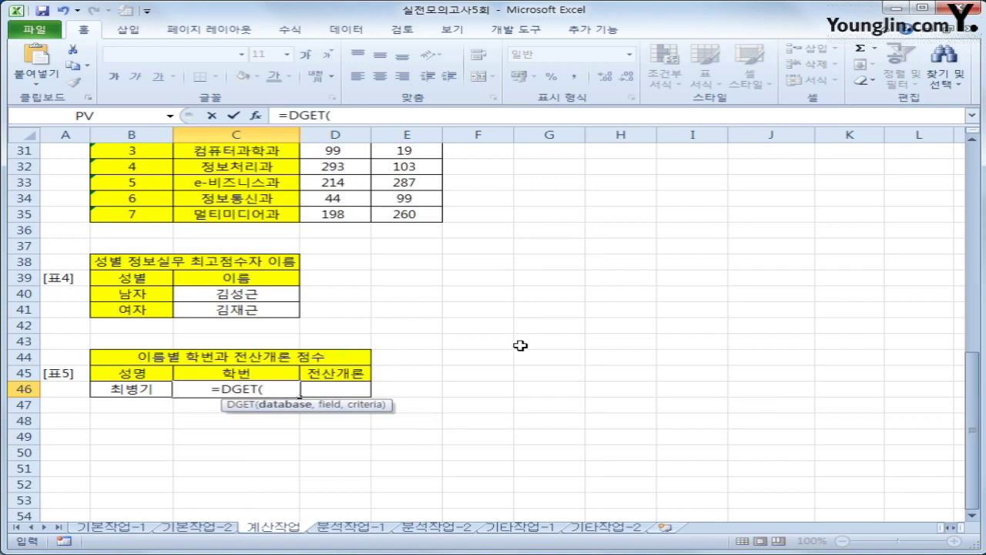
Give DGET the absolute database range $B$2:$H$22 from 표1, headers included, and add the comma for the field
{"action": "scroll", "coordinate": [520, 337], "scroll_direction": "up", "scroll_amount": 10}
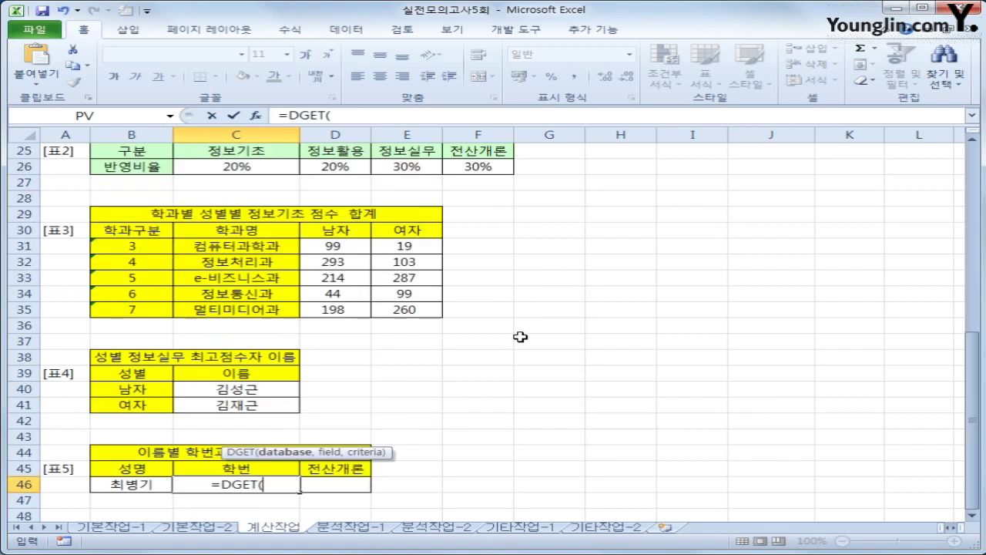
{"action": "left_click_drag", "start_coordinate": [132, 166], "coordinate": [727, 479]}
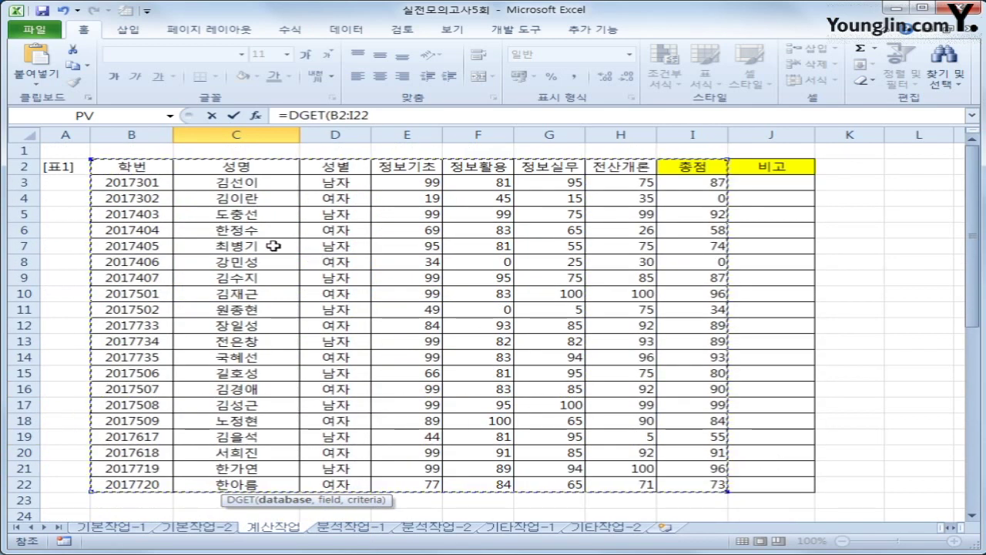
{"action": "left_click_drag", "start_coordinate": [131, 166], "coordinate": [617, 485]}
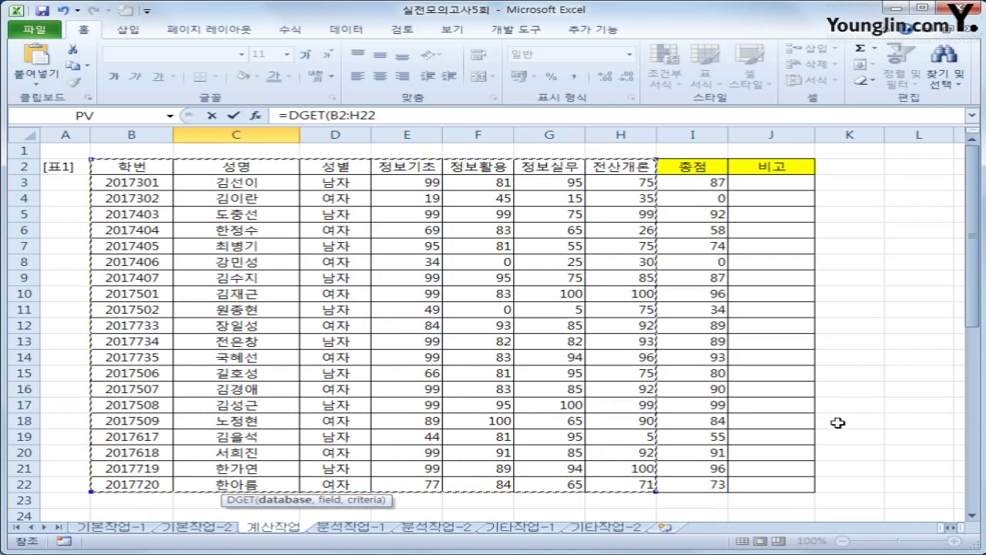
{"action": "scroll", "coordinate": [838, 422], "scroll_direction": "down", "scroll_amount": 4}
{"action": "scroll", "coordinate": [837, 422], "scroll_direction": "down", "scroll_amount": 3}
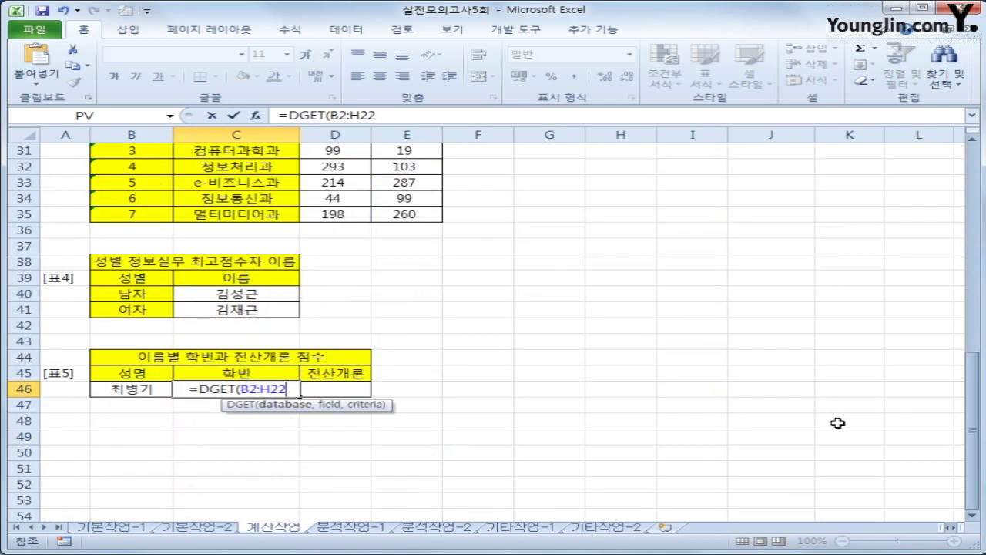
{"action": "key", "text": "F4"}
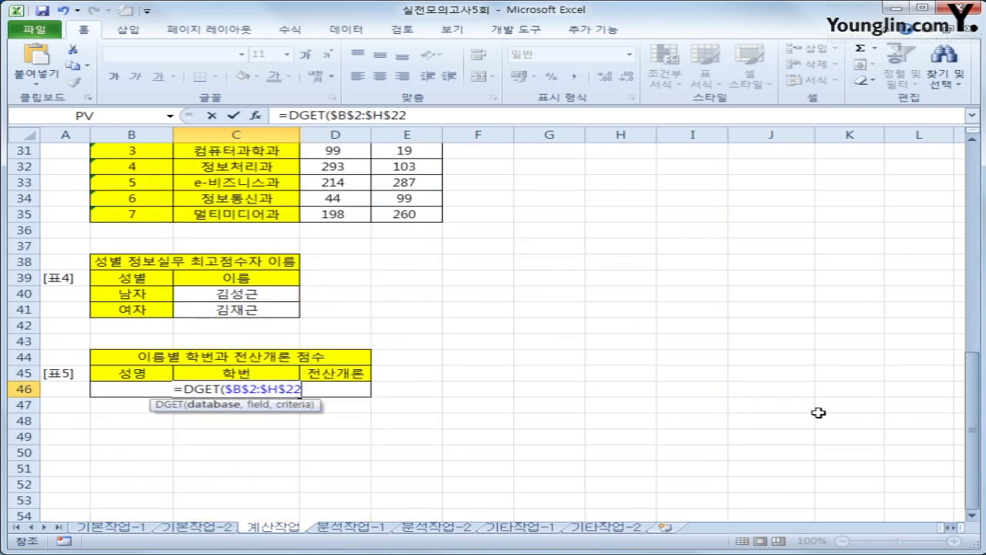
{"action": "type", "text": ","}
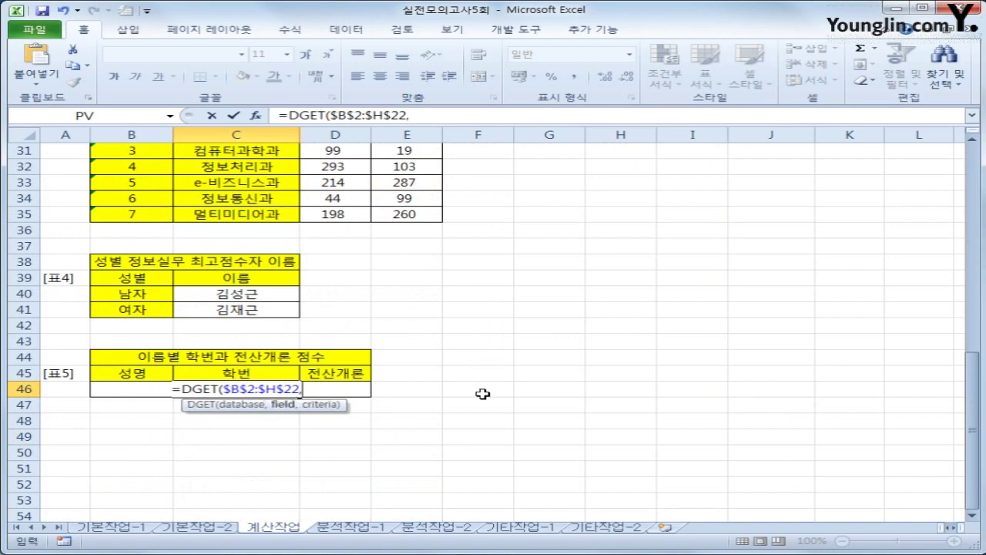
Use the 학번 header cell C45 as a relative reference for DGET's field and add the comma for the criteria
{"action": "left_click", "coordinate": [260, 373]}
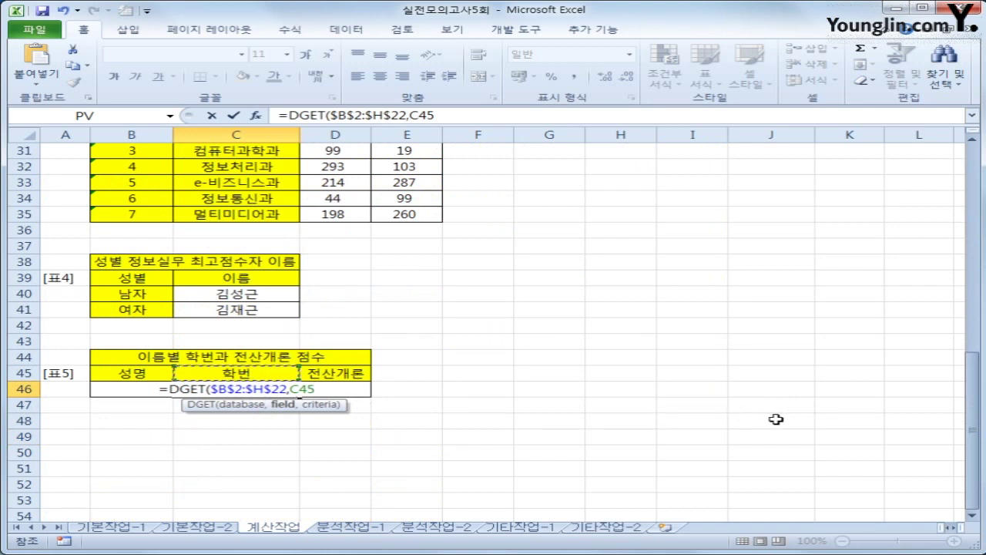
{"action": "scroll", "coordinate": [775, 414], "scroll_direction": "up", "scroll_amount": 10}
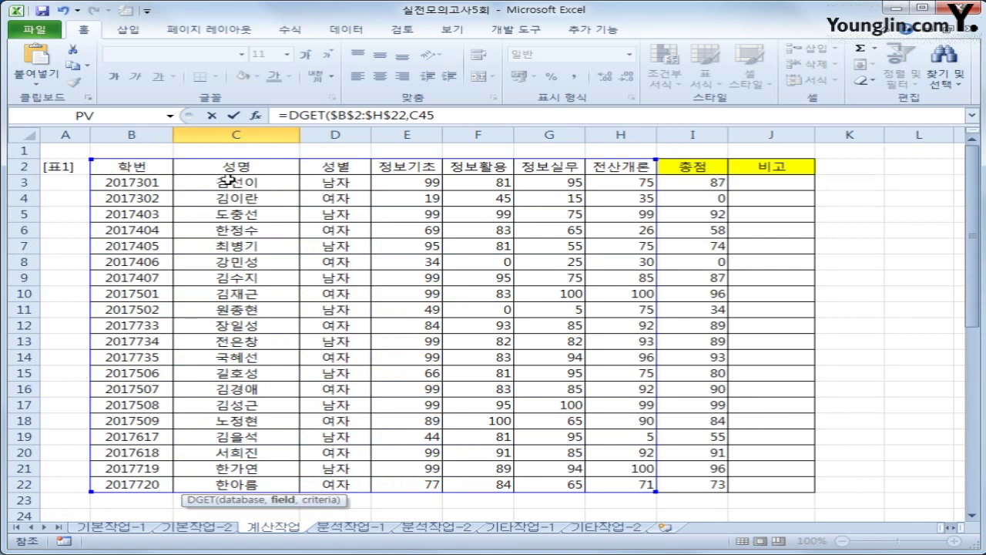
{"action": "type", "text": ","}
Complete DGET with the absolute criteria range $B$45:$B$46 and fill the formula across to the 전산개론 cell D46
{"action": "scroll", "coordinate": [658, 293], "scroll_direction": "down", "scroll_amount": 8}
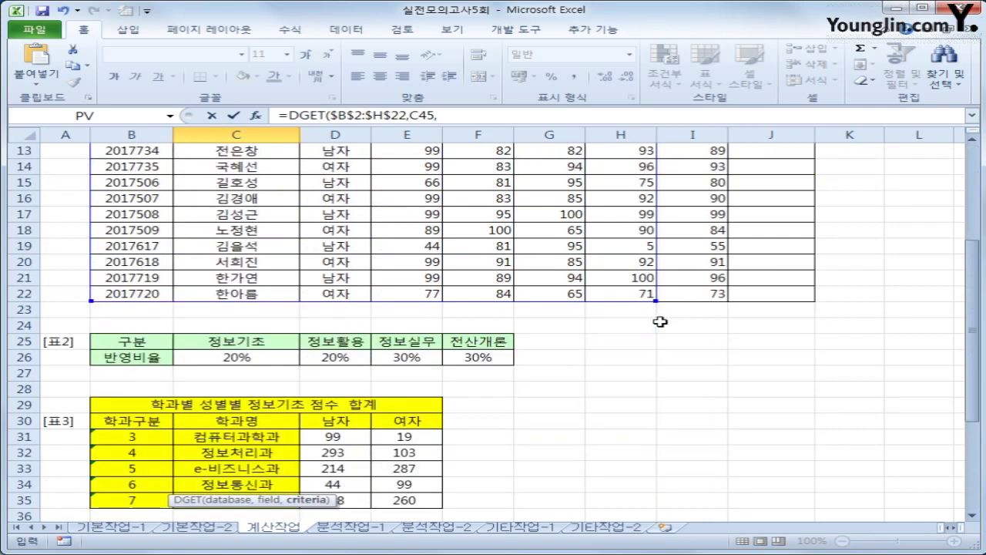
{"action": "scroll", "coordinate": [653, 326], "scroll_direction": "down", "scroll_amount": 4}
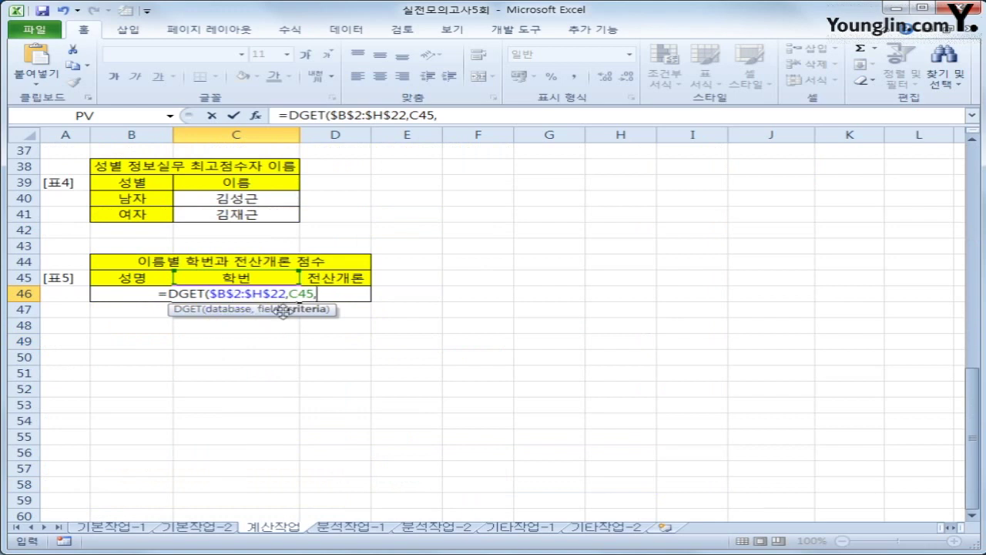
{"action": "left_click_drag", "start_coordinate": [134, 277], "coordinate": [148, 294]}
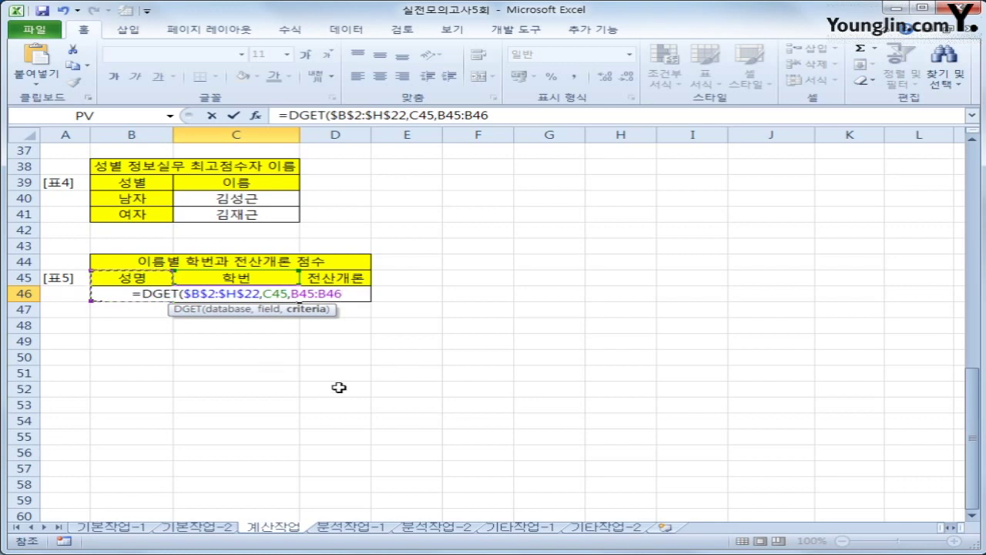
{"action": "key", "text": "F4"}
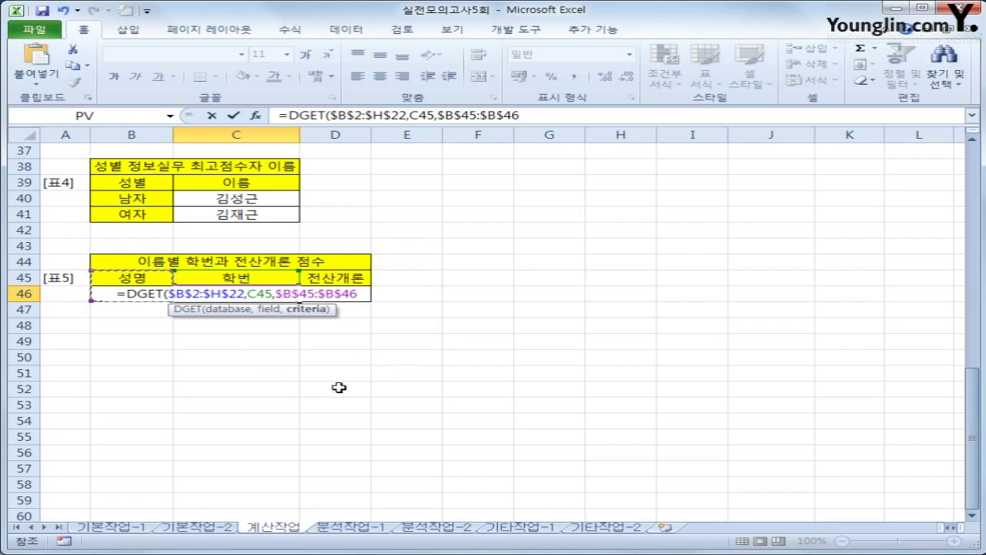
{"action": "type", "text": ")"}
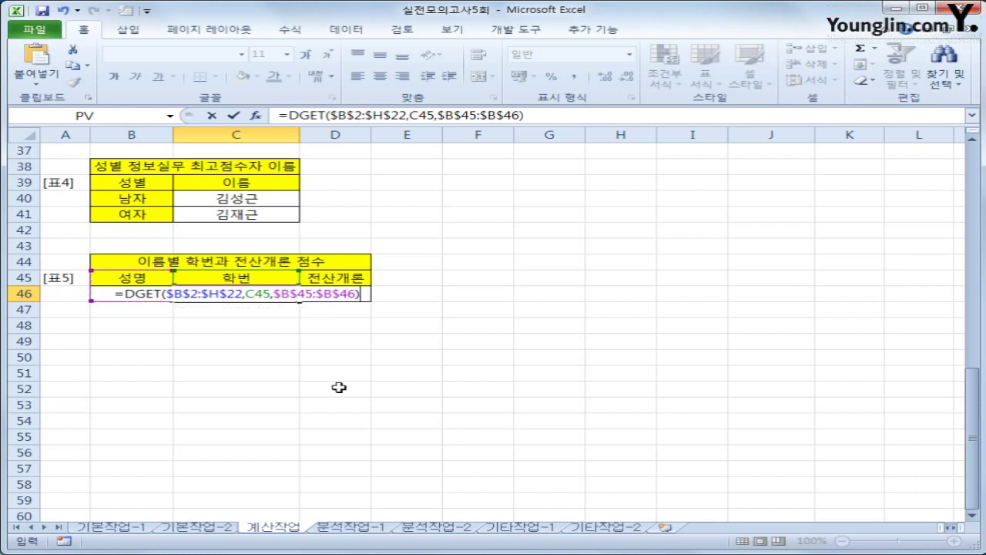
{"action": "key", "text": "Return"}
{"action": "key", "text": "Up"}
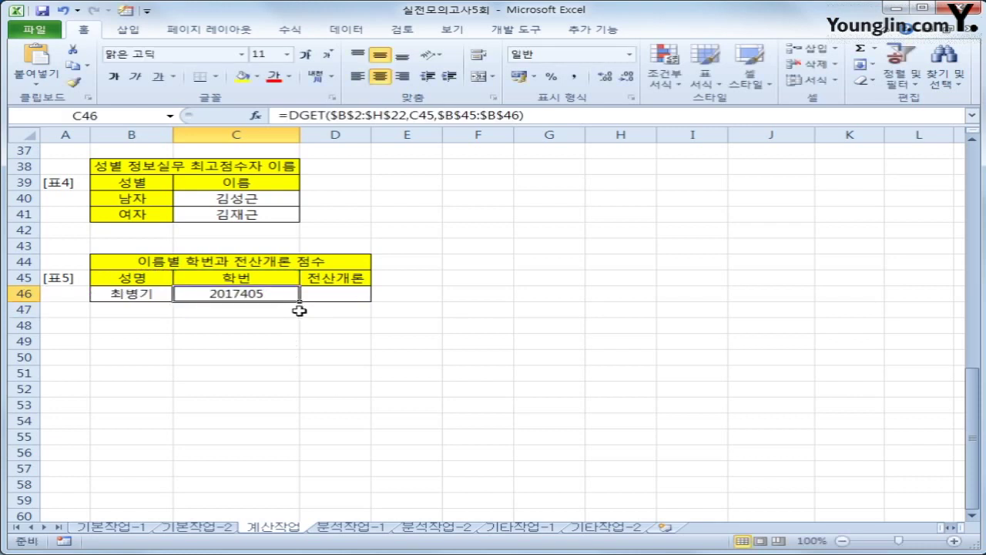
{"action": "left_click_drag", "start_coordinate": [299, 304], "coordinate": [341, 303]}
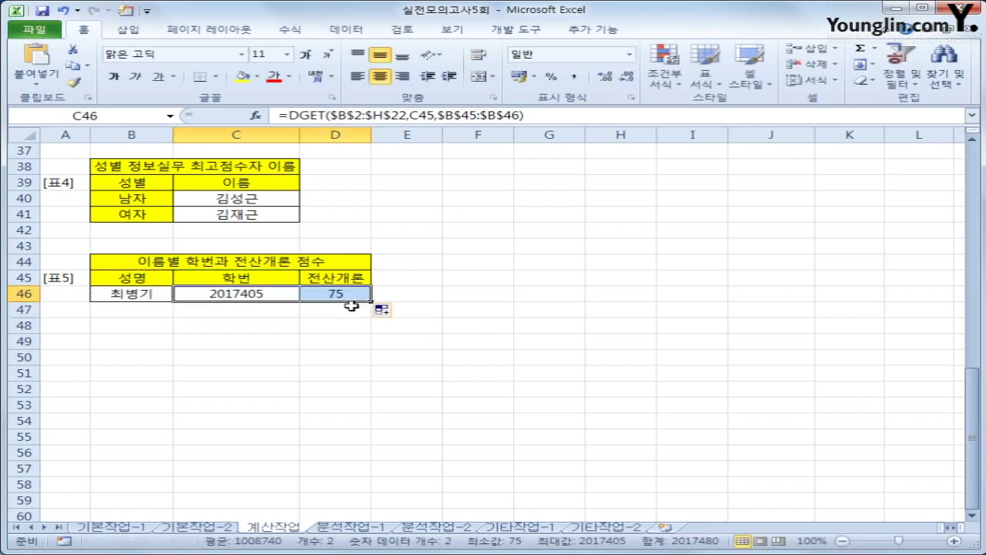
Review the 전산개론 scores in 표1 to check the 표5 result
{"action": "scroll", "coordinate": [420, 341], "scroll_direction": "up", "scroll_amount": 10}
{"action": "scroll", "coordinate": [421, 341], "scroll_direction": "up", "scroll_amount": 2}
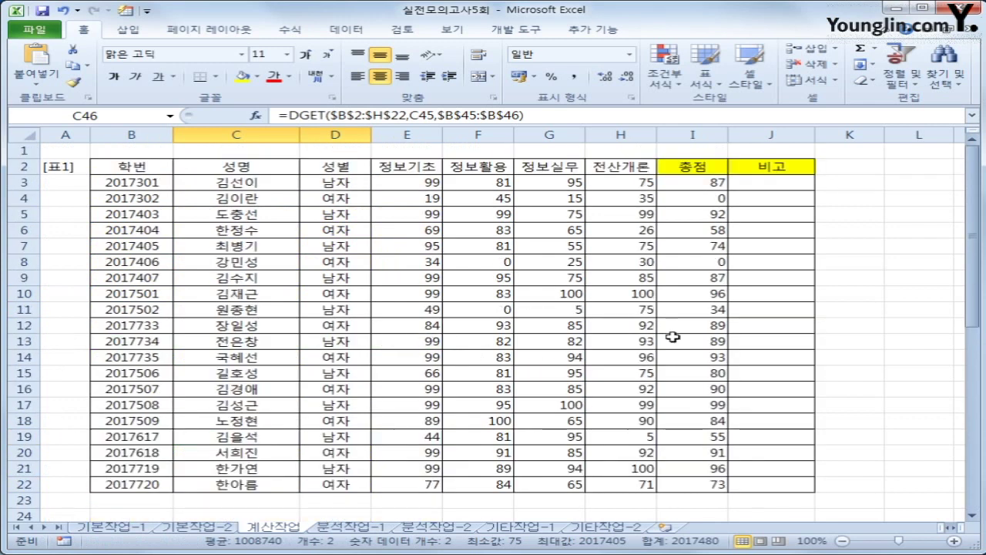
{"action": "left_click", "coordinate": [634, 182]}
{"action": "scroll", "coordinate": [719, 350], "scroll_direction": "down", "scroll_amount": 9}
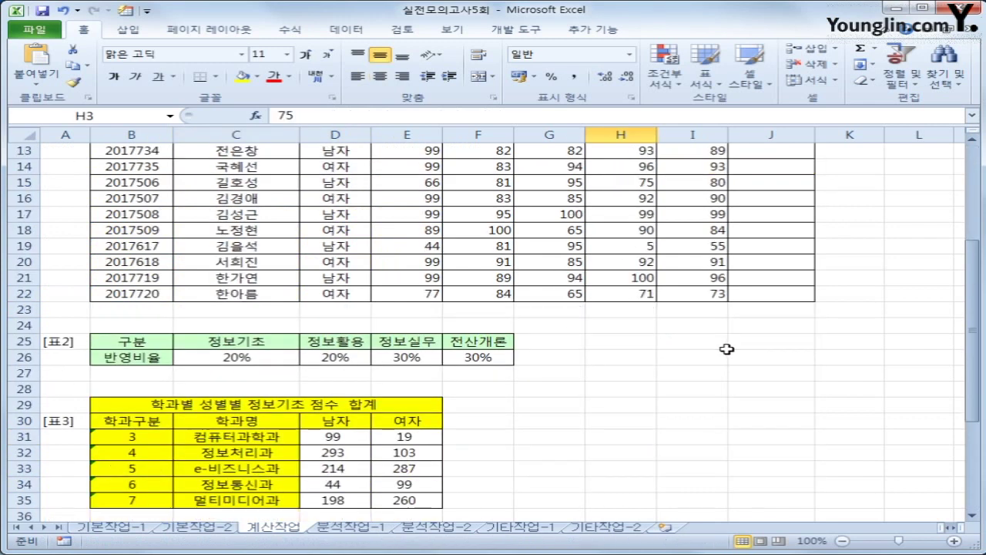
Compare the looked-up student's record in row 7 of 표1 with the 학번 and 전산개론 values in 표5
{"action": "scroll", "coordinate": [719, 351], "scroll_direction": "up", "scroll_amount": 8}
{"action": "scroll", "coordinate": [701, 350], "scroll_direction": "up", "scroll_amount": 1}
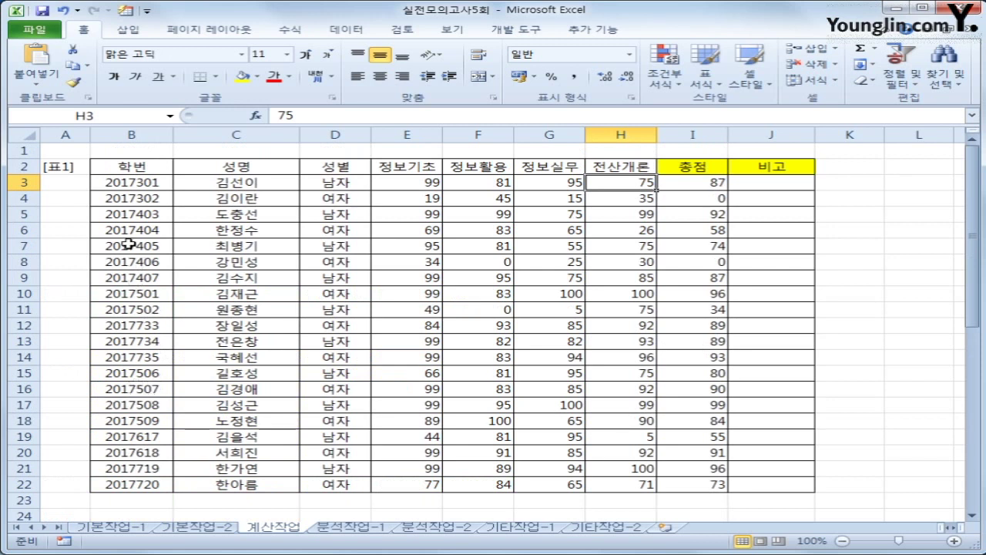
{"action": "left_click_drag", "start_coordinate": [127, 245], "coordinate": [627, 248]}
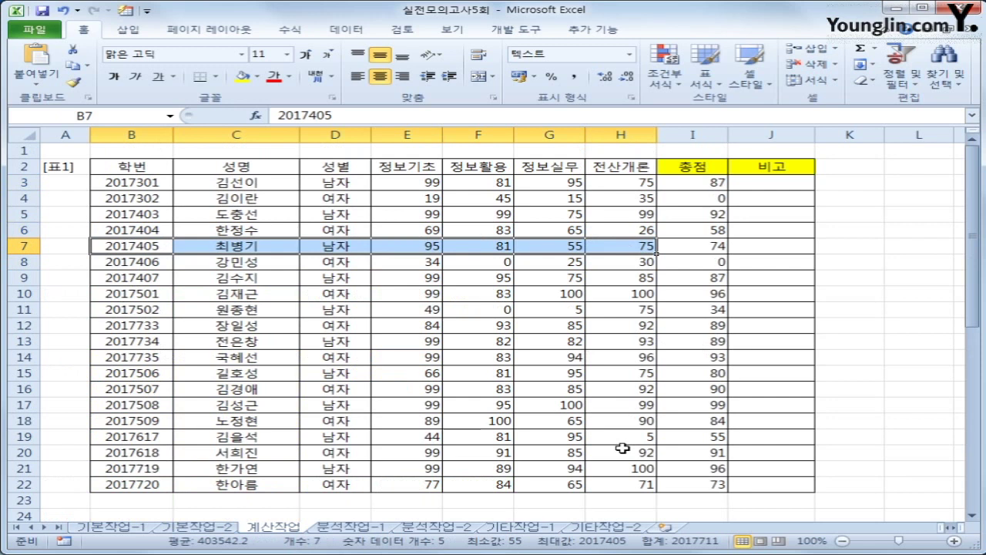
{"action": "scroll", "coordinate": [620, 446], "scroll_direction": "down", "scroll_amount": 9}
{"action": "left_click", "coordinate": [358, 437]}
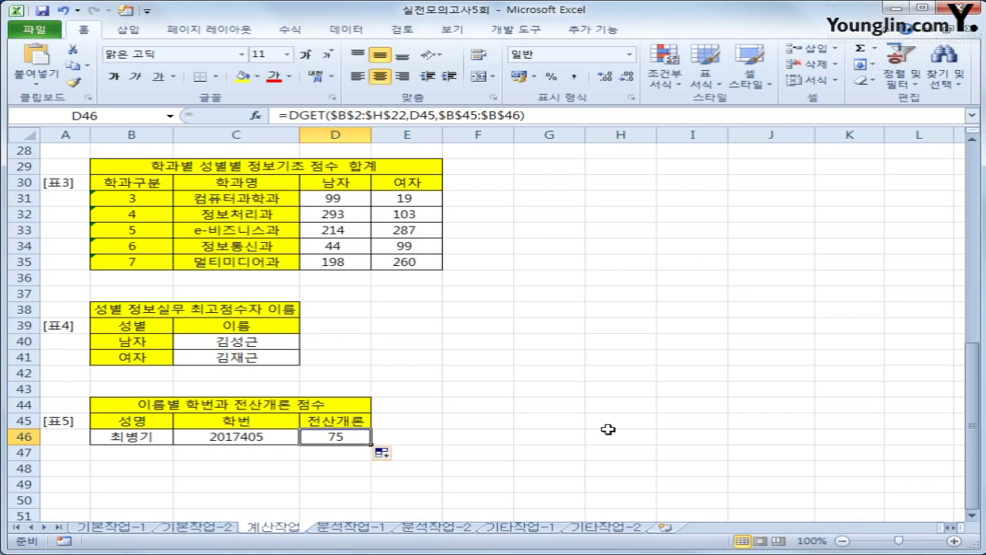
Select the first 비고 cell J3 in 표1 and insert a new standard code module in the workbook's Visual Basic project
{"action": "scroll", "coordinate": [608, 429], "scroll_direction": "up", "scroll_amount": 9}
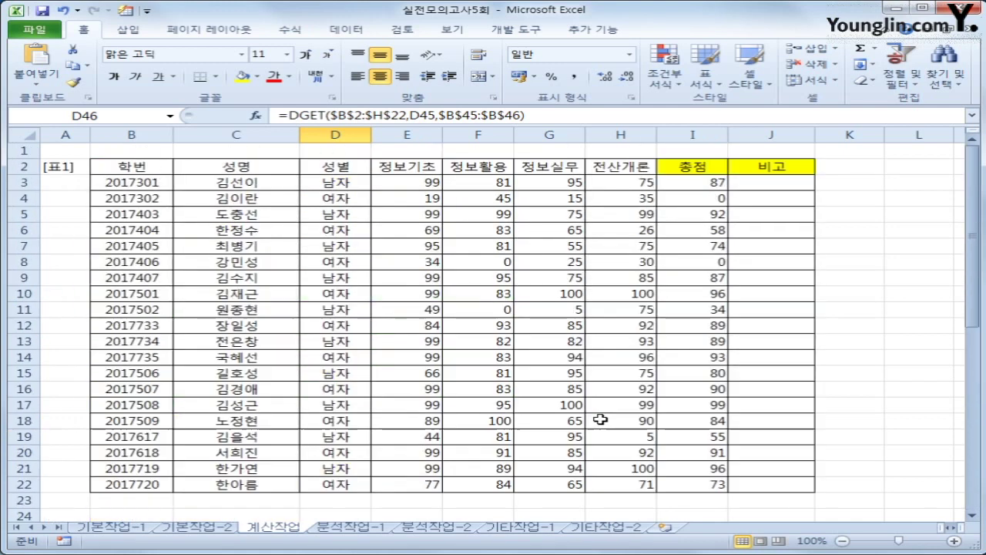
{"action": "left_click", "coordinate": [781, 188]}
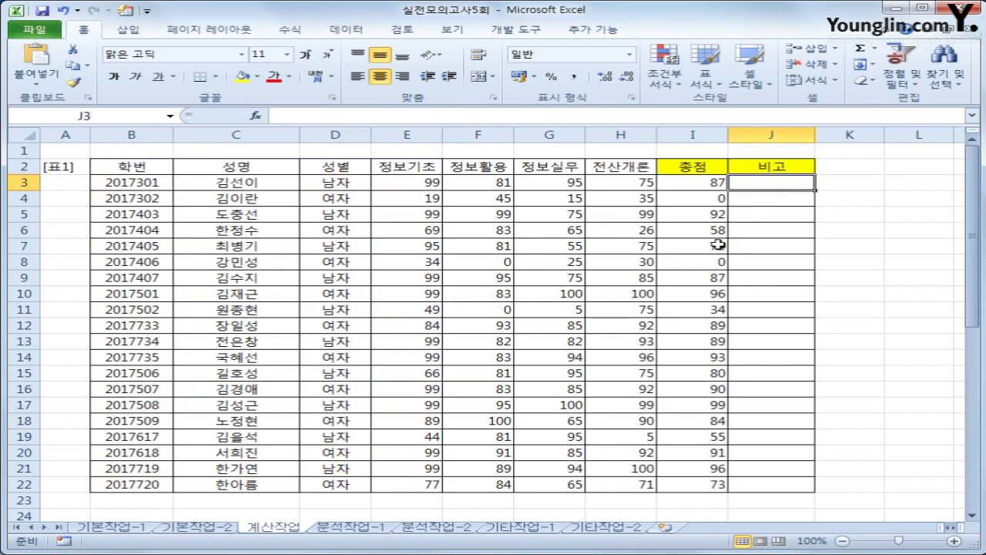
{"action": "left_click", "coordinate": [502, 30]}
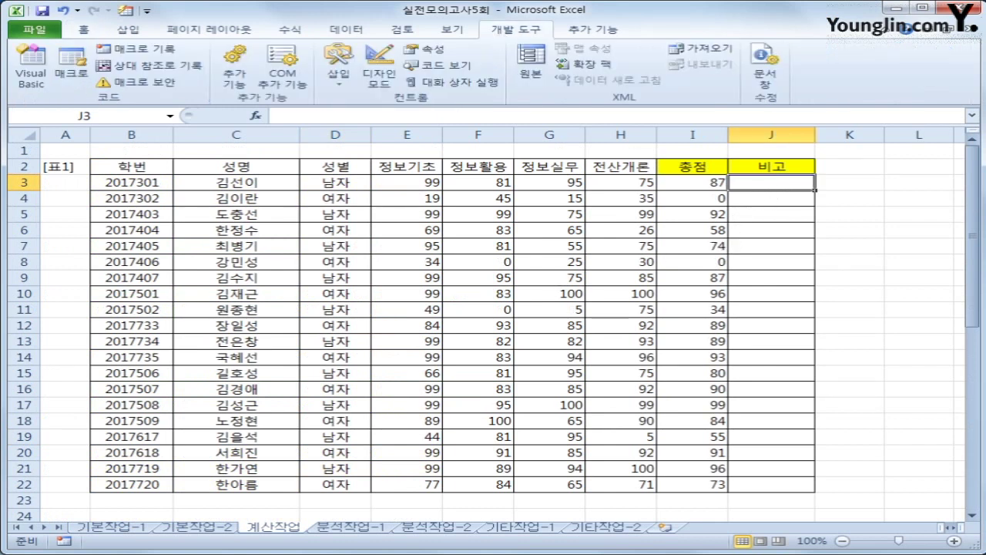
{"action": "left_click", "coordinate": [31, 69]}
{"action": "left_click", "coordinate": [228, 85]}
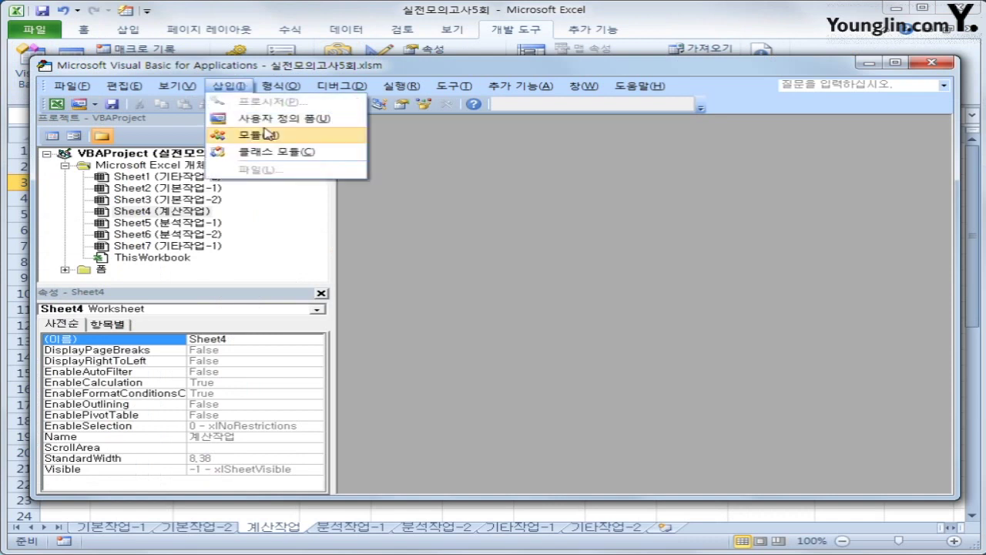
{"action": "left_click", "coordinate": [287, 132]}
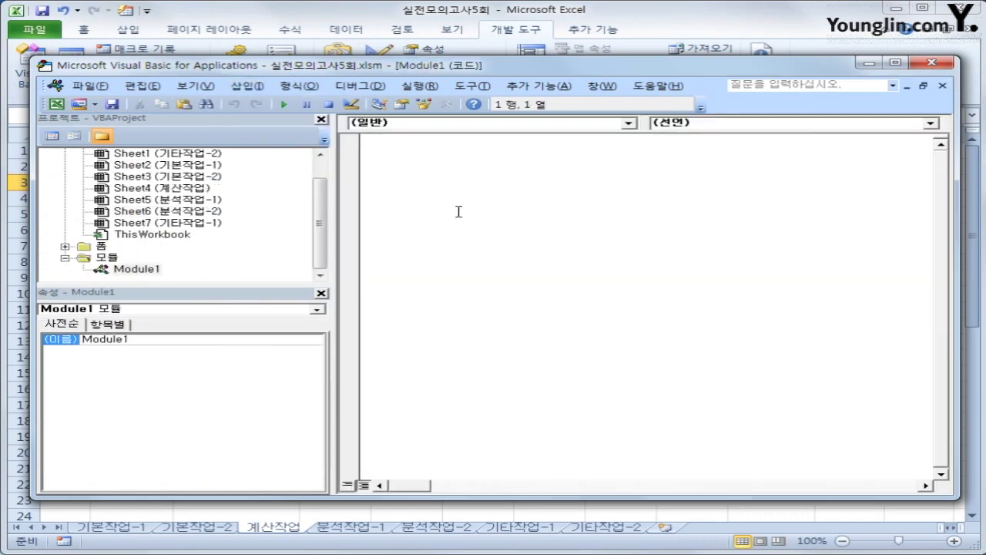
Begin a function declaration in the new module with "function fn"
{"action": "type", "text": "function fn"}
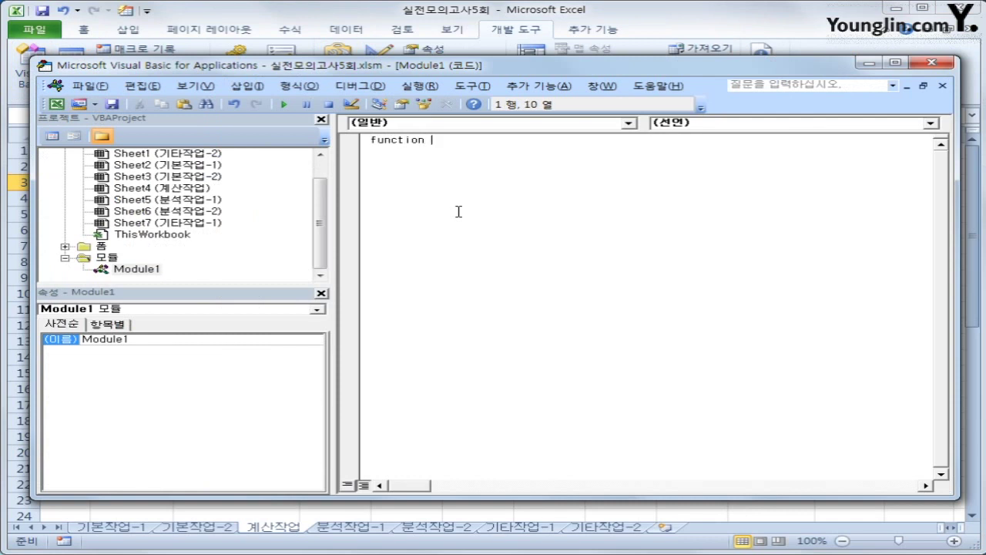
Declare the VBA function fn비고 with the argument 총점 in Module1
{"action": "type", "text": "ql"}
{"action": "key", "text": "BackSpace"}
{"action": "key", "text": "BackSpace"}
{"action": "type", "text": "비고("}
{"action": "type", "text": "chk"}
{"action": "key", "text": "BackSpace"}
{"action": "key", "text": "BackSpace"}
{"action": "key", "text": "BackSpace"}
{"action": "type", "text": "총점)"}
{"action": "key", "text": "Return"}
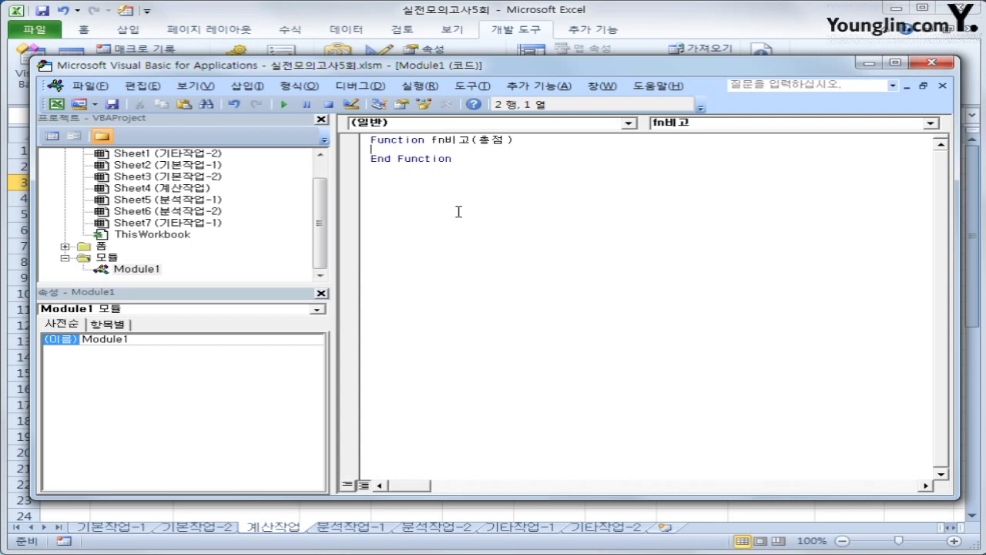
{"action": "key", "text": "Return"}
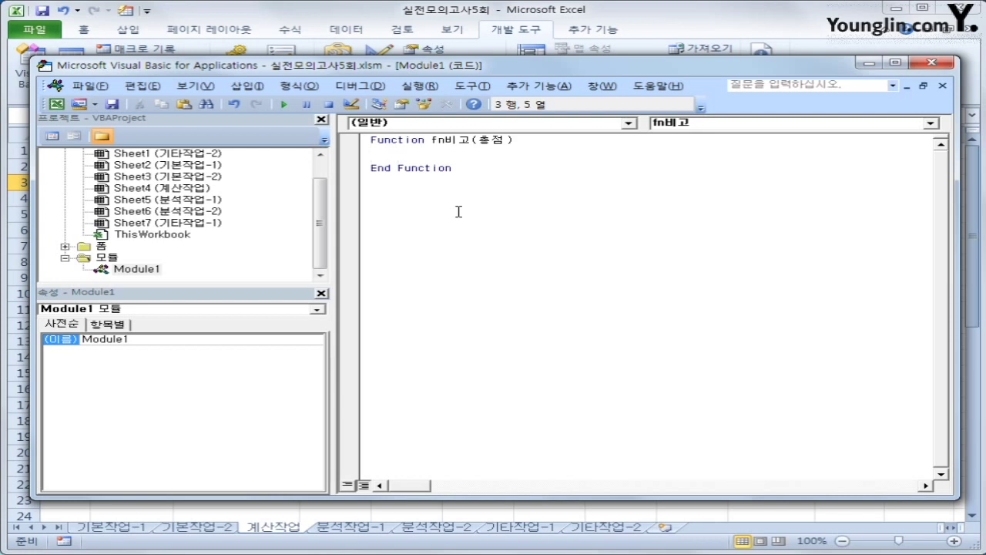
Add an If condition to fn비고 that returns "미달" when 총점 < 60
{"action": "type", "text": "if 총점 < 60 "}
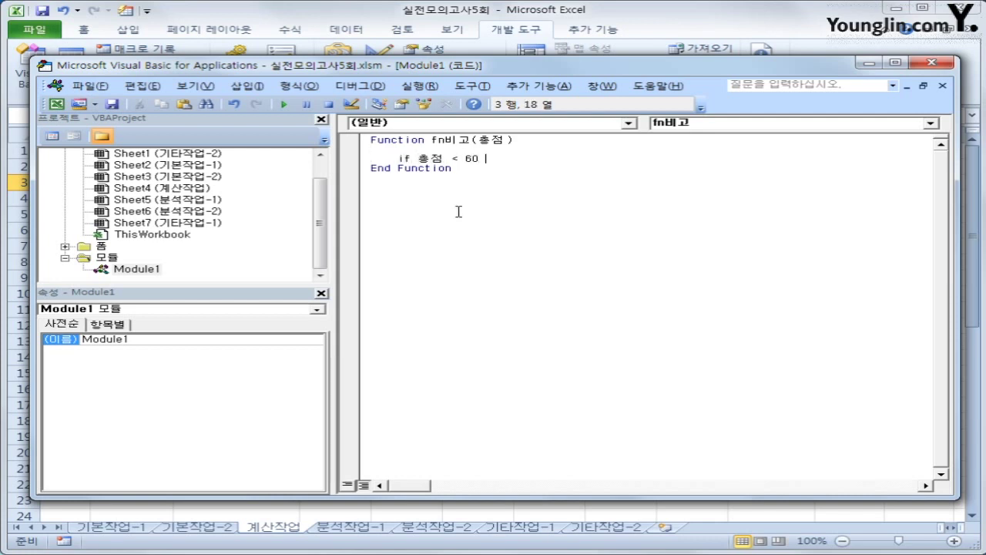
{"action": "type", "text": "Then"}
{"action": "key", "text": "Return"}
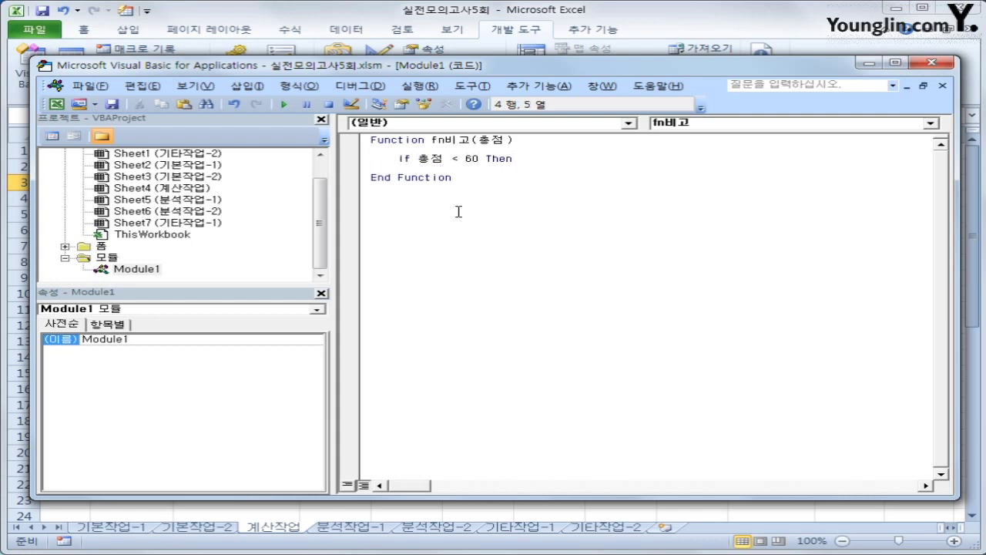
{"action": "type", "text": "fn비고 = \"미달\""}
{"action": "key", "text": "Return"}
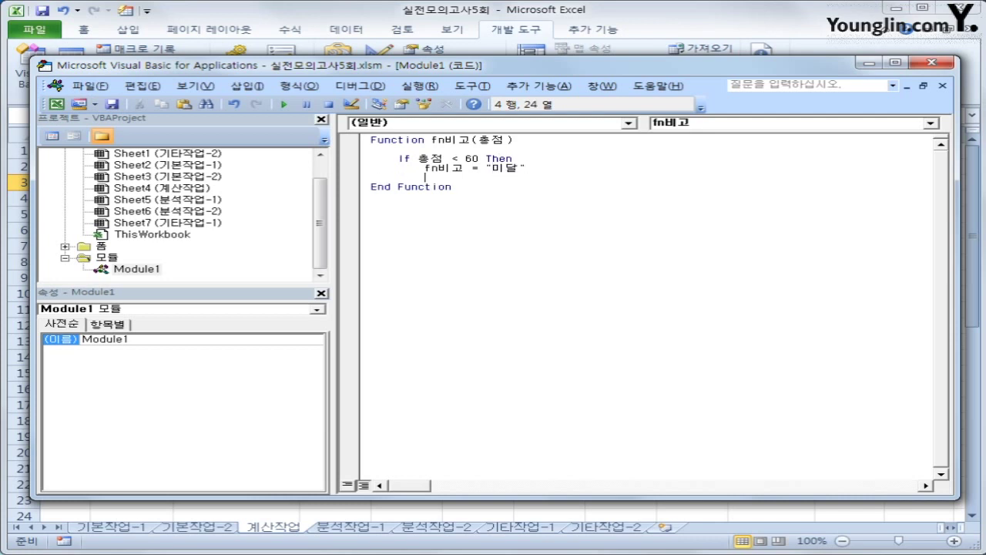
Add an Else branch that sets fn비고 to an empty string "" and close the block with End If
{"action": "type", "text": "Else"}
{"action": "key", "text": "Return"}
{"action": "key", "text": "Tab"}
{"action": "type", "text": "fn"}
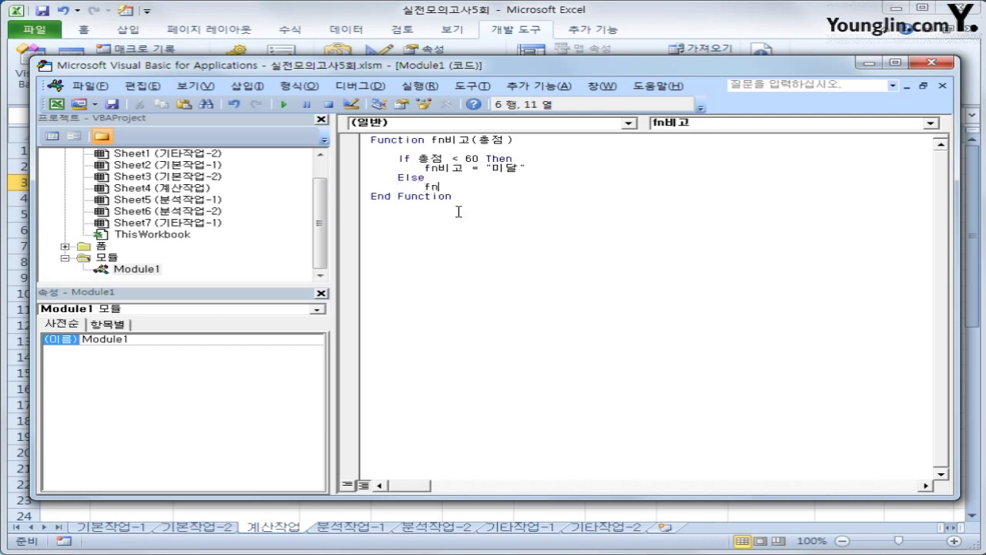
{"action": "type", "text": "qlrh"}
{"action": "key", "text": "BackSpace"}
{"action": "key", "text": "BackSpace"}
{"action": "key", "text": "BackSpace"}
{"action": "key", "text": "BackSpace"}
{"action": "key", "text": "BackSpace"}
{"action": "key", "text": "Hangul"}
{"action": "type", "text": "비고 = \"\""}
{"action": "key", "text": "Return"}
{"action": "key", "text": "BackSpace"}
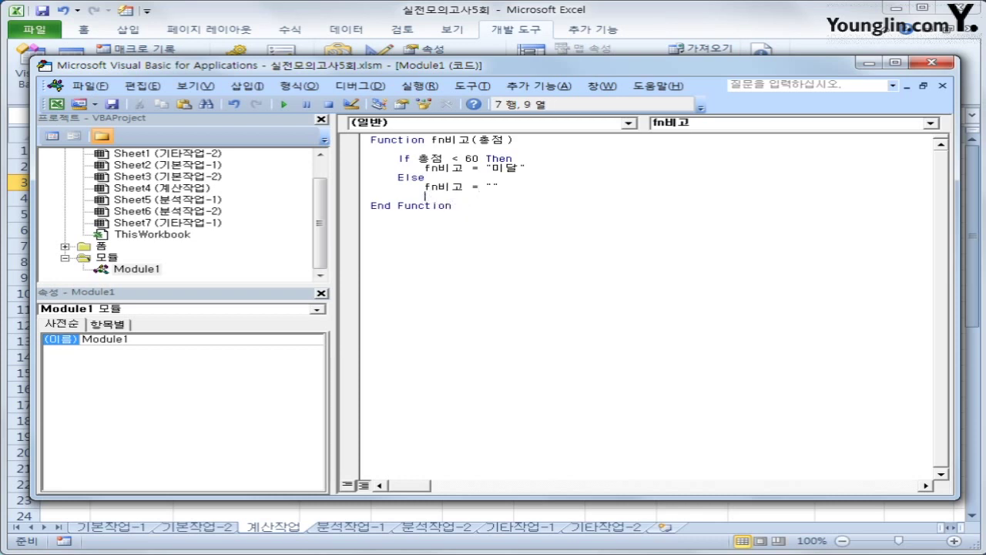
{"action": "type", "text": "end if"}
{"action": "key", "text": "Return"}
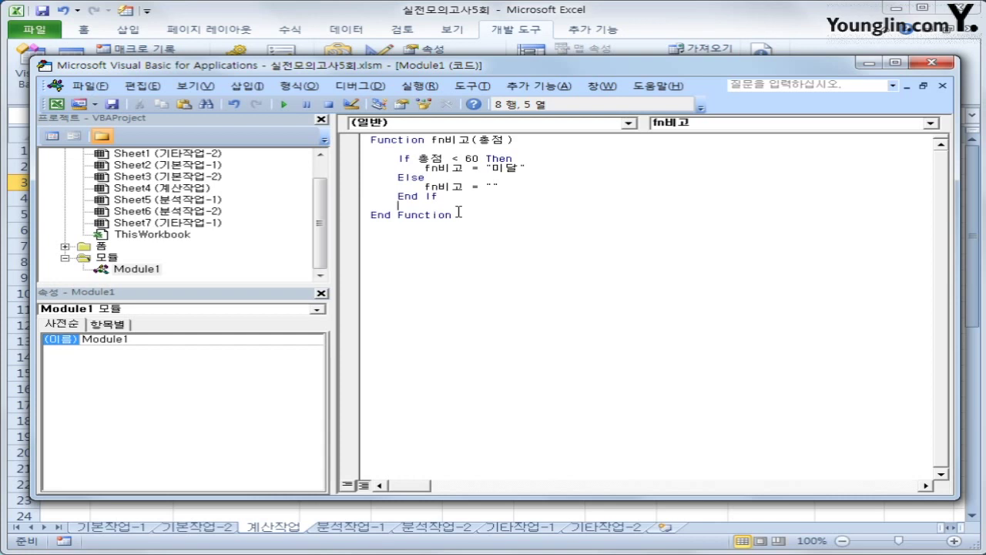
Leave the code editor, enter the user-defined function =fn비고(I3) in J3 and fill it down to J22
{"action": "left_click", "coordinate": [932, 62]}
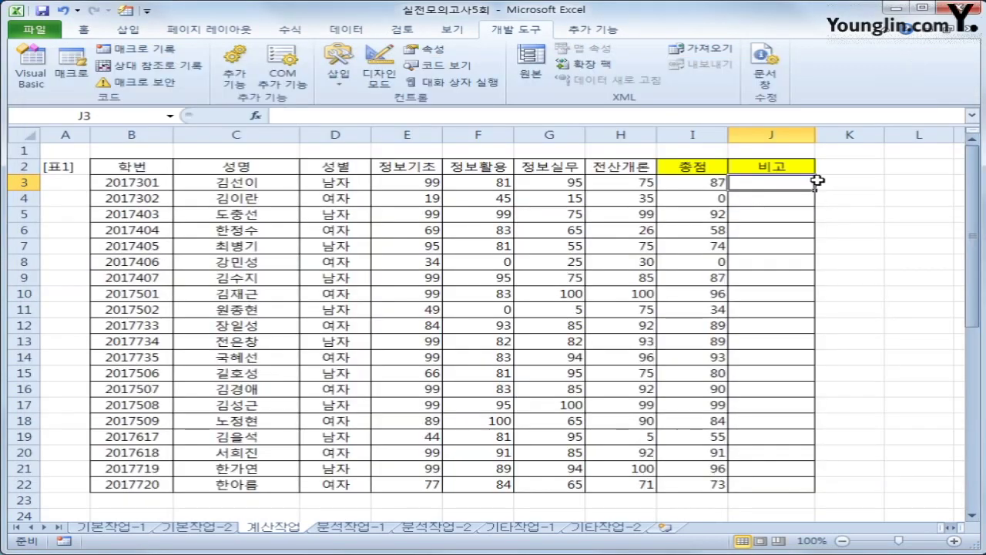
{"action": "left_click", "coordinate": [255, 116]}
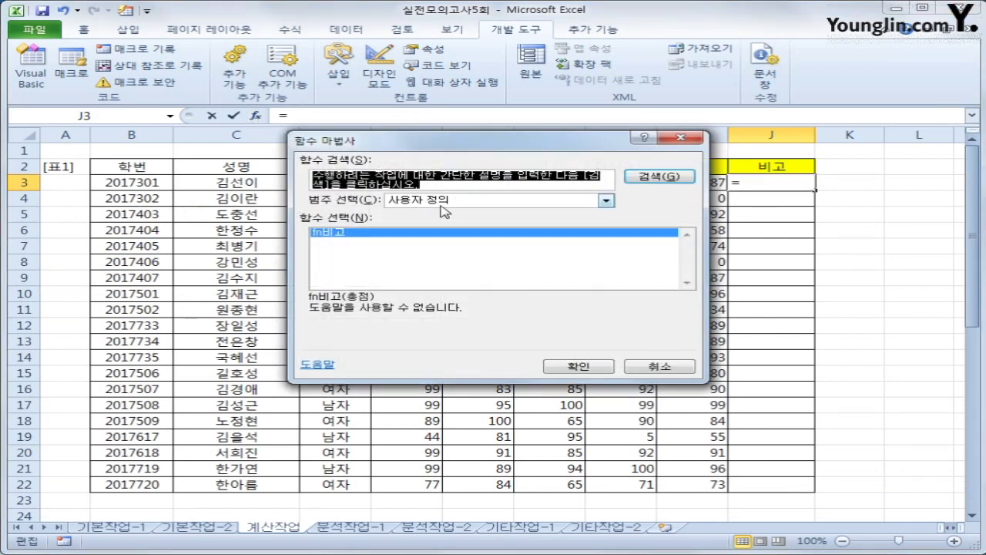
{"action": "left_click", "coordinate": [356, 239]}
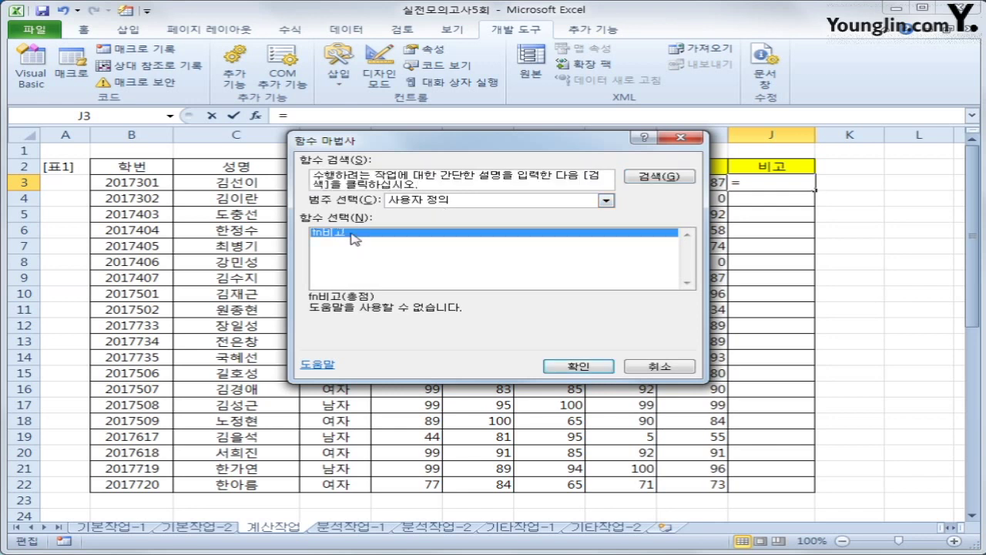
{"action": "left_click", "coordinate": [566, 365]}
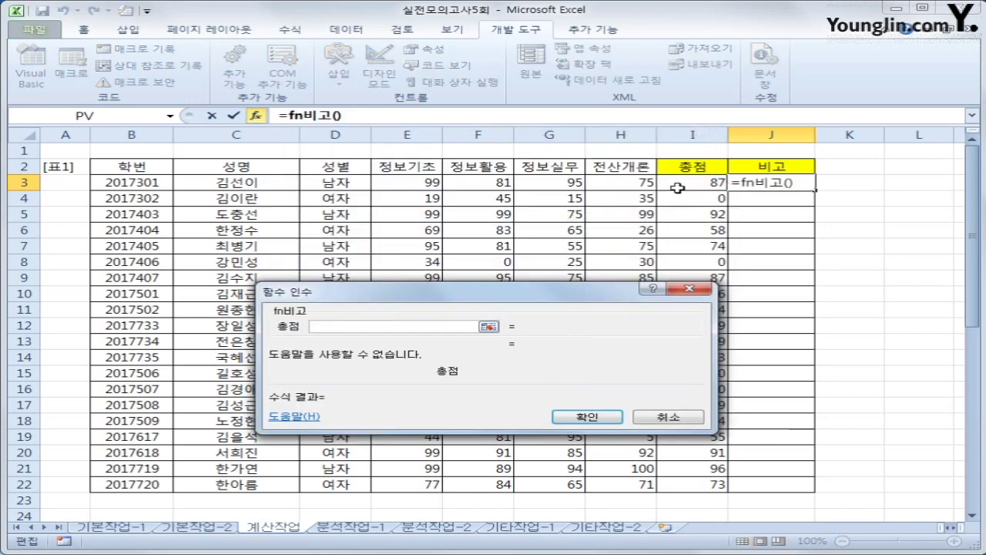
{"action": "left_click", "coordinate": [682, 185]}
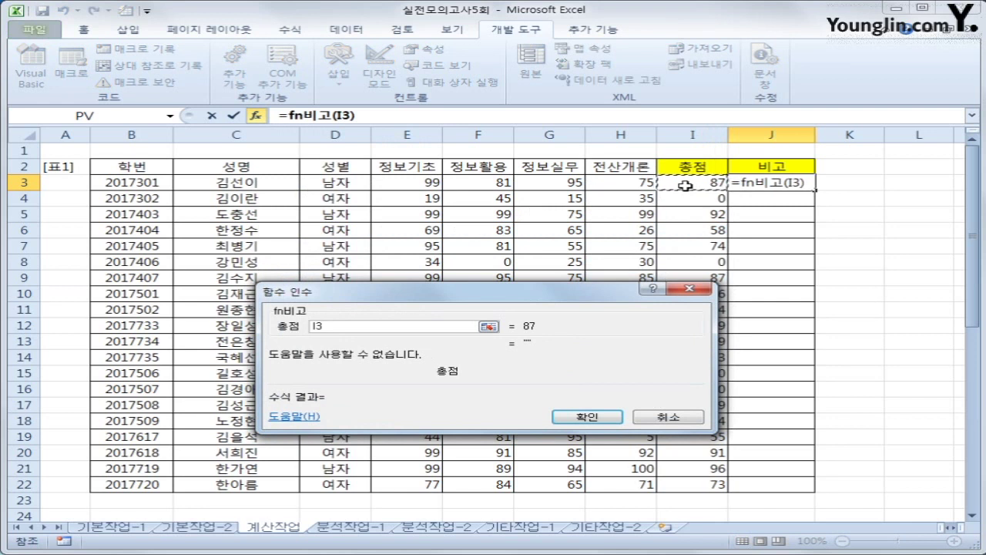
{"action": "left_click", "coordinate": [594, 418]}
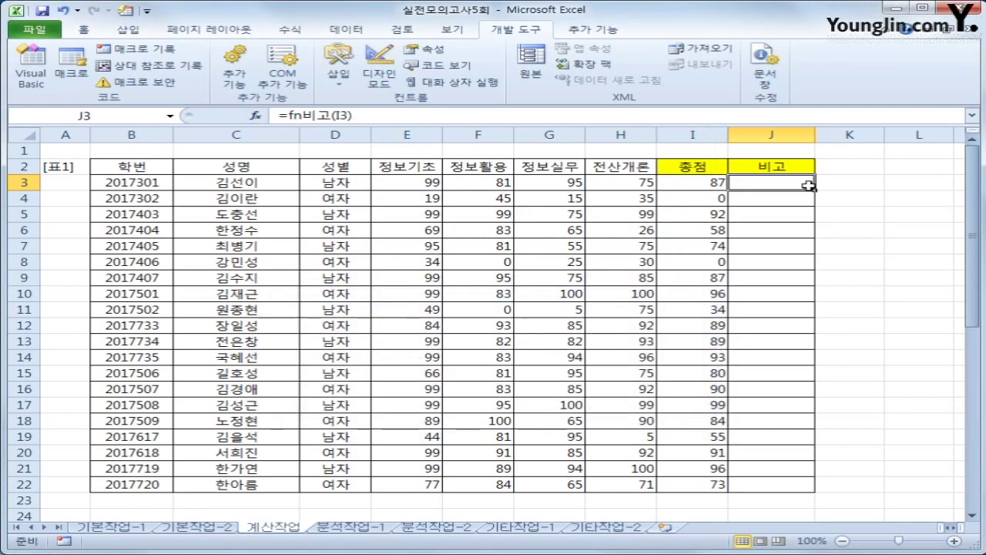
{"action": "double_click", "coordinate": [808, 185]}
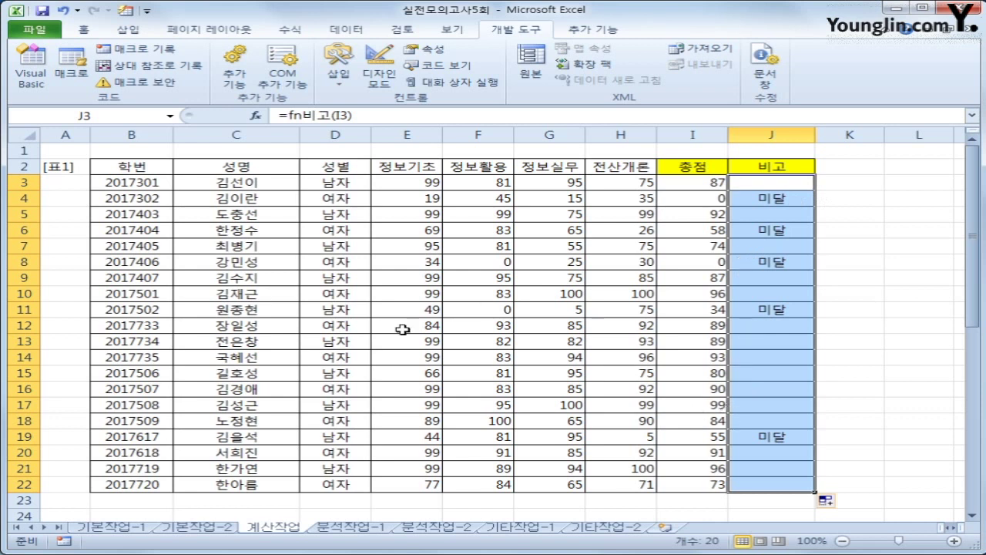
On the 분석작업-1 sheet, create a pivot table from B3:H26 in the existing worksheet at cell L8
{"action": "left_click", "coordinate": [345, 527]}
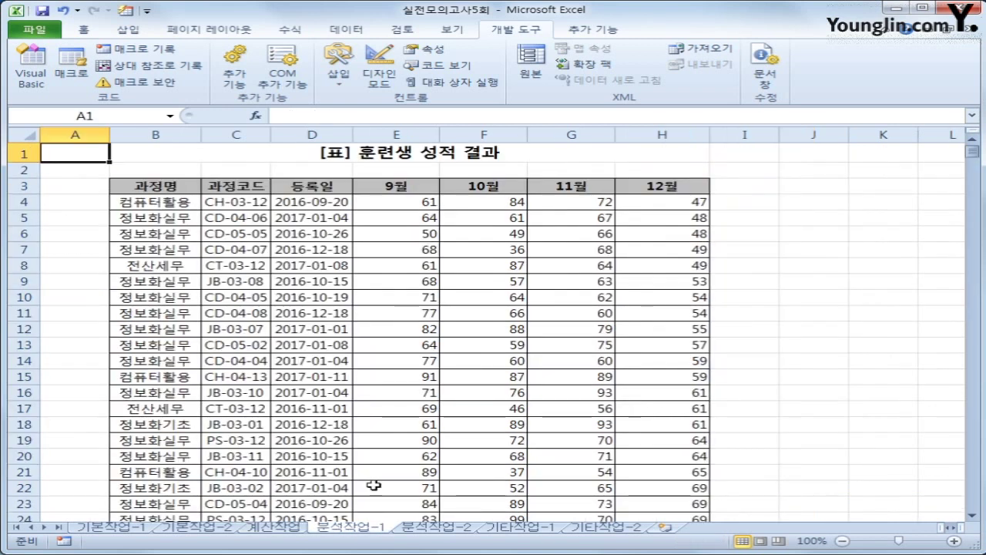
{"action": "left_click", "coordinate": [828, 314]}
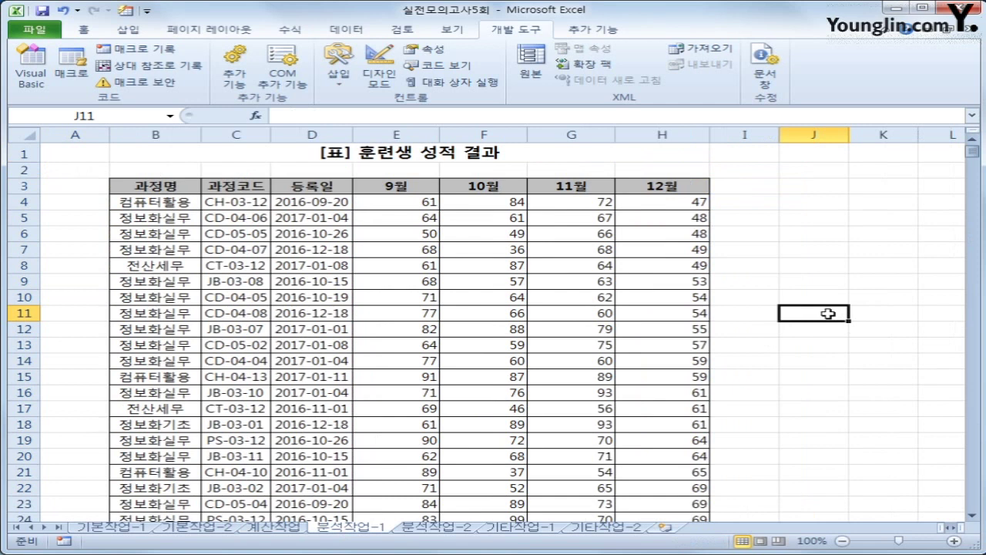
{"action": "left_click", "coordinate": [284, 229]}
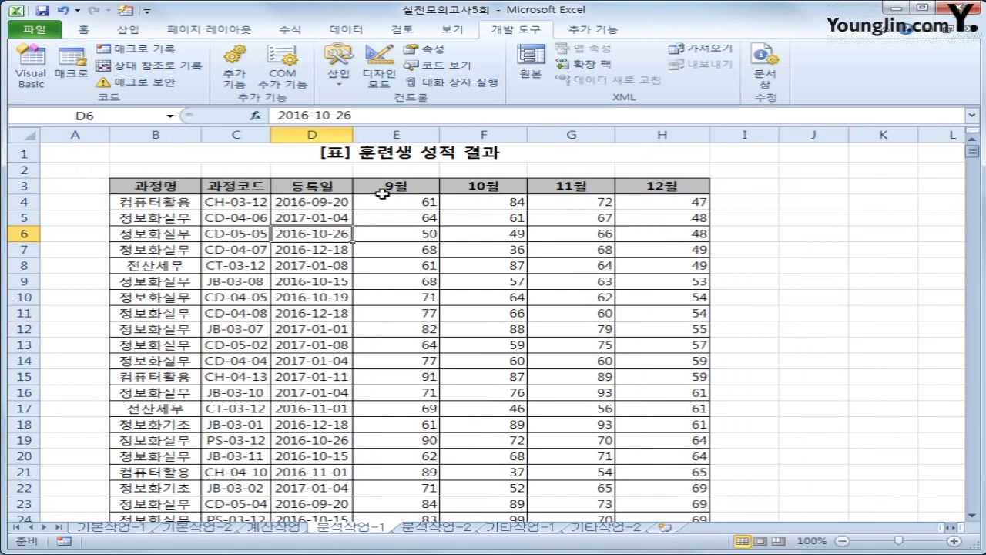
{"action": "left_click", "coordinate": [130, 32]}
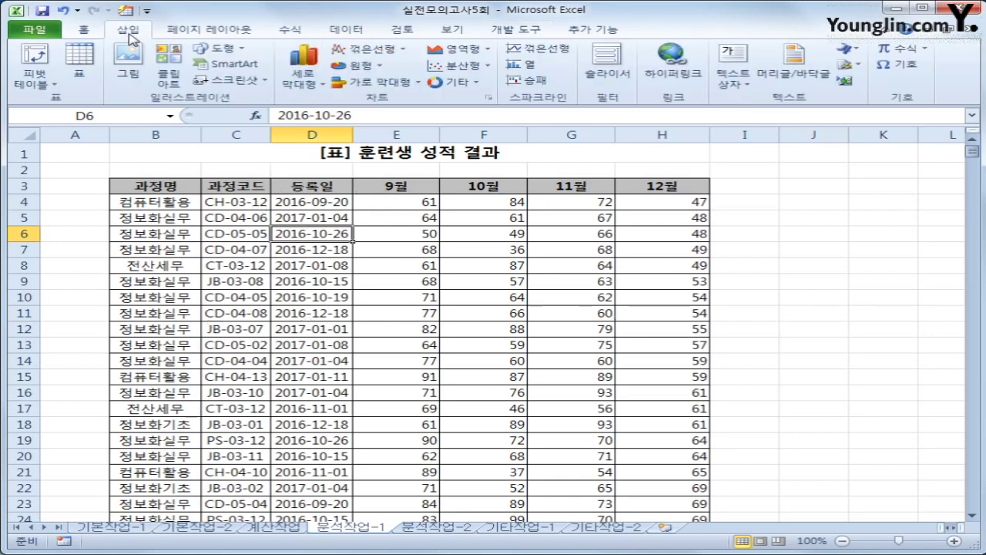
{"action": "left_click", "coordinate": [34, 63]}
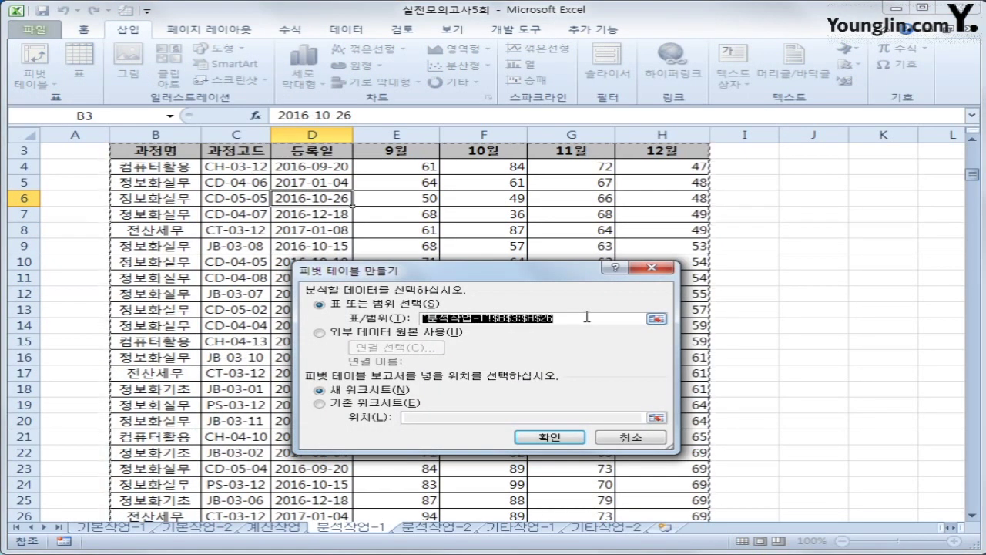
{"action": "scroll", "coordinate": [606, 318], "scroll_direction": "down", "scroll_amount": 2}
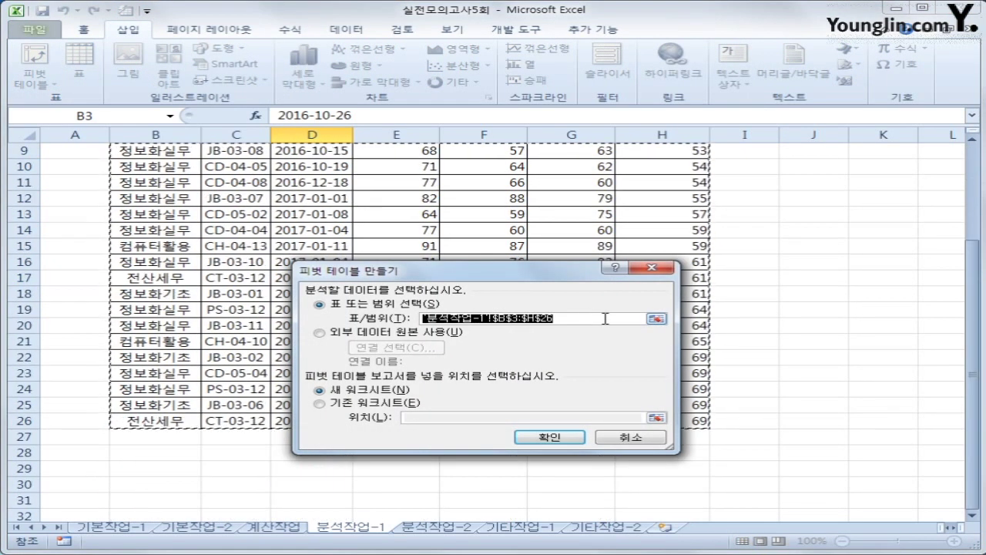
{"action": "left_click", "coordinate": [406, 406]}
{"action": "left_click", "coordinate": [425, 419]}
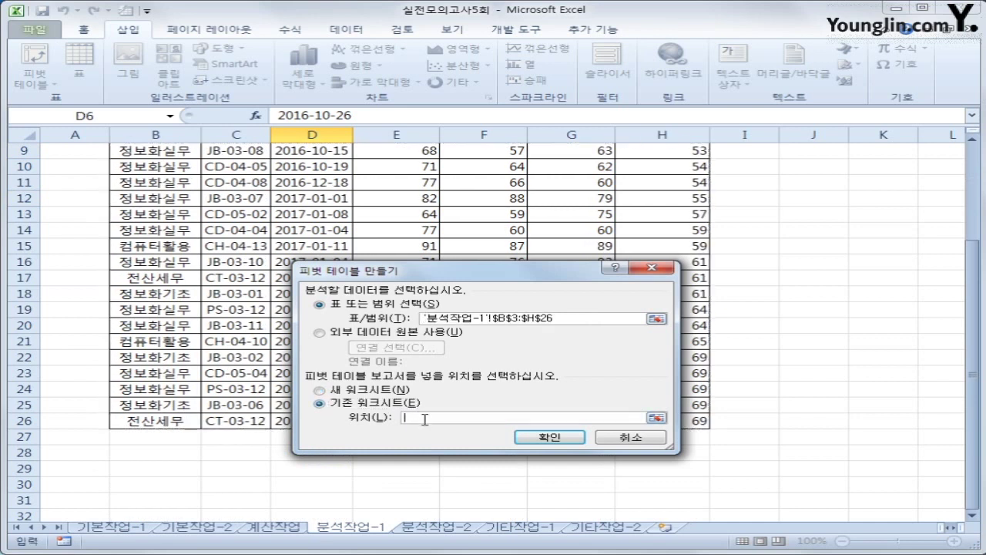
{"action": "scroll", "coordinate": [786, 381], "scroll_direction": "up", "scroll_amount": 3}
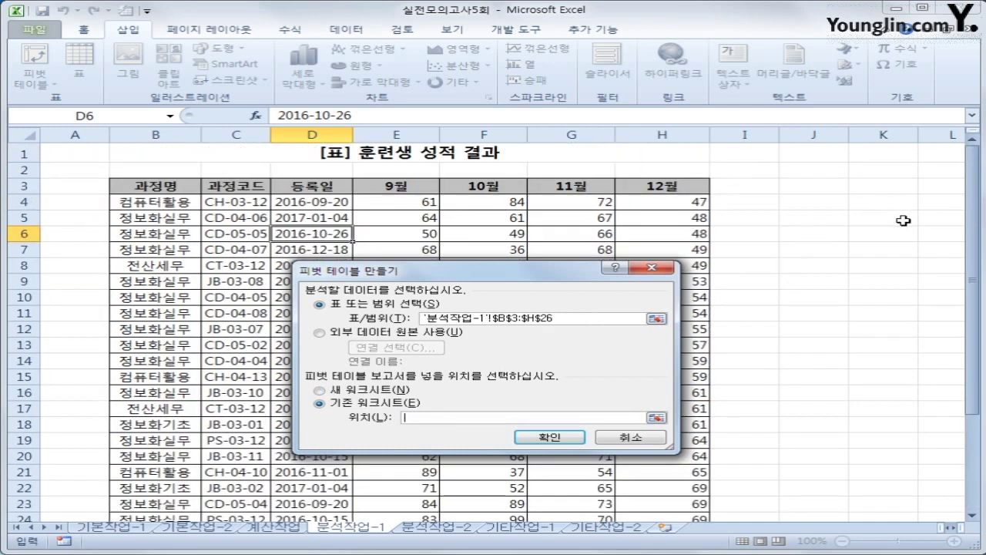
{"action": "left_click", "coordinate": [934, 247]}
{"action": "left_click", "coordinate": [937, 265]}
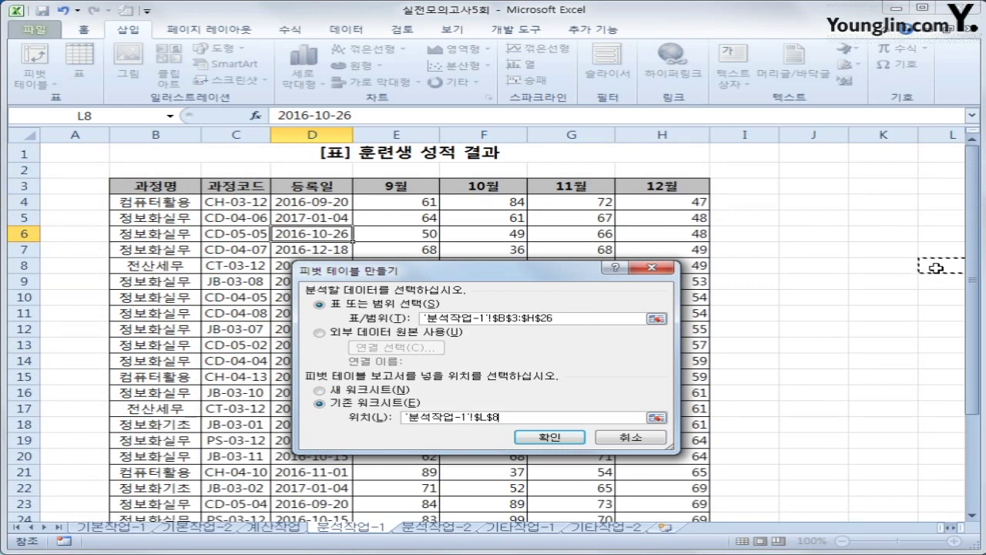
{"action": "left_click", "coordinate": [558, 437]}
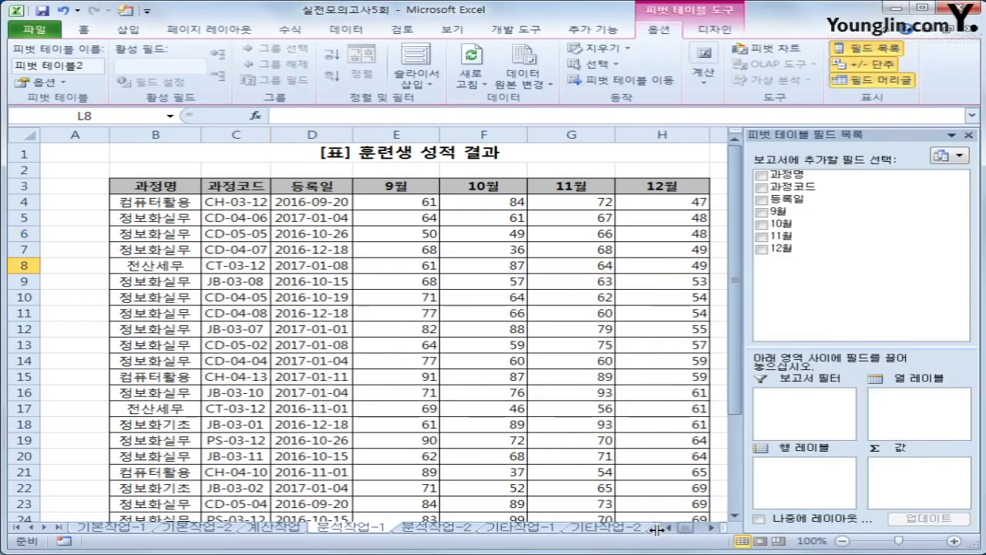
Use 과정코드 as the pivot table's report filter and 과정명 as its row label
{"action": "left_click", "coordinate": [713, 527]}
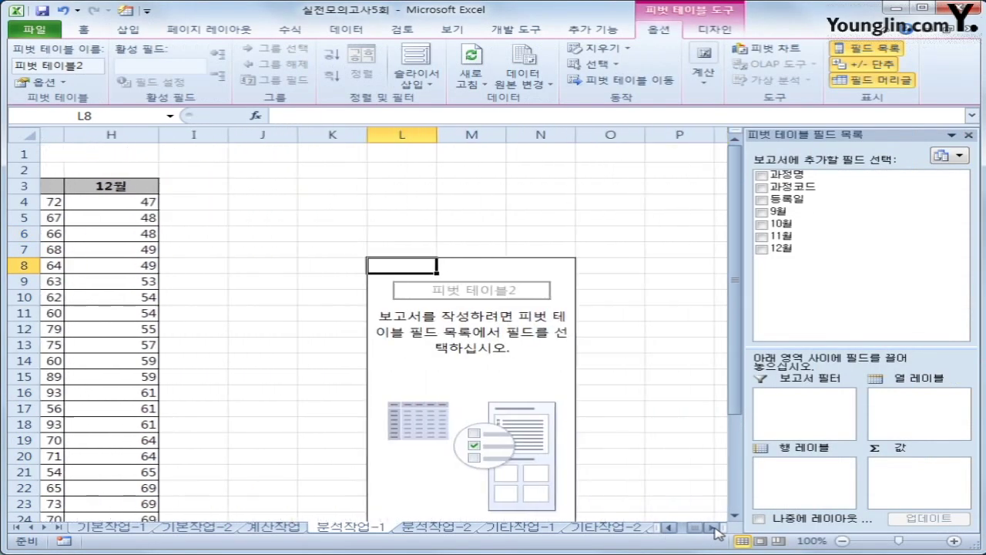
{"action": "scroll", "coordinate": [703, 507], "scroll_direction": "down", "scroll_amount": 2}
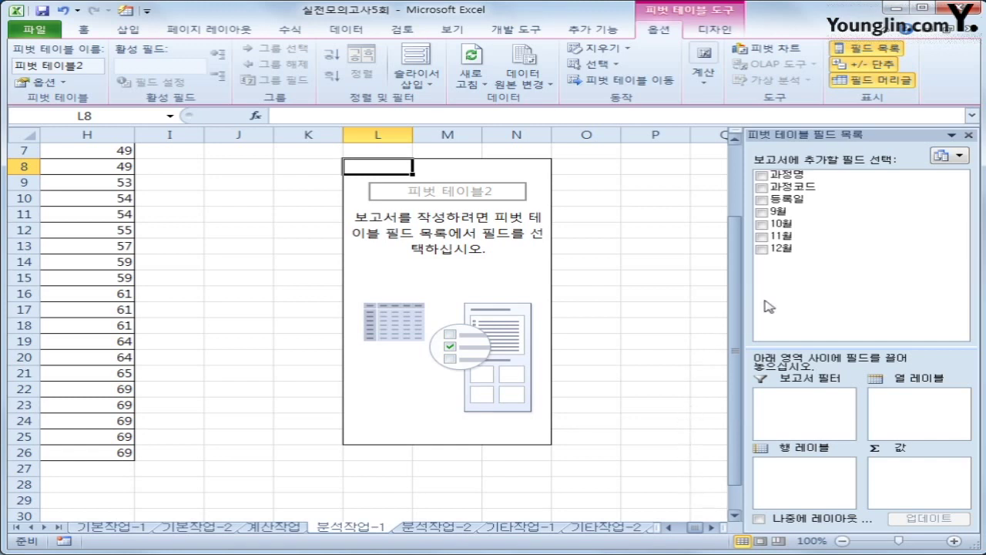
{"action": "left_click_drag", "start_coordinate": [797, 187], "coordinate": [811, 417]}
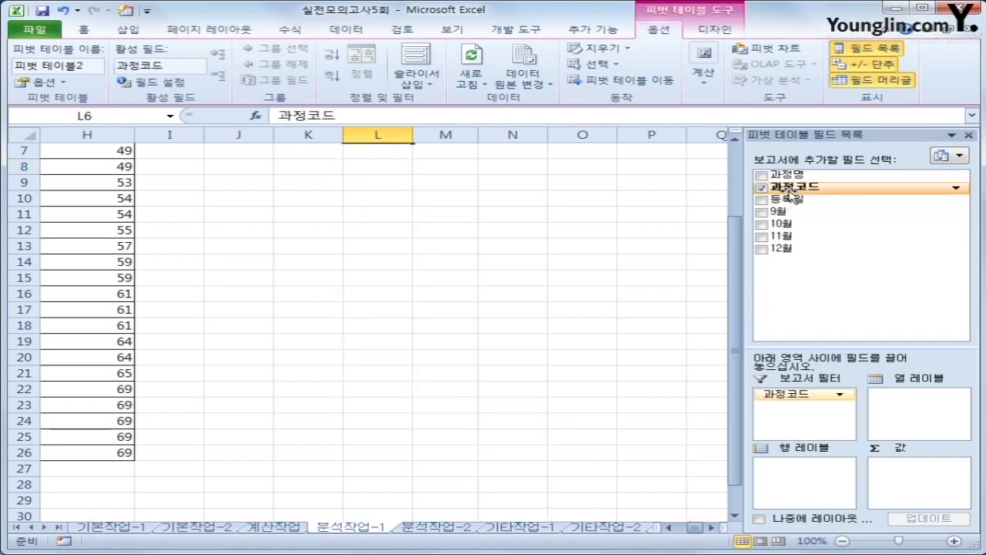
{"action": "left_click_drag", "start_coordinate": [786, 175], "coordinate": [799, 486]}
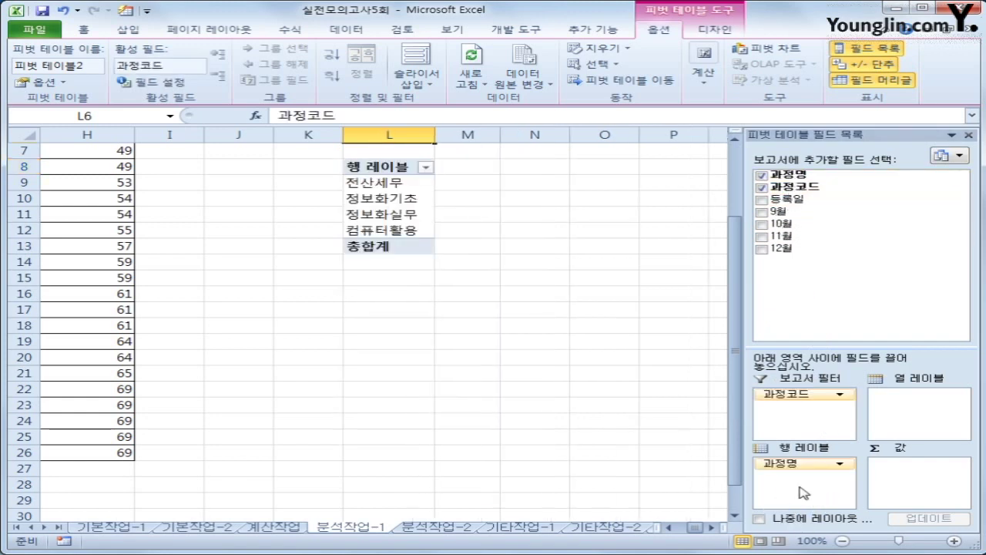
Add 9월, 10월, 11월 and 12월 as pivot values and move Σ 값 from the column labels to the row labels
{"action": "left_click_drag", "start_coordinate": [928, 469], "coordinate": [928, 472]}
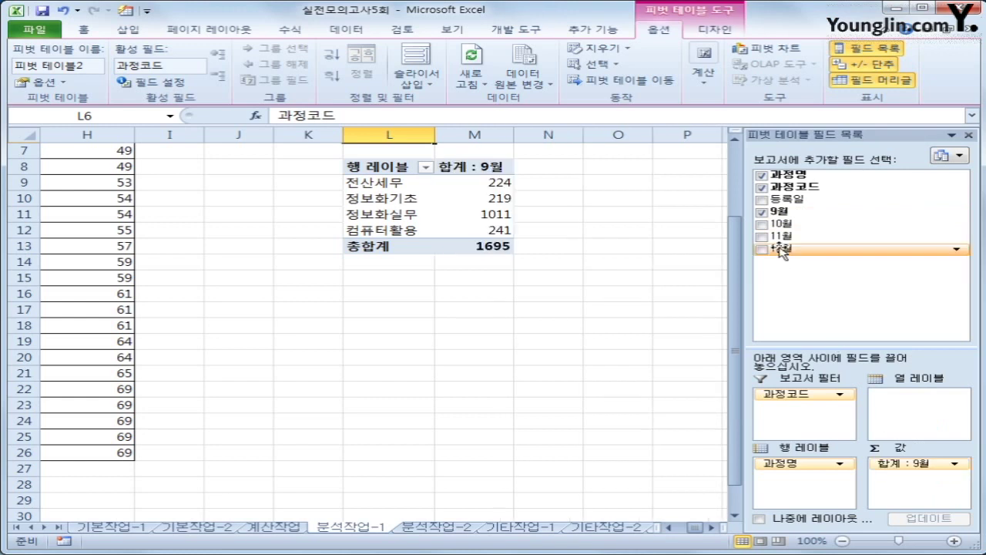
{"action": "left_click_drag", "start_coordinate": [782, 223], "coordinate": [897, 486]}
{"action": "left_click_drag", "start_coordinate": [792, 249], "coordinate": [917, 503]}
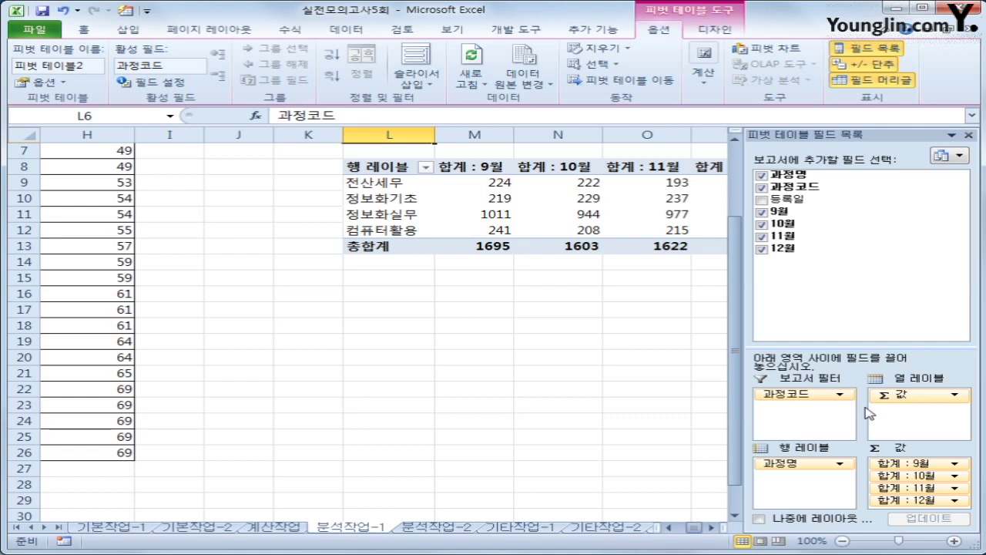
{"action": "mouse_move", "coordinate": [680, 213]}
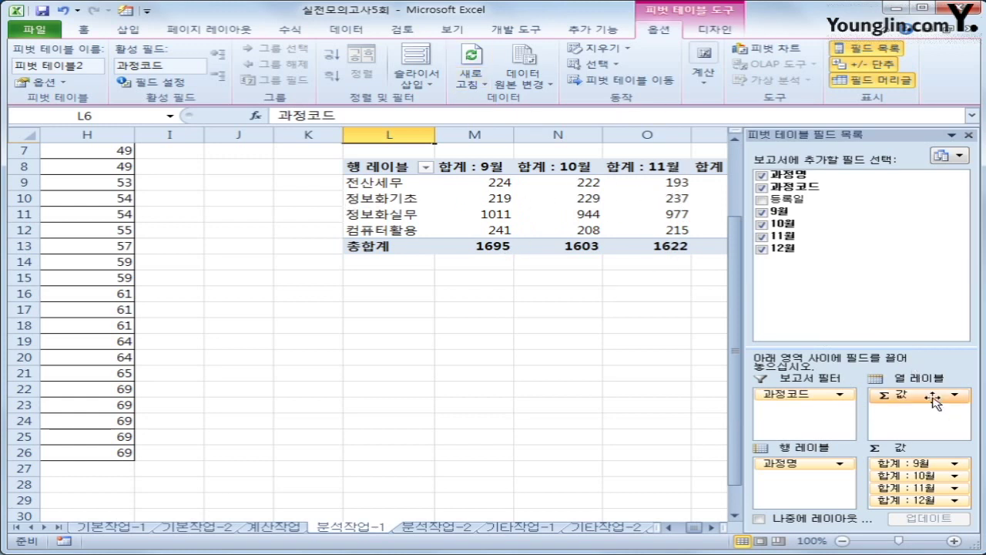
{"action": "left_click_drag", "start_coordinate": [943, 397], "coordinate": [804, 497]}
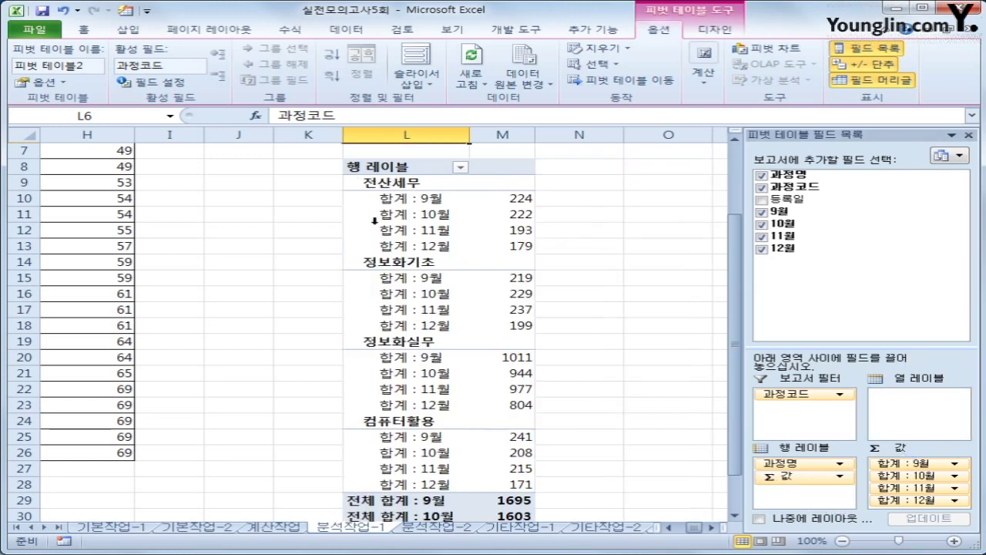
Change the pivot table's report layout to tabular form (테이블 형식으로 표시)
{"action": "left_click", "coordinate": [364, 168]}
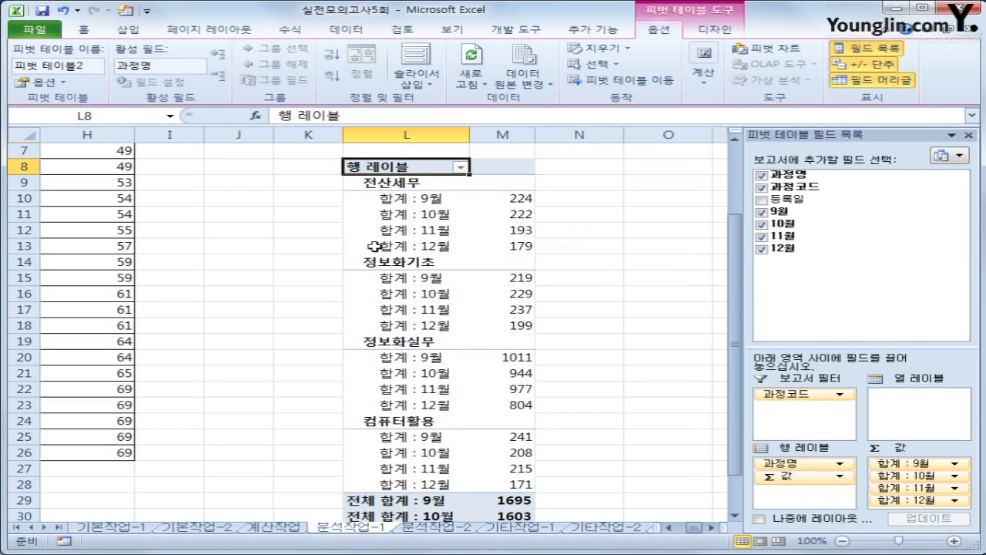
{"action": "left_click", "coordinate": [715, 31]}
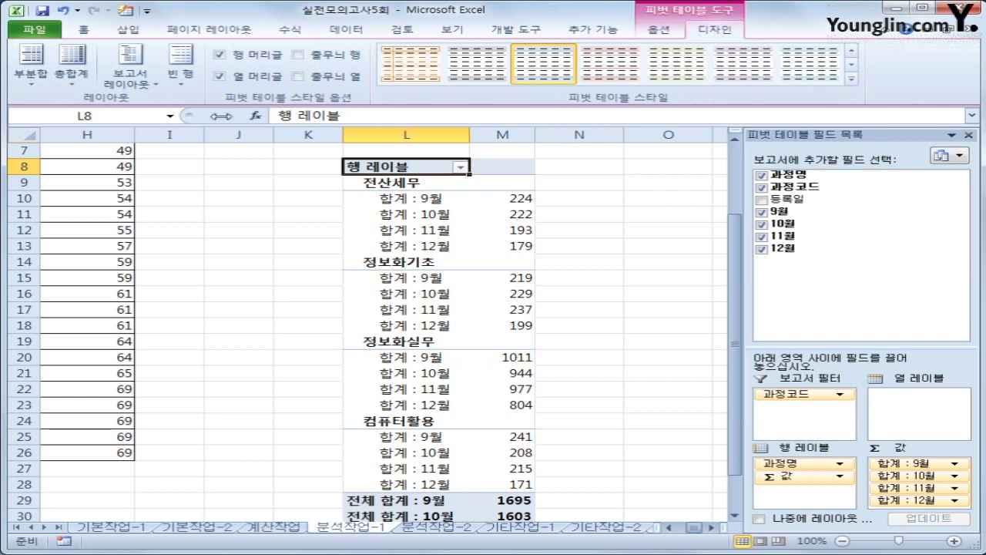
{"action": "left_click", "coordinate": [117, 83]}
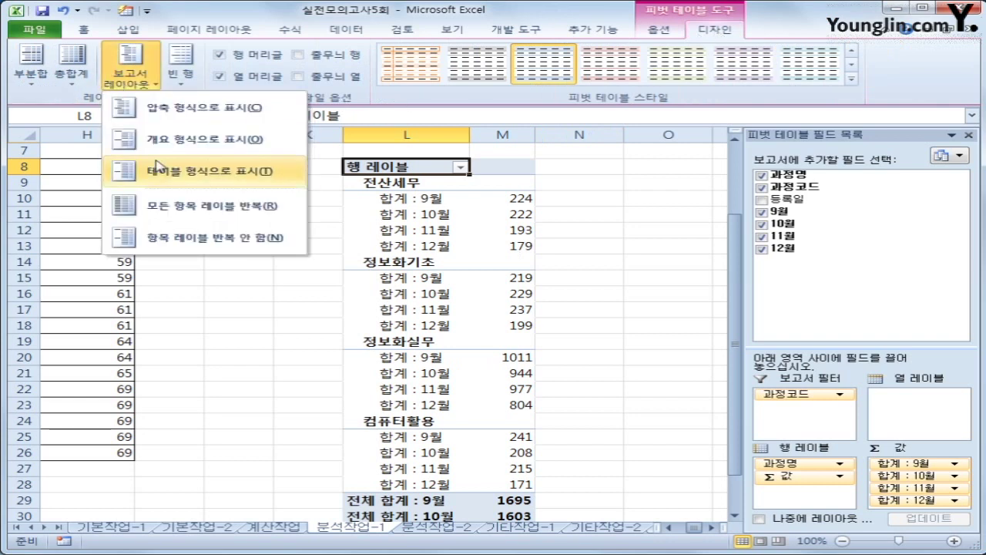
{"action": "left_click", "coordinate": [154, 171]}
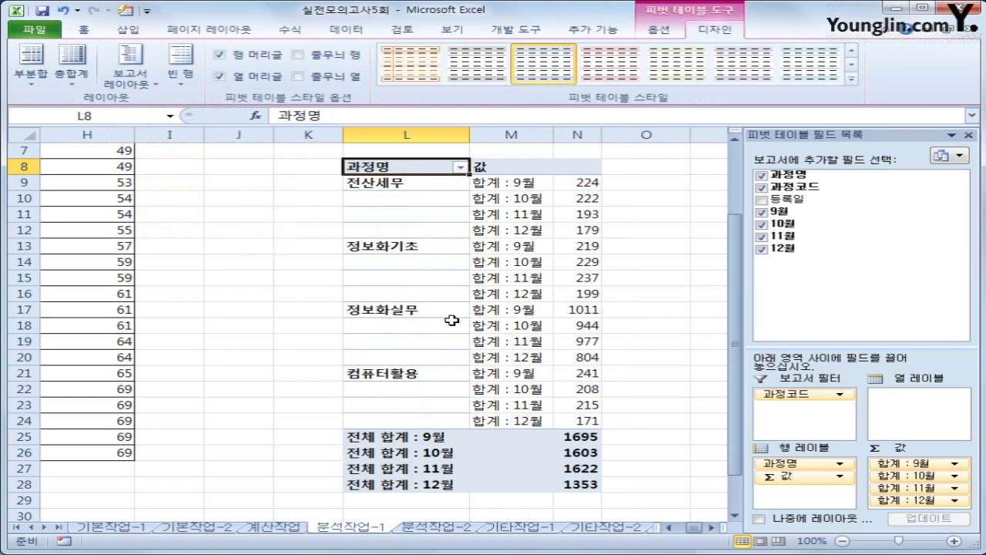
Start a new calculated field for the pivot table and name it 평균
{"action": "scroll", "coordinate": [451, 320], "scroll_direction": "up", "scroll_amount": 1}
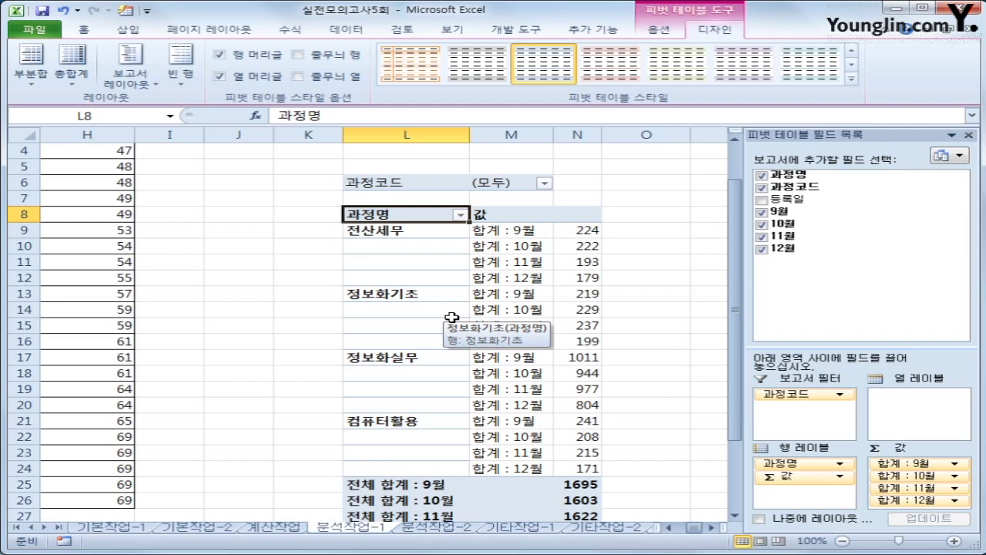
{"action": "left_click", "coordinate": [658, 33]}
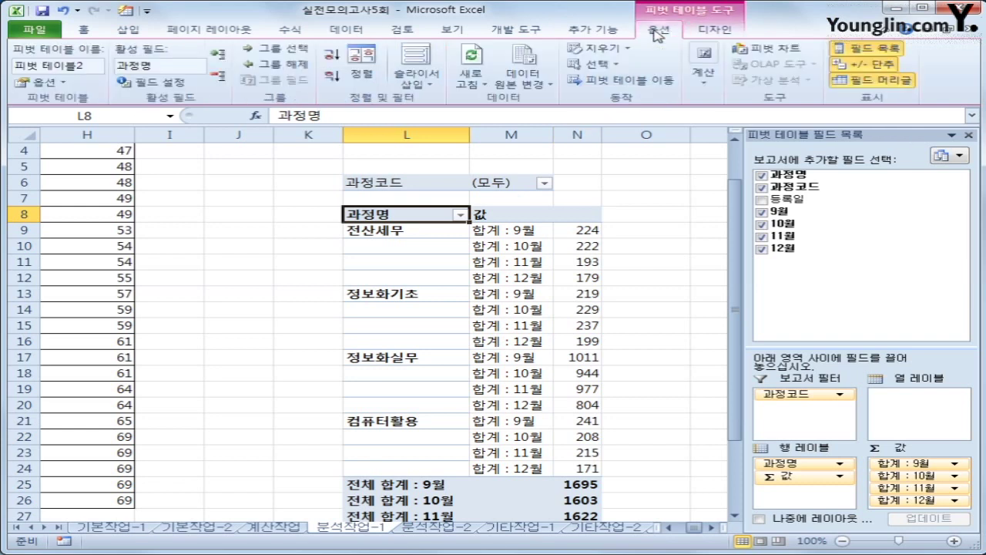
{"action": "left_click", "coordinate": [702, 77]}
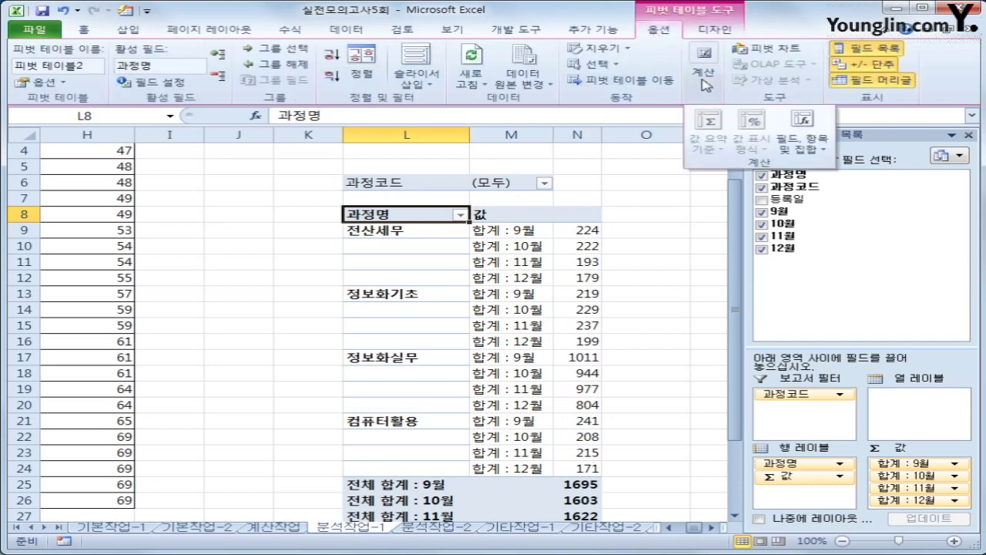
{"action": "left_click", "coordinate": [803, 145]}
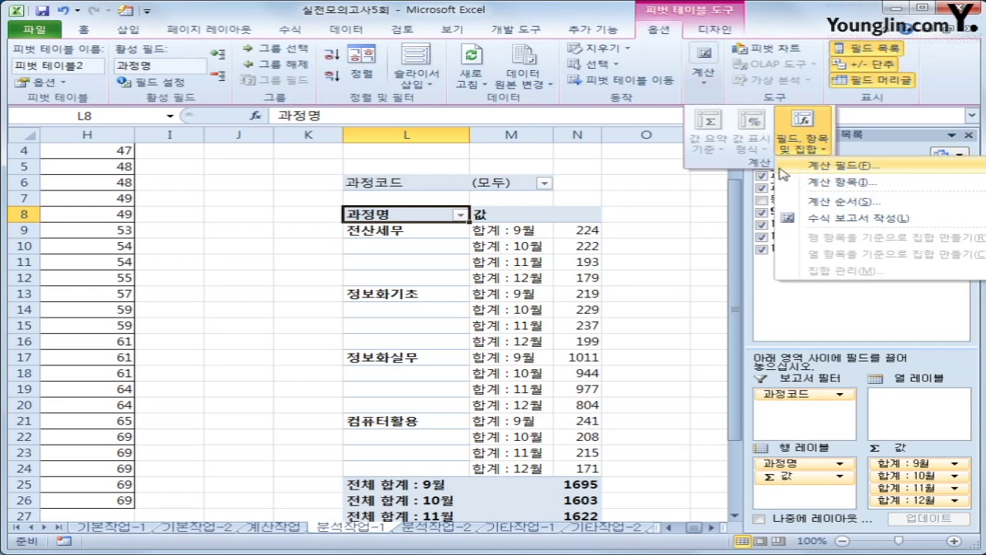
{"action": "left_click", "coordinate": [801, 167]}
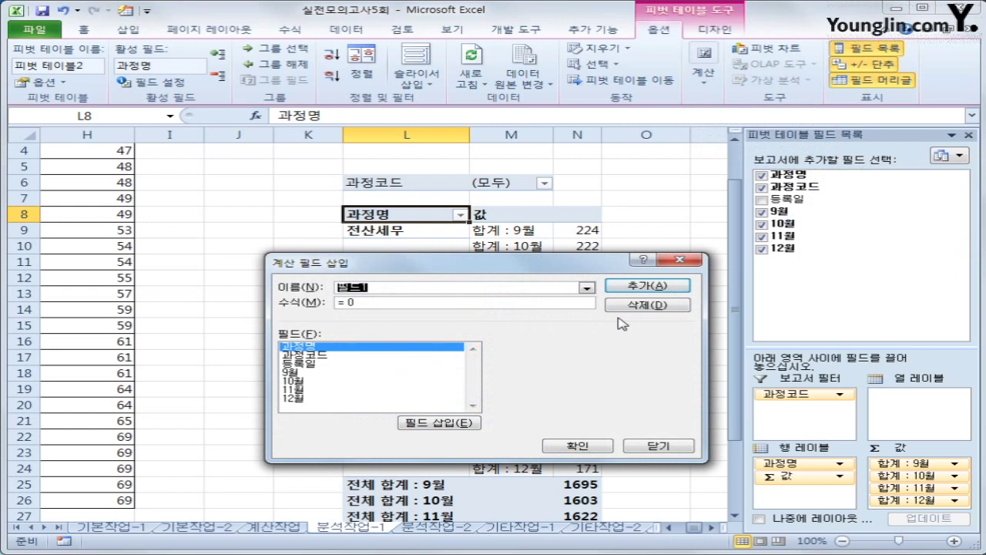
{"action": "type", "text": "ssdd"}
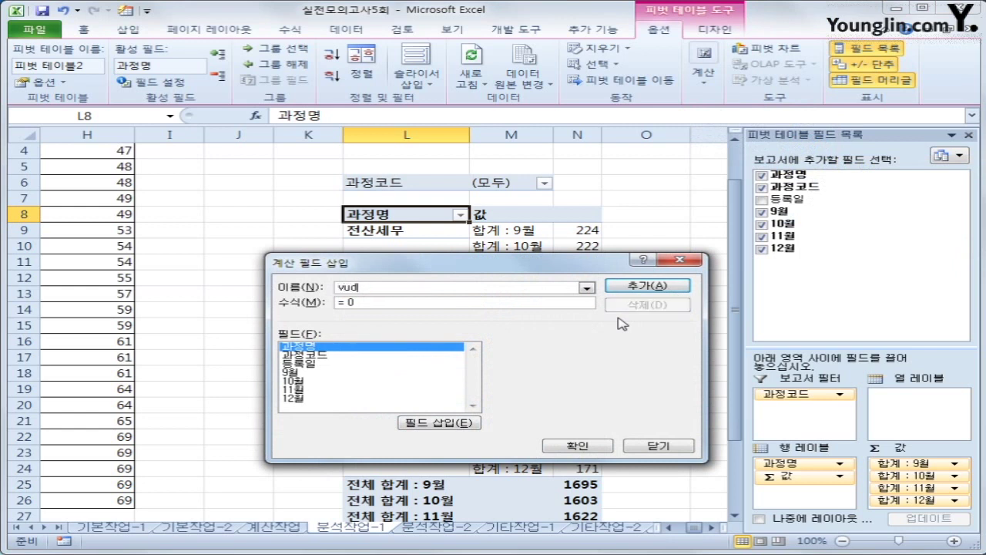
{"action": "key", "text": "BackSpace"}
{"action": "key", "text": "BackSpace"}
{"action": "key", "text": "BackSpace"}
{"action": "key", "text": "BackSpace"}
{"action": "type", "text": "평균"}
Give the 평균 field the formula =average('9월', '10월', '11월', '12월') and add it to the pivot table
{"action": "key", "text": "Tab"}
{"action": "type", "text": "ㅋ"}
{"action": "key", "text": "BackSpace"}
{"action": "type", "text": "=average("}
{"action": "double_click", "coordinate": [328, 374]}
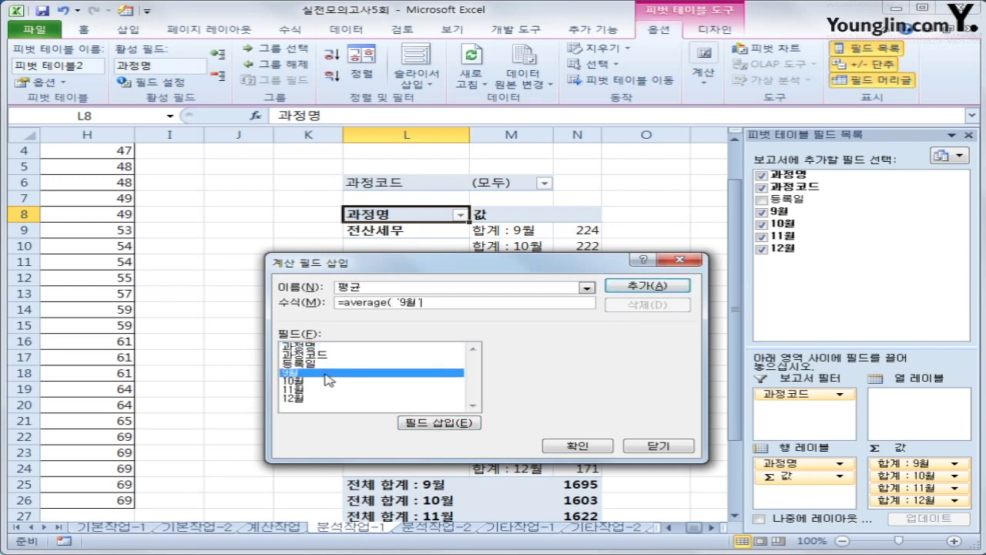
{"action": "type", "text": ","}
{"action": "double_click", "coordinate": [322, 382]}
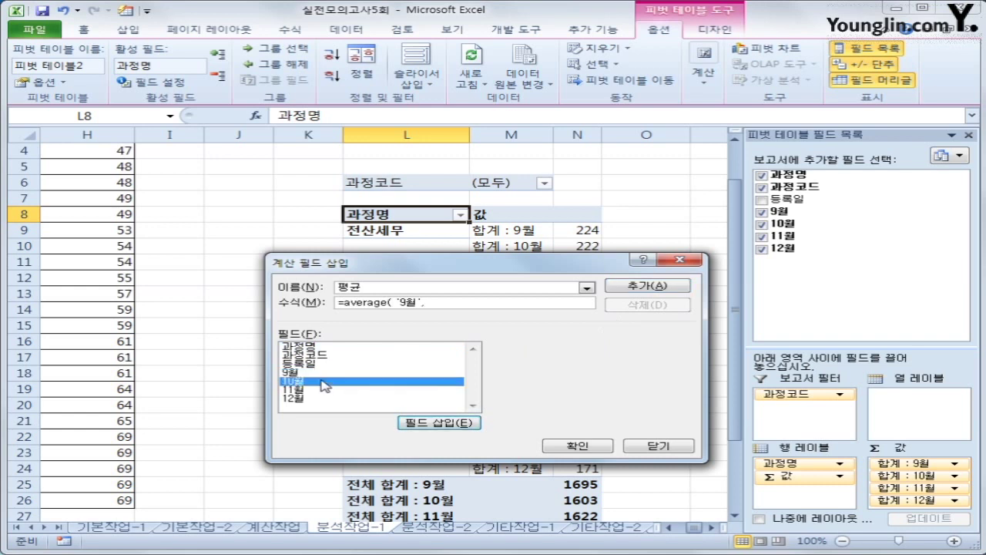
{"action": "type", "text": ","}
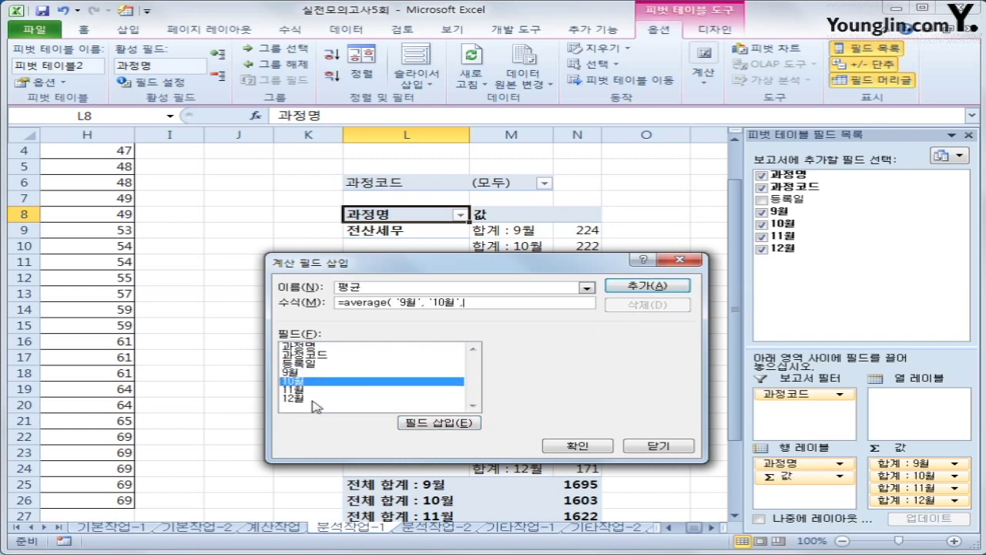
{"action": "double_click", "coordinate": [315, 390]}
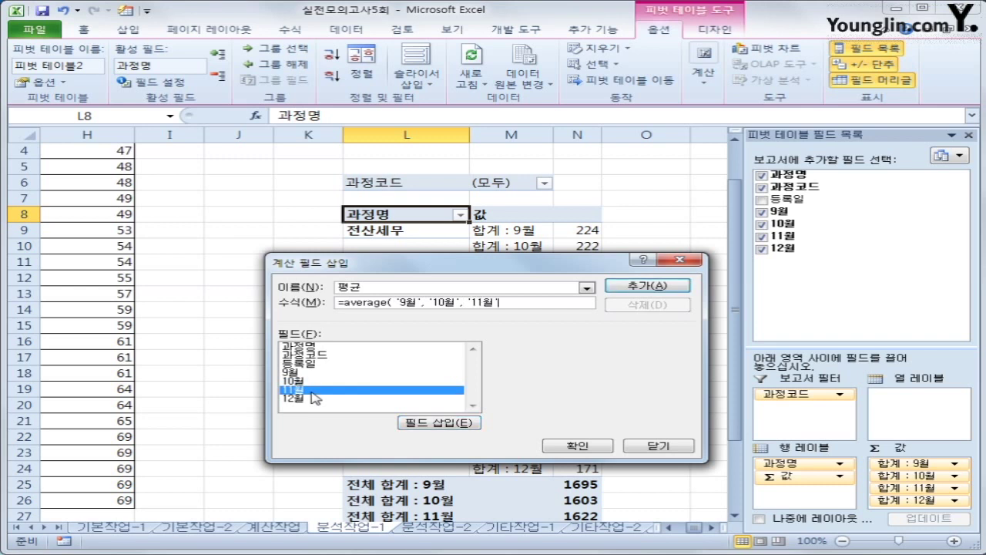
{"action": "type", "text": ","}
{"action": "double_click", "coordinate": [313, 401]}
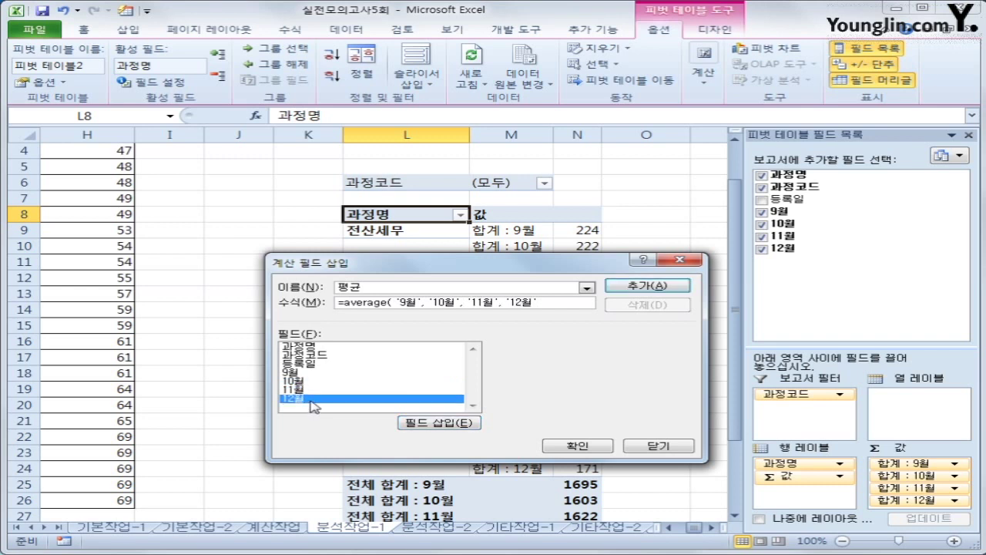
{"action": "type", "text": "))"}
{"action": "left_click", "coordinate": [653, 287]}
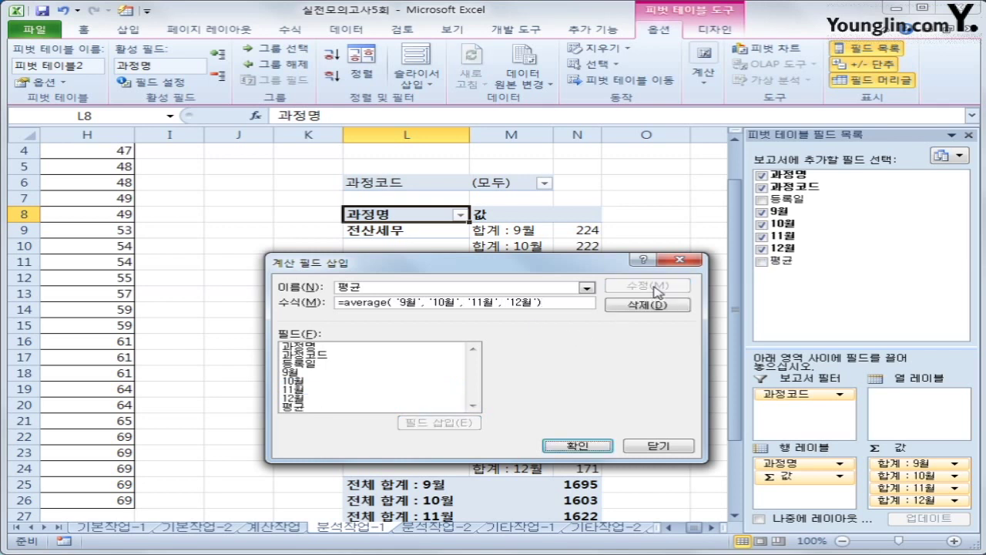
{"action": "left_click", "coordinate": [603, 447]}
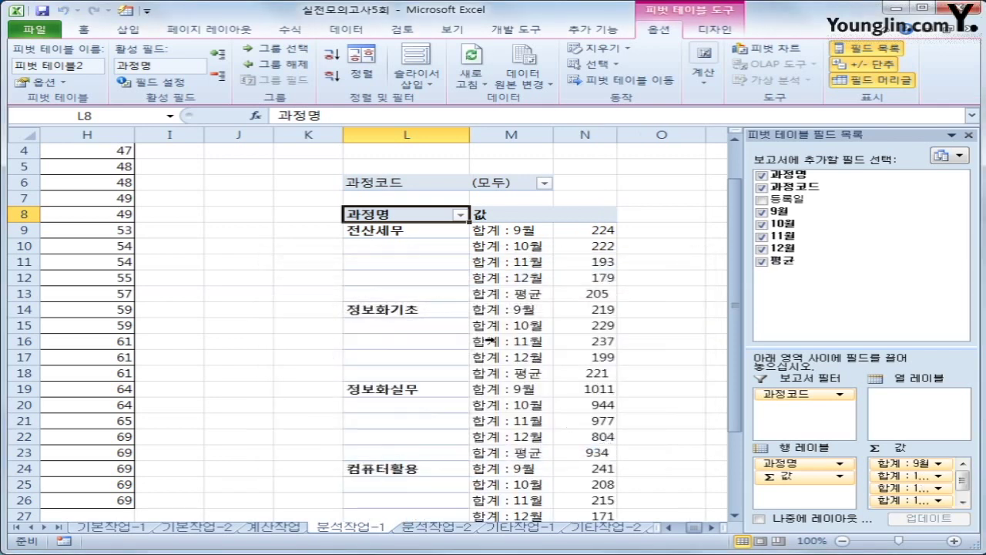
Extract the detail records behind the 9월 total of 전산세무 in N9 to a new sheet
{"action": "left_click", "coordinate": [514, 293]}
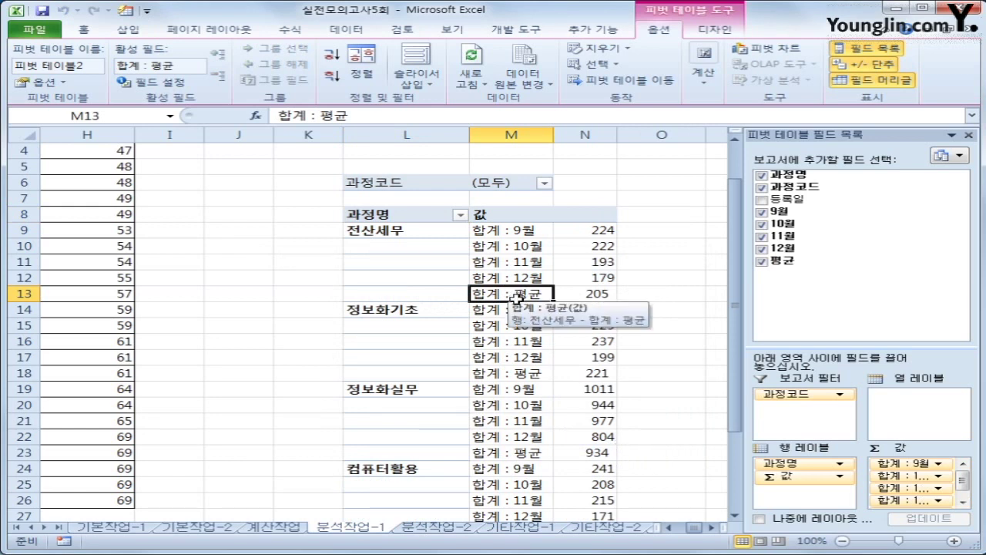
{"action": "left_click", "coordinate": [600, 233]}
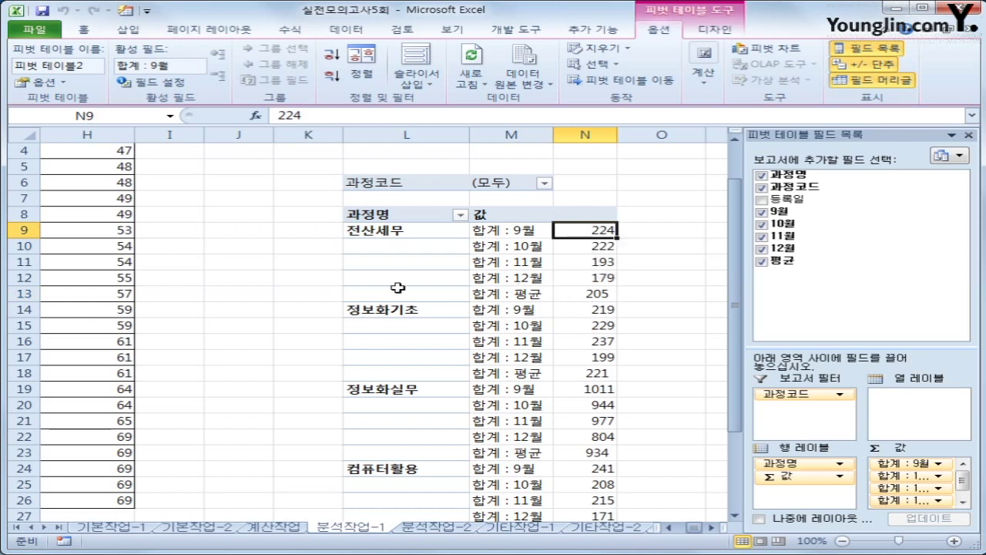
{"action": "left_click", "coordinate": [583, 293]}
{"action": "left_click", "coordinate": [600, 230]}
{"action": "double_click", "coordinate": [600, 230]}
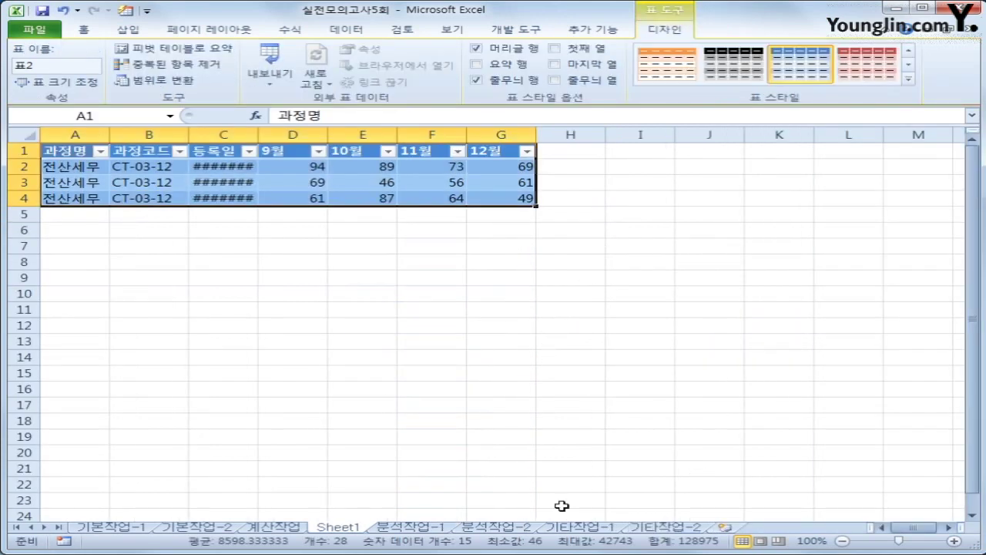
Rename Sheet1 as 전산세무 and auto-fit its 등록일 column so the dates fit
{"action": "left_click", "coordinate": [407, 528]}
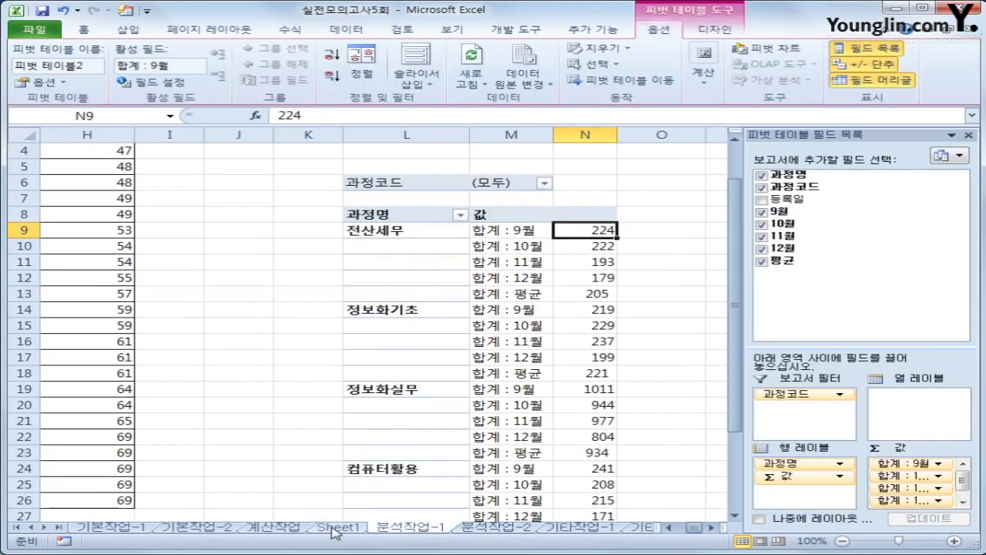
{"action": "left_click", "coordinate": [337, 528]}
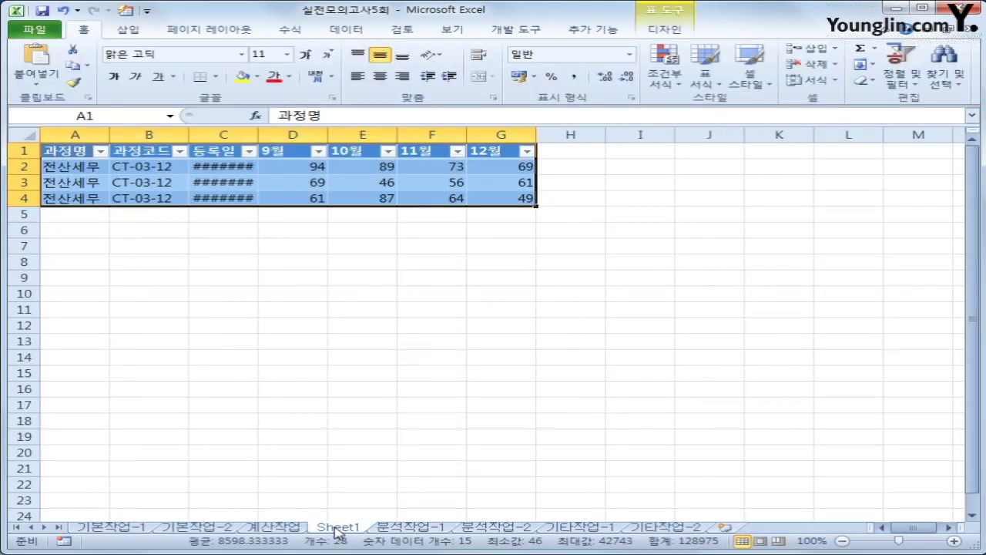
{"action": "double_click", "coordinate": [336, 528]}
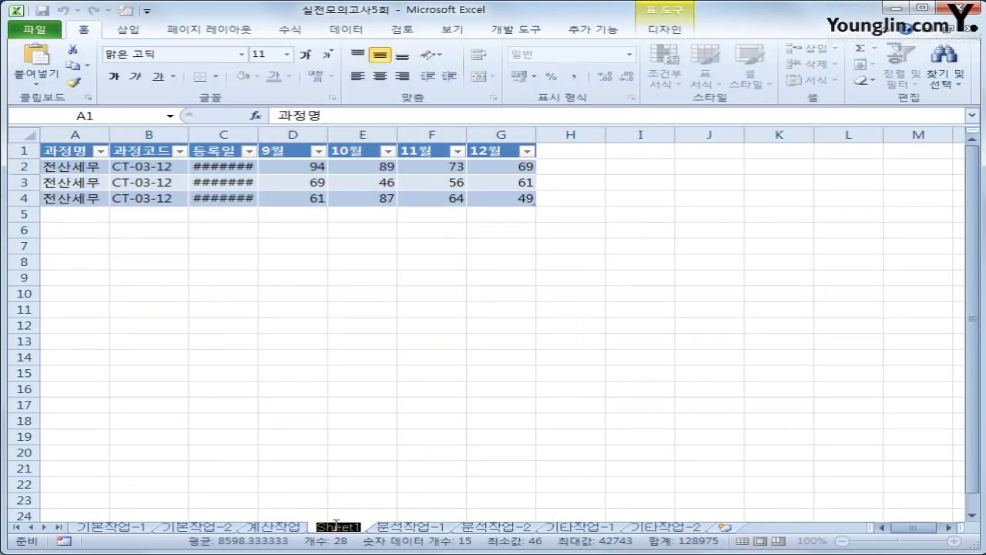
{"action": "key", "text": "BackSpace"}
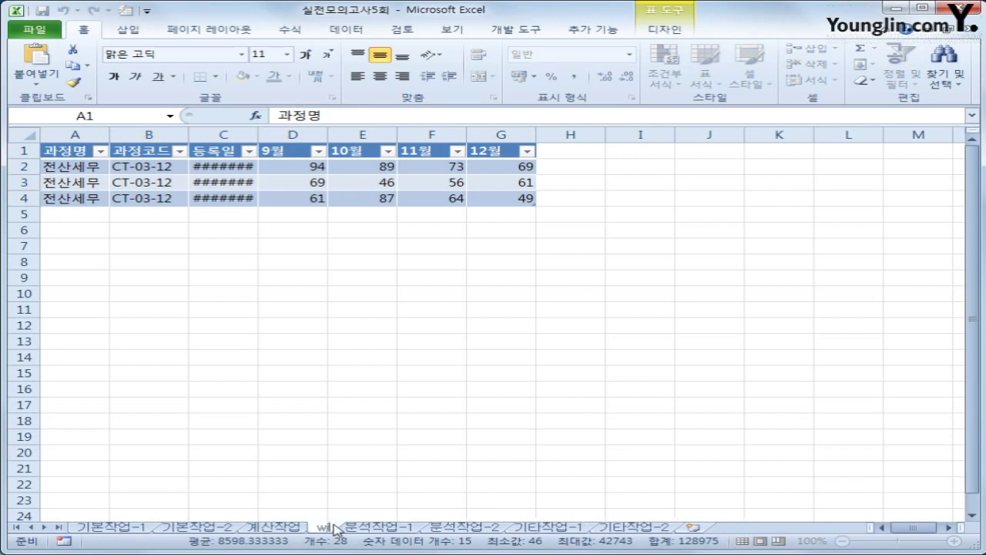
{"action": "type", "text": "전산세무"}
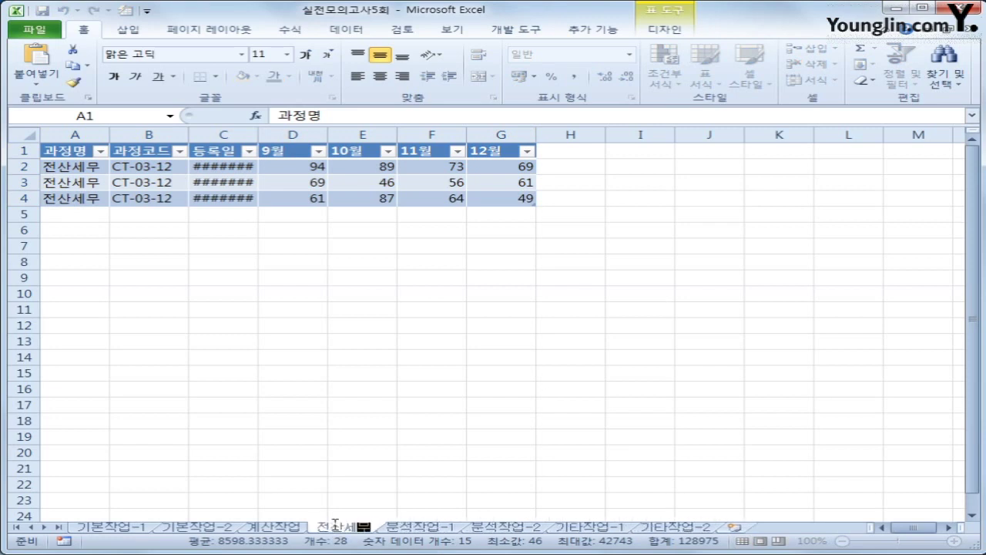
{"action": "key", "text": "Return"}
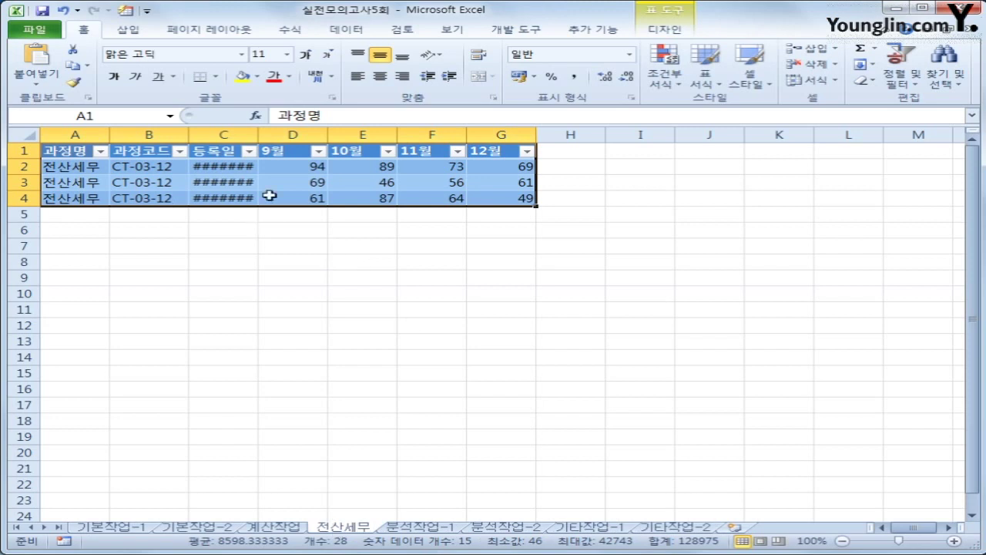
{"action": "left_click", "coordinate": [239, 136]}
{"action": "double_click", "coordinate": [256, 136]}
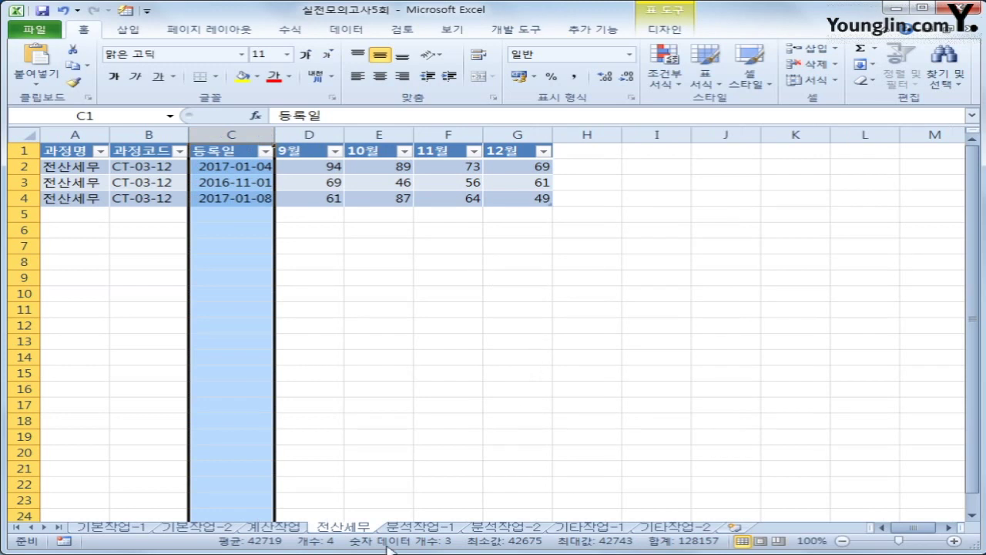
On the 분석작업-2 sheet, select empty cell E7 and start recording a macro named 미래가치
{"action": "left_click", "coordinate": [505, 527]}
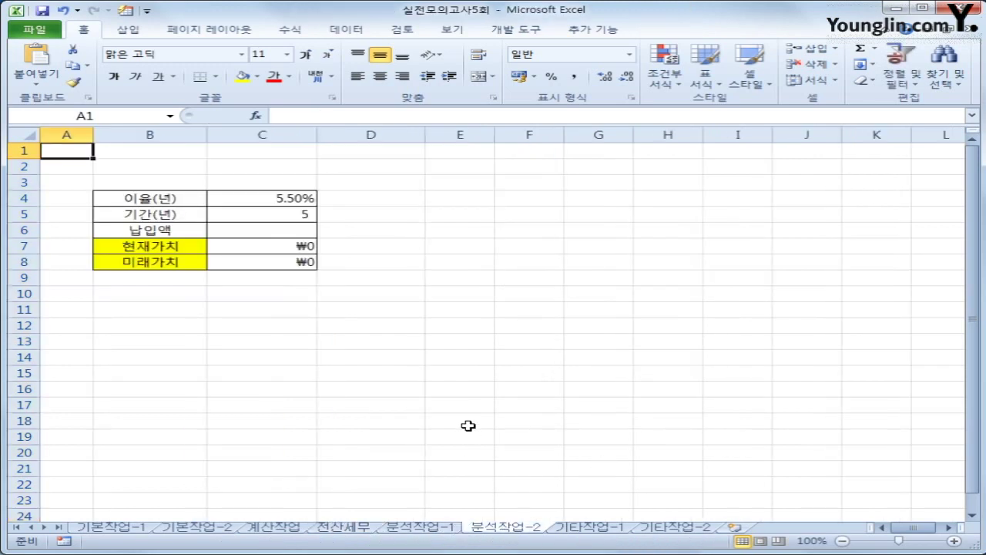
{"action": "left_click", "coordinate": [443, 247]}
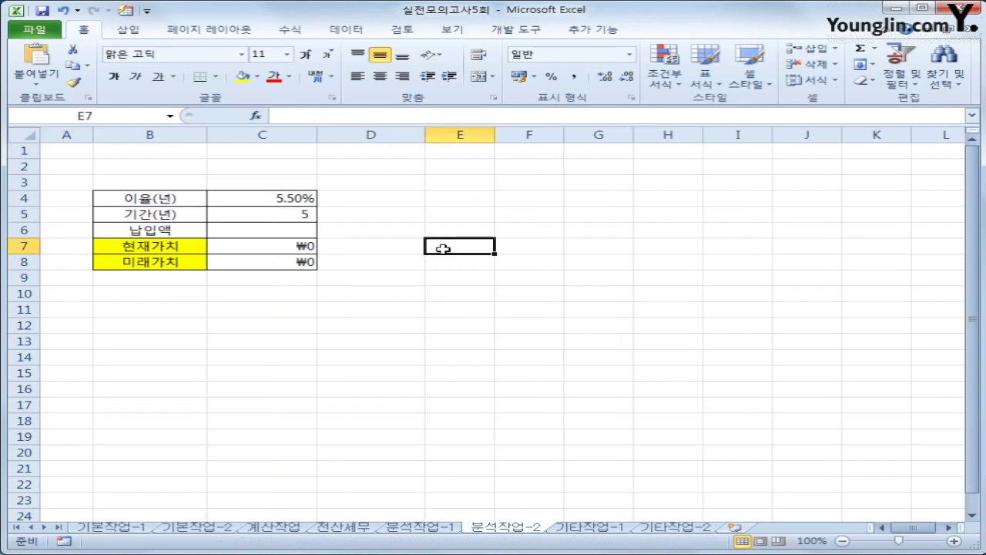
{"action": "left_click", "coordinate": [64, 541]}
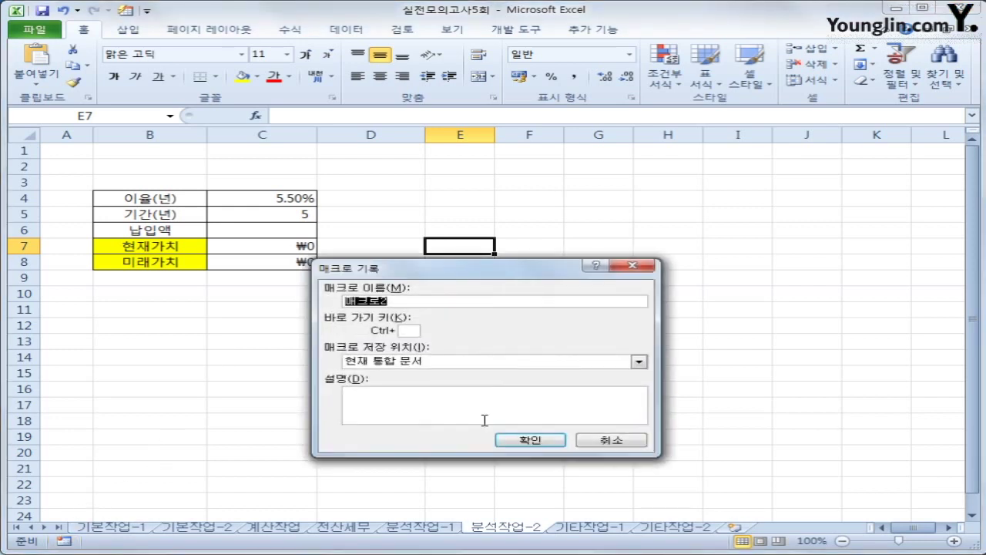
{"action": "type", "text": "미래가치"}
{"action": "key", "text": "Return"}
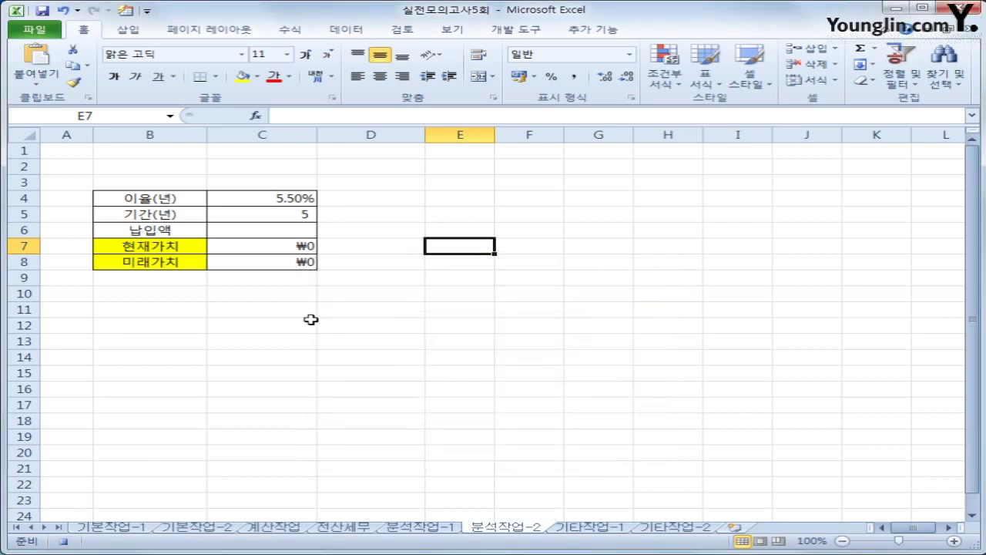
Goal Seek cell C8 to 20000000 by changing C6, accept the solution, and stop recording the macro
{"action": "left_click", "coordinate": [280, 263]}
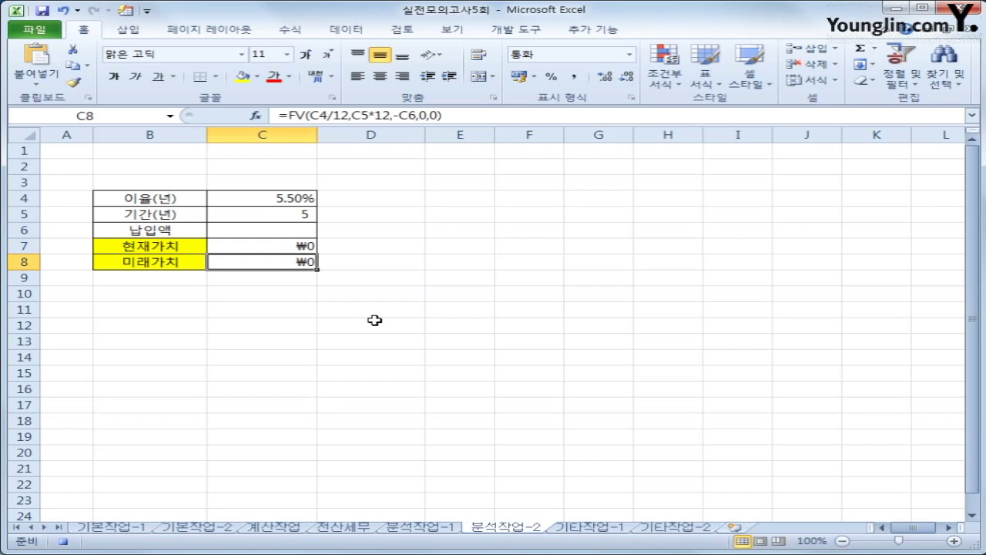
{"action": "left_click", "coordinate": [348, 31]}
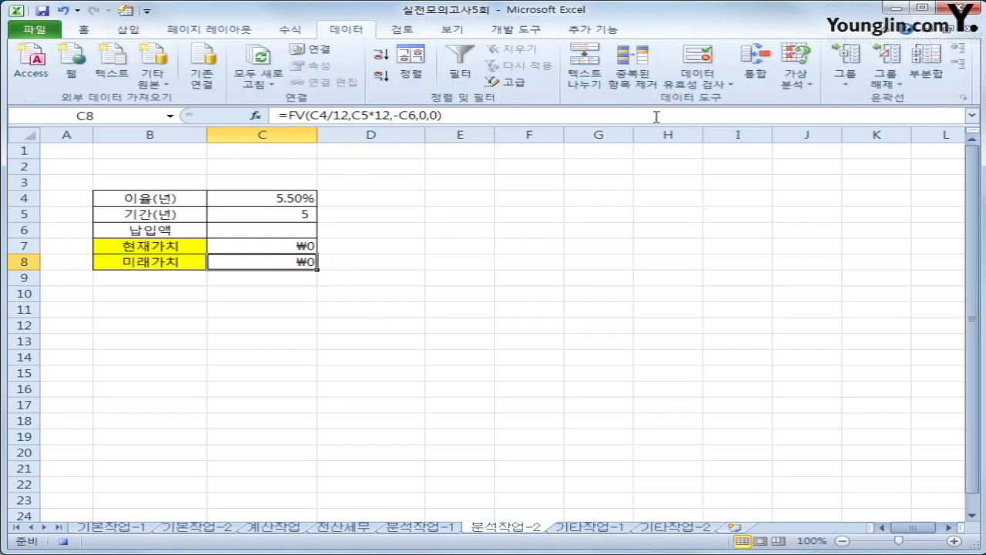
{"action": "left_click", "coordinate": [796, 77]}
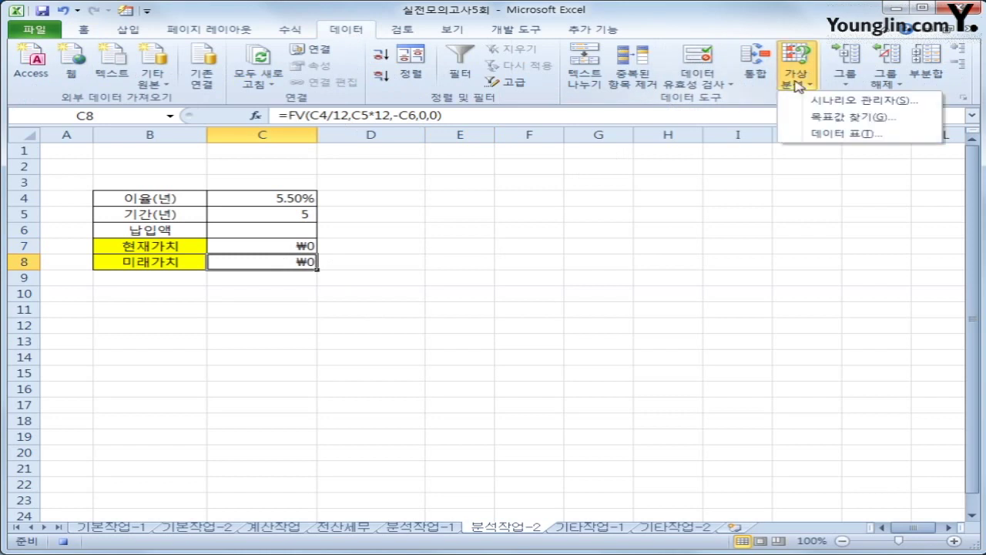
{"action": "left_click", "coordinate": [847, 117]}
{"action": "left_click_drag", "start_coordinate": [466, 311], "coordinate": [616, 222]}
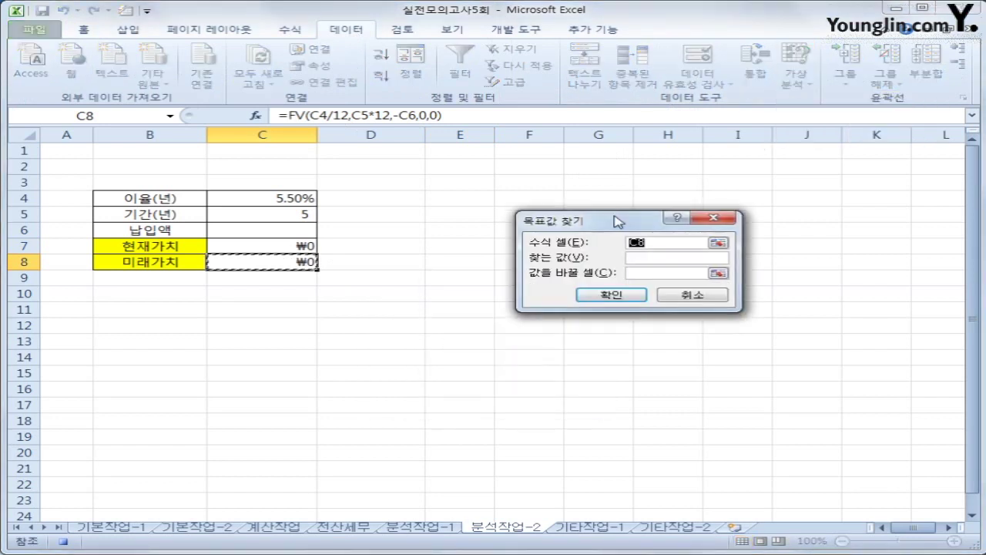
{"action": "left_click", "coordinate": [643, 258]}
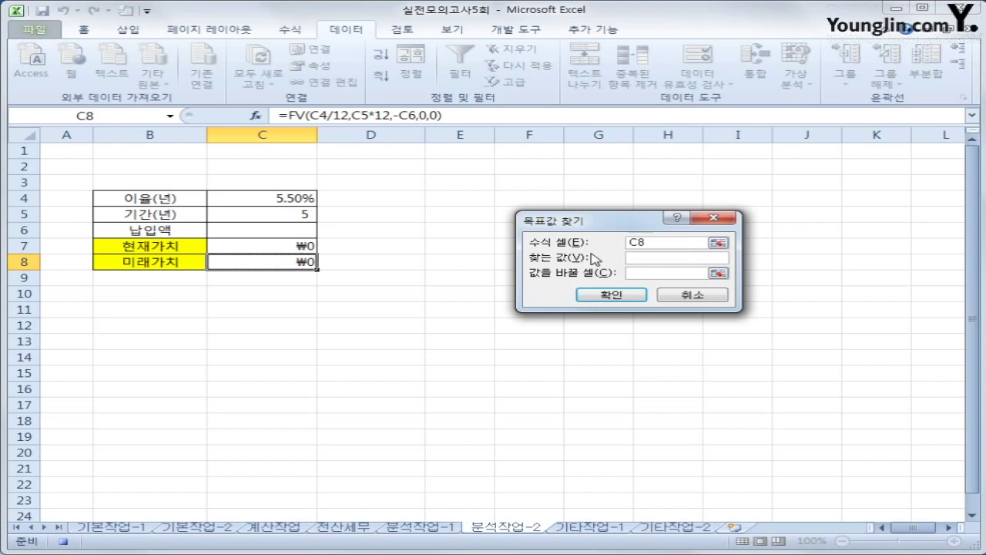
{"action": "type", "text": "20000000"}
{"action": "left_click", "coordinate": [644, 274]}
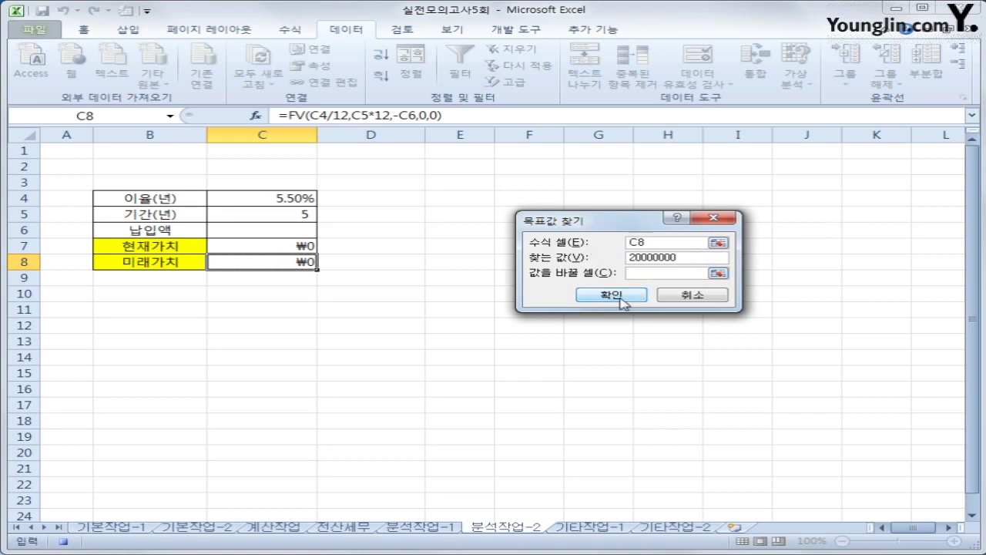
{"action": "left_click", "coordinate": [262, 231]}
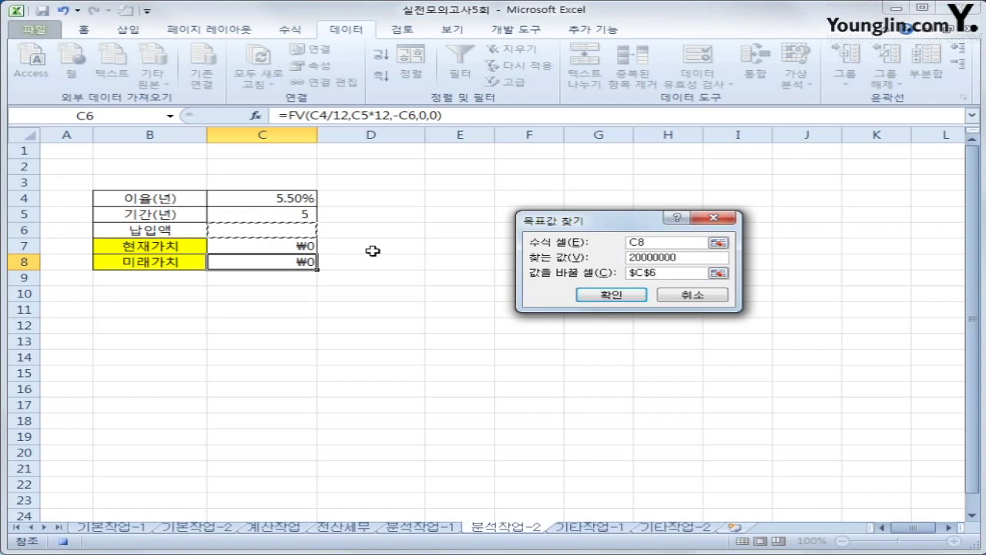
{"action": "left_click", "coordinate": [614, 297]}
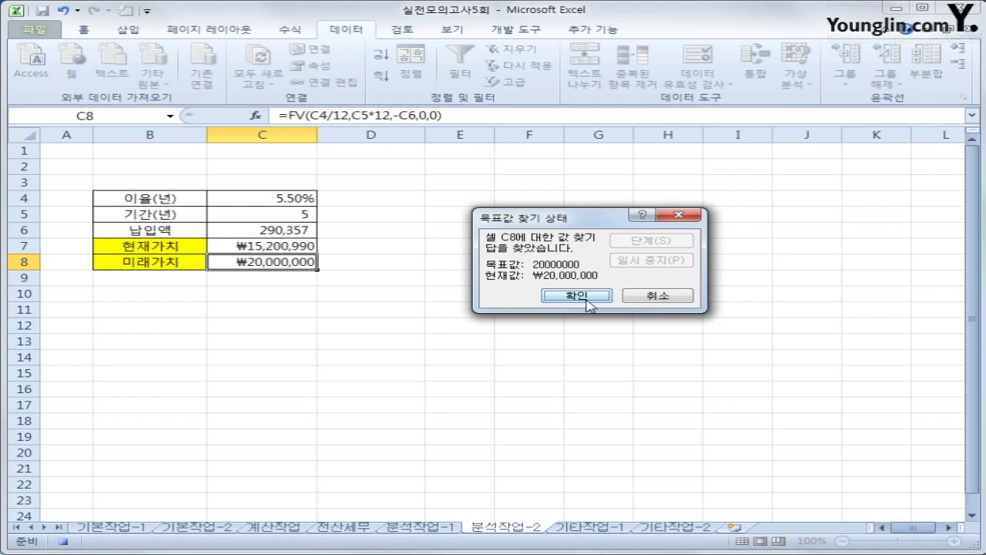
{"action": "left_click", "coordinate": [590, 301]}
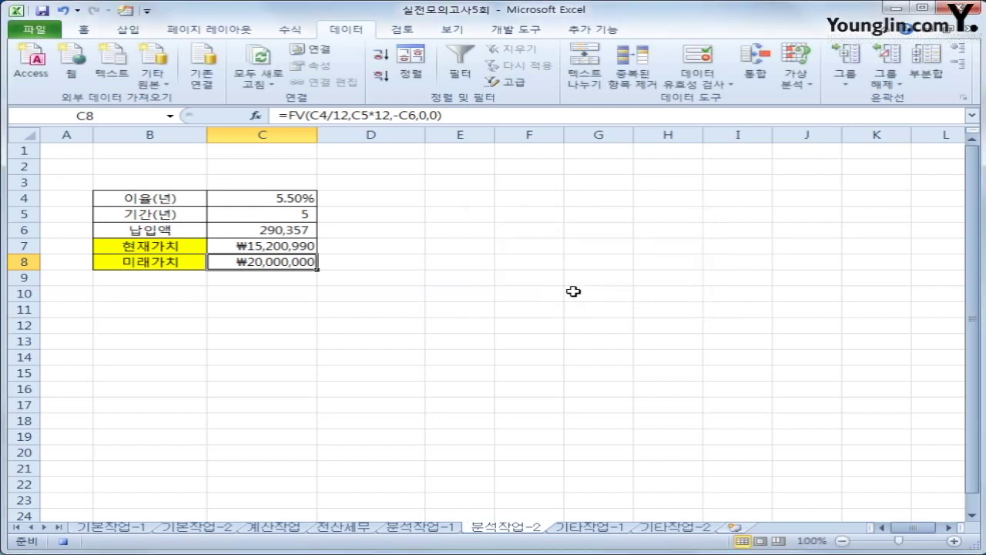
{"action": "left_click", "coordinate": [65, 540]}
{"action": "left_click", "coordinate": [482, 284]}
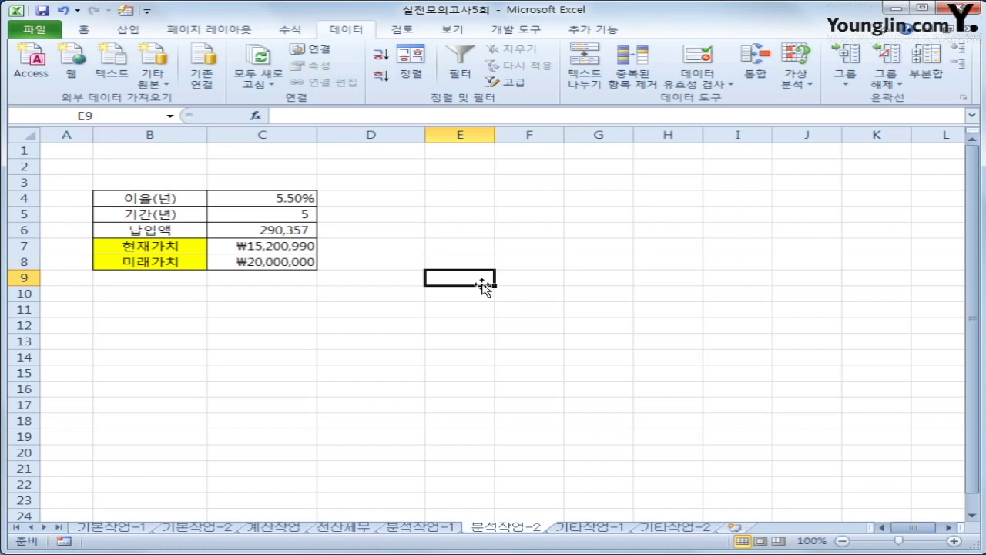
Draw a bevel (빗면) shape over E5:F6, about 1.16 by 3.81 cm, and label it 미래가치
{"action": "left_click", "coordinate": [138, 32]}
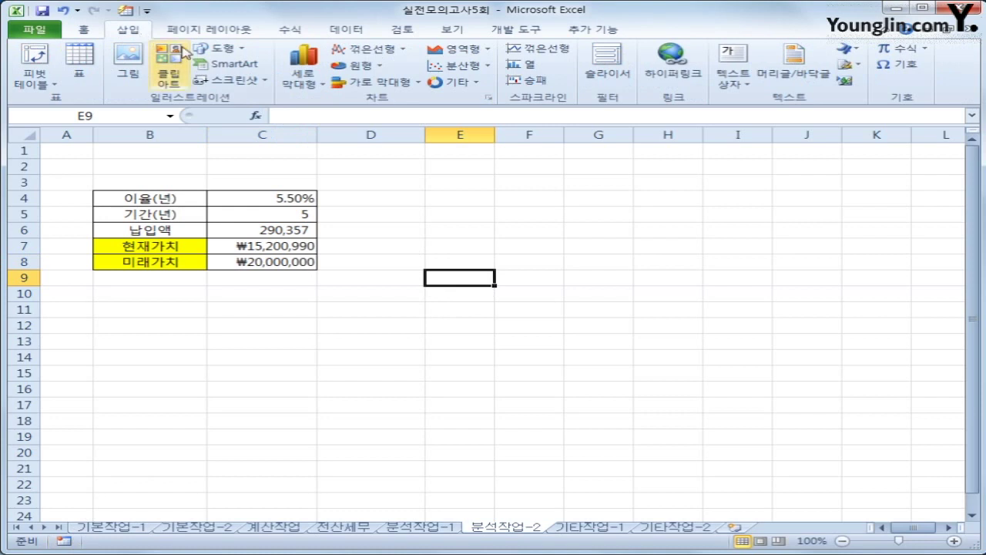
{"action": "left_click", "coordinate": [225, 48]}
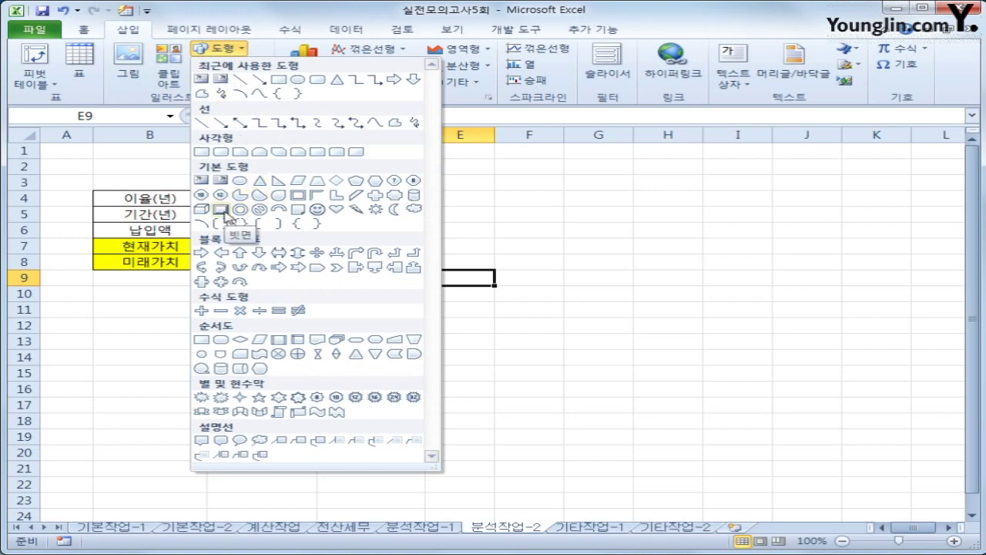
{"action": "left_click", "coordinate": [221, 210]}
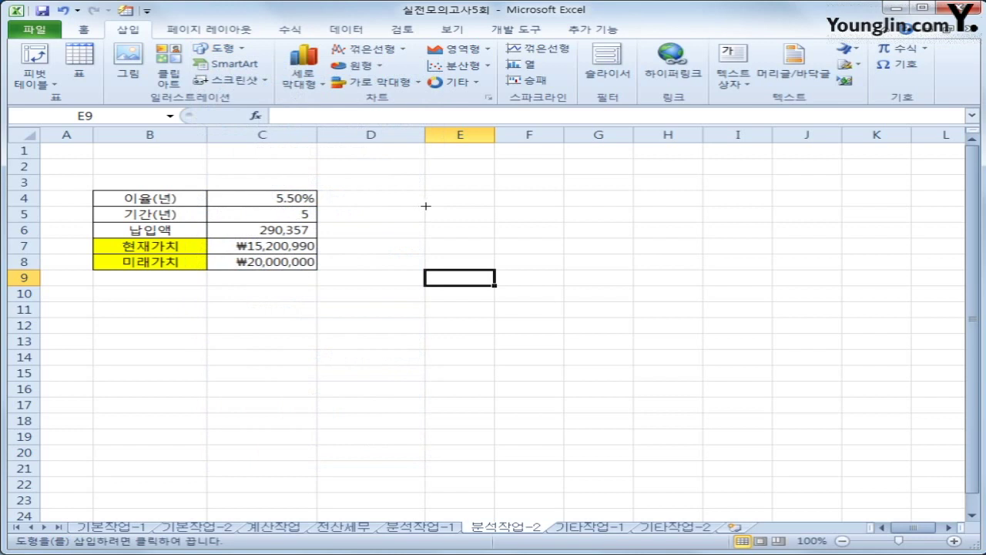
{"action": "left_click_drag", "start_coordinate": [425, 205], "coordinate": [563, 237]}
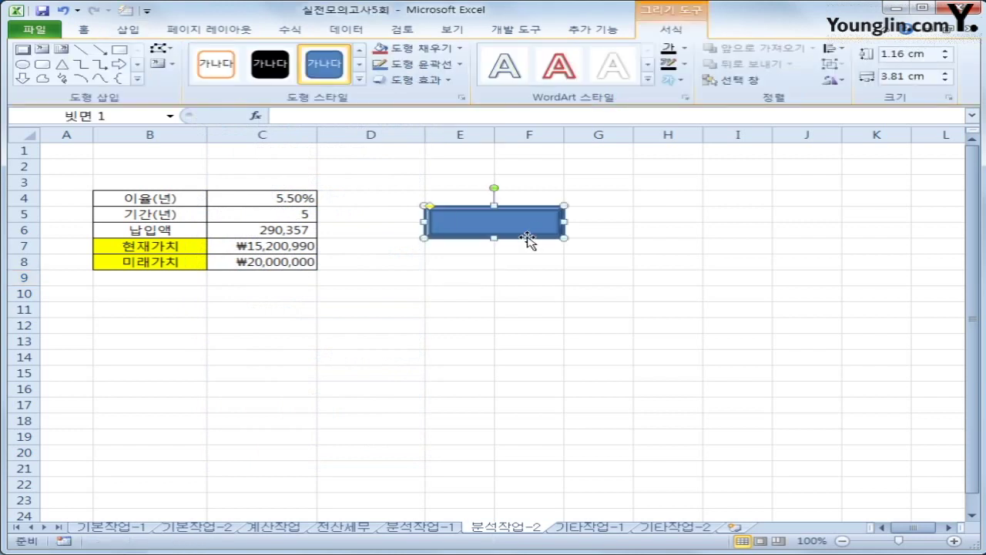
{"action": "type", "text": "미래가치"}
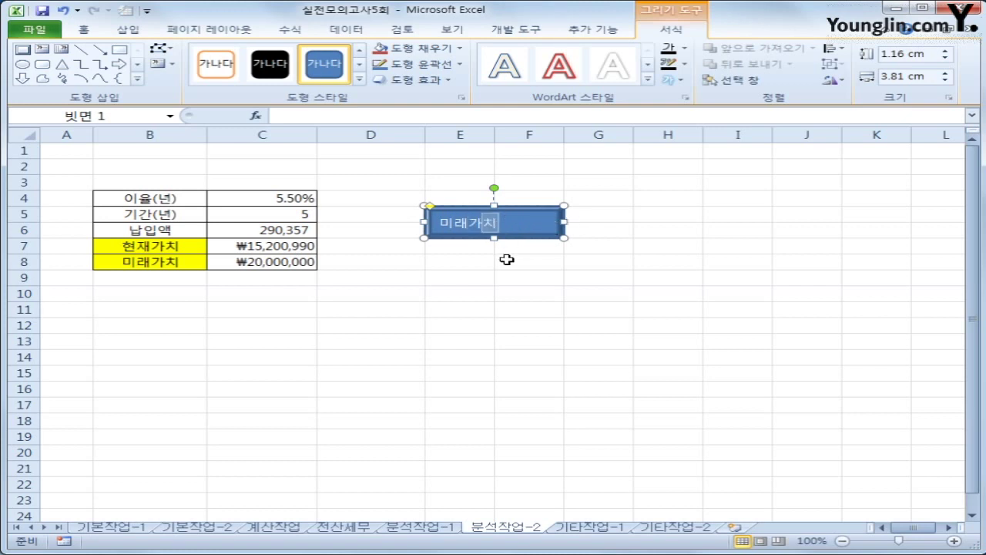
{"action": "left_click", "coordinate": [506, 260]}
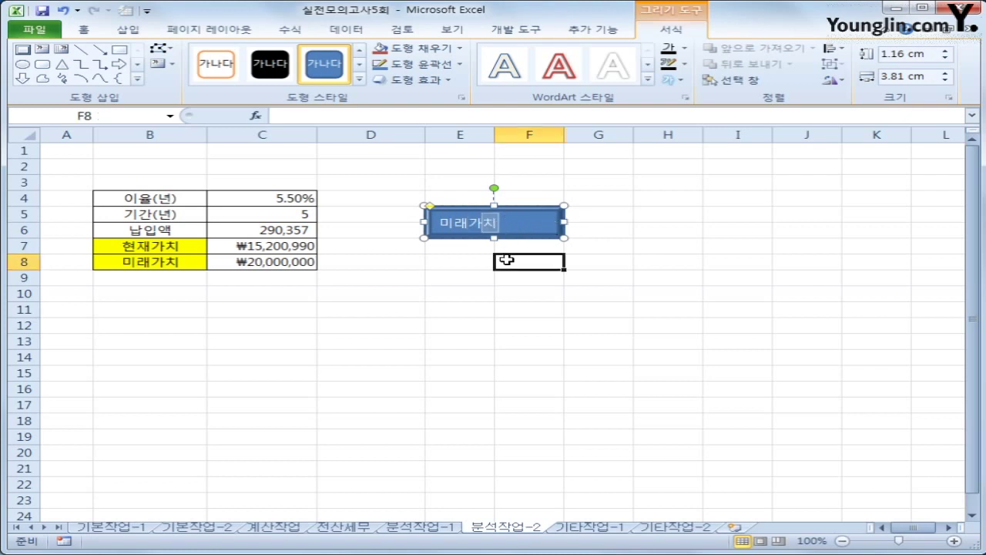
Center the 미래가치 text horizontally and vertically within the bevel shape
{"action": "left_click", "coordinate": [522, 221]}
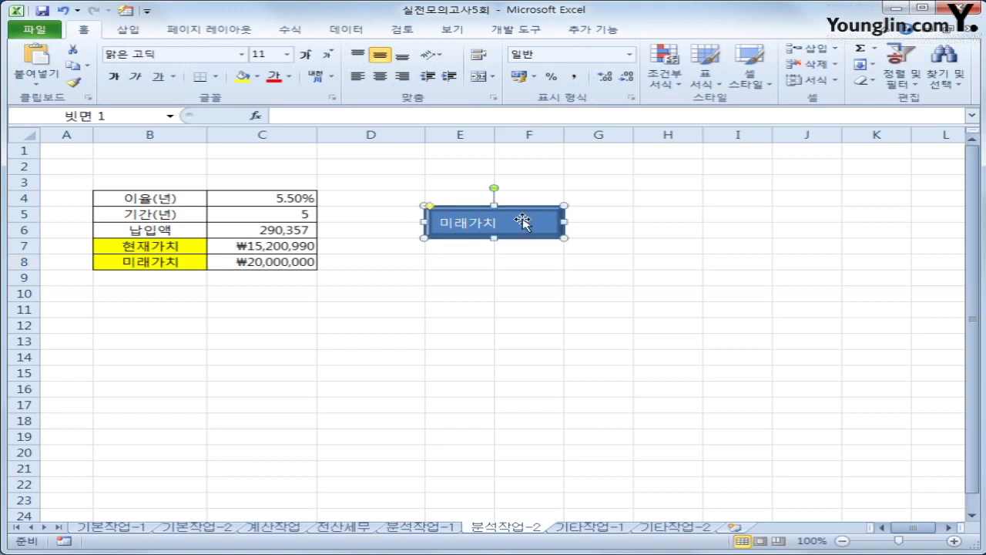
{"action": "left_click", "coordinate": [381, 59]}
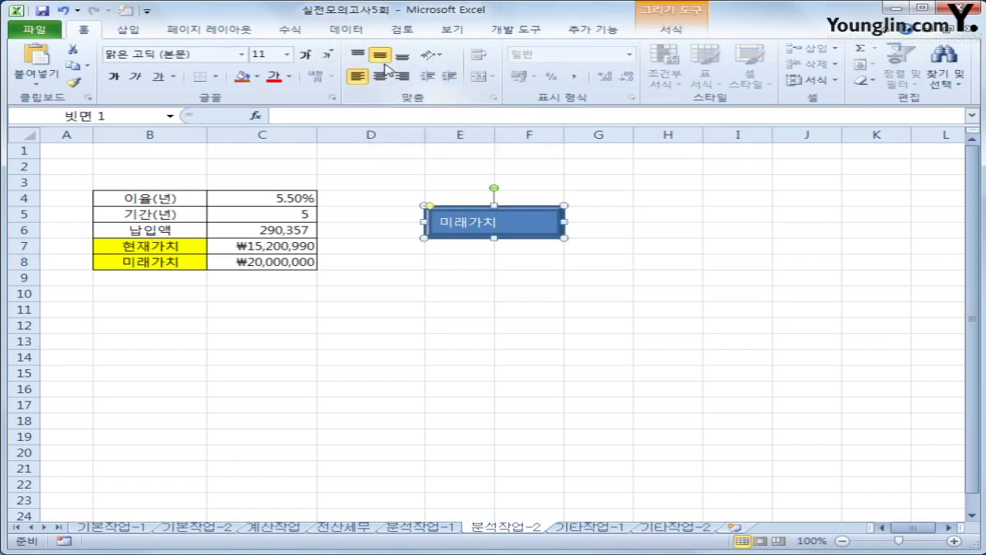
{"action": "left_click", "coordinate": [381, 76]}
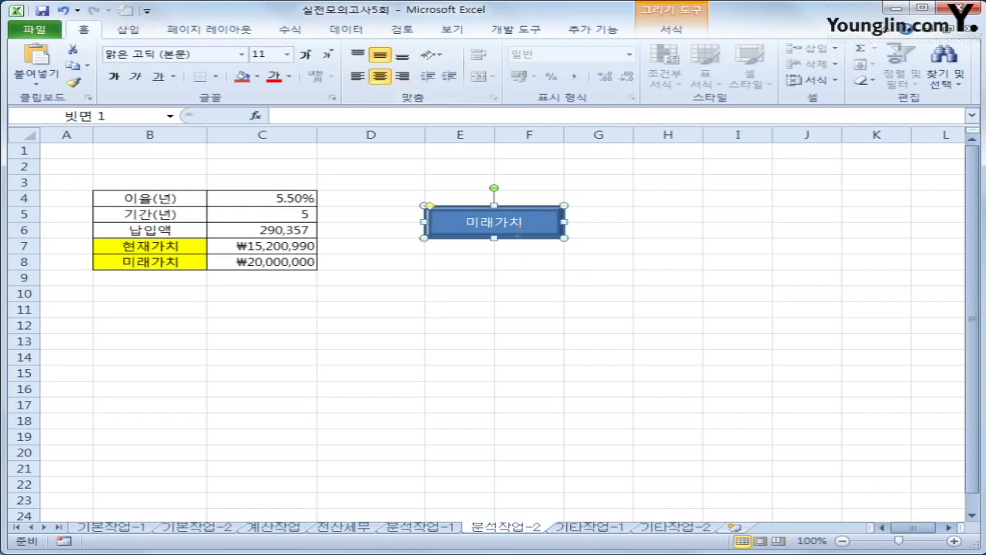
Assign the 미래가치 macro to the bevel shape and deselect the shape
{"action": "right_click", "coordinate": [530, 222]}
{"action": "left_click", "coordinate": [693, 413]}
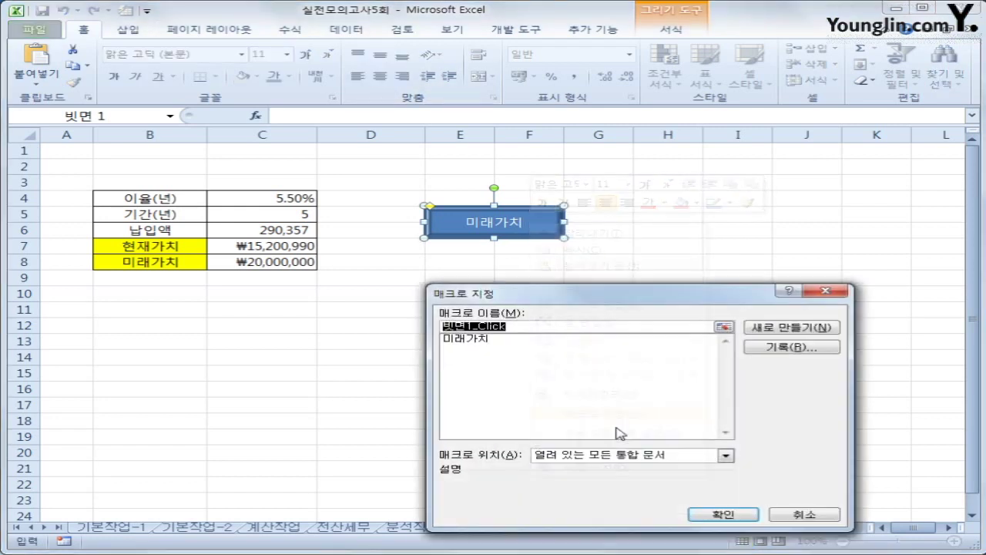
{"action": "left_click", "coordinate": [488, 338]}
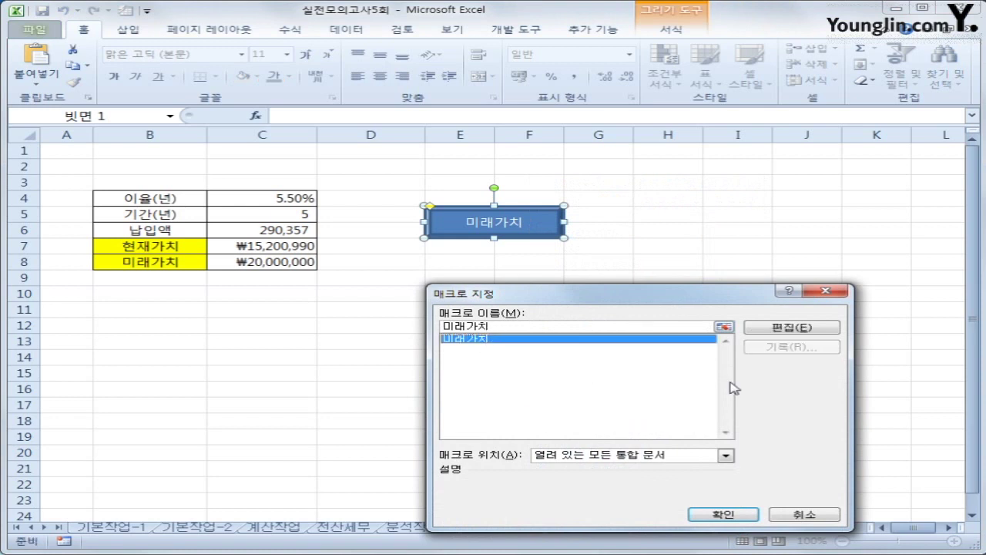
{"action": "left_click", "coordinate": [737, 514]}
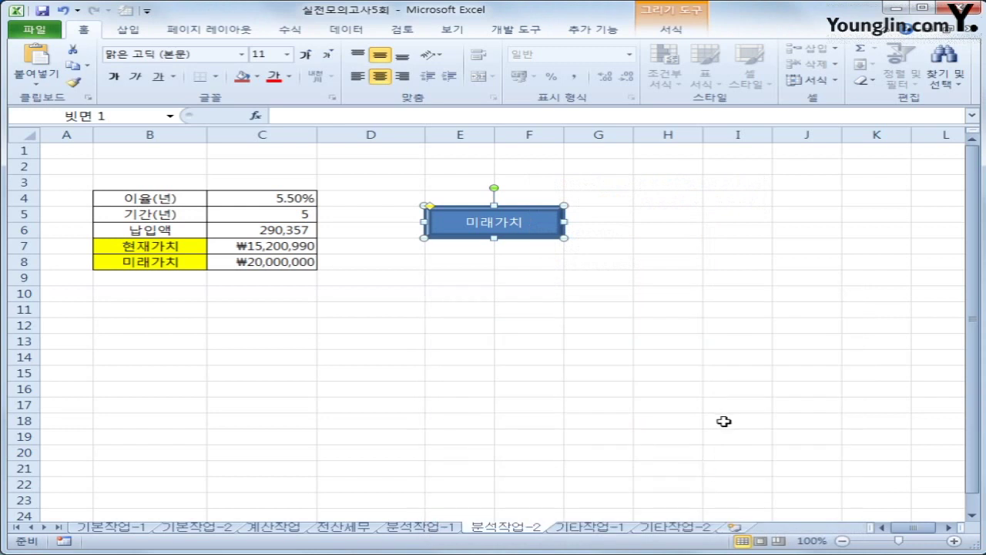
{"action": "left_click", "coordinate": [709, 391]}
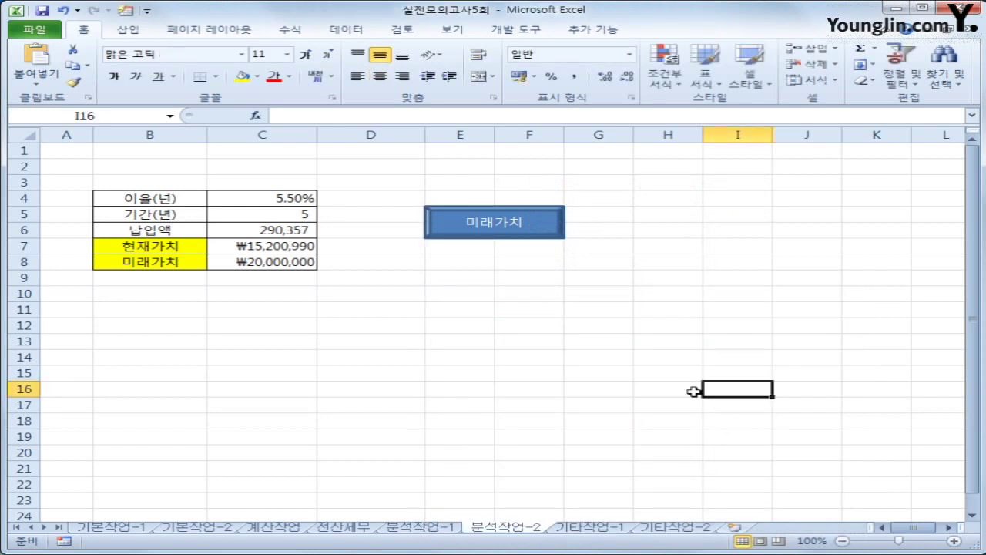
On the 기타작업-1 sheet, add a title above the chart reading 과정코드별 성적 현황
{"action": "left_click", "coordinate": [613, 527]}
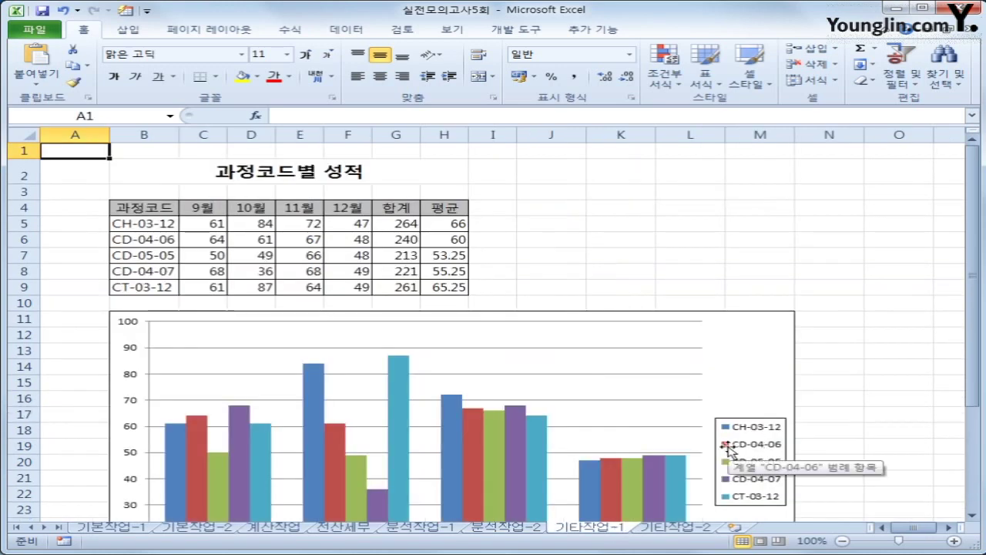
{"action": "left_click", "coordinate": [785, 351]}
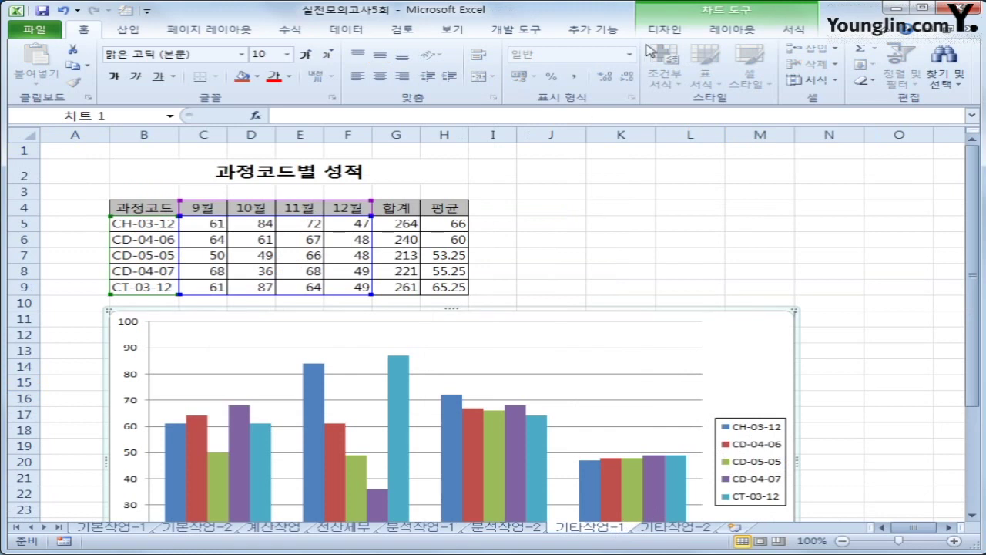
{"action": "left_click", "coordinate": [732, 31]}
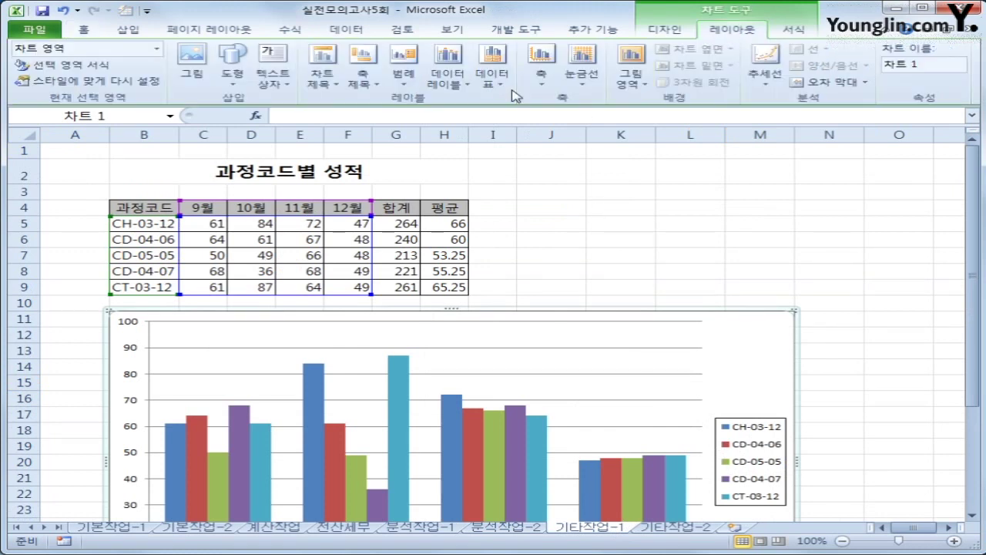
{"action": "left_click", "coordinate": [326, 81]}
{"action": "left_click", "coordinate": [380, 183]}
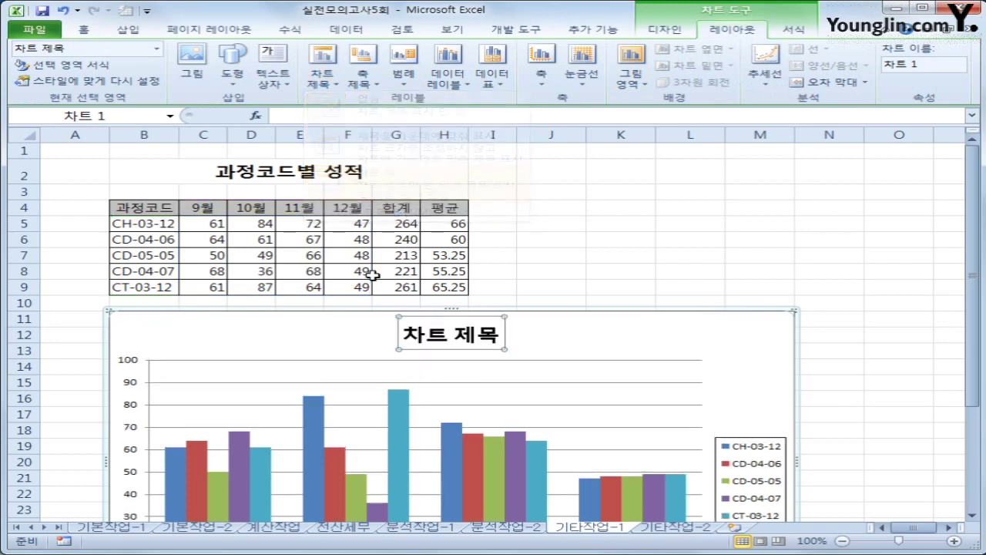
{"action": "left_click_drag", "start_coordinate": [402, 333], "coordinate": [497, 334]}
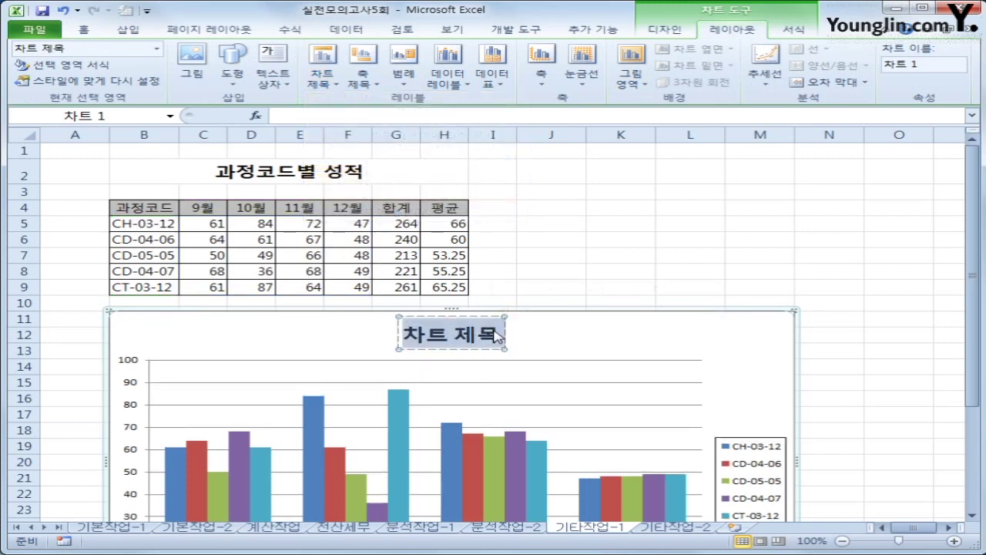
{"action": "type", "text": "과정"}
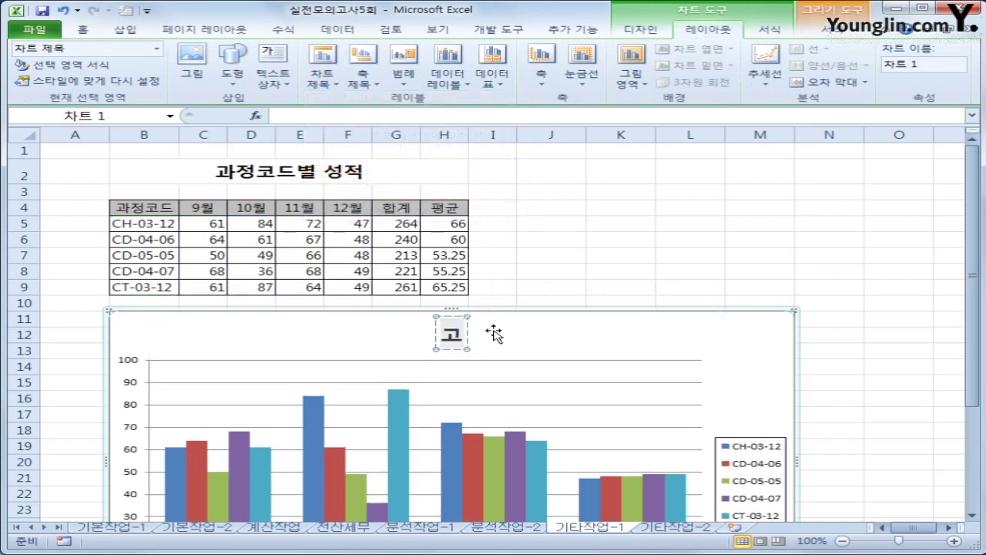
{"action": "type", "text": "코"}
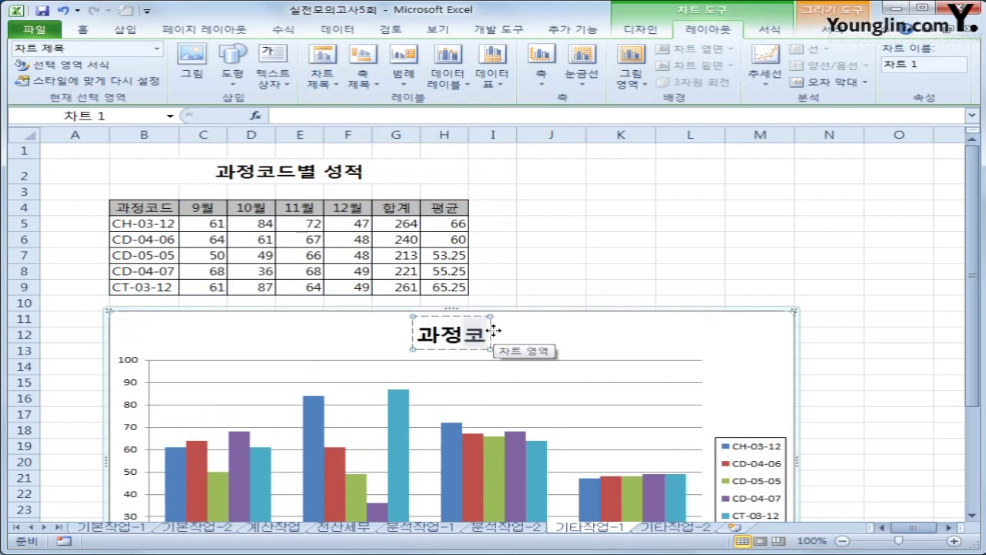
{"action": "type", "text": "드별 성적 현황"}
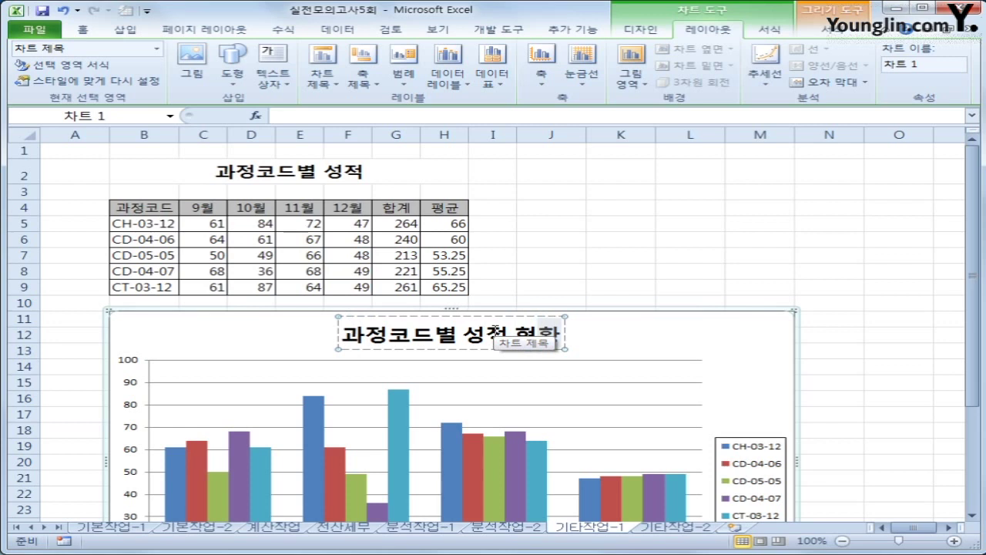
{"action": "left_click", "coordinate": [733, 356]}
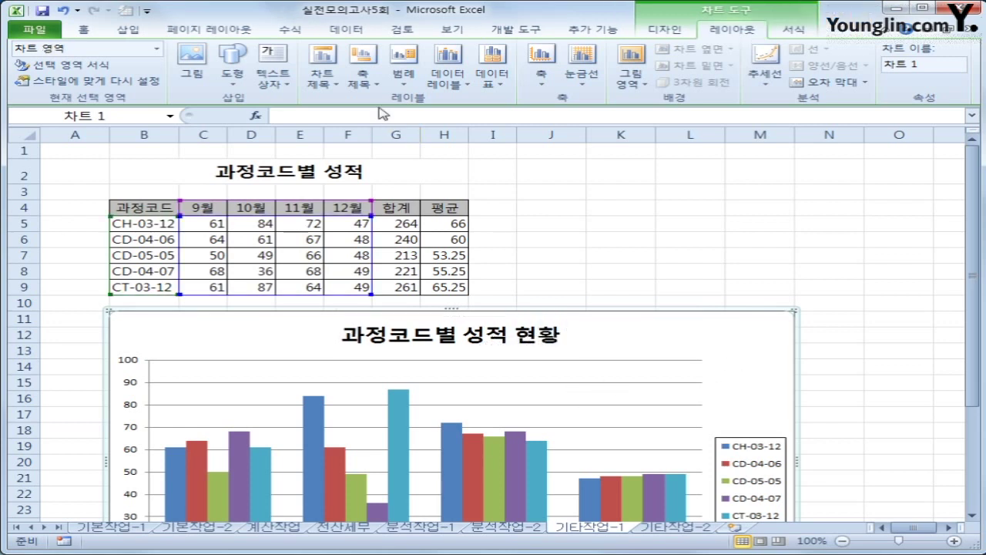
Add a vertical-text (세로 제목) title to the chart's primary vertical axis reading 점수
{"action": "left_click", "coordinate": [364, 68]}
{"action": "mouse_move", "coordinate": [393, 120]}
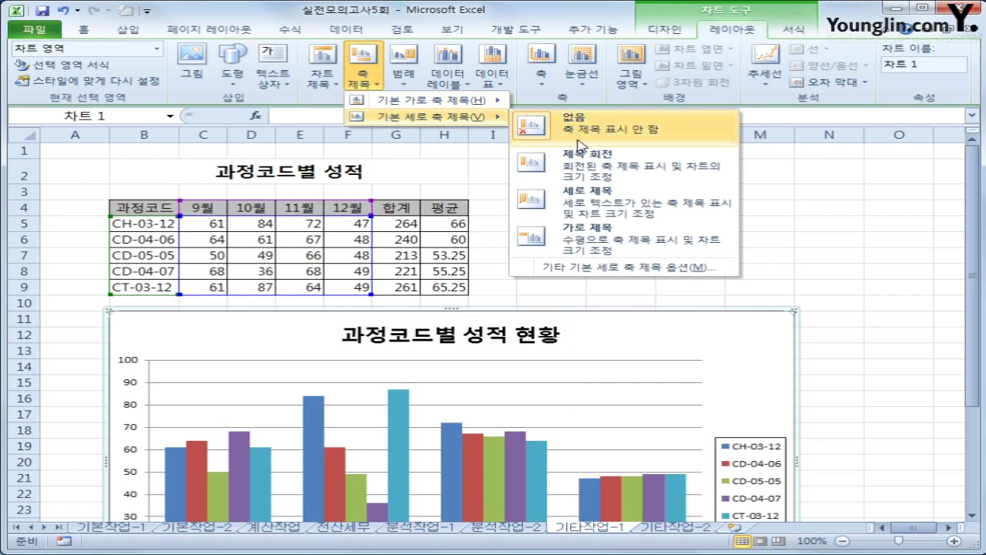
{"action": "left_click", "coordinate": [614, 214]}
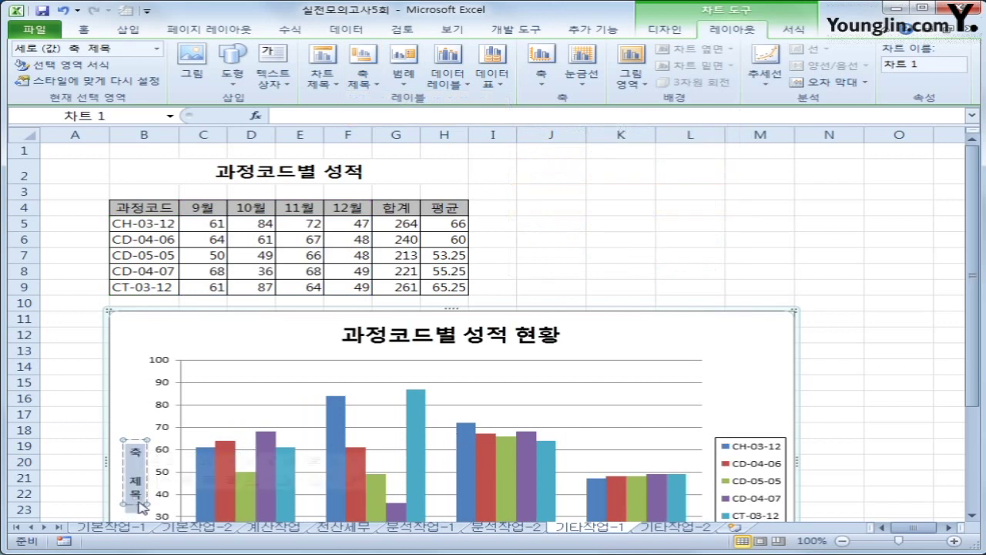
{"action": "type", "text": "저ㅁ수"}
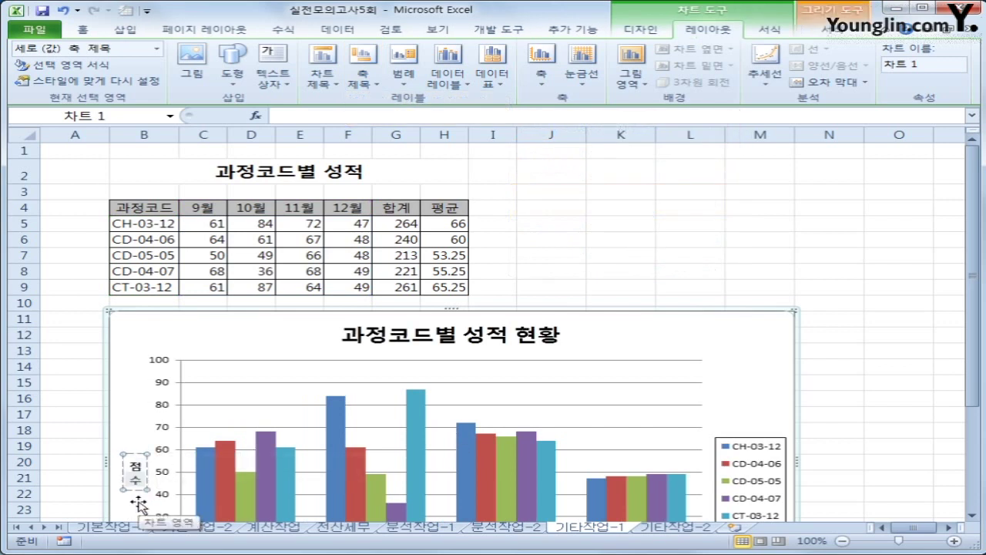
Change the chart type to stacked column (누적 세로 막대형)
{"action": "left_click", "coordinate": [748, 400]}
{"action": "scroll", "coordinate": [750, 399], "scroll_direction": "down", "scroll_amount": 1}
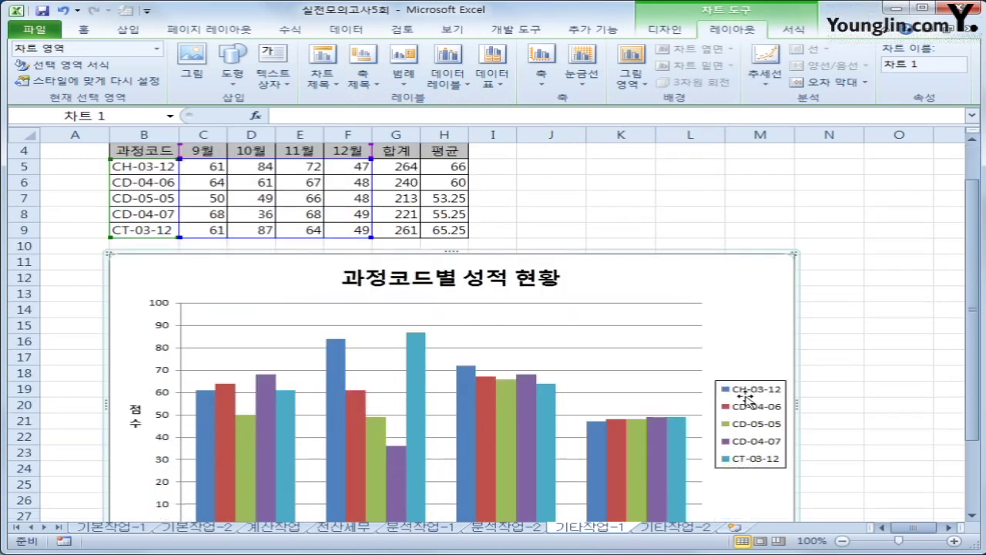
{"action": "left_click_drag", "start_coordinate": [742, 388], "coordinate": [757, 351]}
{"action": "right_click", "coordinate": [754, 348]}
{"action": "left_click", "coordinate": [526, 262]}
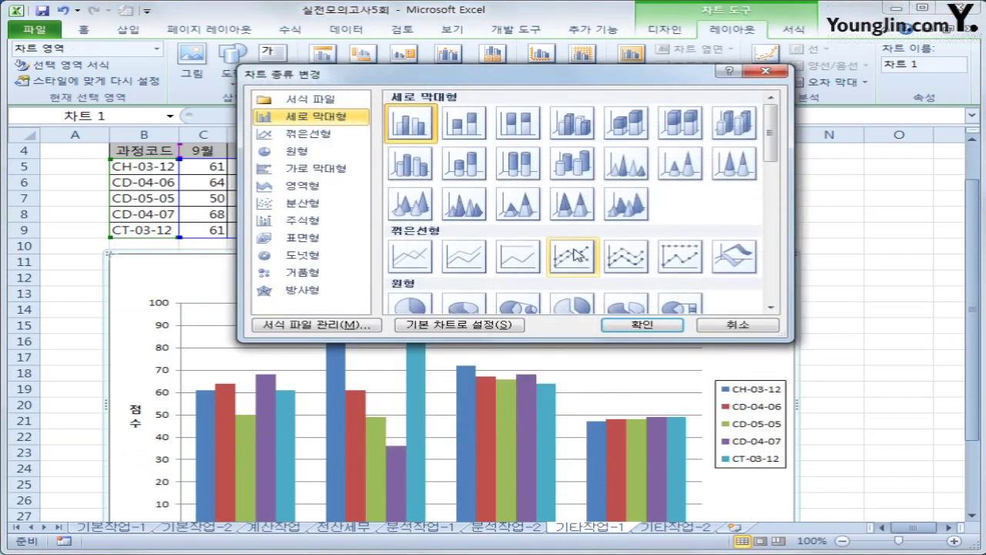
{"action": "left_click", "coordinate": [463, 127]}
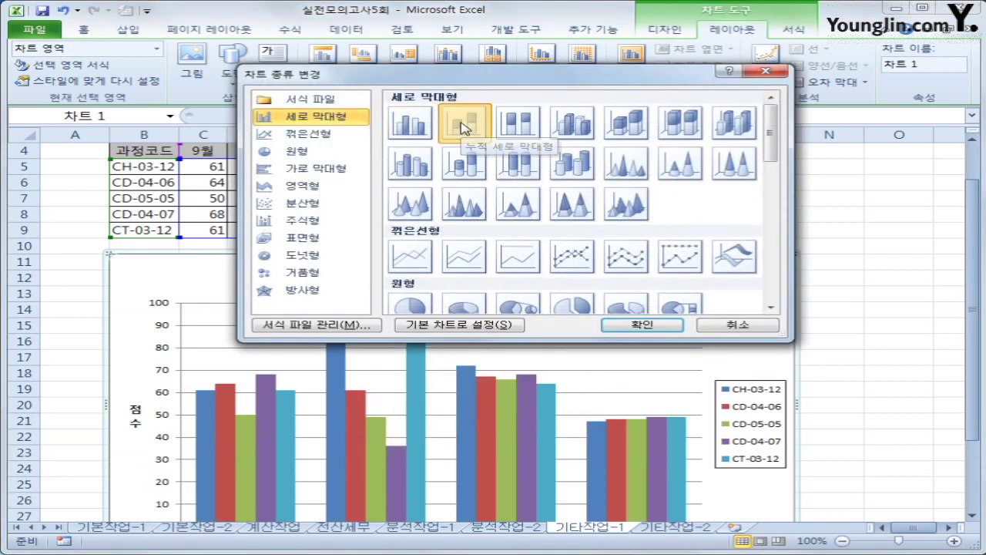
{"action": "left_click", "coordinate": [641, 325]}
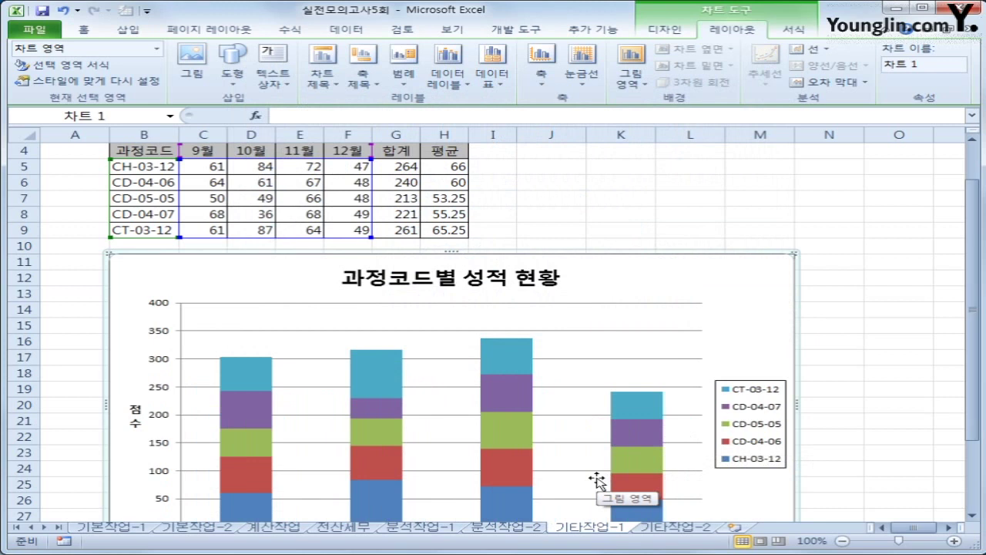
Add data labels to the CD-05-05 series in the stacked column chart
{"action": "left_click", "coordinate": [379, 443]}
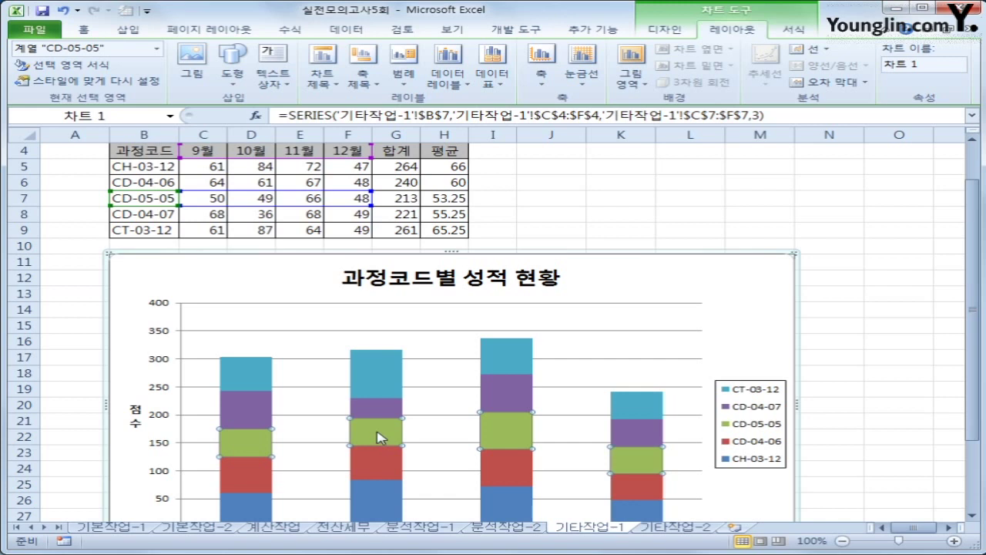
{"action": "right_click", "coordinate": [379, 438]}
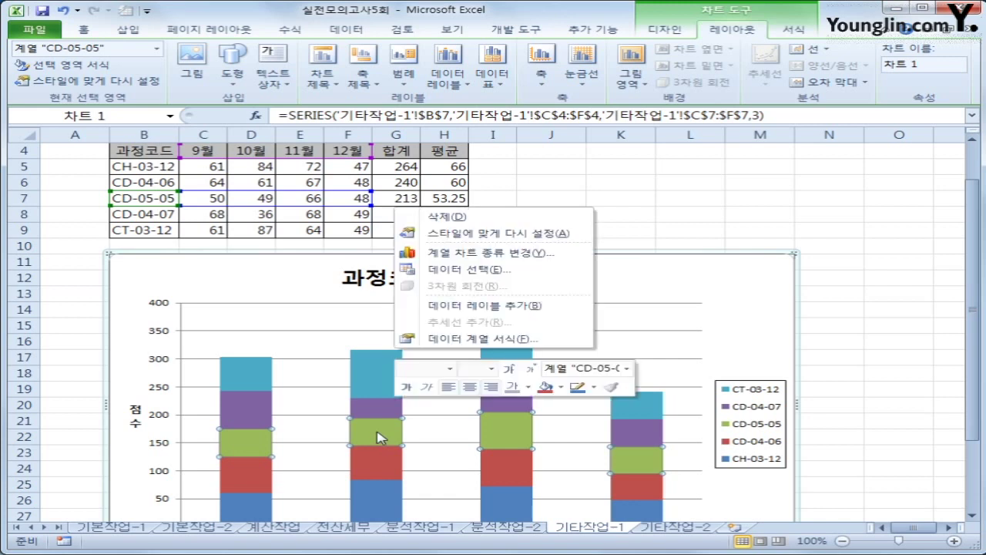
{"action": "left_click", "coordinate": [478, 306]}
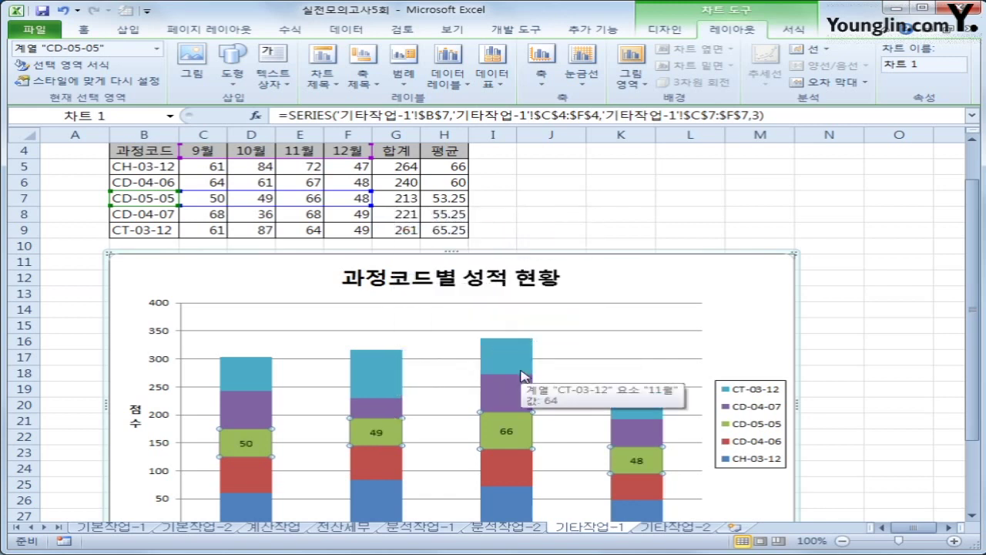
{"action": "scroll", "coordinate": [520, 375], "scroll_direction": "down", "scroll_amount": 1}
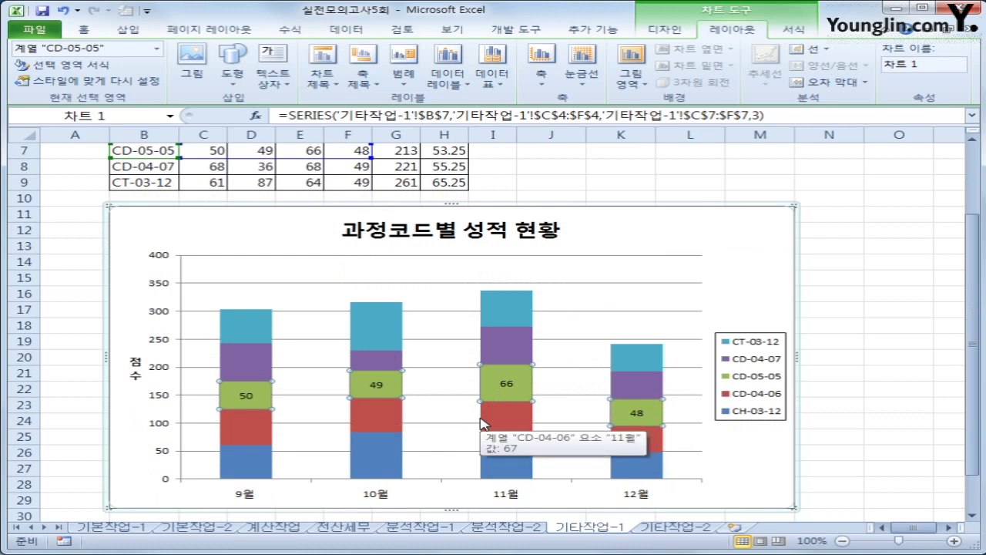
{"action": "left_click", "coordinate": [380, 462]}
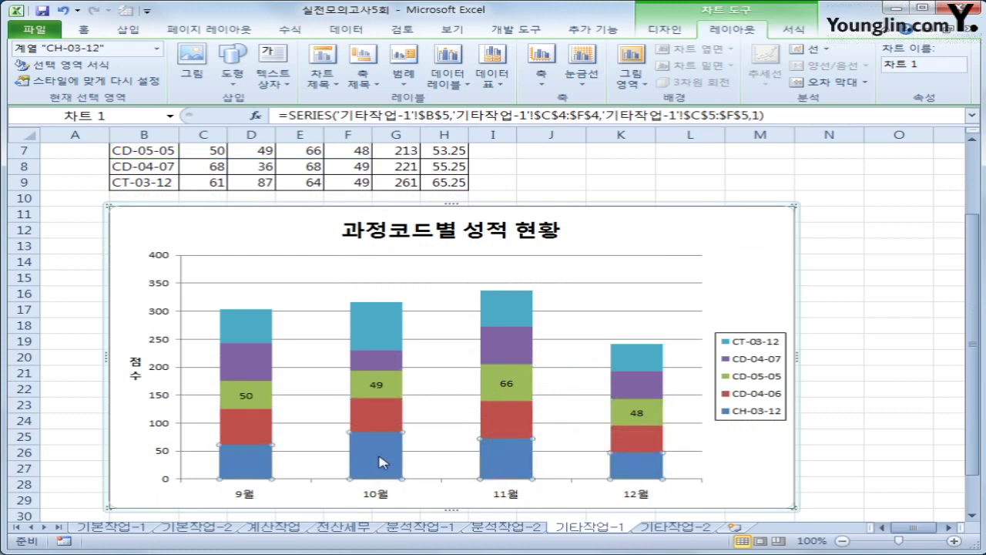
{"action": "right_click", "coordinate": [380, 462]}
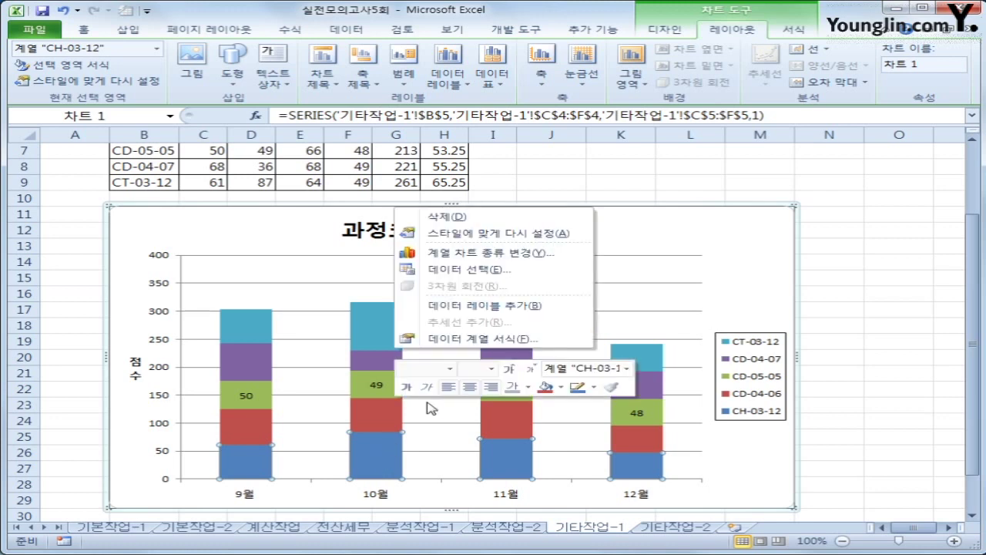
{"action": "left_click", "coordinate": [478, 308]}
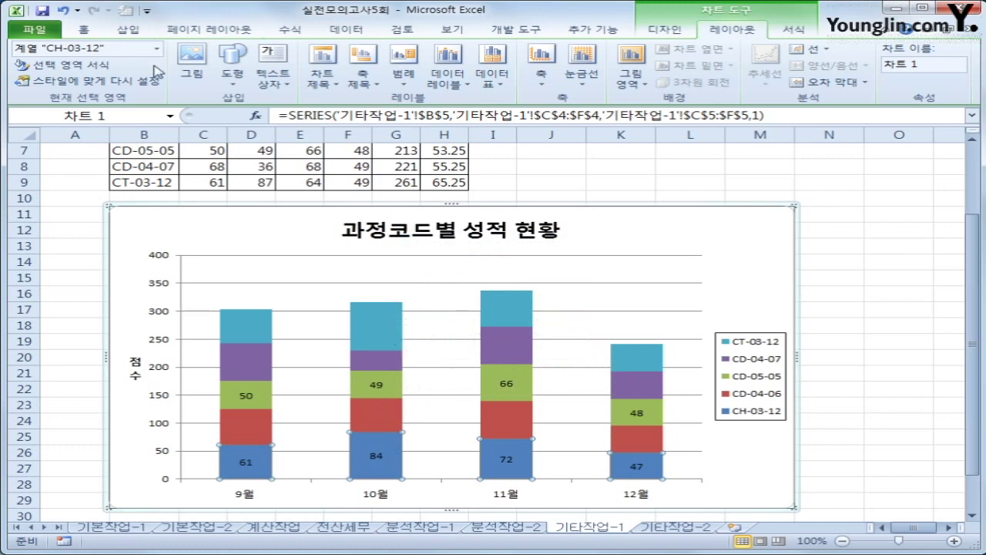
{"action": "left_click", "coordinate": [63, 11]}
Add data labels to the CT-03-12 series in the stacked column chart
{"action": "left_click", "coordinate": [399, 327]}
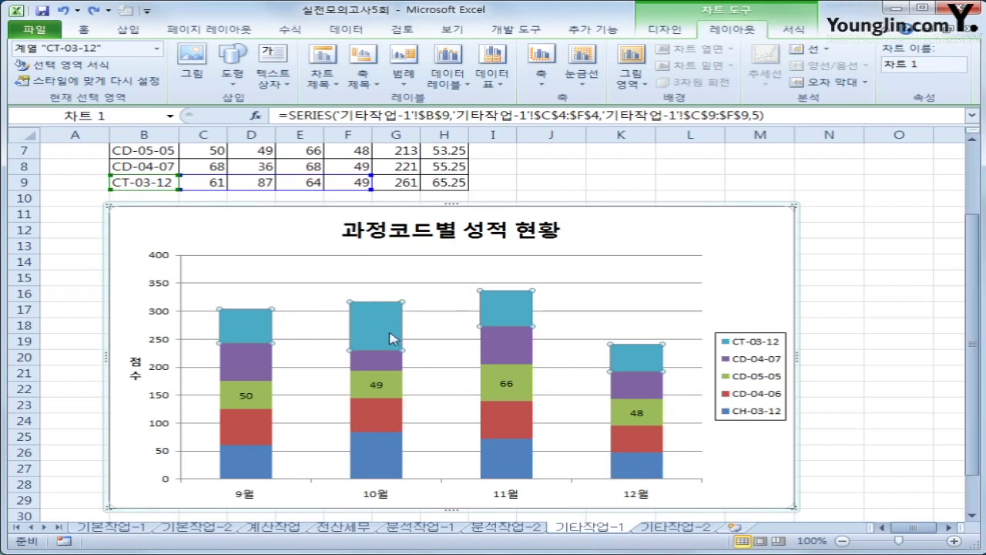
{"action": "right_click", "coordinate": [388, 320]}
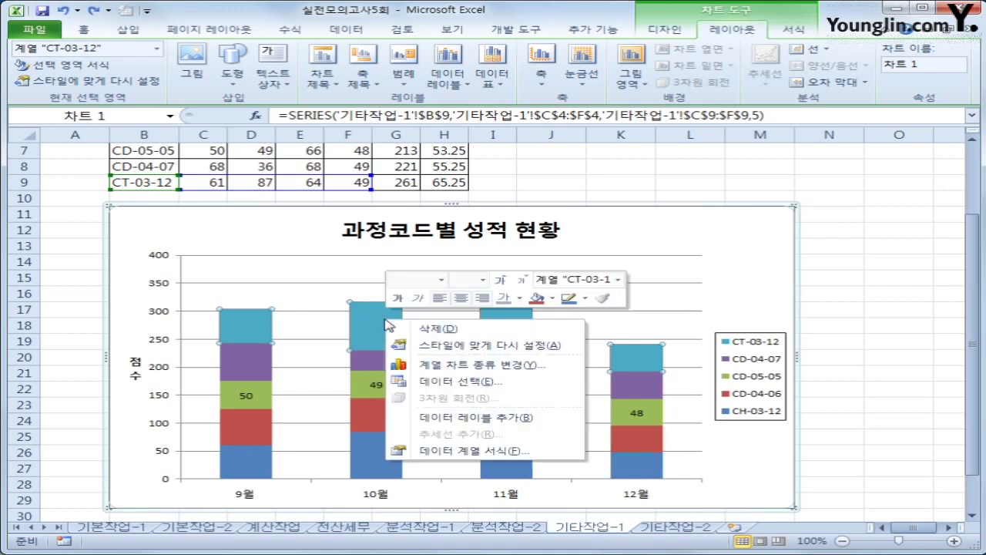
{"action": "left_click", "coordinate": [512, 420]}
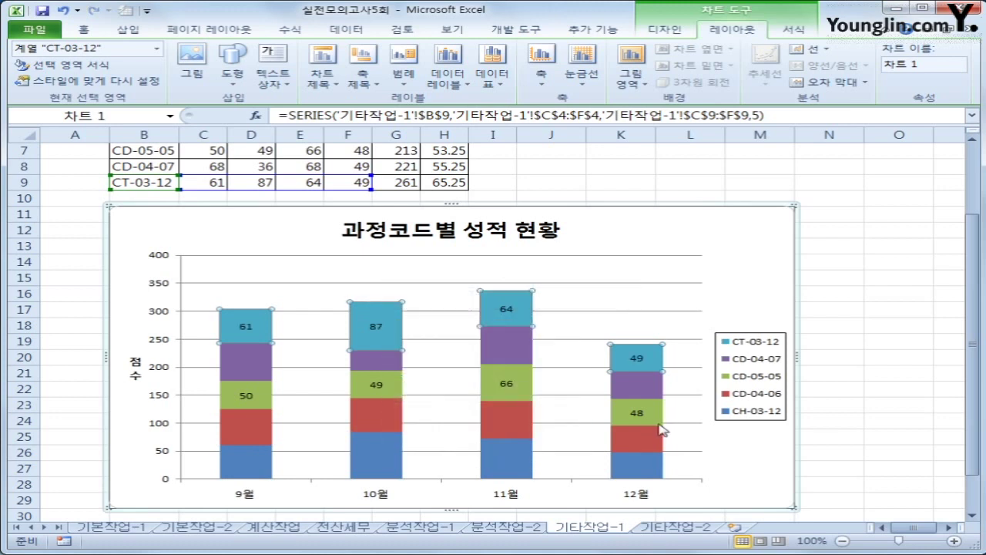
Delete the data labels of the CT-03-12 series and add them to the series again
{"action": "left_click", "coordinate": [376, 327]}
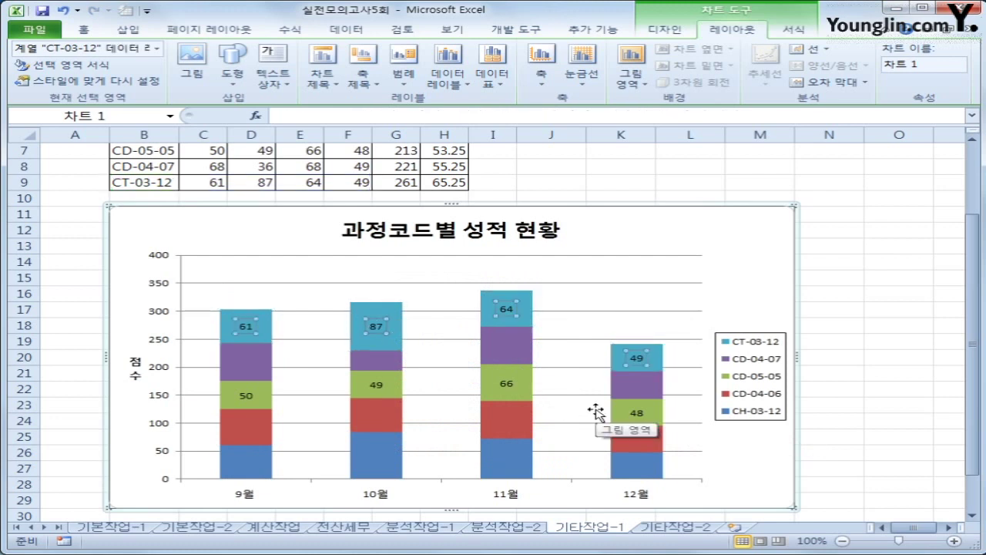
{"action": "key", "text": "Delete"}
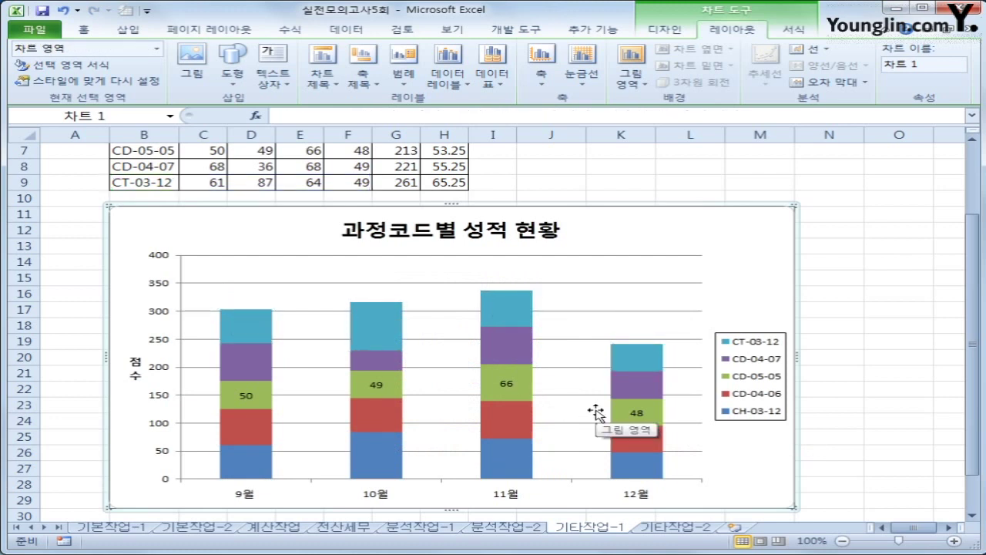
{"action": "right_click", "coordinate": [383, 329]}
{"action": "left_click", "coordinate": [472, 419]}
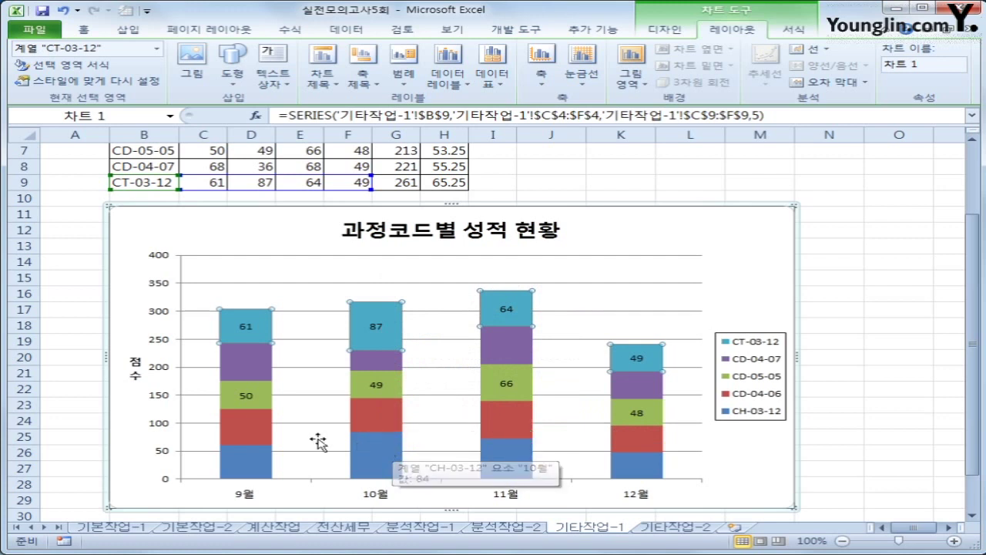
Fix the chart's vertical value axis at a minimum of 0 and a maximum of 350
{"action": "left_click", "coordinate": [169, 289]}
{"action": "right_click", "coordinate": [169, 289]}
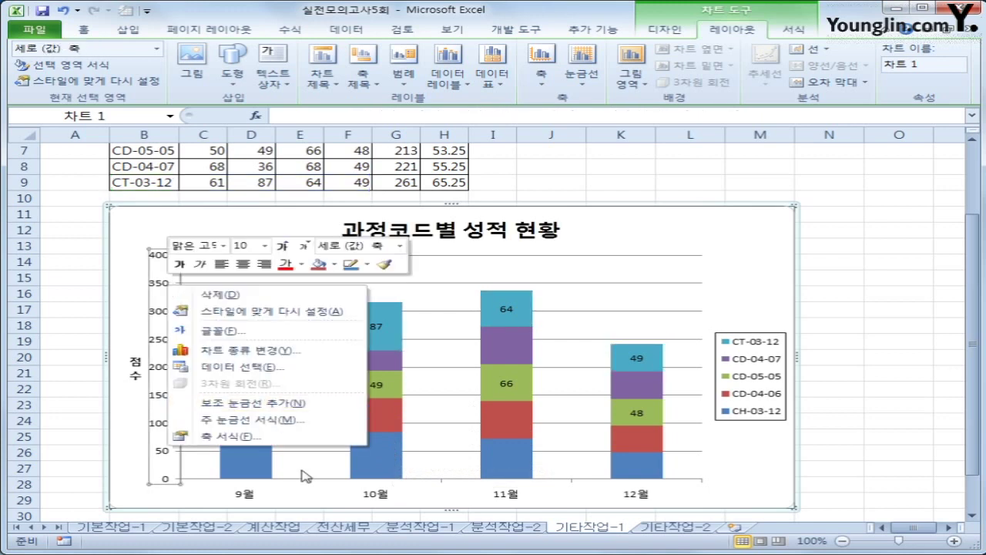
{"action": "left_click", "coordinate": [295, 438]}
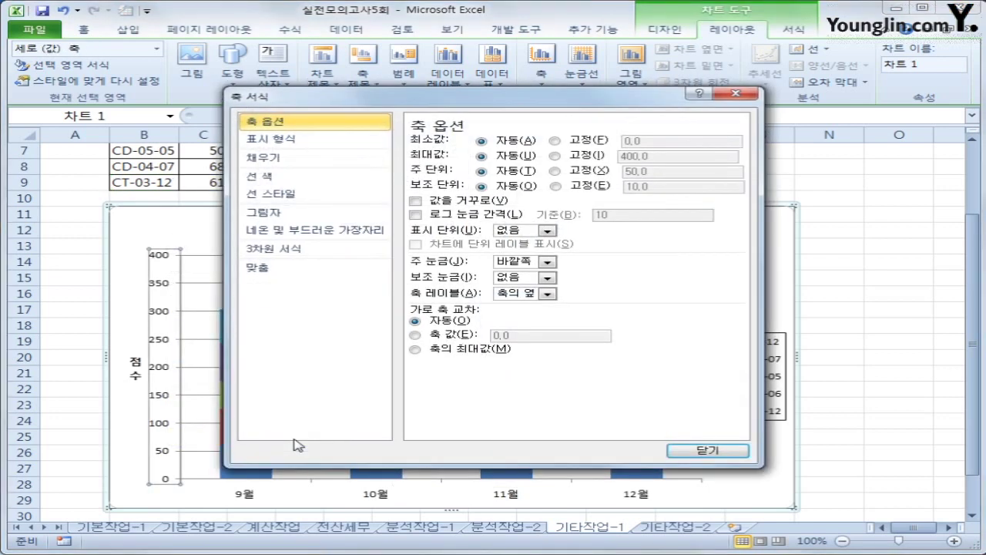
{"action": "left_click", "coordinate": [586, 142]}
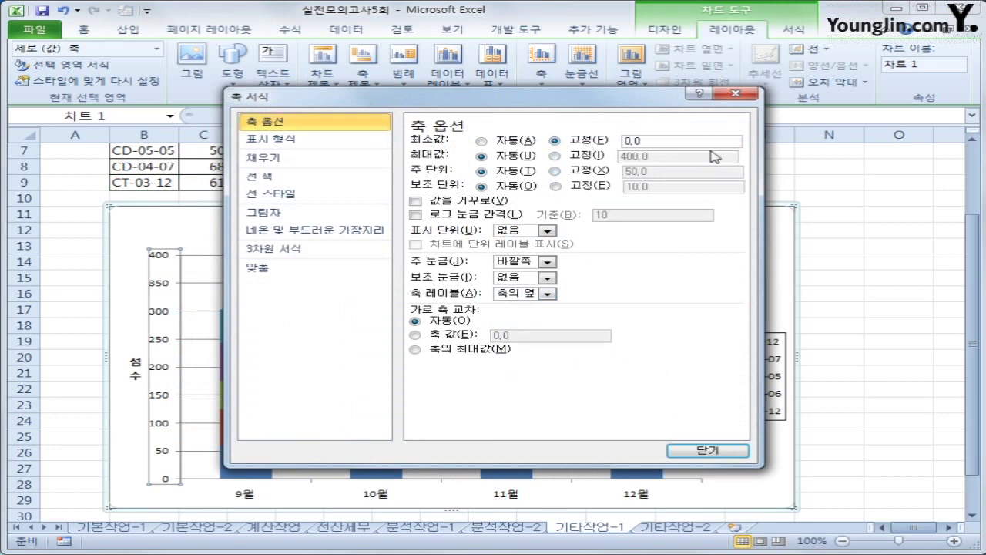
{"action": "left_click_drag", "start_coordinate": [693, 143], "coordinate": [577, 143]}
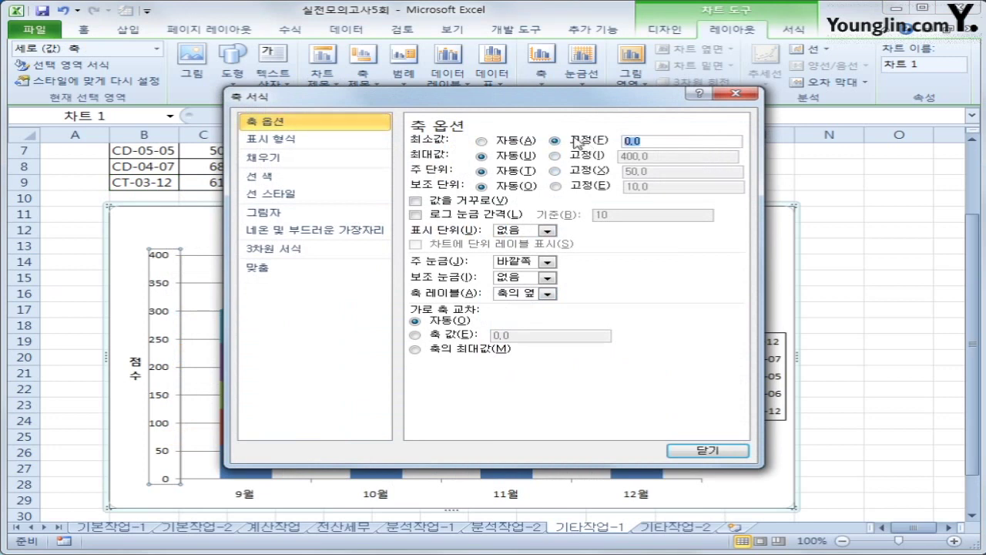
{"action": "type", "text": "0"}
{"action": "left_click", "coordinate": [555, 155]}
{"action": "left_click_drag", "start_coordinate": [653, 157], "coordinate": [577, 154]}
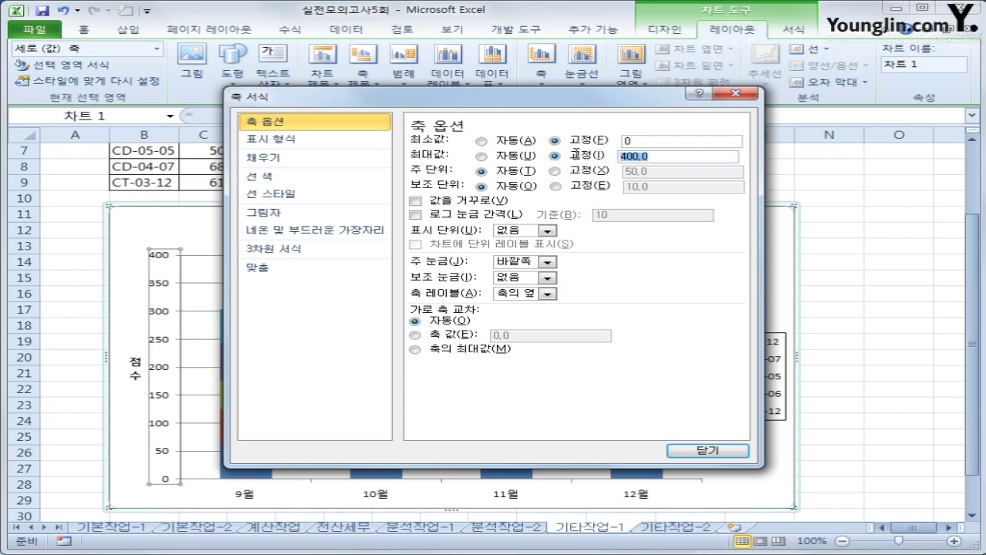
{"action": "type", "text": "350"}
Fix the vertical axis major unit (주 단위) at 50 and close the axis formatting
{"action": "left_click", "coordinate": [593, 171]}
{"action": "left_click", "coordinate": [669, 175]}
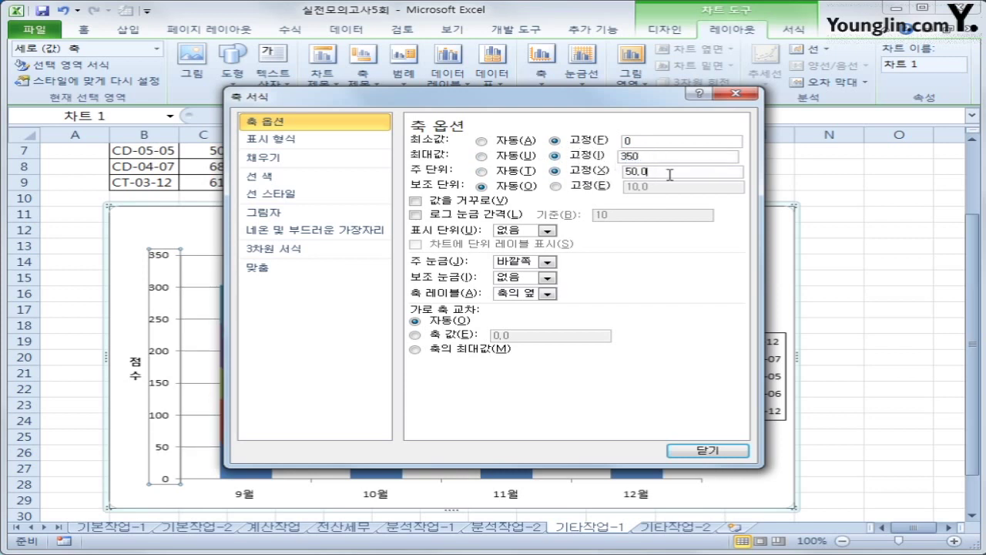
{"action": "left_click_drag", "start_coordinate": [670, 175], "coordinate": [614, 177]}
{"action": "type", "text": "50"}
{"action": "left_click", "coordinate": [700, 451]}
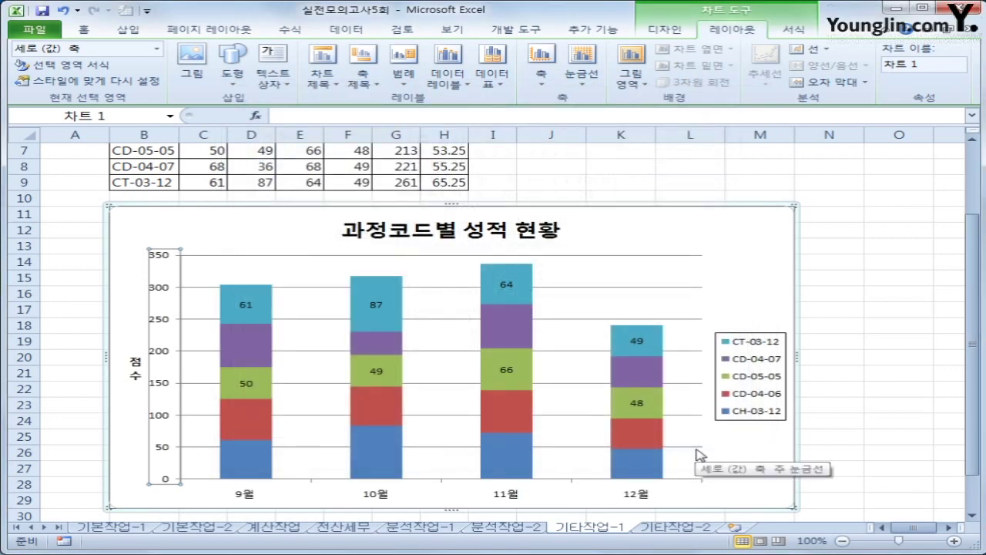
Give the chart area's border rounded corners (둥근 모서리) in its border style settings
{"action": "right_click", "coordinate": [771, 245]}
{"action": "left_click", "coordinate": [540, 403]}
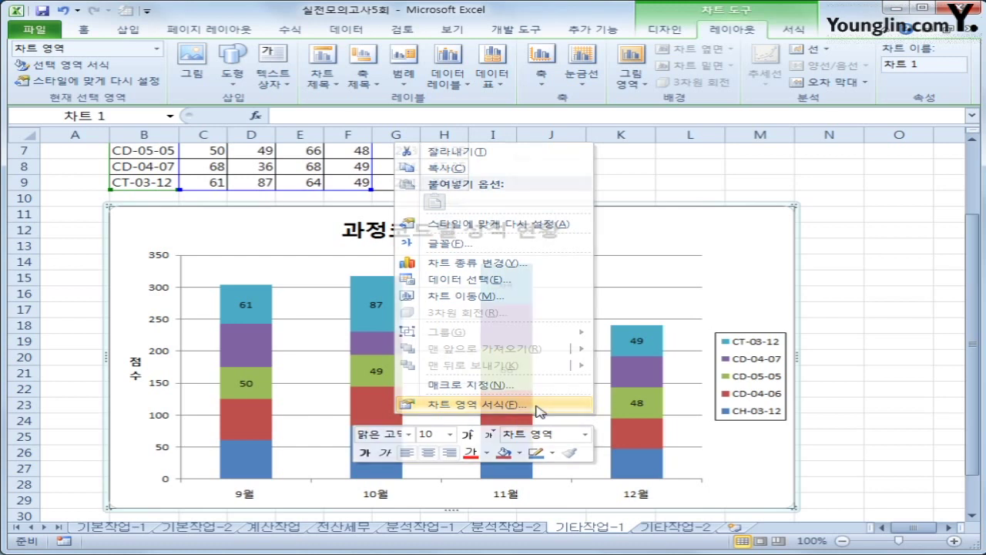
{"action": "left_click", "coordinate": [323, 158]}
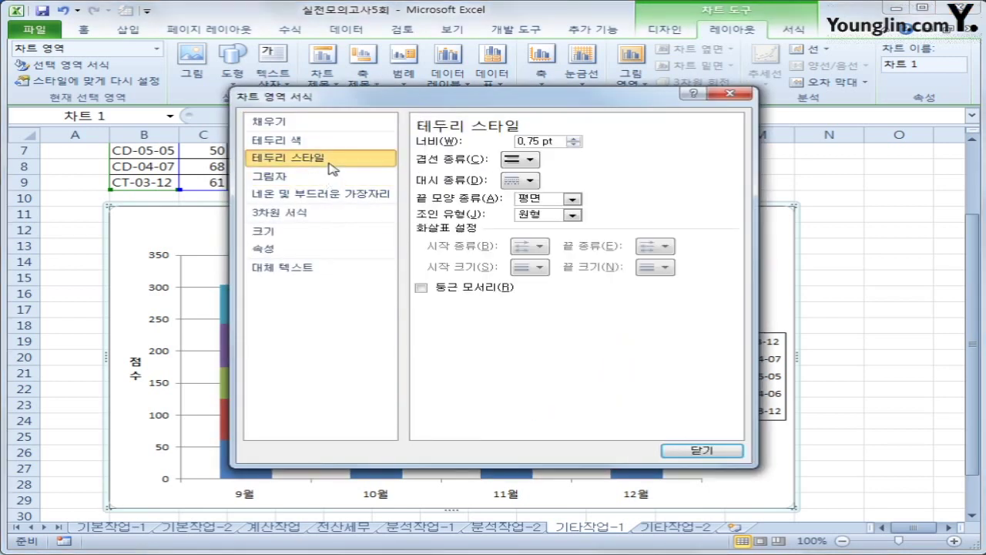
{"action": "left_click", "coordinate": [446, 287]}
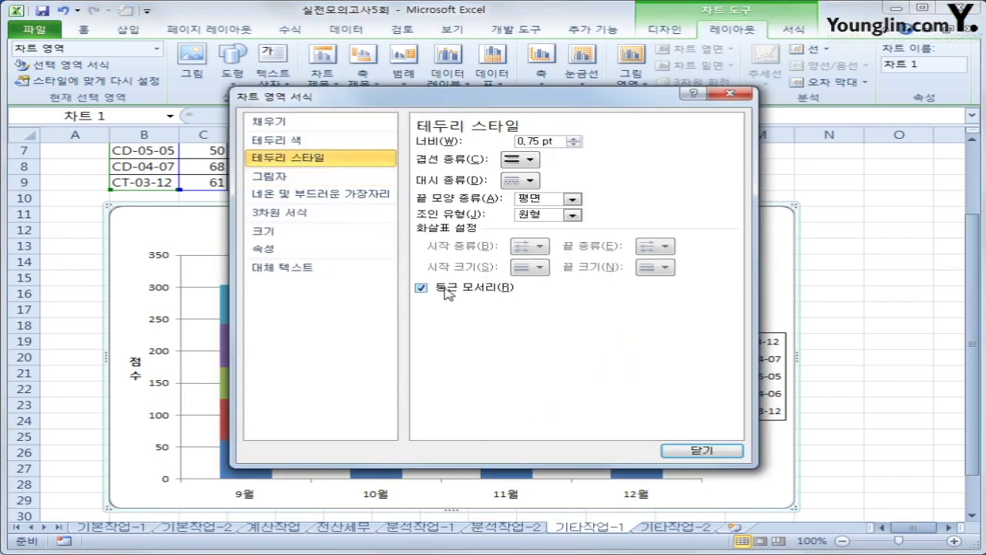
Apply the outer shadow preset 오프셋 대각선 오른쪽 아래 to the chart area and close its formatting
{"action": "left_click", "coordinate": [289, 177]}
{"action": "left_click", "coordinate": [518, 148]}
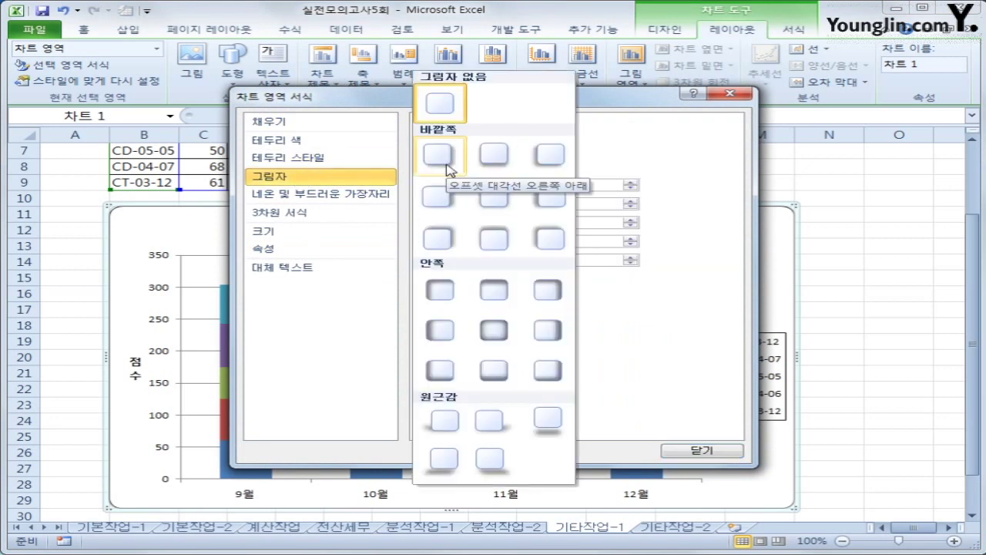
{"action": "left_click", "coordinate": [438, 154]}
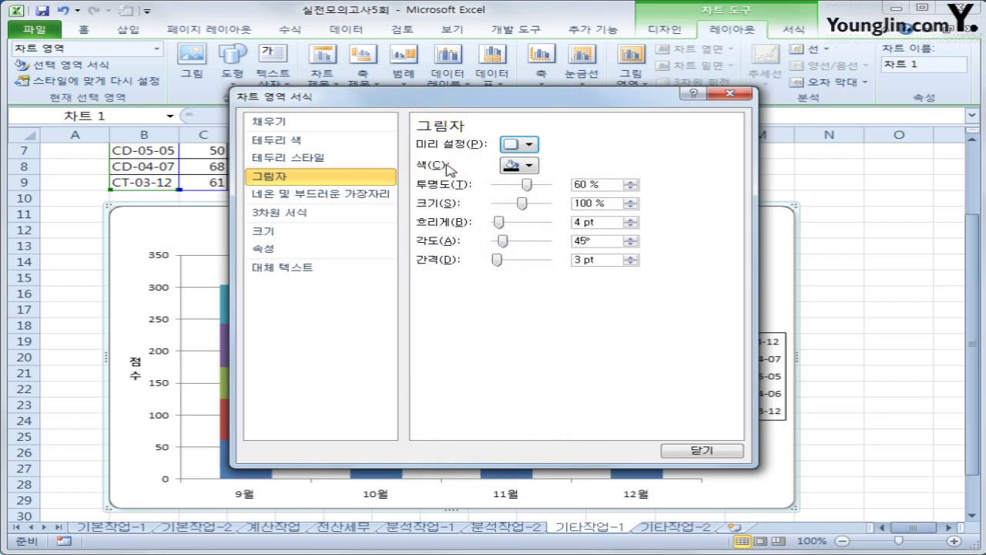
{"action": "left_click", "coordinate": [689, 450]}
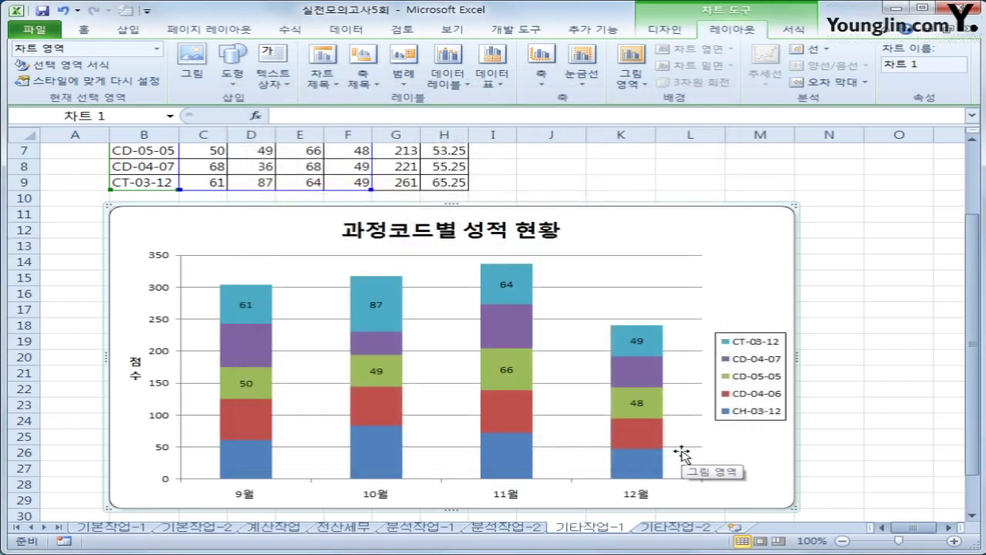
Fill the chart's plot area (그림 영역) with the pale blue paper texture next to the pink one
{"action": "right_click", "coordinate": [666, 276]}
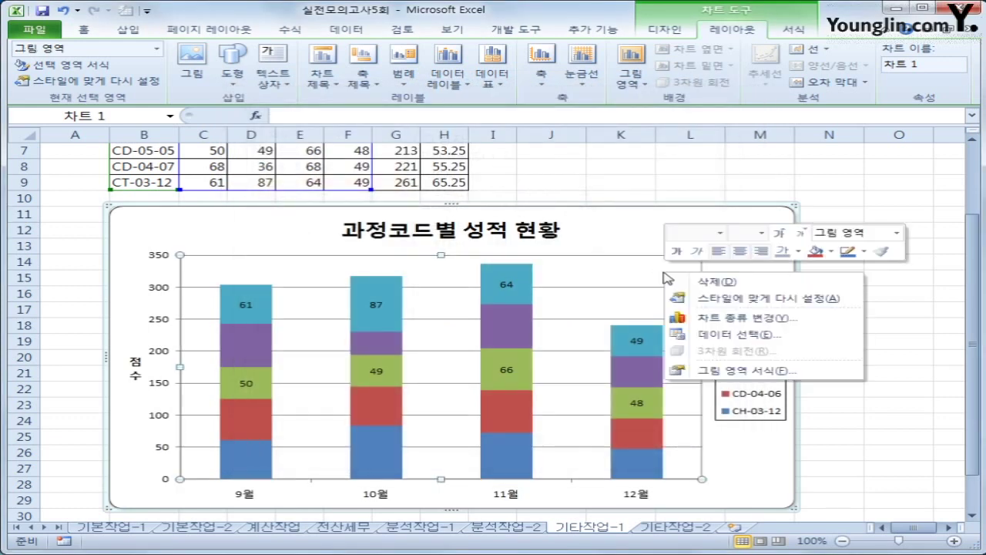
{"action": "left_click", "coordinate": [710, 373]}
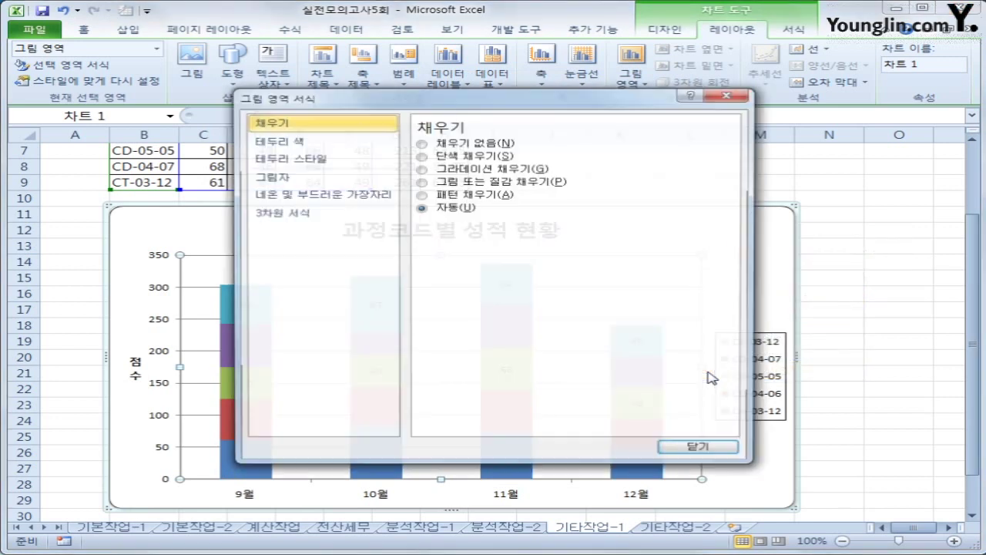
{"action": "left_click", "coordinate": [458, 185]}
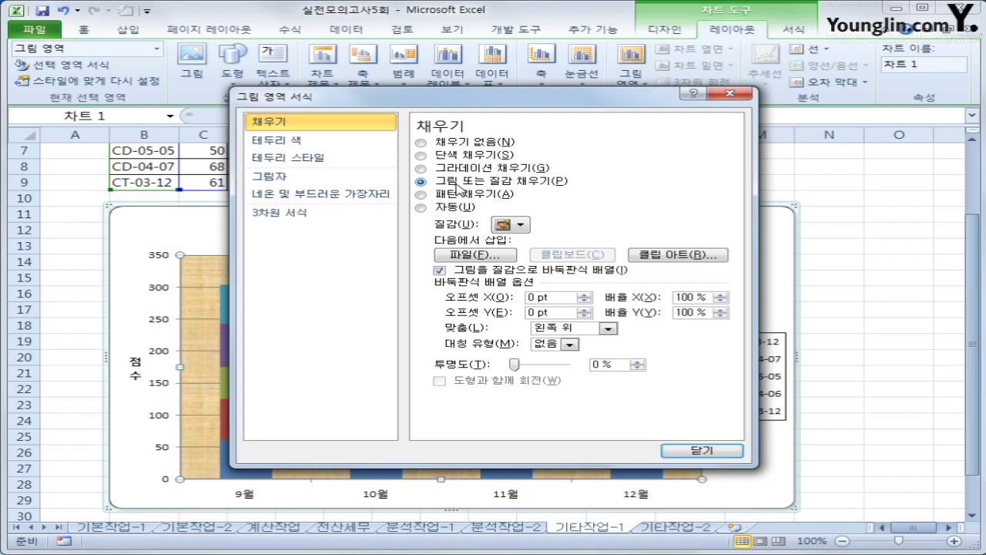
{"action": "left_click", "coordinate": [521, 225]}
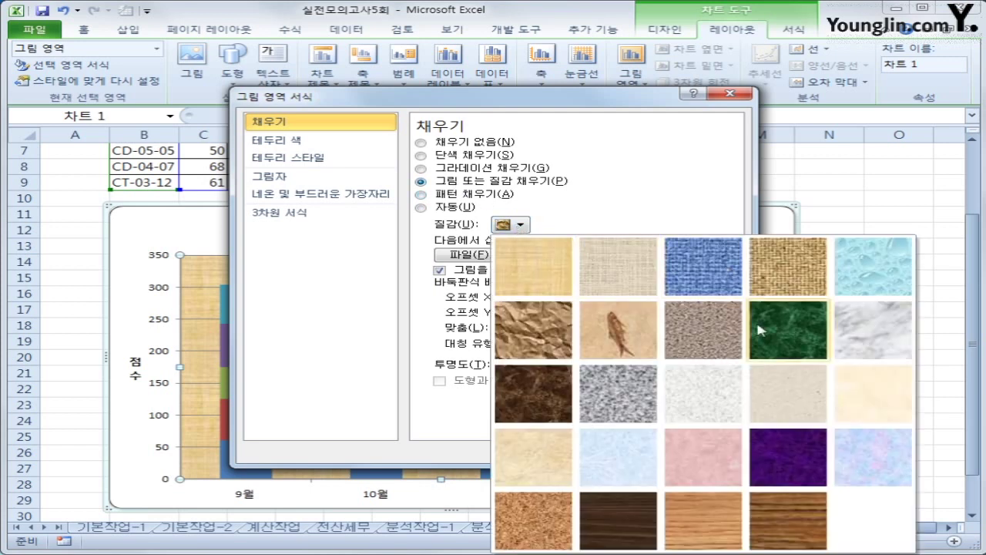
{"action": "left_click", "coordinate": [638, 468]}
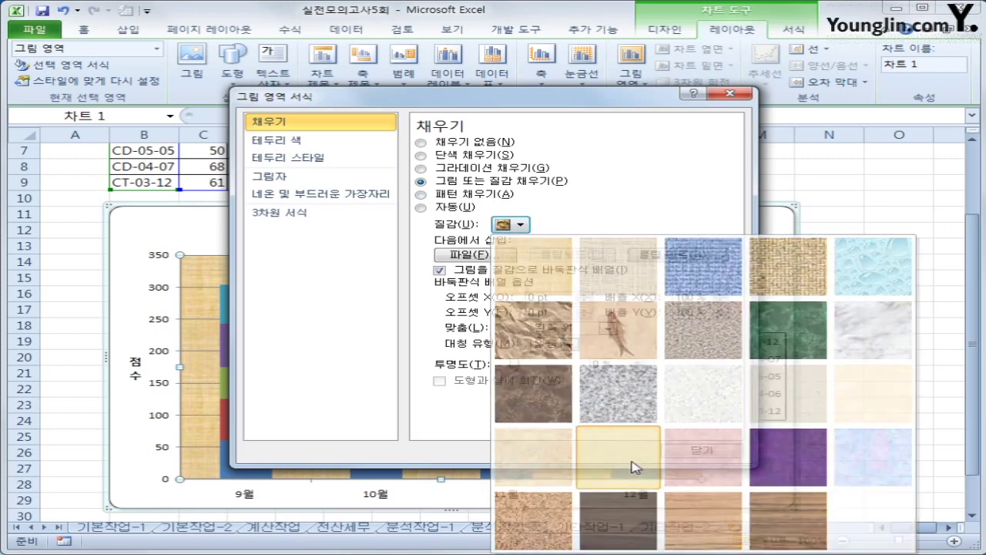
Close the plot area formatting and deselect the chart
{"action": "left_click", "coordinate": [732, 450]}
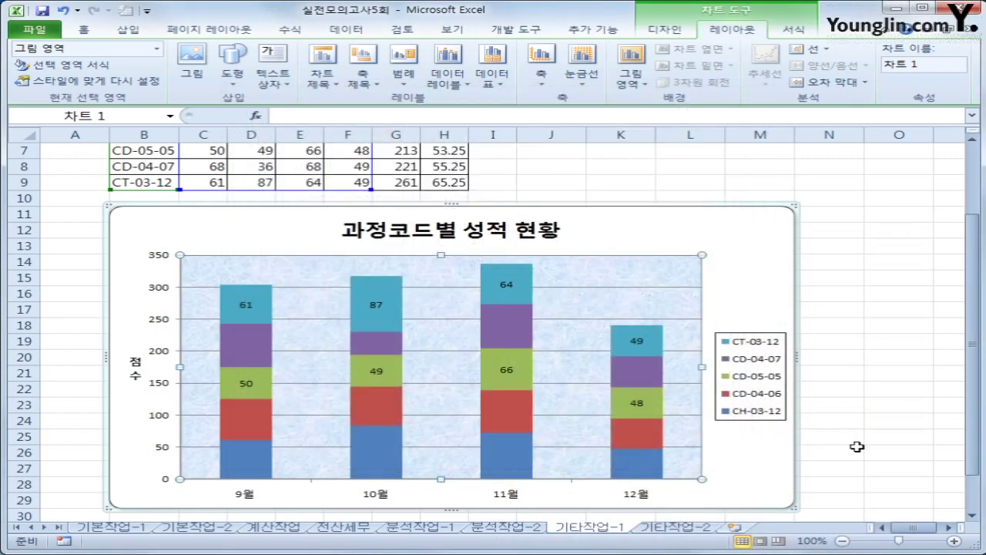
{"action": "left_click", "coordinate": [857, 449]}
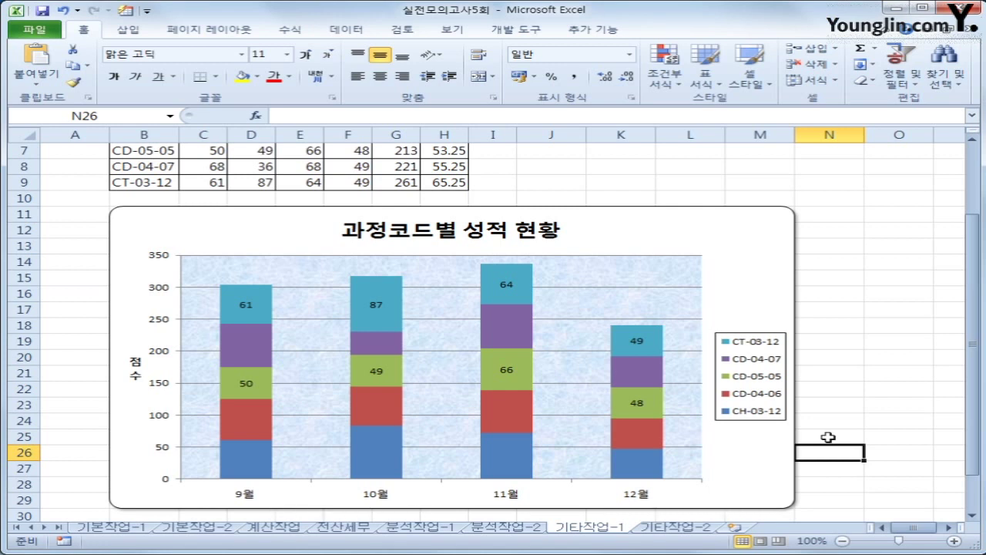
Go to the 기타작업-2 sheet and test the 고속버스예약하기 button
{"action": "left_click", "coordinate": [656, 528]}
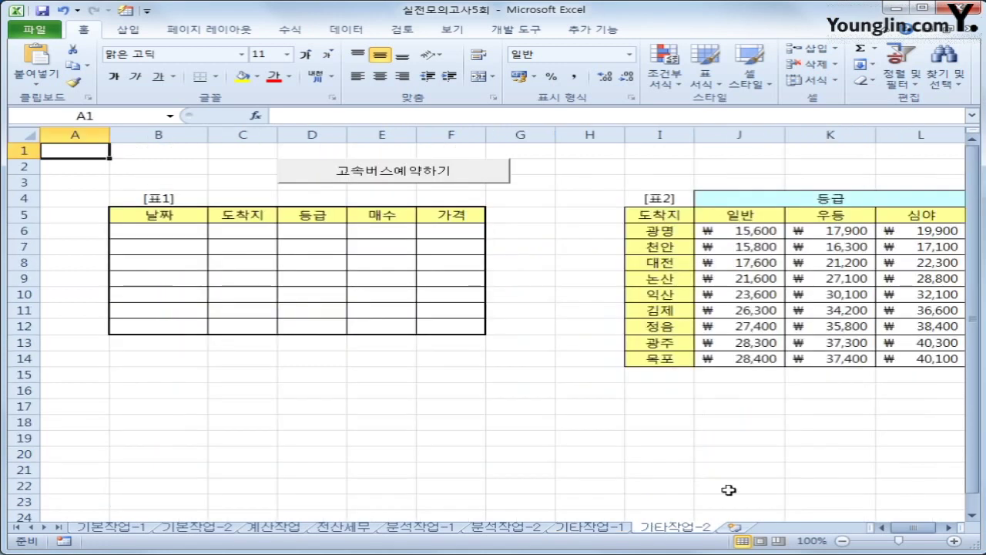
{"action": "left_click", "coordinate": [522, 438]}
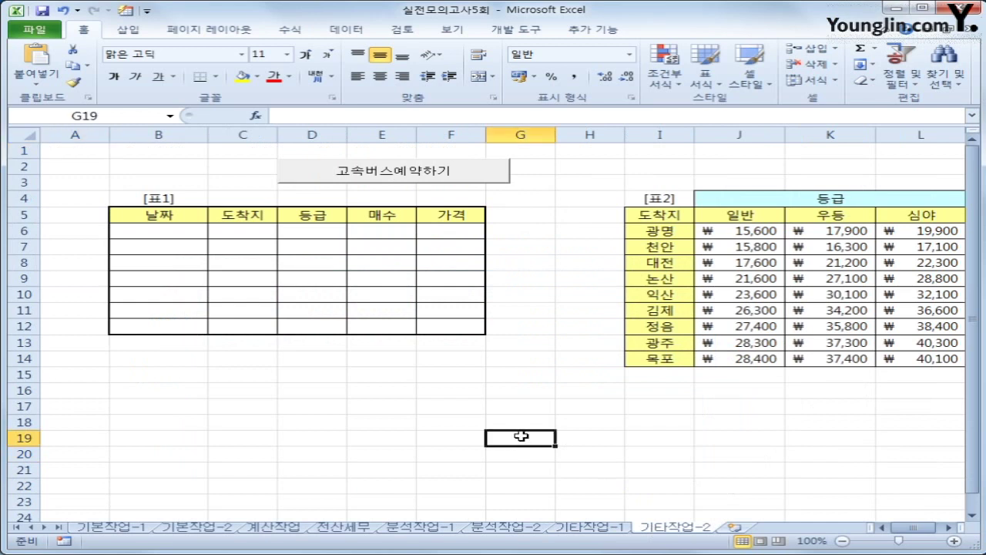
{"action": "left_click", "coordinate": [420, 174]}
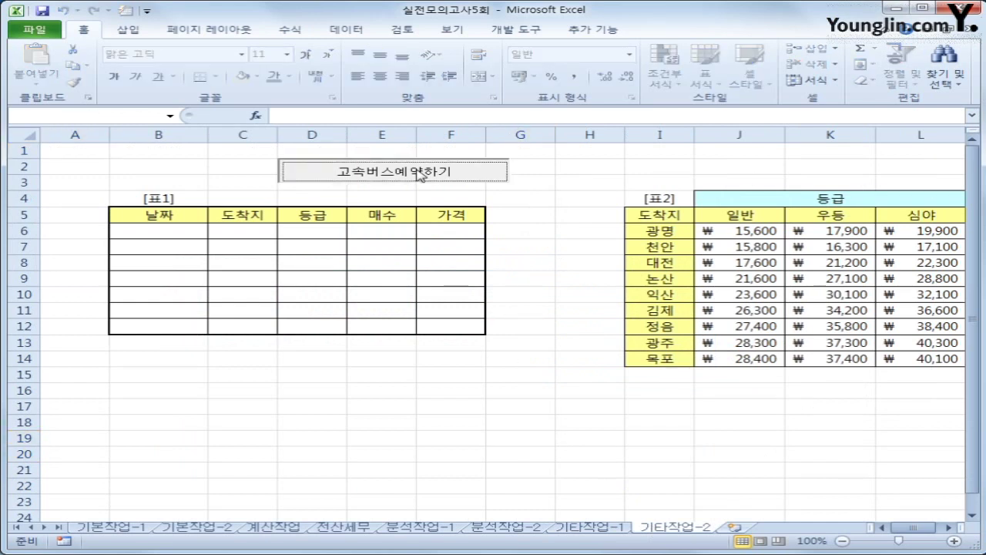
{"action": "left_click", "coordinate": [577, 406]}
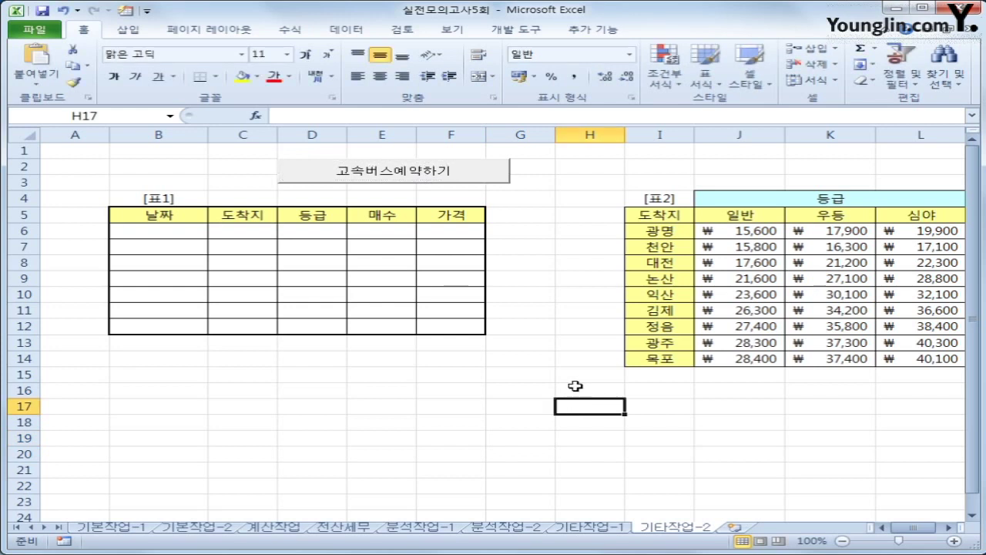
In design mode, make the 고속버스예약하기 button's click procedure open the booking form with 고속버스예약.Show
{"action": "left_click", "coordinate": [510, 29]}
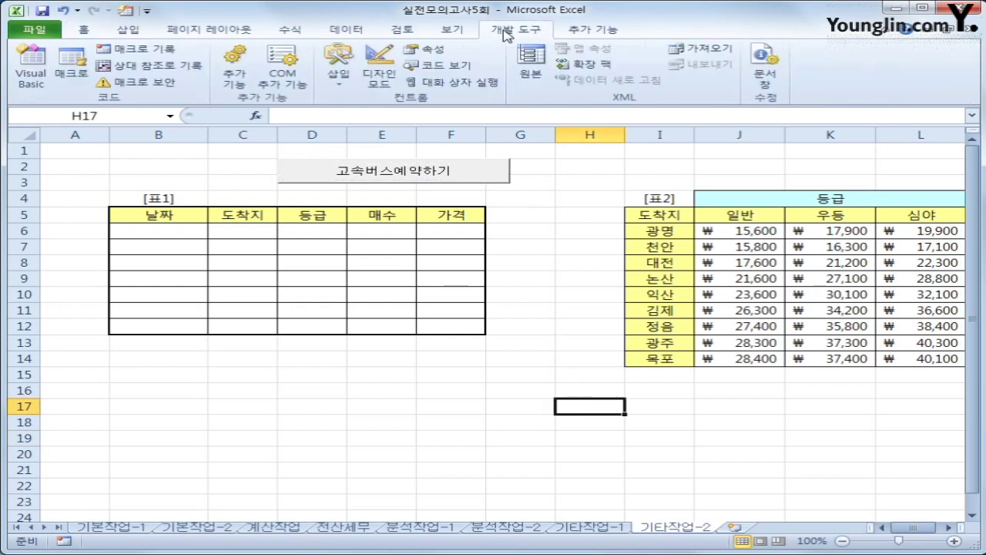
{"action": "left_click", "coordinate": [378, 82]}
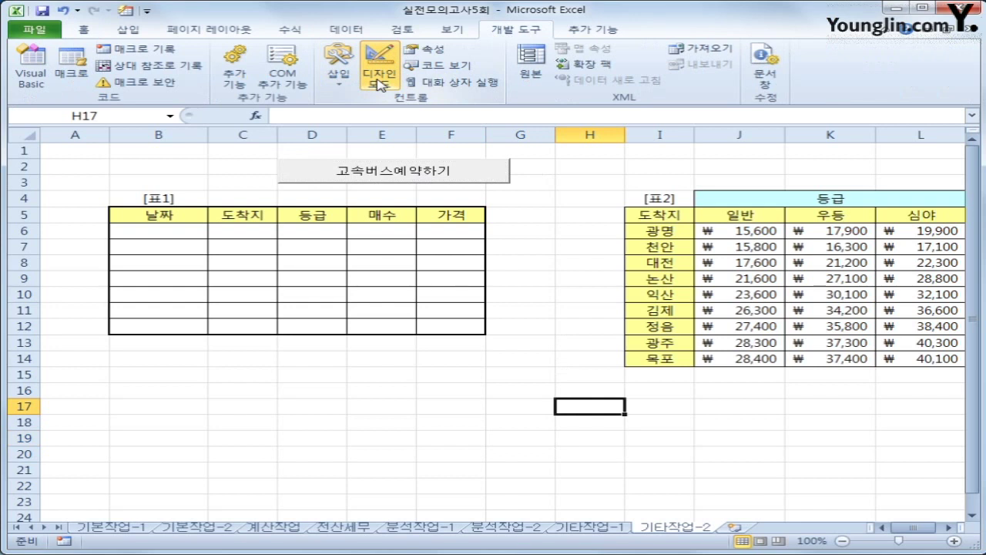
{"action": "left_click", "coordinate": [380, 176]}
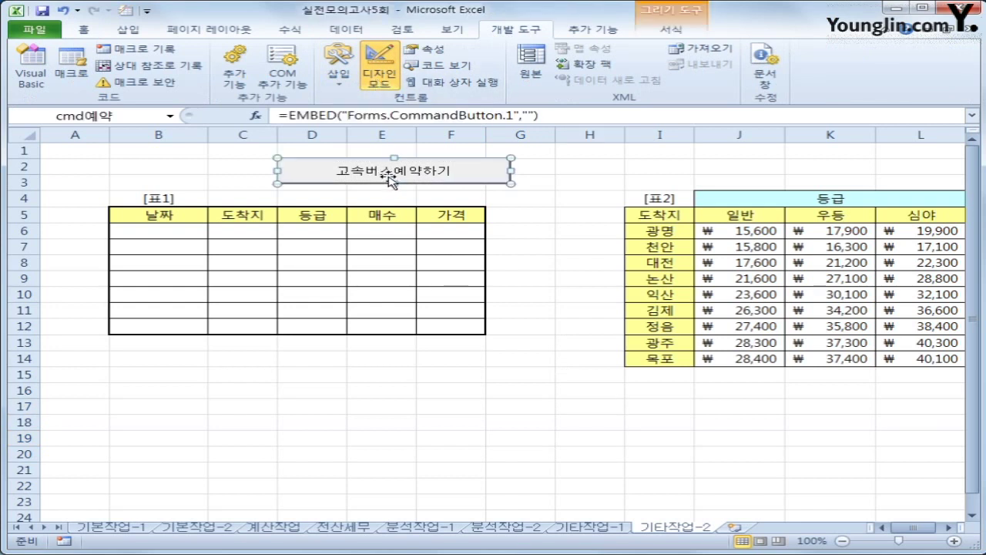
{"action": "double_click", "coordinate": [388, 176]}
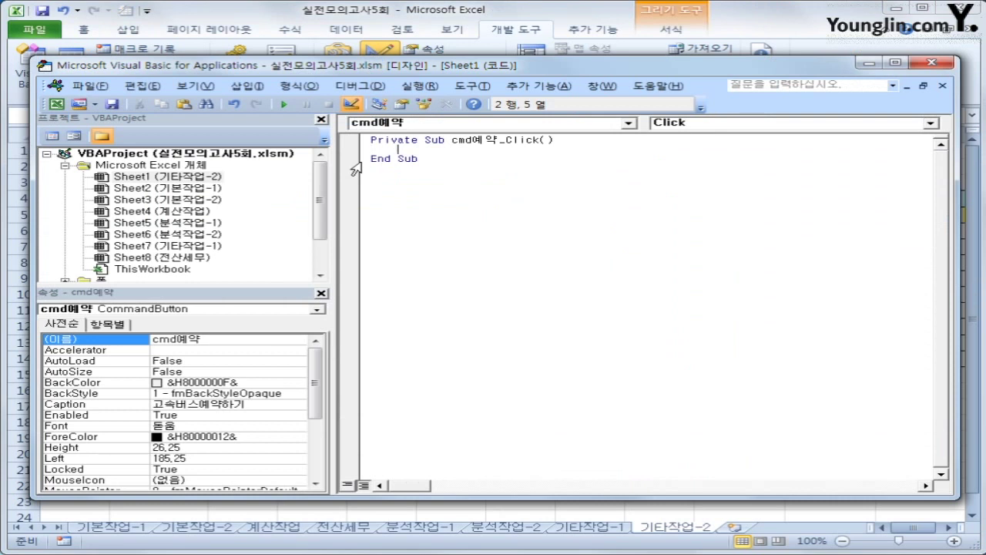
{"action": "type", "text": "고속버스예약."}
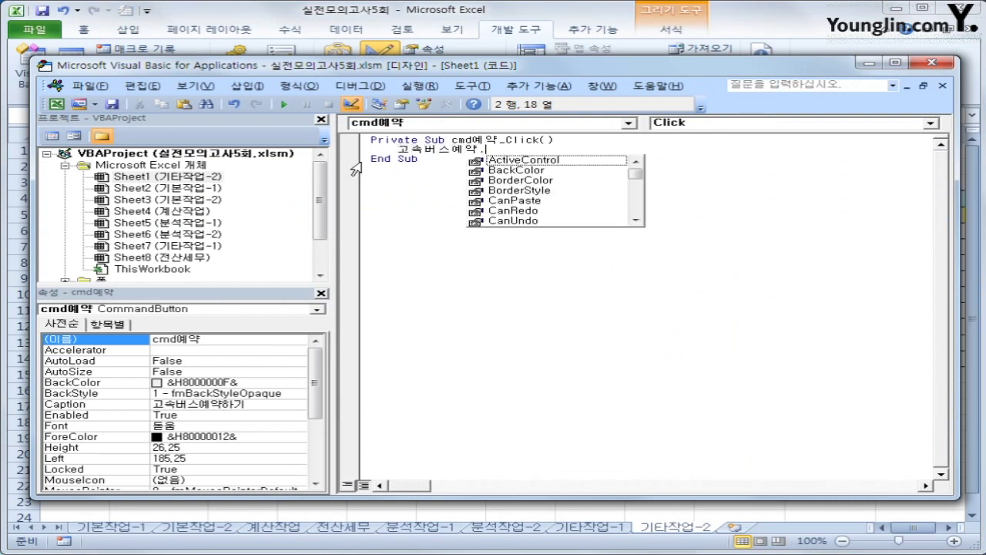
{"action": "type", "text": "sh"}
{"action": "key", "text": "Tab"}
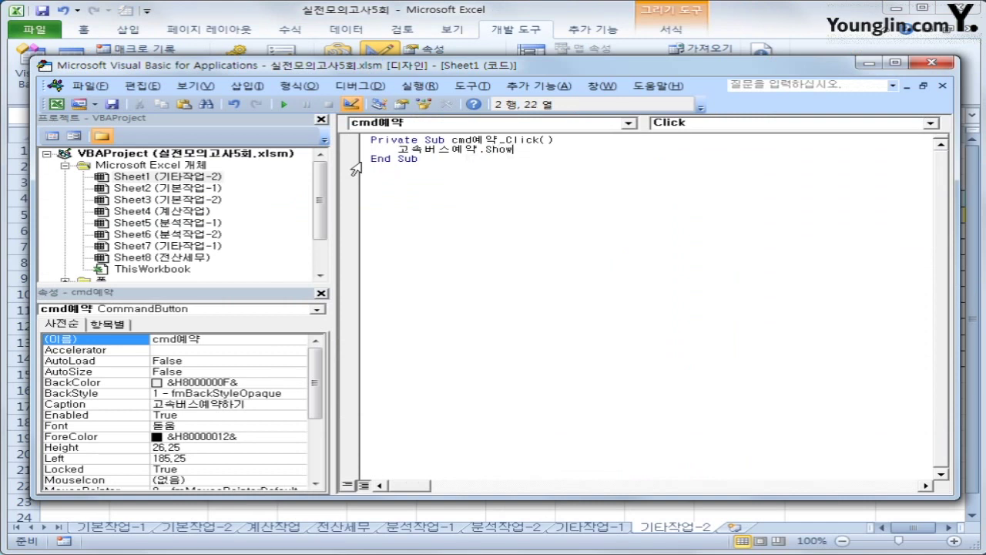
Open the code of the 고속버스예약 form from the project's 폼 folder
{"action": "left_click", "coordinate": [445, 266]}
{"action": "scroll", "coordinate": [231, 216], "scroll_direction": "down", "scroll_amount": 2}
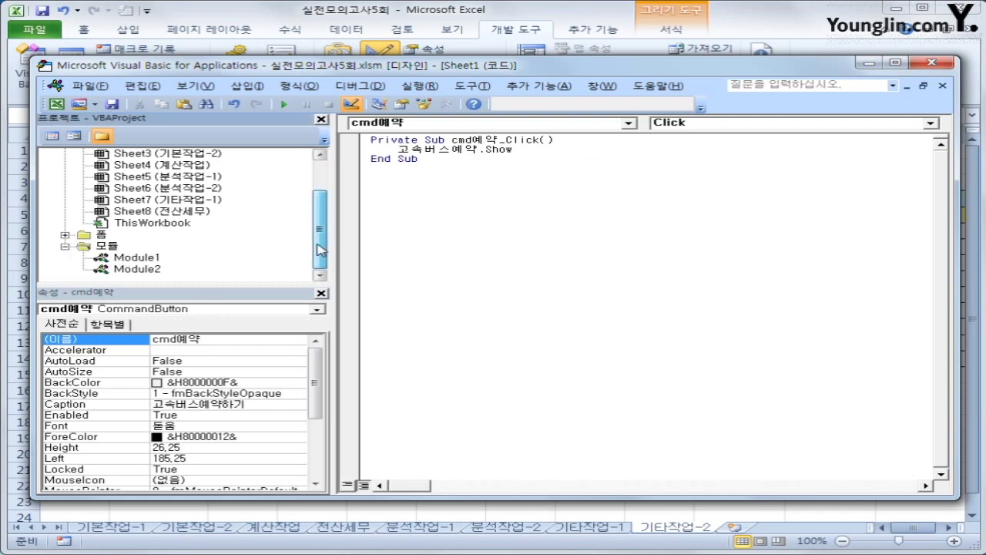
{"action": "double_click", "coordinate": [101, 234]}
{"action": "left_click", "coordinate": [132, 250]}
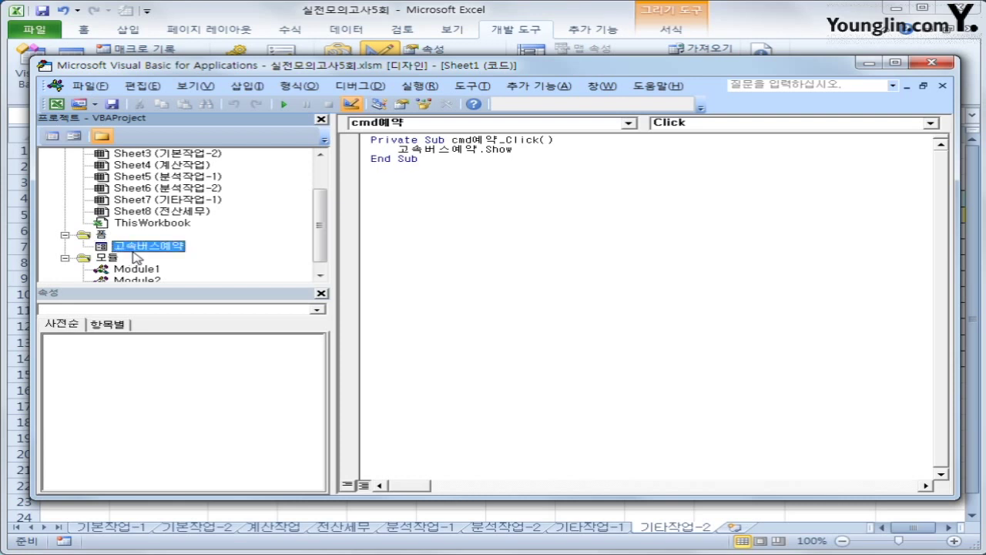
{"action": "left_click", "coordinate": [52, 135]}
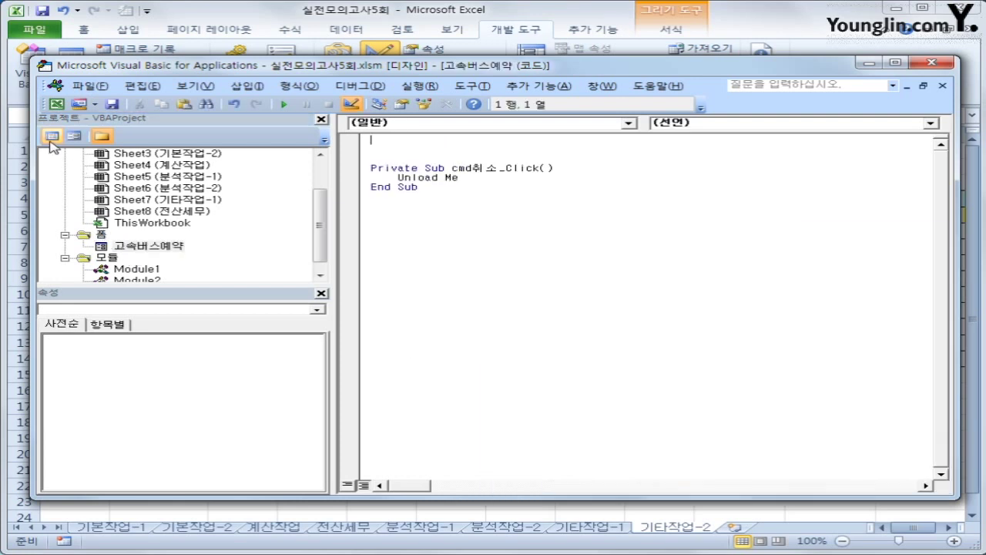
Create the UserForm_Initialize event procedure in the form's code
{"action": "left_click", "coordinate": [393, 124]}
{"action": "left_click", "coordinate": [426, 231]}
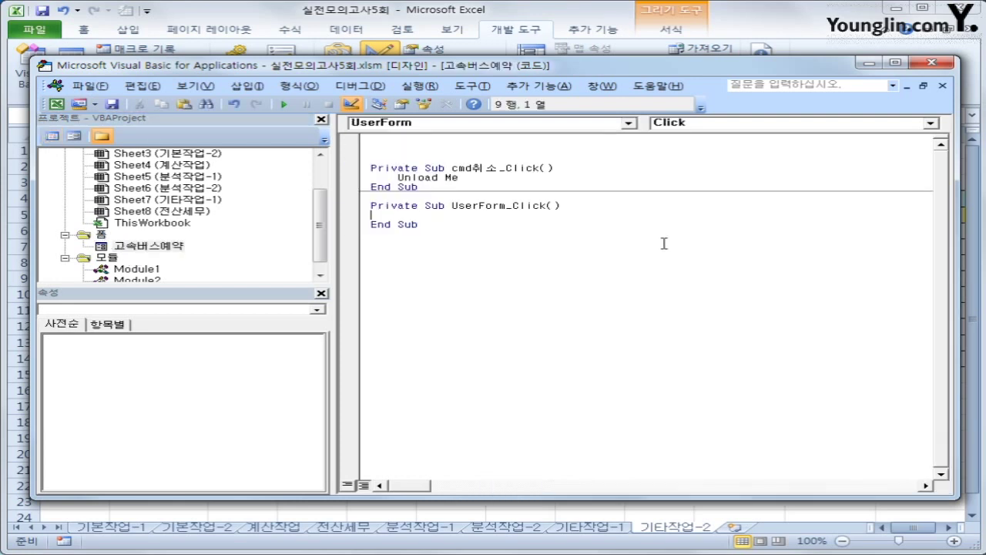
{"action": "left_click", "coordinate": [687, 123]}
{"action": "left_click", "coordinate": [702, 180]}
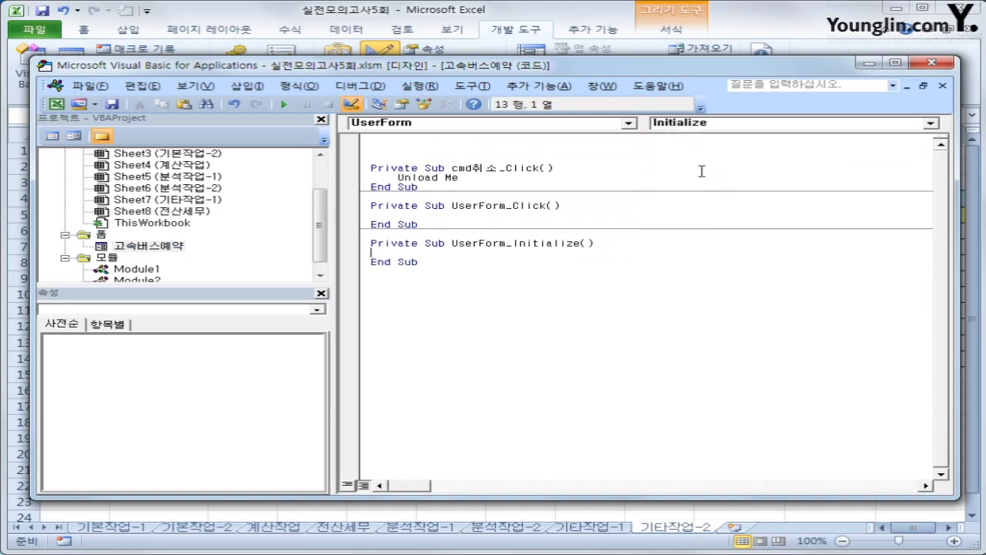
Fill the date box with the current date using txt날짜 = Date in UserForm_Initialize
{"action": "key", "text": "Tab"}
{"action": "type", "text": "txt날짜 = "}
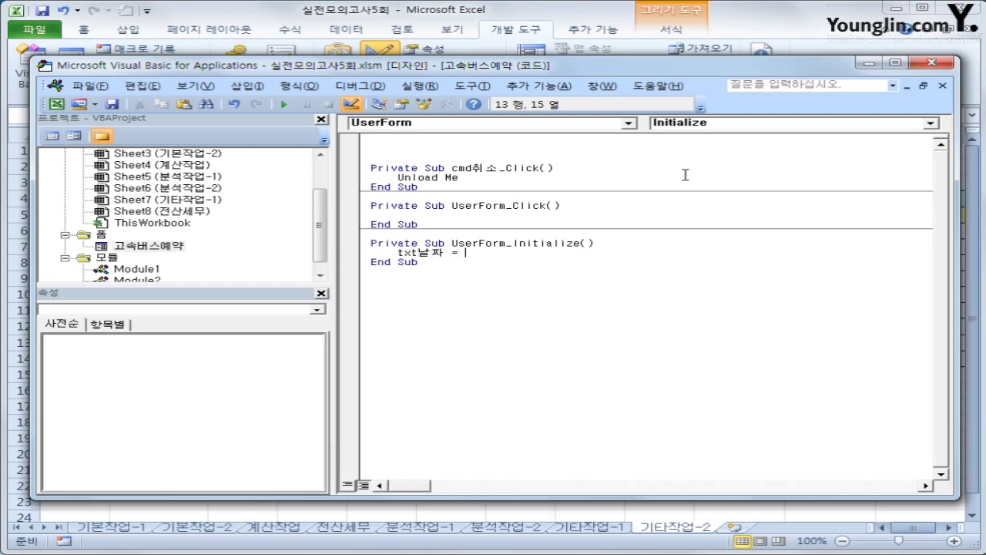
{"action": "type", "text": "date"}
{"action": "key", "text": "Down"}
{"action": "key", "text": "Up"}
{"action": "key", "text": "End"}
{"action": "key", "text": "Return"}
{"action": "key", "text": "Return"}
Add the line cmb도착지.RowSource = "I6:I14" to fill the destination combo box
{"action": "type", "text": "cmb"}
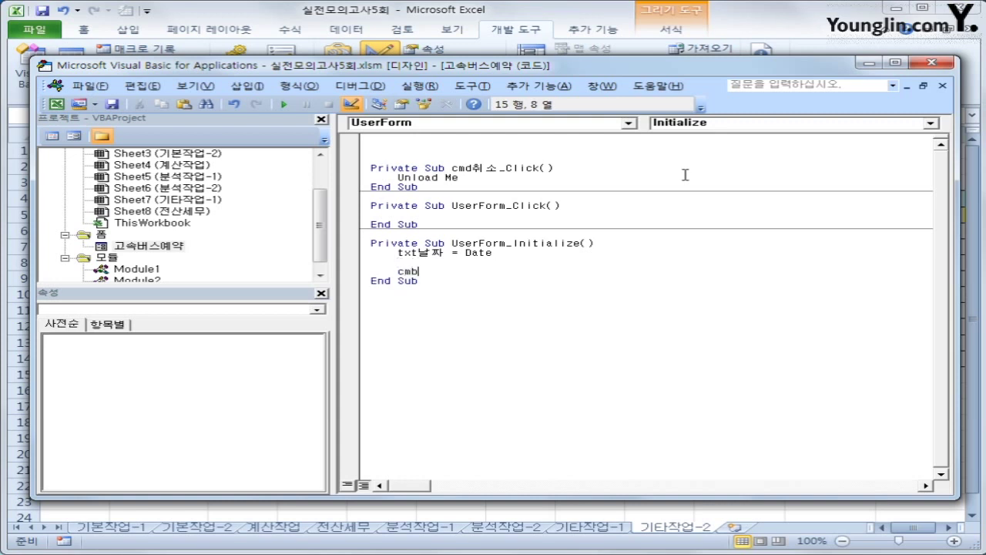
{"action": "type", "text": "도착지"}
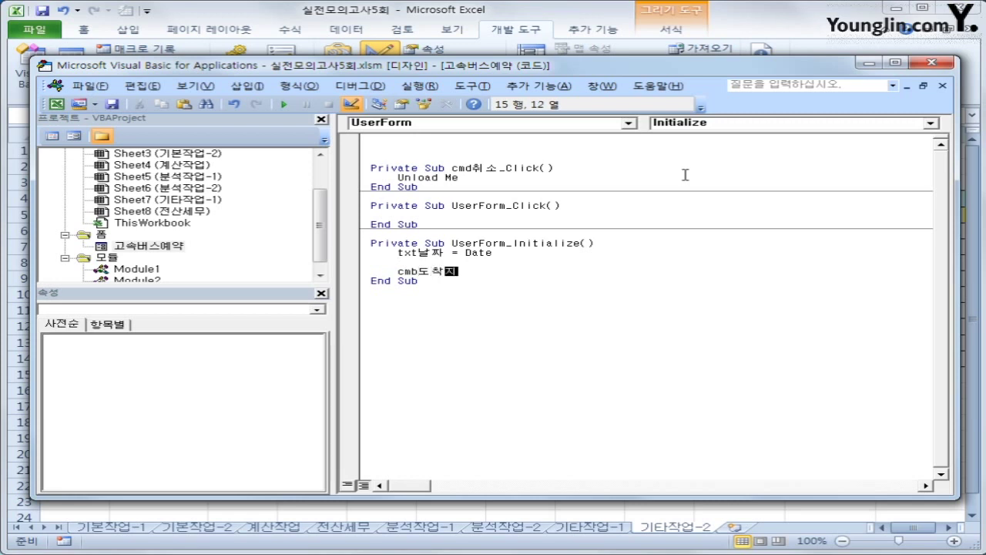
{"action": "type", "text": "."}
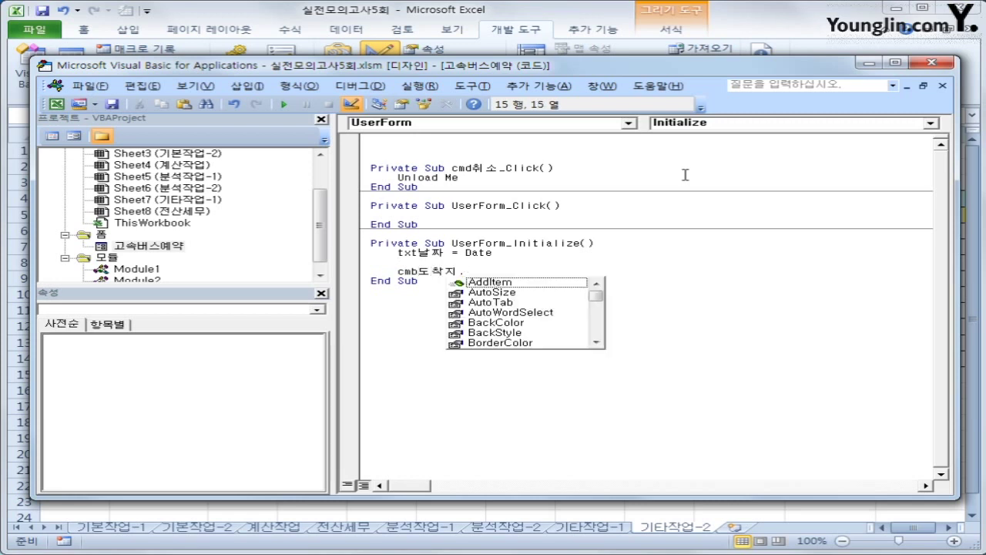
{"action": "type", "text": "row"}
{"action": "key", "text": "Tab"}
{"action": "type", "text": "= "}
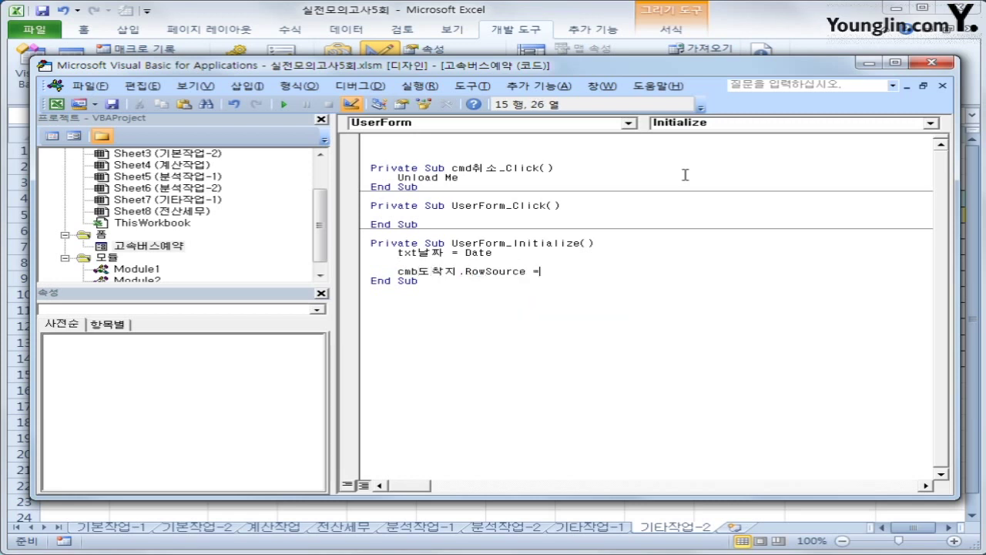
{"action": "type", "text": "\"I6:I14\""}
{"action": "key", "text": "Return"}
{"action": "key", "text": "Return"}
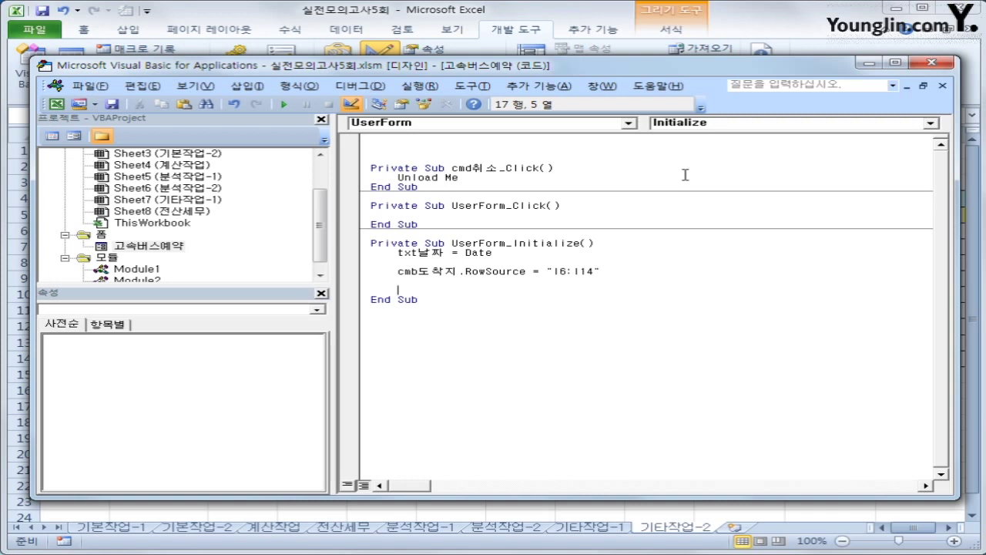
Add the line cmb등급.AddItem "일반" below the RowSource line
{"action": "type", "text": "cmb등ㄱ"}
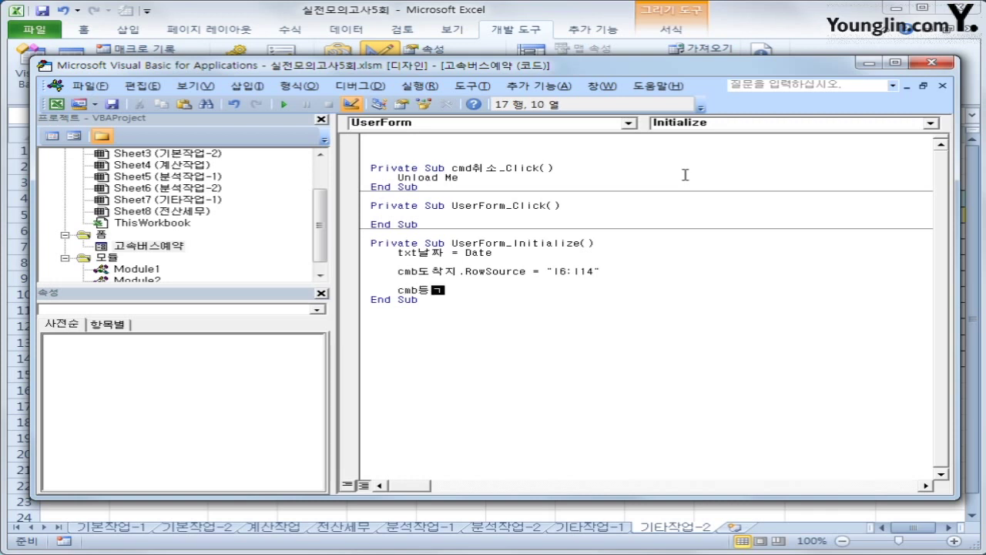
{"action": "type", "text": "급."}
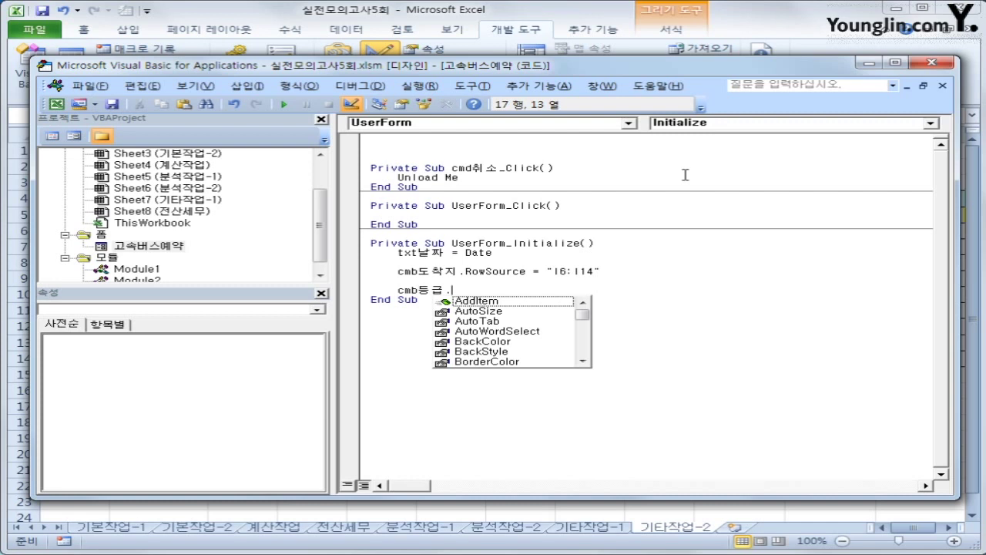
{"action": "key", "text": "Tab"}
{"action": "type", "text": "\""}
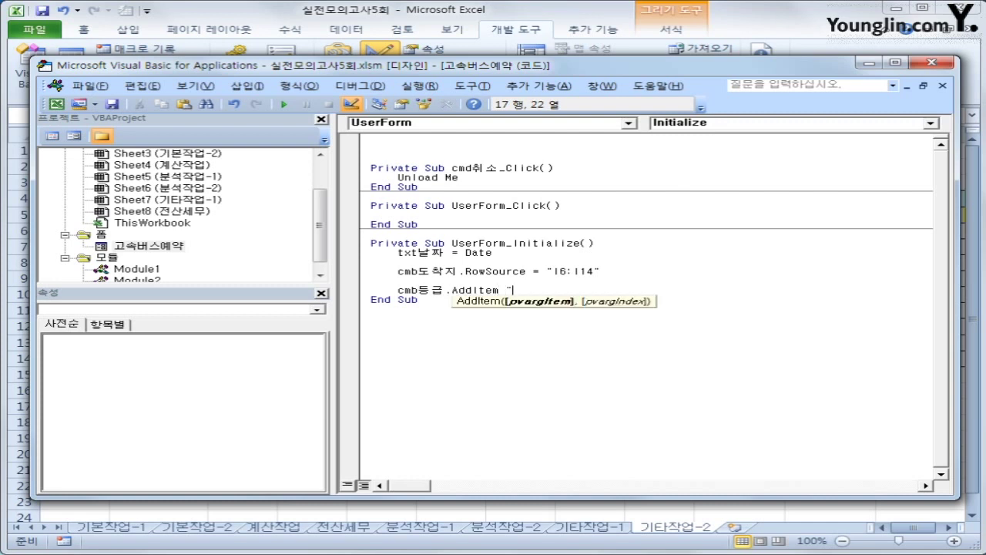
{"action": "type", "text": "dlfqks\""}
{"action": "key", "text": "BackSpace"}
{"action": "key", "text": "BackSpace"}
{"action": "key", "text": "BackSpace"}
{"action": "key", "text": "BackSpace"}
{"action": "key", "text": "BackSpace"}
{"action": "key", "text": "BackSpace"}
{"action": "key", "text": "BackSpace"}
{"action": "type", "text": "일반\""}
Duplicate the AddItem line and change the copy's item to "우등"
{"action": "key", "text": "shift+Home"}
{"action": "key", "text": "ctrl+c"}
{"action": "key", "text": "End"}
{"action": "key", "text": "Return"}
{"action": "key", "text": "ctrl+v"}
{"action": "key", "text": "Left"}
{"action": "key", "text": "Left"}
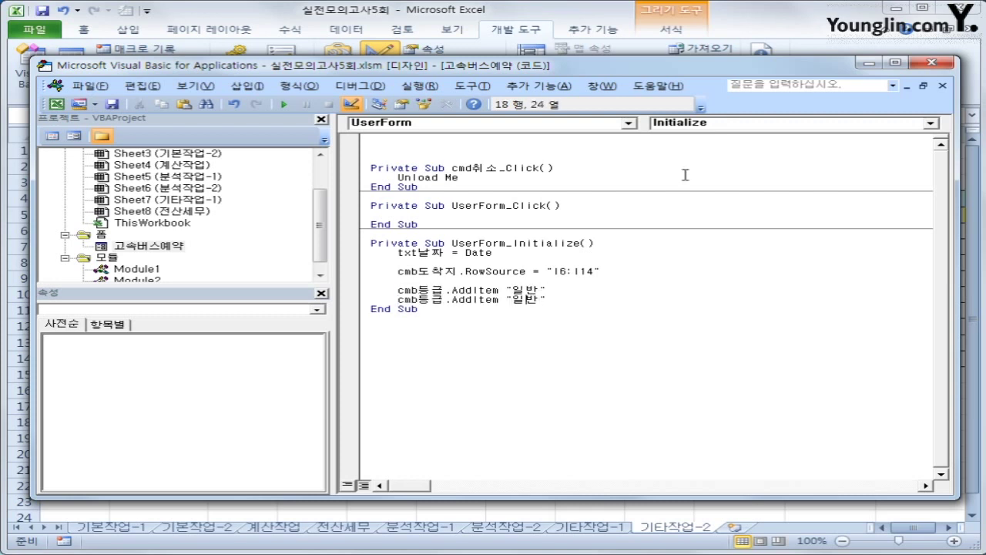
{"action": "key", "text": "Left"}
{"action": "type", "text": "우등"}
{"action": "key", "text": "Delete"}
{"action": "key", "text": "Delete"}
{"action": "key", "text": "End"}
{"action": "key", "text": "Return"}
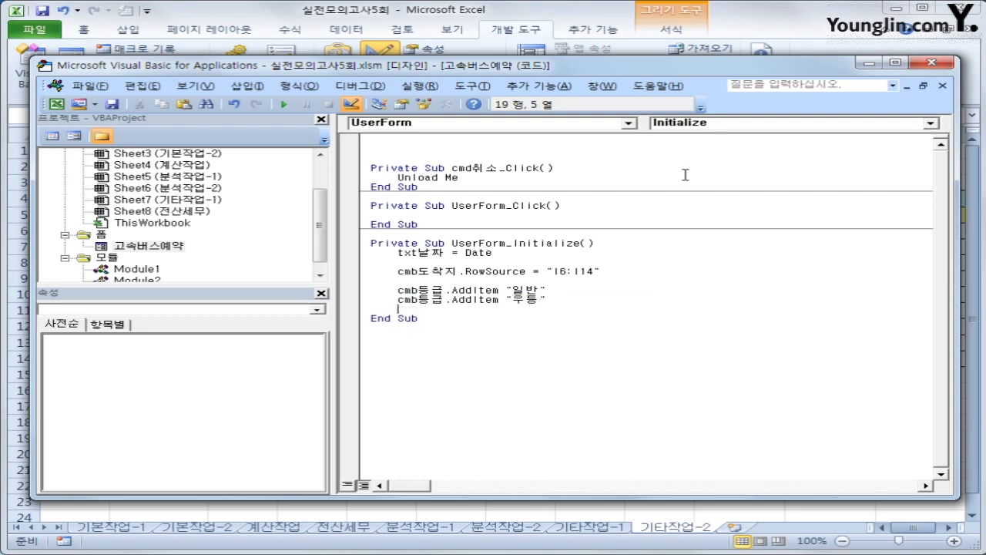
Add a third cmb등급.AddItem line with the item "심야"
{"action": "key", "text": "ctrl+v"}
{"action": "key", "text": "Left"}
{"action": "key", "text": "Left"}
{"action": "key", "text": "Left"}
{"action": "type", "text": "t"}
{"action": "key", "text": "BackSpace"}
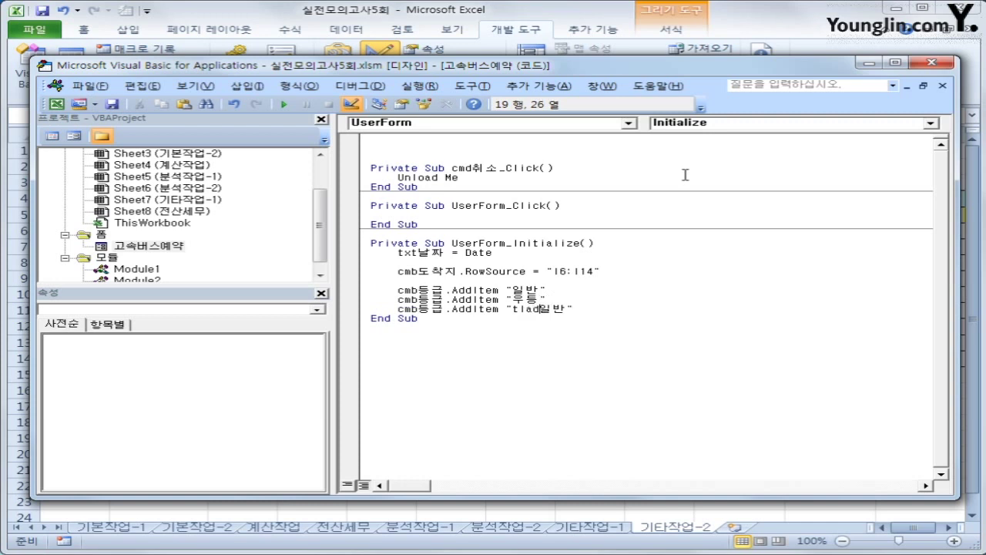
{"action": "type", "text": "시"}
{"action": "type", "text": "심야"}
{"action": "key", "text": "Delete"}
{"action": "key", "text": "Delete"}
{"action": "key", "text": "End"}
{"action": "key", "text": "Return"}
{"action": "key", "text": "Up"}
{"action": "key", "text": "Up"}
{"action": "key", "text": "Up"}
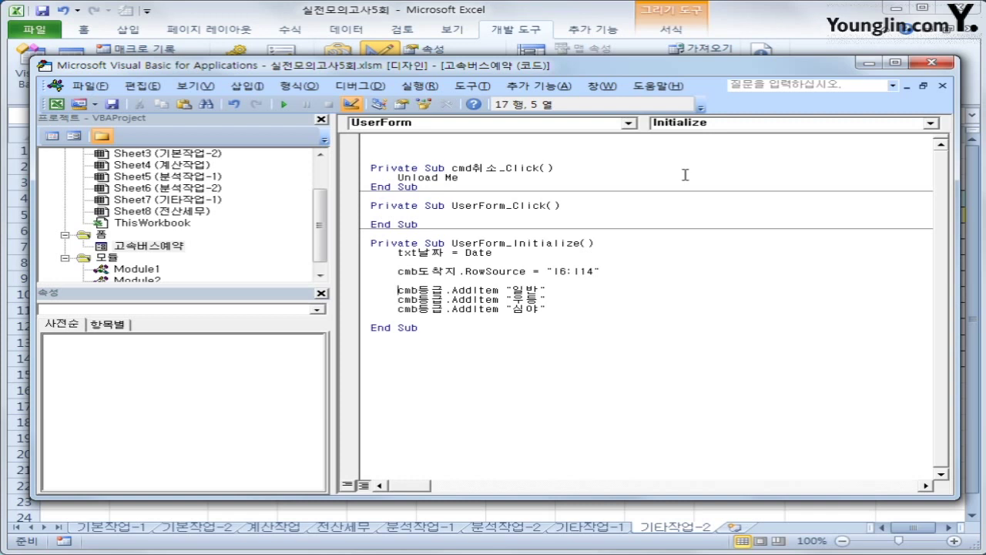
Close the Visual Basic editor and turn off design mode on the 기타작업-2 sheet
{"action": "left_click", "coordinate": [931, 62]}
{"action": "left_click", "coordinate": [387, 69]}
{"action": "left_click", "coordinate": [522, 416]}
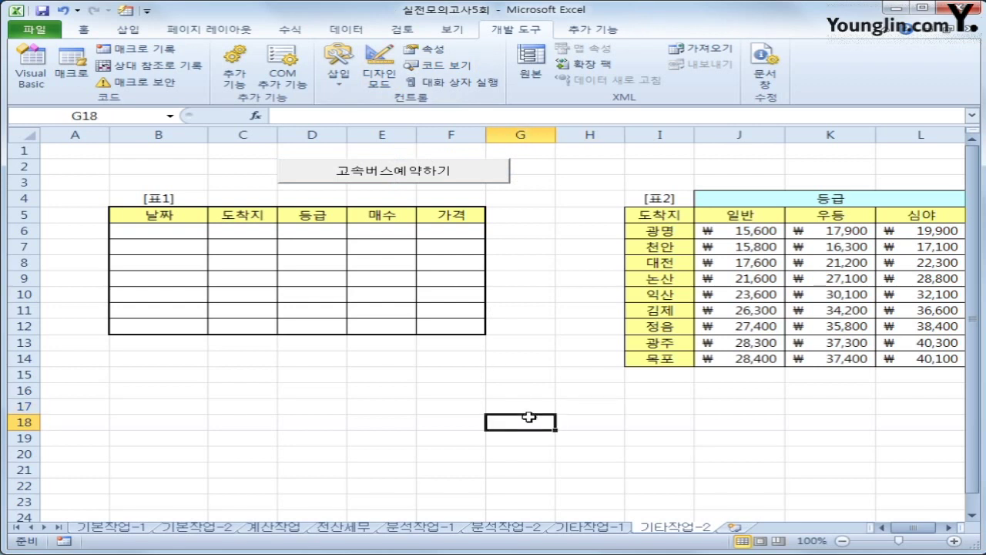
Open the 고속버스예약화면 form and test its lists by choosing destination 광명 and grade 심야
{"action": "left_click", "coordinate": [445, 176]}
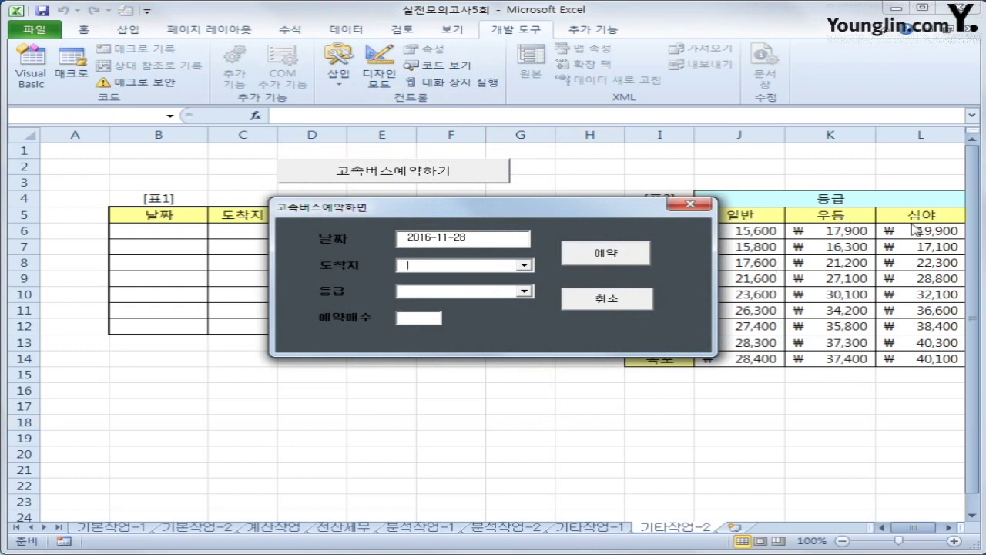
{"action": "left_click_drag", "start_coordinate": [514, 211], "coordinate": [353, 199]}
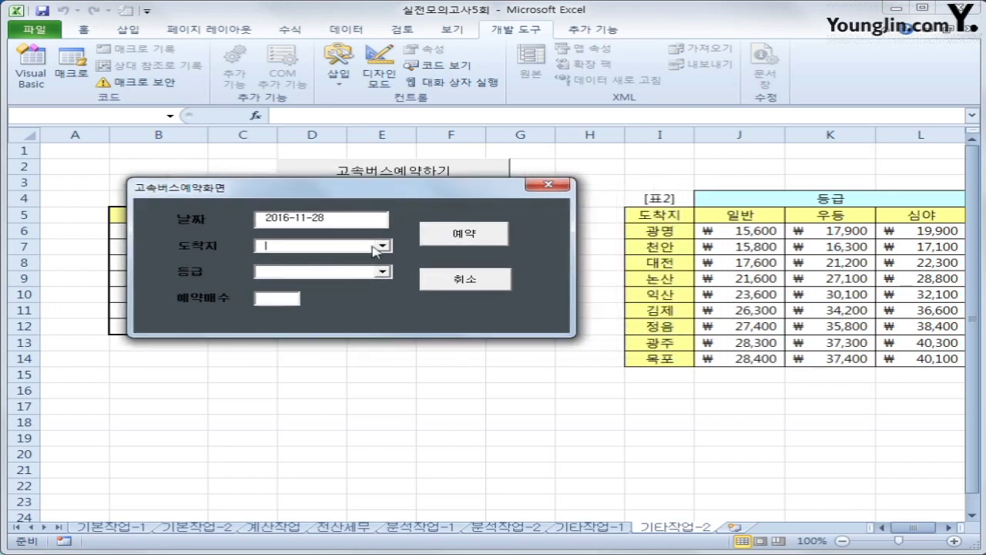
{"action": "left_click", "coordinate": [382, 245]}
{"action": "left_click", "coordinate": [339, 259]}
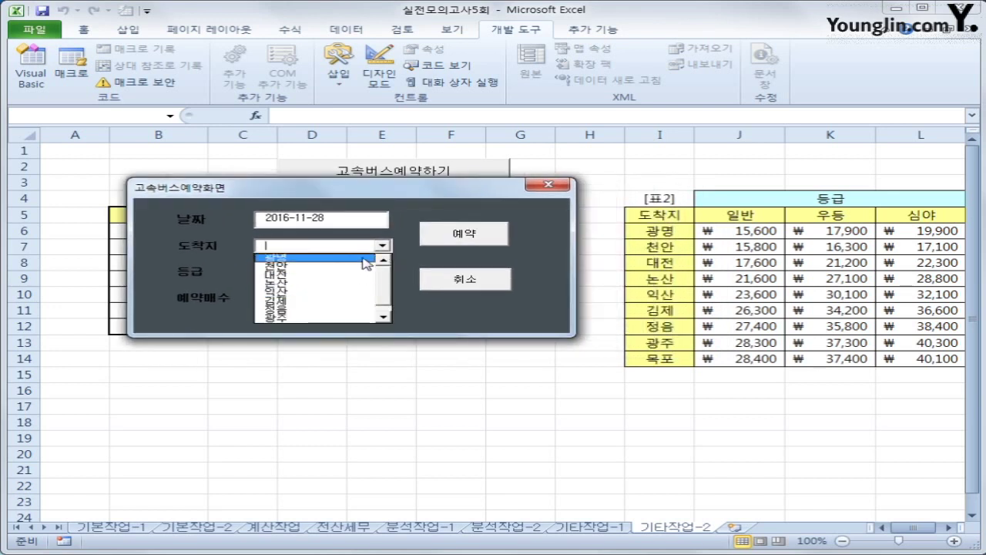
{"action": "left_click", "coordinate": [384, 272]}
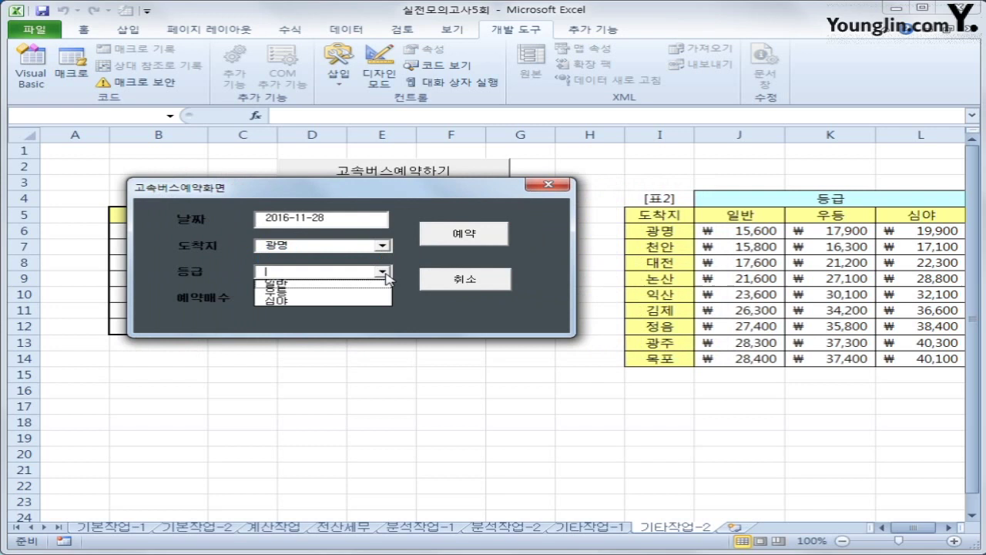
{"action": "left_click", "coordinate": [339, 302]}
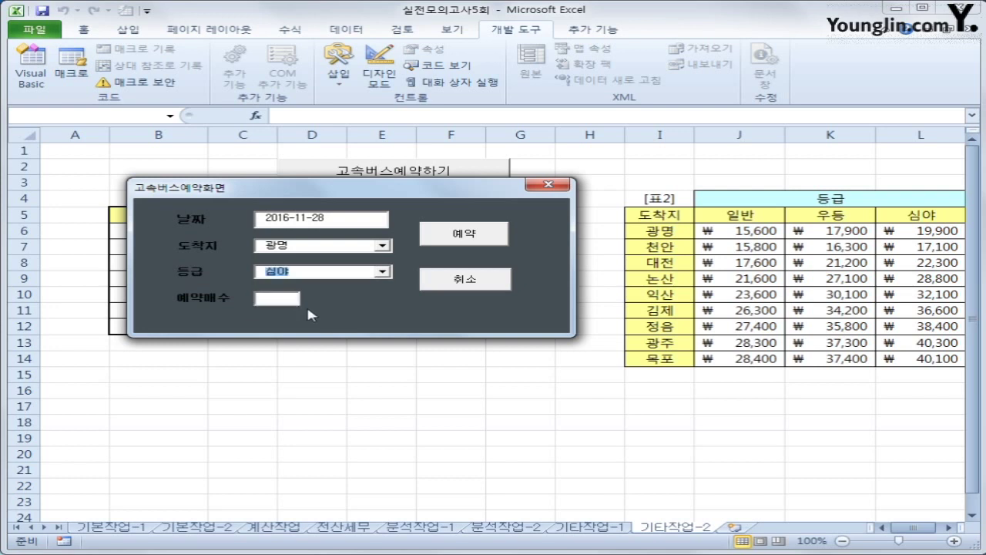
{"action": "left_click", "coordinate": [274, 300]}
Move the booking form clear of the table headings and recheck its grade and destination lists, choosing 광명 again
{"action": "left_click_drag", "start_coordinate": [400, 187], "coordinate": [443, 347]}
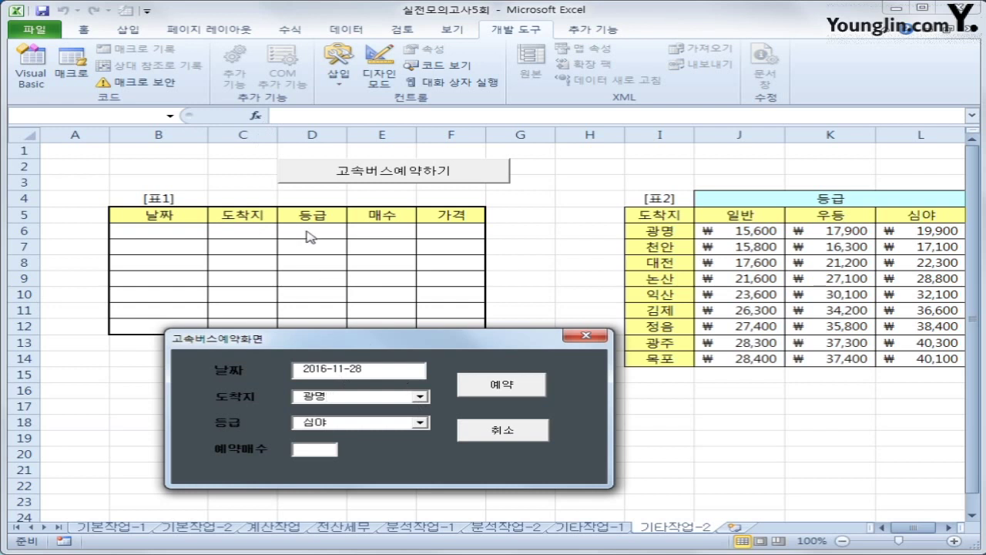
{"action": "left_click", "coordinate": [419, 423]}
{"action": "left_click", "coordinate": [420, 422]}
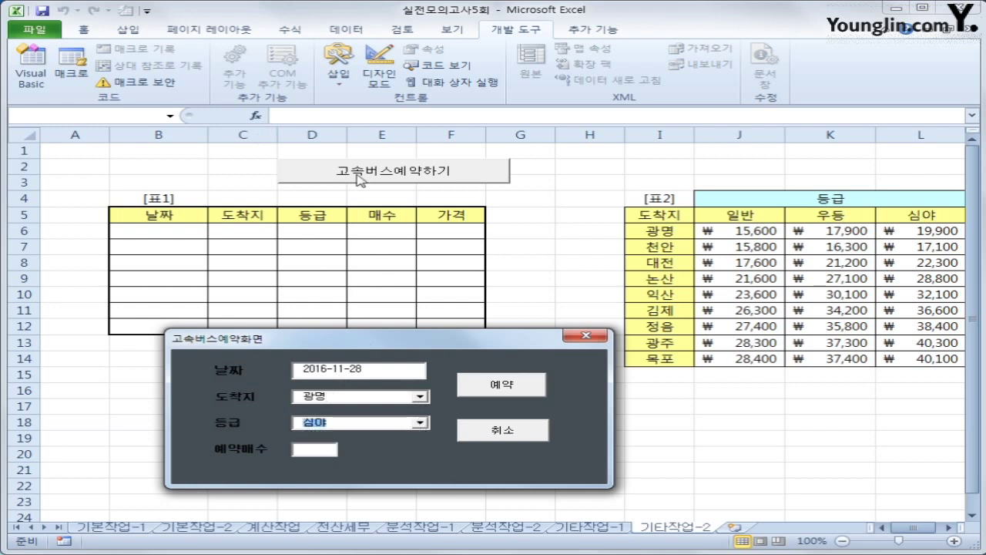
{"action": "left_click", "coordinate": [331, 447]}
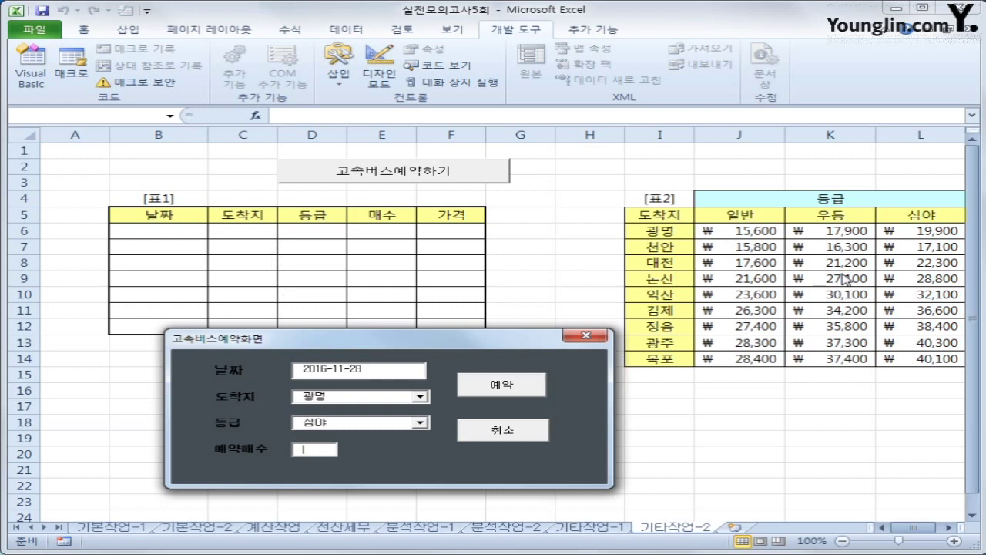
{"action": "left_click", "coordinate": [418, 397]}
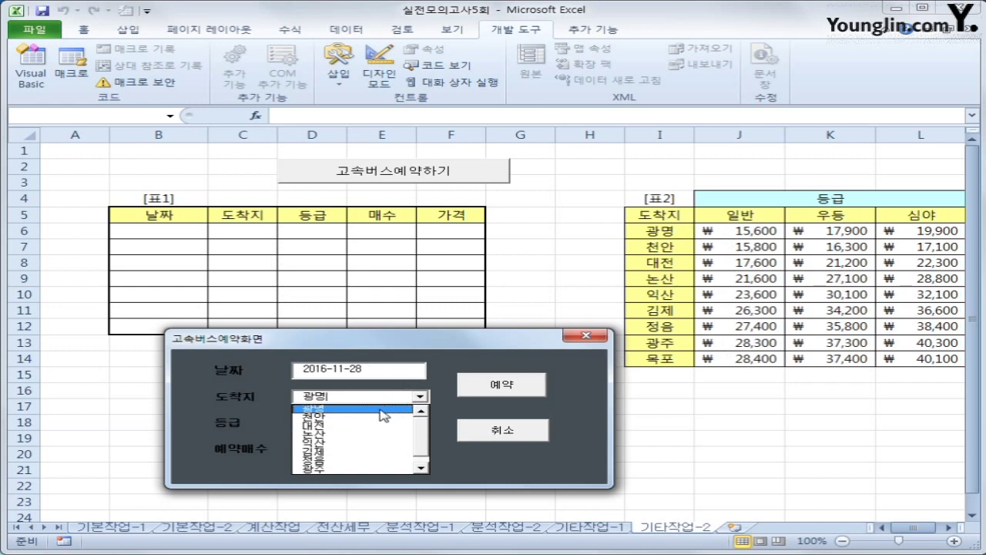
{"action": "left_click", "coordinate": [380, 409]}
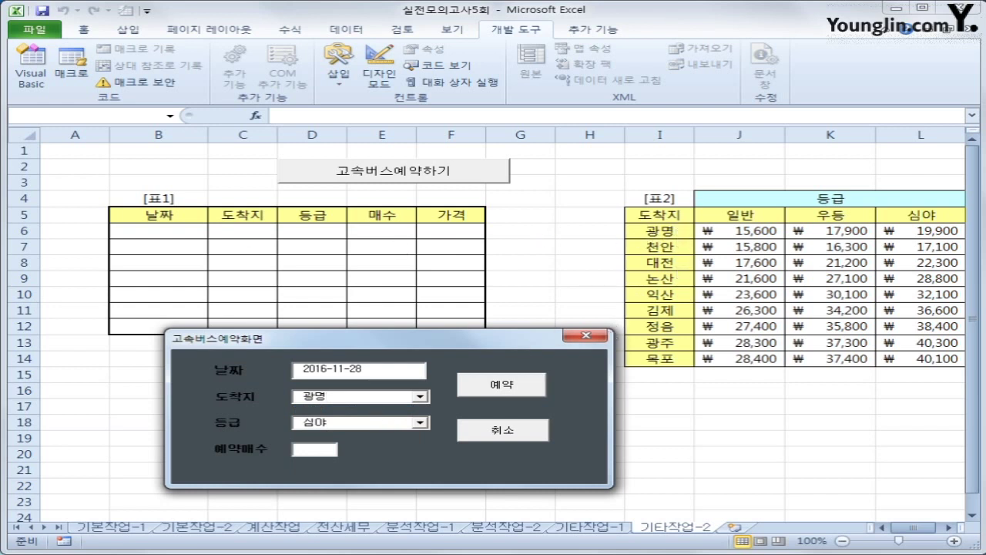
{"action": "left_click_drag", "start_coordinate": [637, 230], "coordinate": [44, 237]}
{"action": "left_click_drag", "start_coordinate": [646, 237], "coordinate": [676, 234]}
{"action": "left_click_drag", "start_coordinate": [399, 394], "coordinate": [640, 240]}
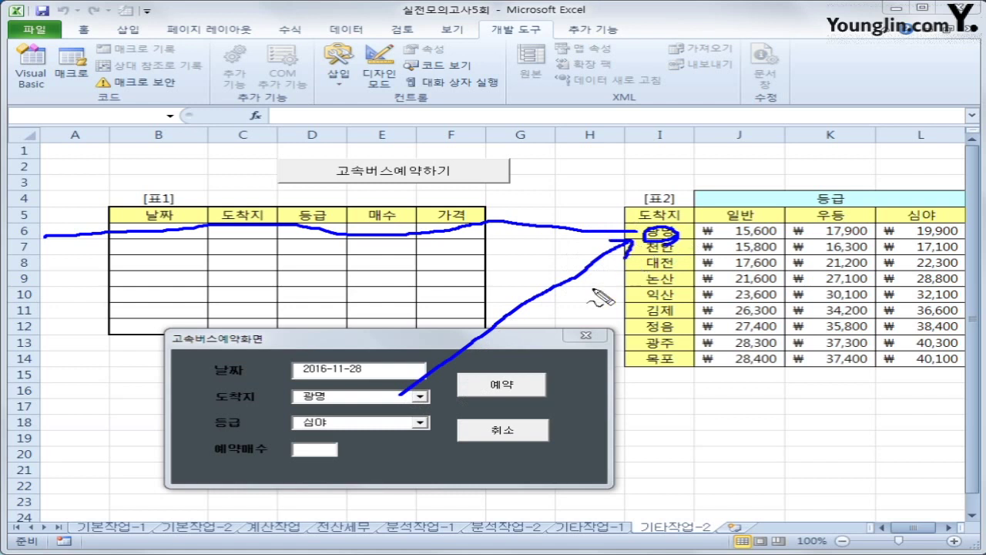
{"action": "mouse_move", "coordinate": [369, 391]}
{"action": "left_mouse_down"}
{"action": "mouse_move", "coordinate": [374, 411]}
{"action": "mouse_move", "coordinate": [371, 393]}
{"action": "left_mouse_up"}
{"action": "mouse_move", "coordinate": [633, 260]}
{"action": "left_mouse_down"}
{"action": "mouse_move", "coordinate": [664, 260]}
{"action": "mouse_move", "coordinate": [653, 277]}
{"action": "left_mouse_up"}
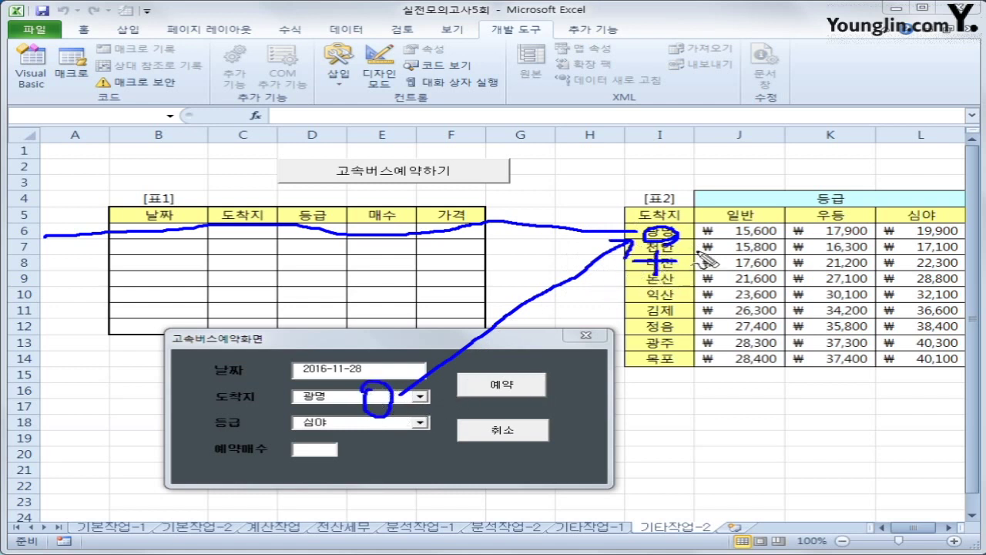
{"action": "mouse_move", "coordinate": [697, 248]}
{"action": "left_mouse_down"}
{"action": "mouse_move", "coordinate": [677, 271]}
{"action": "mouse_move", "coordinate": [693, 270]}
{"action": "mouse_move", "coordinate": [680, 268]}
{"action": "left_mouse_up"}
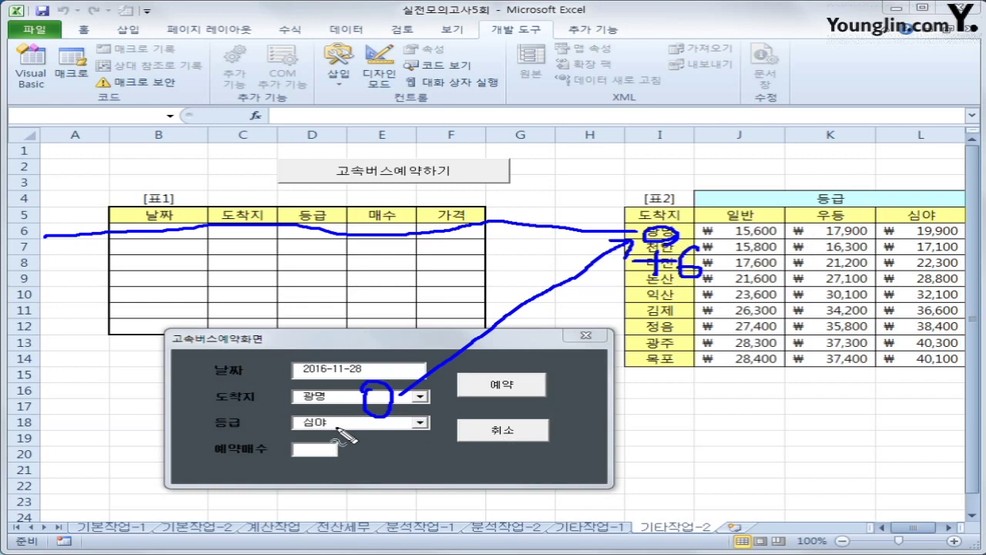
{"action": "mouse_move", "coordinate": [339, 428]}
{"action": "left_mouse_down"}
{"action": "mouse_move", "coordinate": [307, 436]}
{"action": "mouse_move", "coordinate": [323, 417]}
{"action": "mouse_move", "coordinate": [333, 436]}
{"action": "left_mouse_up"}
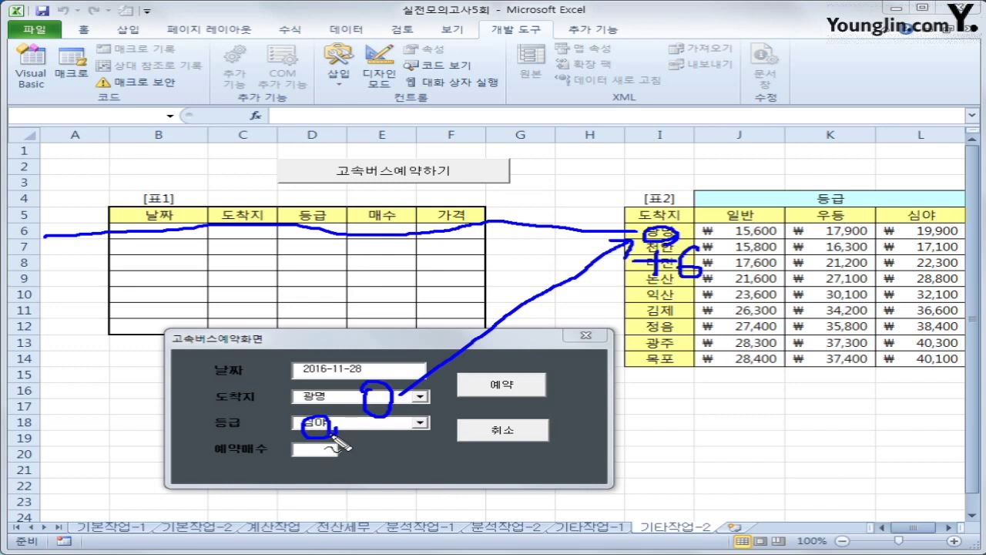
{"action": "left_click_drag", "start_coordinate": [737, 129], "coordinate": [758, 271]}
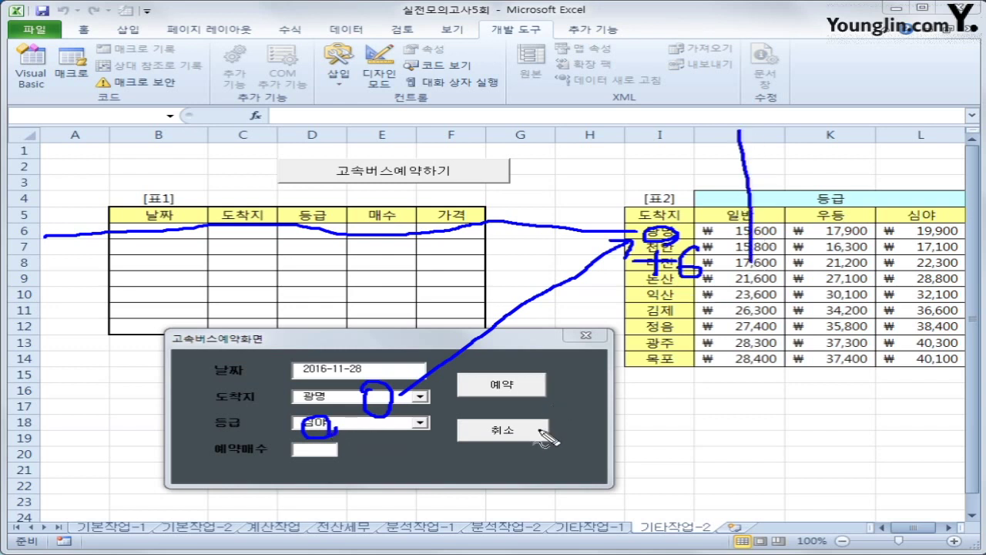
{"action": "left_click_drag", "start_coordinate": [828, 134], "coordinate": [828, 247]}
{"action": "left_click_drag", "start_coordinate": [917, 134], "coordinate": [919, 232]}
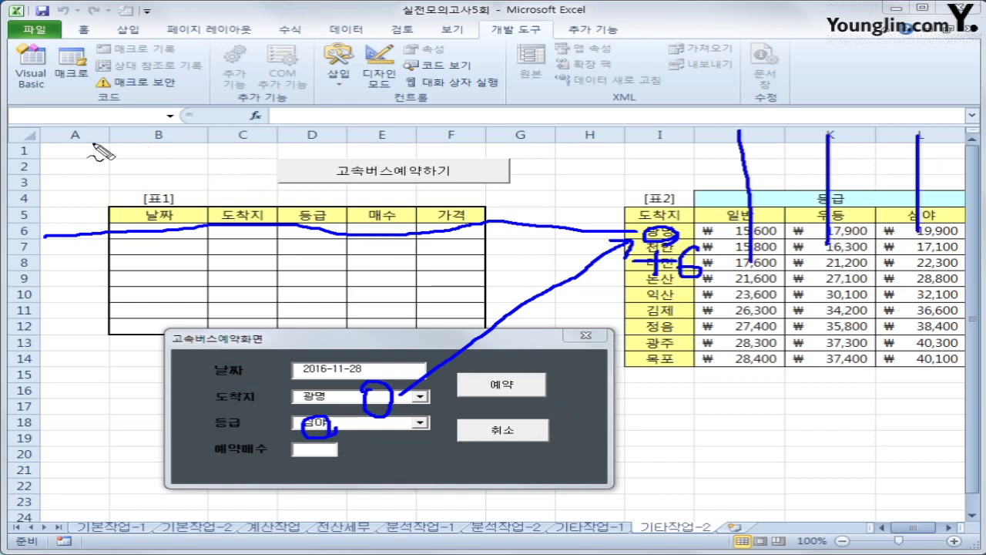
{"action": "left_click_drag", "start_coordinate": [90, 137], "coordinate": [97, 155]}
{"action": "mouse_move", "coordinate": [163, 149]}
{"action": "left_mouse_down"}
{"action": "mouse_move", "coordinate": [194, 154]}
{"action": "mouse_move", "coordinate": [255, 134]}
{"action": "left_mouse_up"}
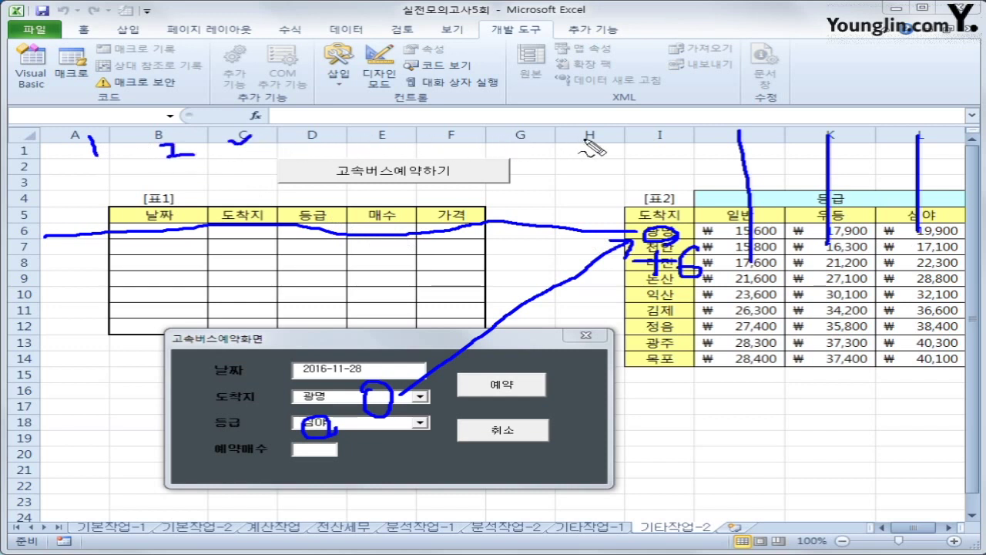
{"action": "mouse_move", "coordinate": [707, 139]}
{"action": "left_mouse_down"}
{"action": "mouse_move", "coordinate": [702, 164]}
{"action": "mouse_move", "coordinate": [801, 154]}
{"action": "mouse_move", "coordinate": [799, 167]}
{"action": "mouse_move", "coordinate": [813, 167]}
{"action": "left_mouse_up"}
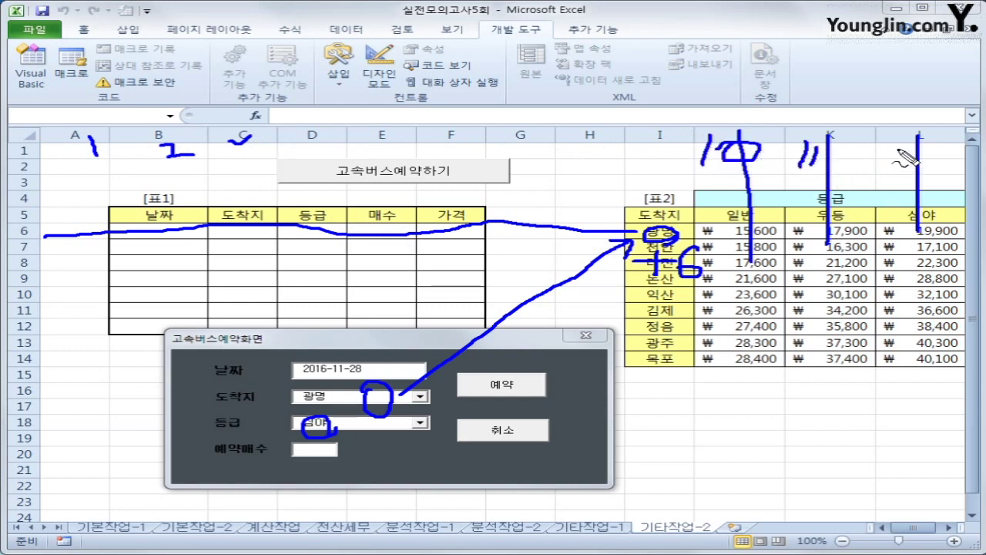
{"action": "mouse_move", "coordinate": [894, 149]}
{"action": "left_mouse_down"}
{"action": "mouse_move", "coordinate": [887, 174]}
{"action": "mouse_move", "coordinate": [934, 174]}
{"action": "left_mouse_up"}
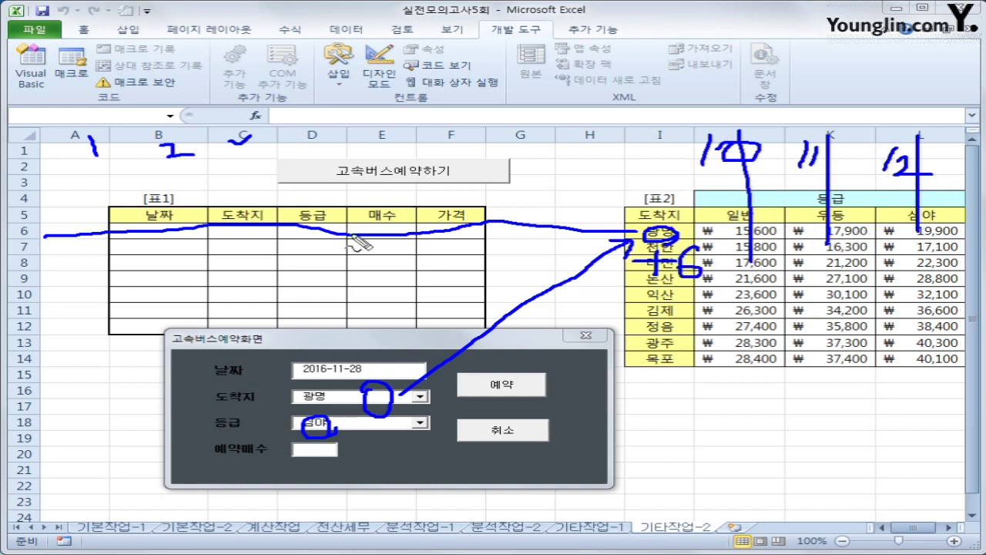
{"action": "left_click_drag", "start_coordinate": [444, 230], "coordinate": [459, 242]}
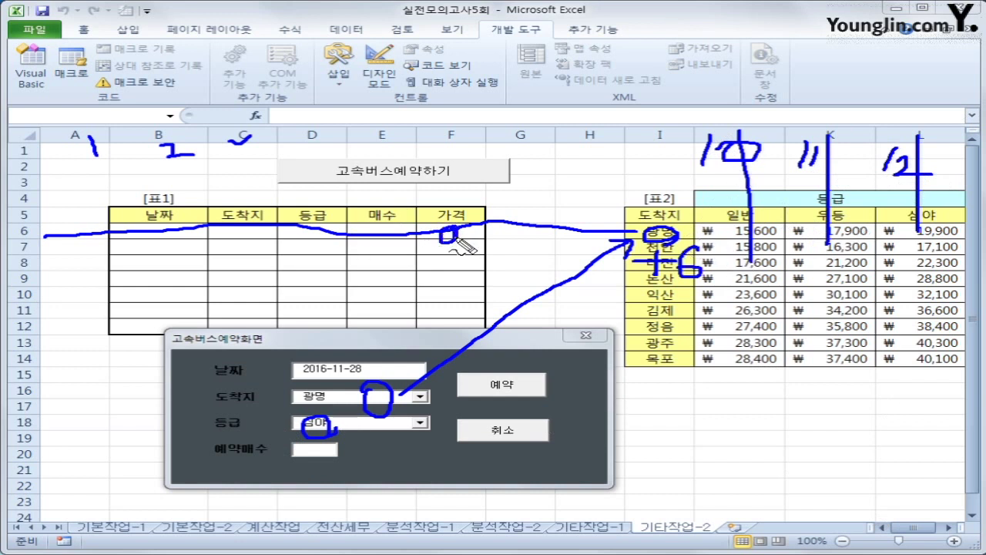
{"action": "key", "text": "Escape"}
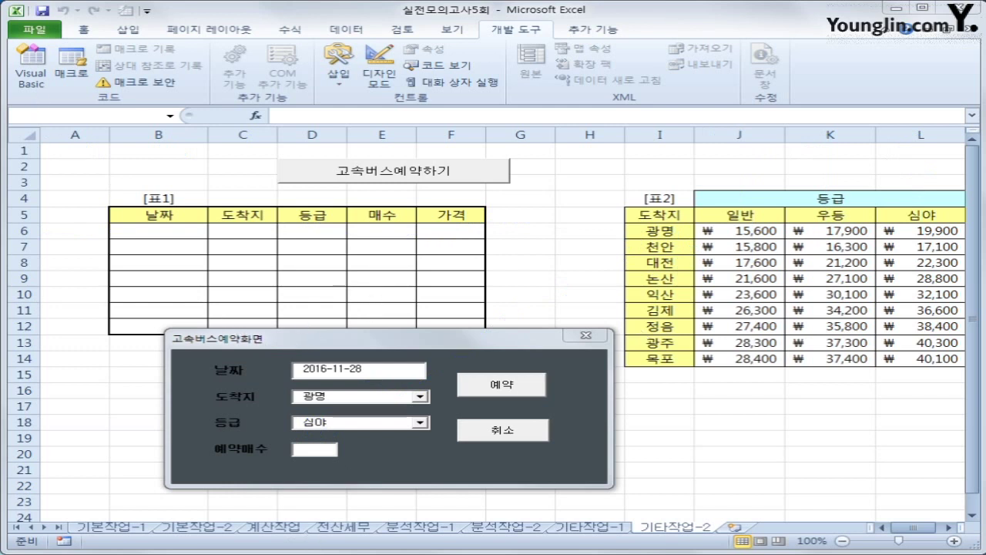
{"action": "left_click_drag", "start_coordinate": [167, 208], "coordinate": [174, 233]}
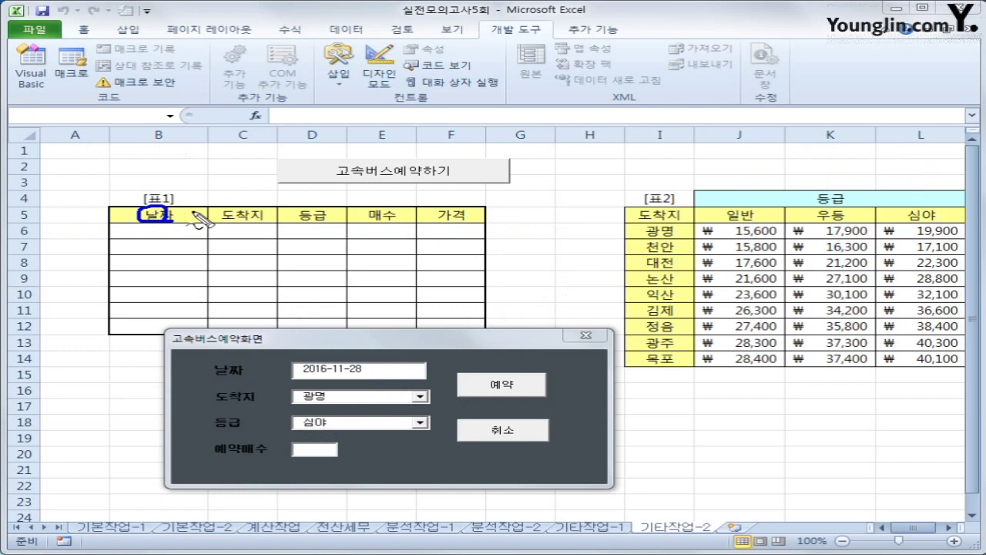
{"action": "mouse_move", "coordinate": [136, 197]}
{"action": "left_mouse_down"}
{"action": "mouse_move", "coordinate": [238, 197]}
{"action": "mouse_move", "coordinate": [201, 209]}
{"action": "mouse_move", "coordinate": [233, 209]}
{"action": "left_mouse_up"}
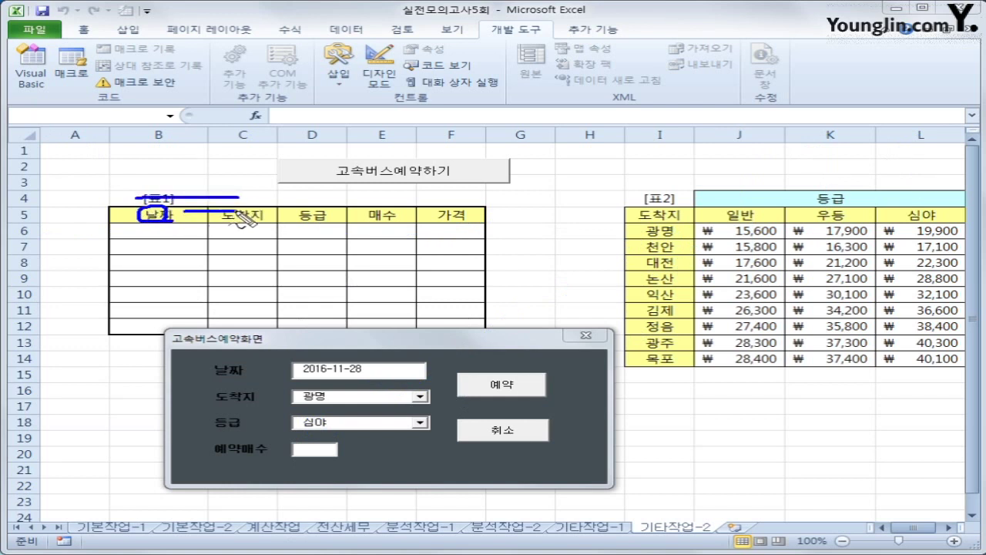
{"action": "left_click_drag", "start_coordinate": [204, 142], "coordinate": [198, 186]}
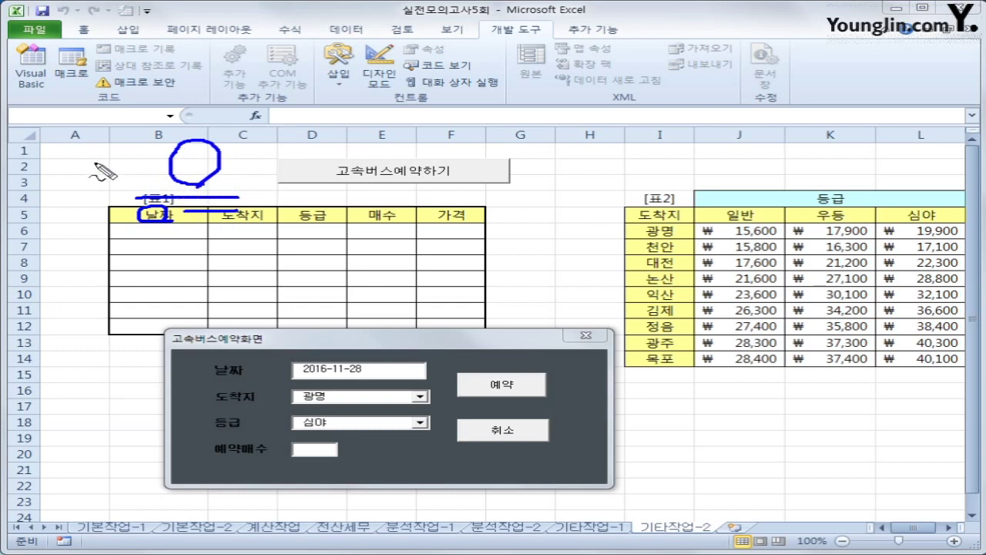
{"action": "mouse_move", "coordinate": [94, 161]}
{"action": "left_mouse_down"}
{"action": "mouse_move", "coordinate": [110, 178]}
{"action": "mouse_move", "coordinate": [146, 180]}
{"action": "left_mouse_up"}
{"action": "key", "text": "Escape"}
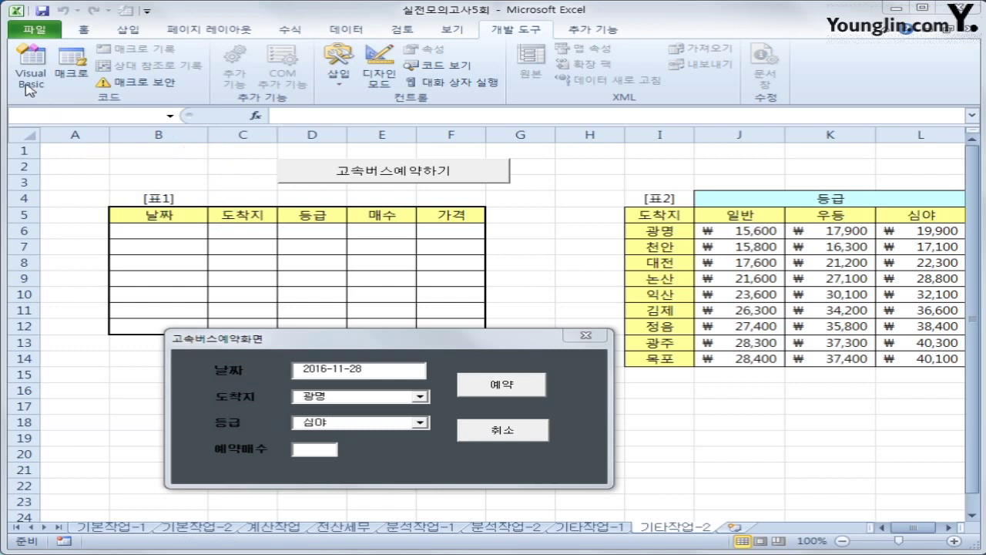
Close the booking form and create the cmd예약_Click event procedure in the 고속버스예약 form's VBA code
{"action": "left_click", "coordinate": [585, 336]}
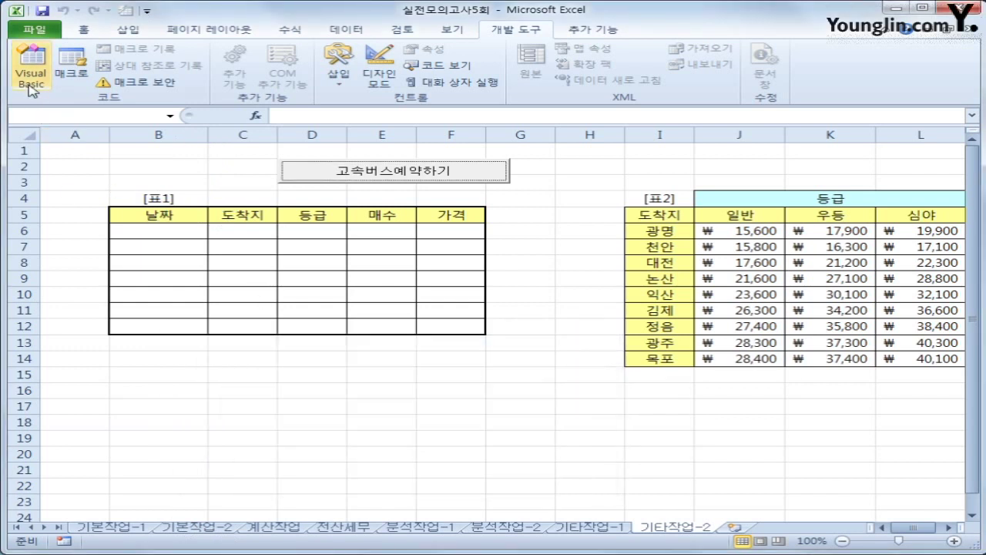
{"action": "left_click", "coordinate": [31, 65]}
{"action": "left_click", "coordinate": [447, 123]}
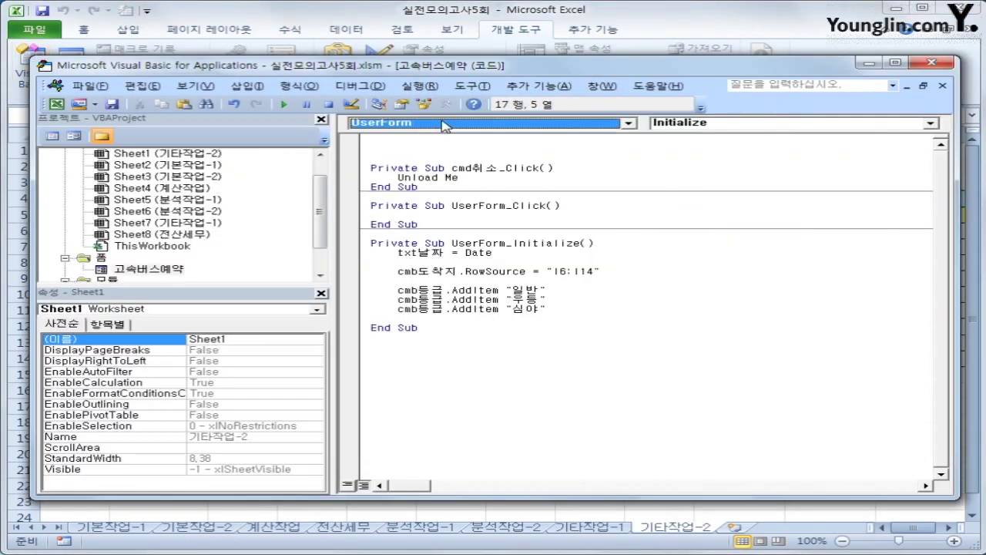
{"action": "left_click", "coordinate": [471, 161]}
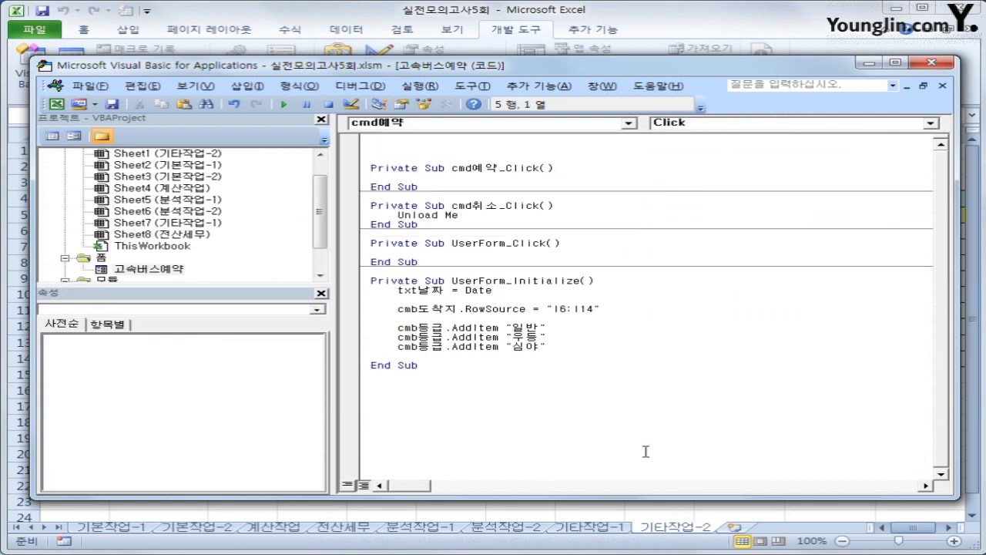
In cmd예약_Click, add the line i = Range("B5").CurrentRegion.Rows.Count + 4
{"action": "key", "text": "Return"}
{"action": "key", "text": "Tab"}
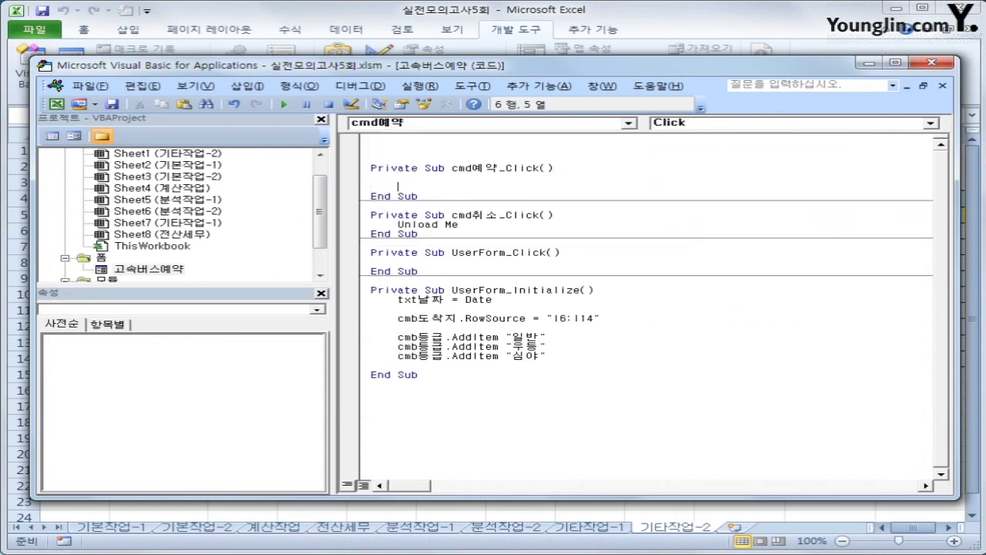
{"action": "type", "text": "i = range("}
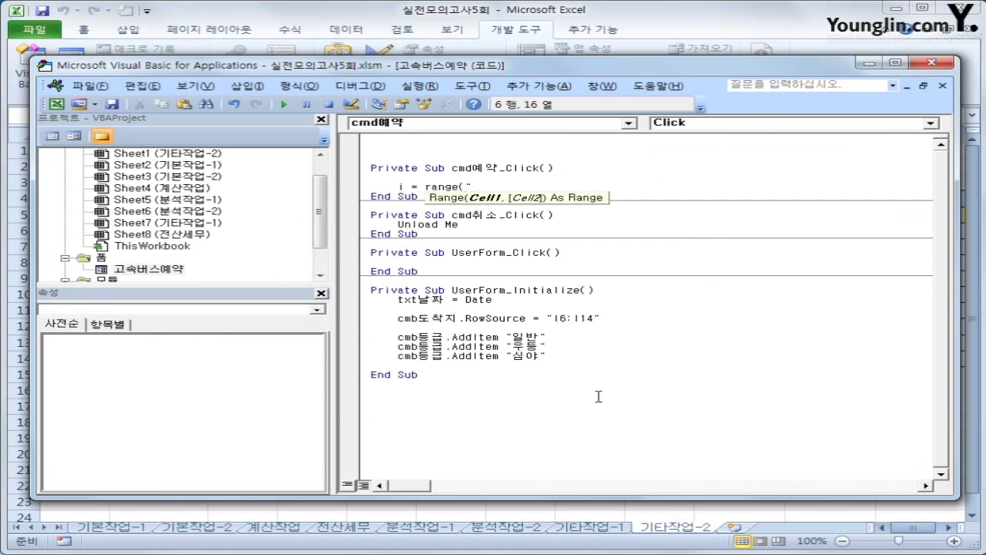
{"action": "type", "text": "\"B5\").cu"}
{"action": "key", "text": "Tab"}
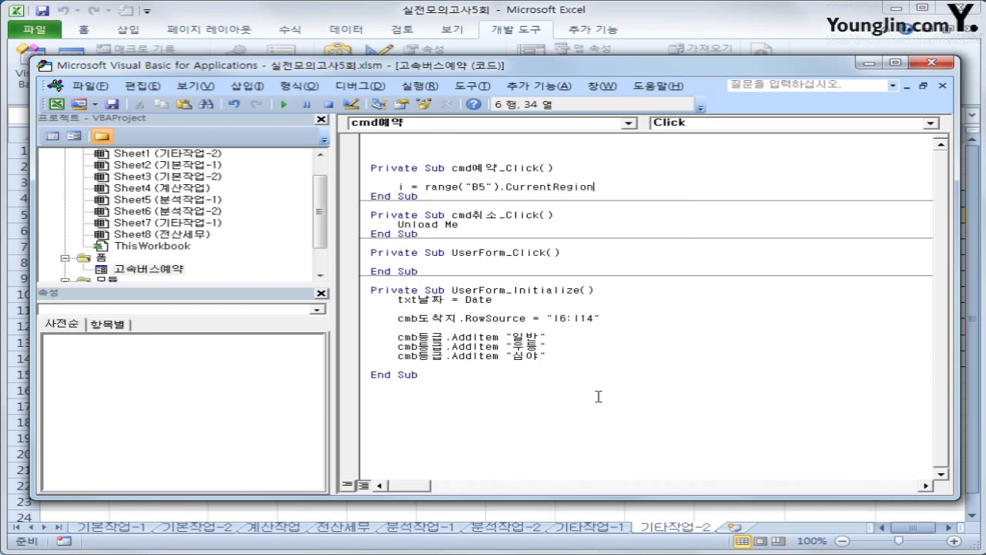
{"action": "type", "text": ".row"}
{"action": "key", "text": "Tab"}
{"action": "type", "text": ".Count "}
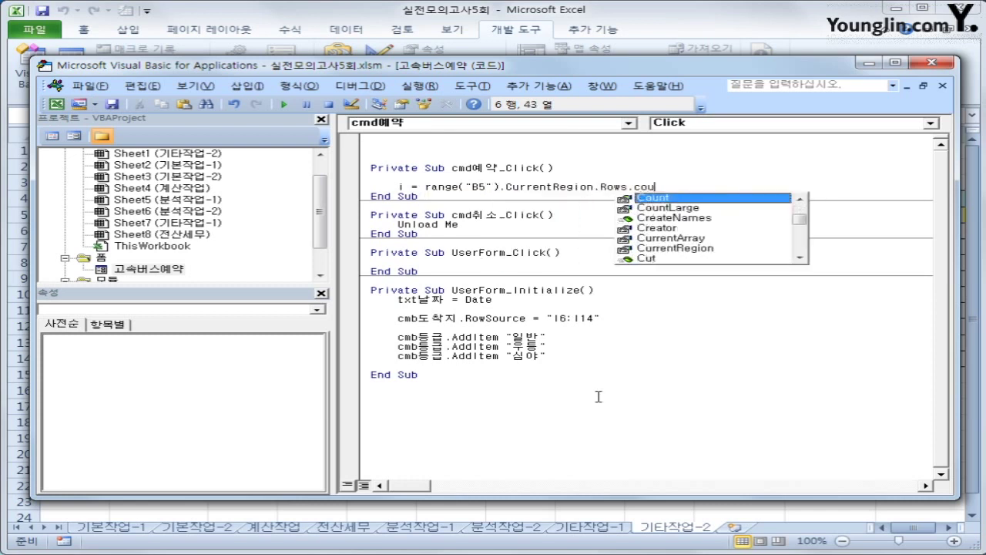
{"action": "type", "text": "+ 4"}
{"action": "key", "text": "Return"}
Below the row-count line in cmd예약_Click, add the statement Cells(i, 2) = txt날짜
{"action": "key", "text": "Return"}
{"action": "type", "text": "ce"}
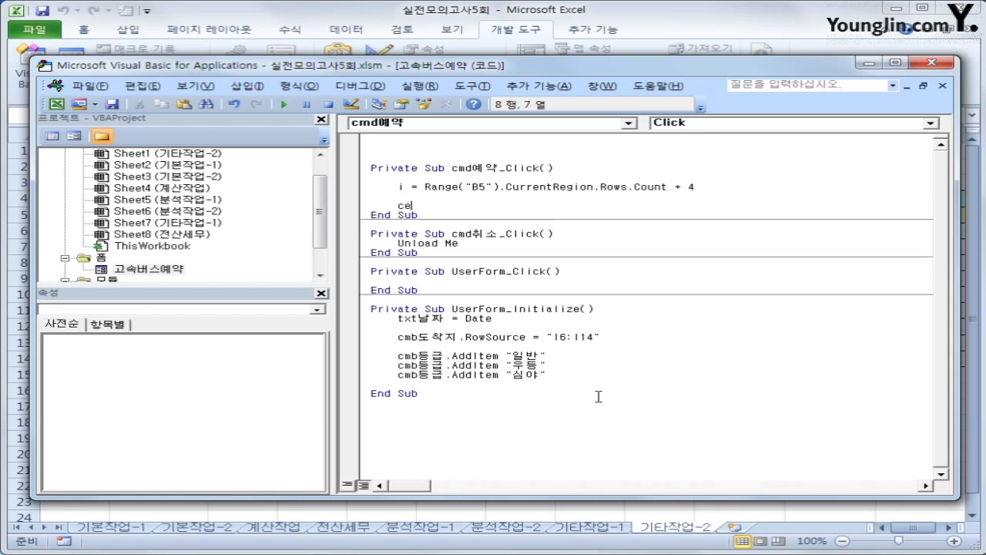
{"action": "type", "text": "lls(i,"}
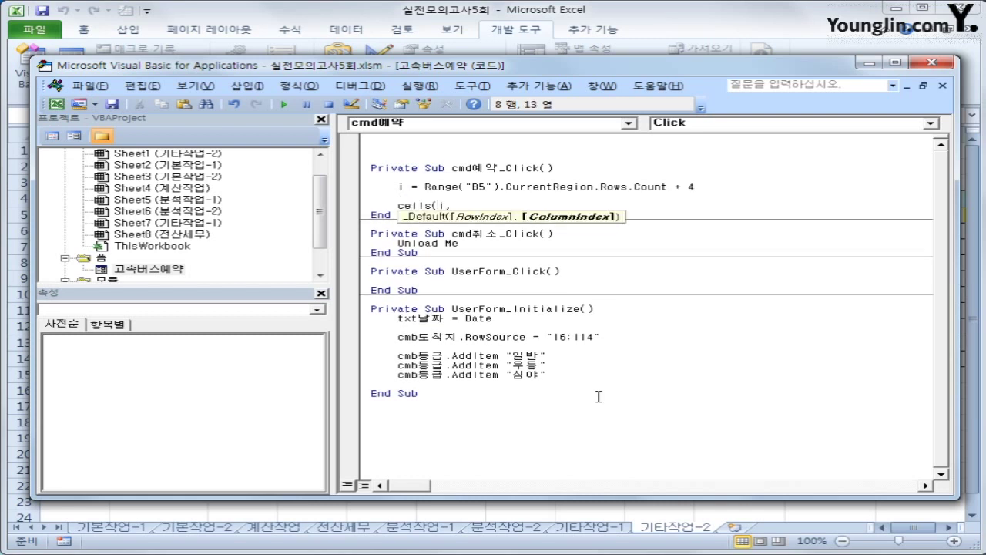
{"action": "type", "text": "2) ="}
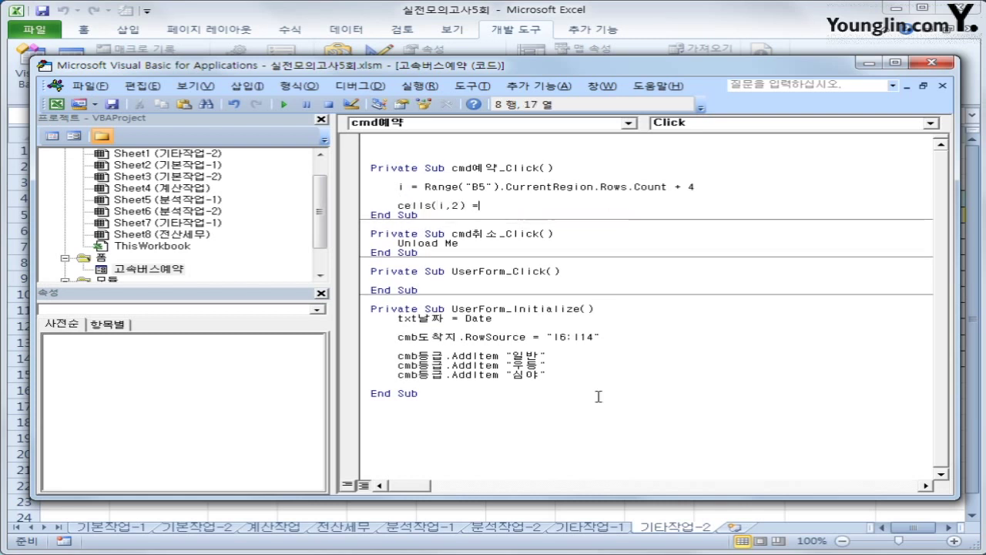
{"action": "type", "text": "t"}
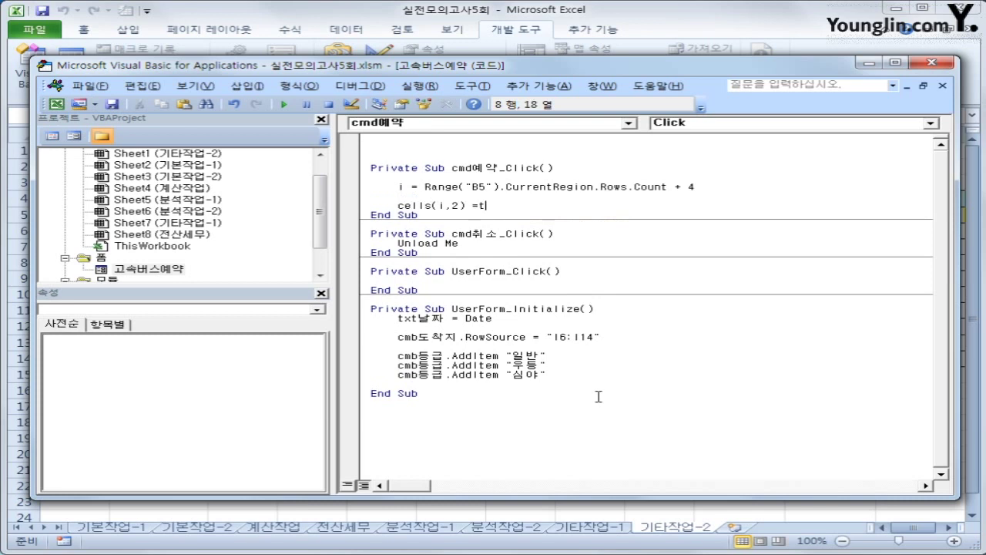
{"action": "type", "text": "xt날짜"}
{"action": "key", "text": "Return"}
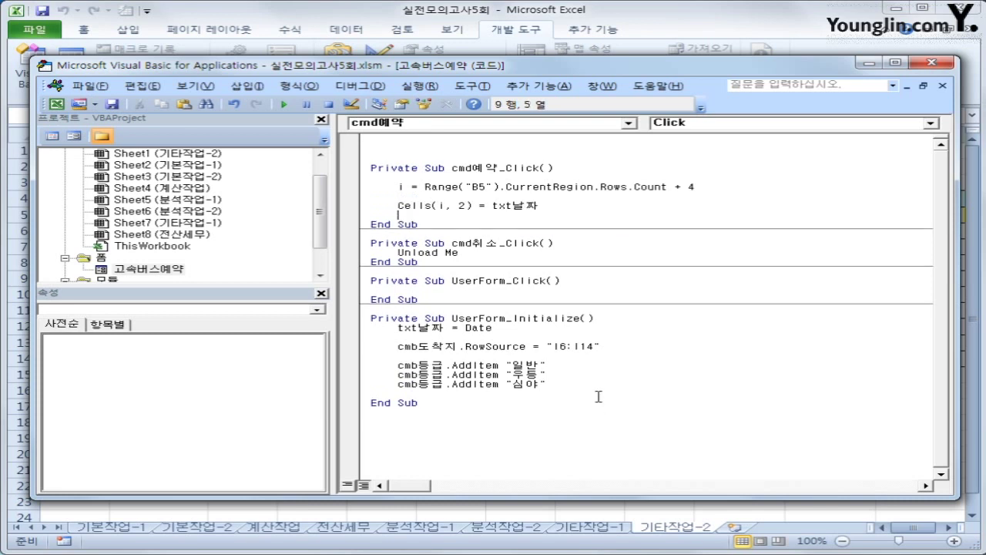
Duplicate the date line in cmd예약_Click and edit the copy to Cells(i, 3) = cmb도착지
{"action": "key", "text": "Up"}
{"action": "key", "text": "shift+End"}
{"action": "key", "text": "ctrl+c"}
{"action": "key", "text": "Down"}
{"action": "key", "text": "ctrl+v"}
{"action": "key", "text": "Return"}
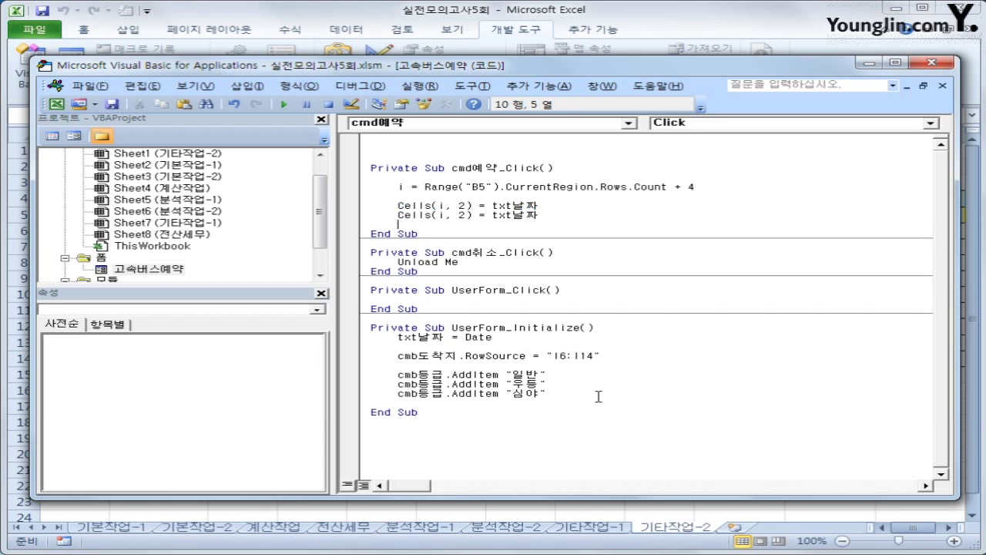
{"action": "key", "text": "Up"}
{"action": "key", "text": "Right"}
{"action": "key", "text": "Right"}
{"action": "key", "text": "Right"}
{"action": "key", "text": "Right"}
{"action": "key", "text": "Right"}
{"action": "type", "text": "3"}
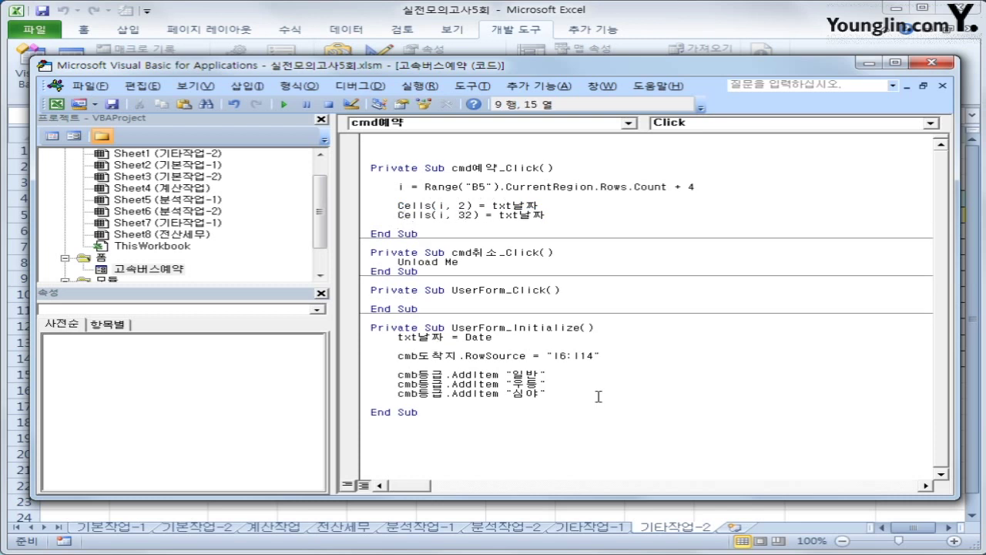
{"action": "key", "text": "Delete"}
{"action": "key", "text": "End"}
{"action": "key", "text": "BackSpace"}
{"action": "key", "text": "BackSpace"}
{"action": "key", "text": "BackSpace"}
{"action": "key", "text": "BackSpace"}
{"action": "key", "text": "BackSpace"}
{"action": "type", "text": "cmb도착지"}
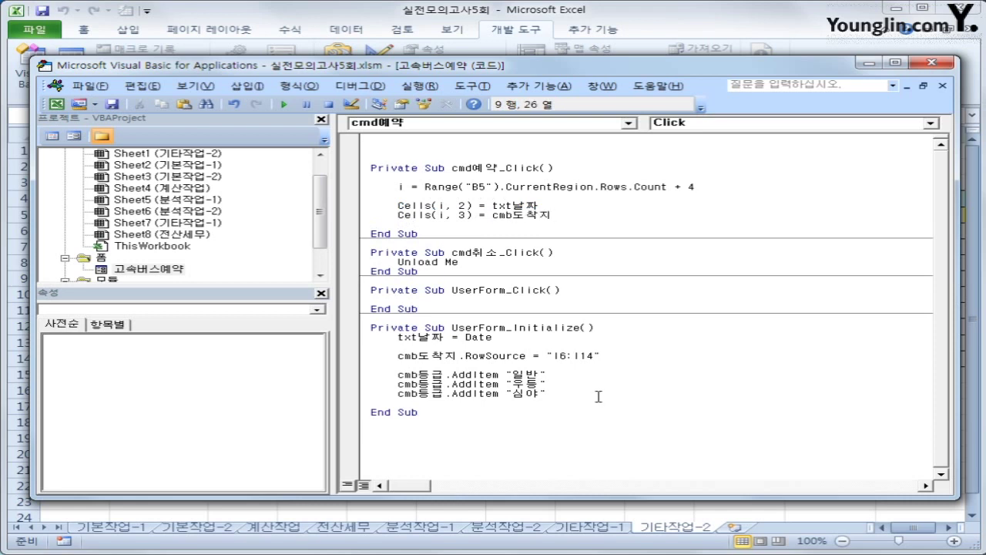
Add another copy of the date line below it, edited to Cells(i, 4) = cmb등급
{"action": "key", "text": "Return"}
{"action": "key", "text": "ctrl+v"}
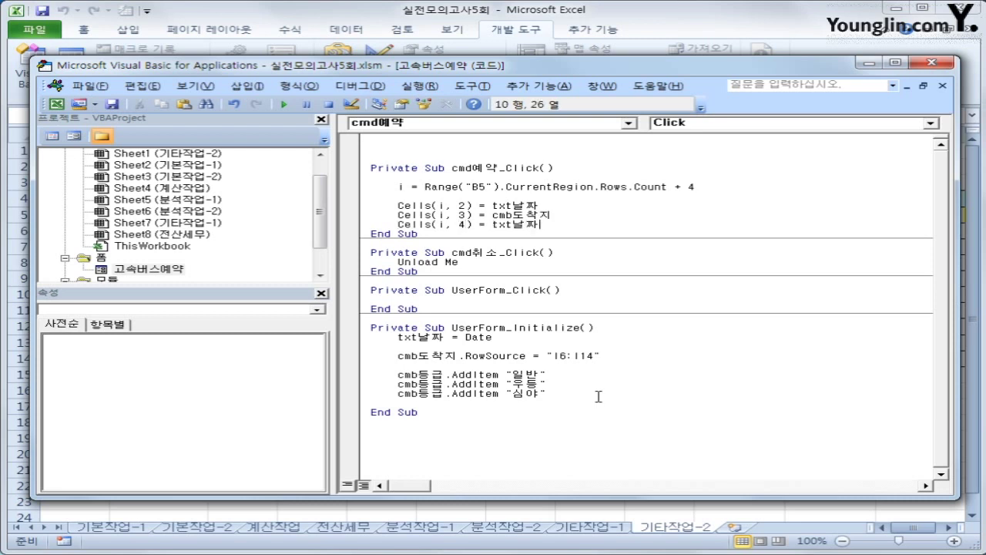
{"action": "key", "text": "BackSpace"}
{"action": "key", "text": "BackSpace"}
{"action": "key", "text": "BackSpace"}
{"action": "key", "text": "BackSpace"}
{"action": "key", "text": "BackSpace"}
{"action": "type", "text": "cmb등급"}
{"action": "key", "text": "Return"}
{"action": "key", "text": "Return"}
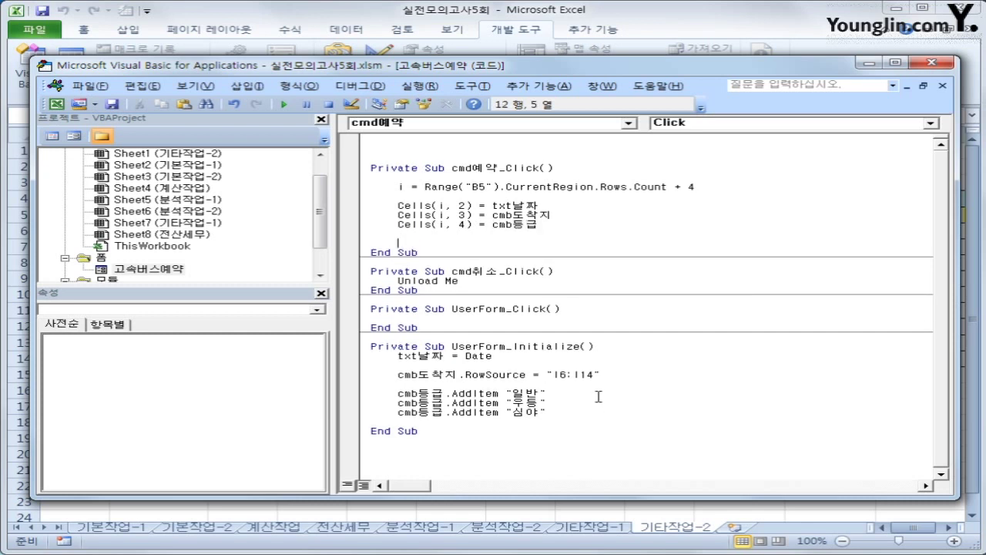
Add a fourth assignment line, edited from the copied date line to Cells(i, 5) = txt매수.Value
{"action": "key", "text": "ctrl+v"}
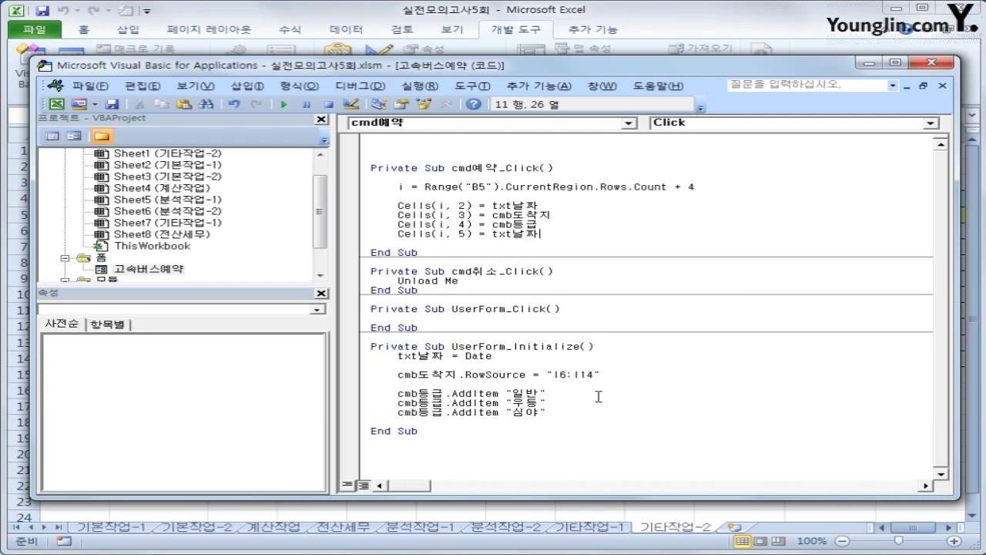
{"action": "key", "text": "BackSpace"}
{"action": "key", "text": "BackSpace"}
{"action": "key", "text": "BackSpace"}
{"action": "type", "text": "t매수."}
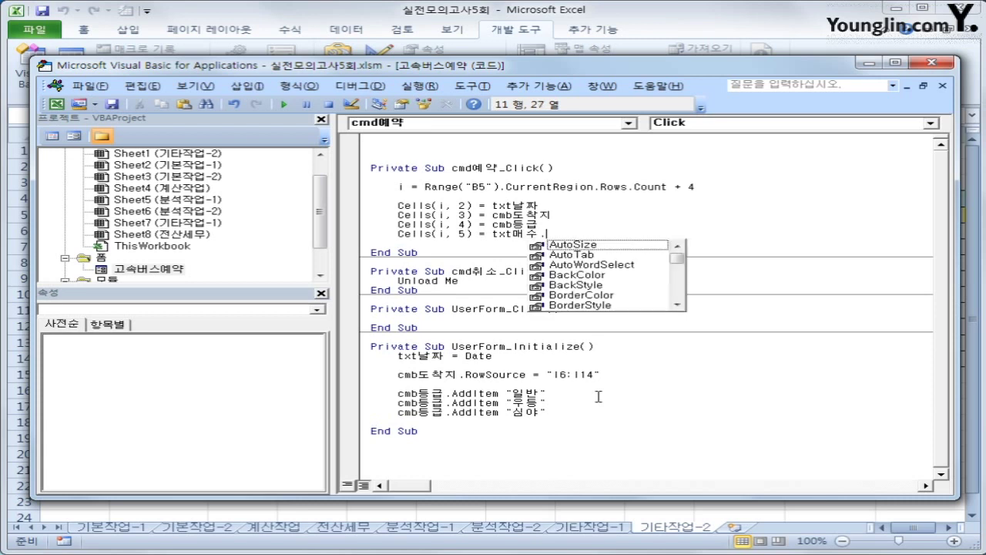
{"action": "type", "text": "va"}
{"action": "key", "text": "Return"}
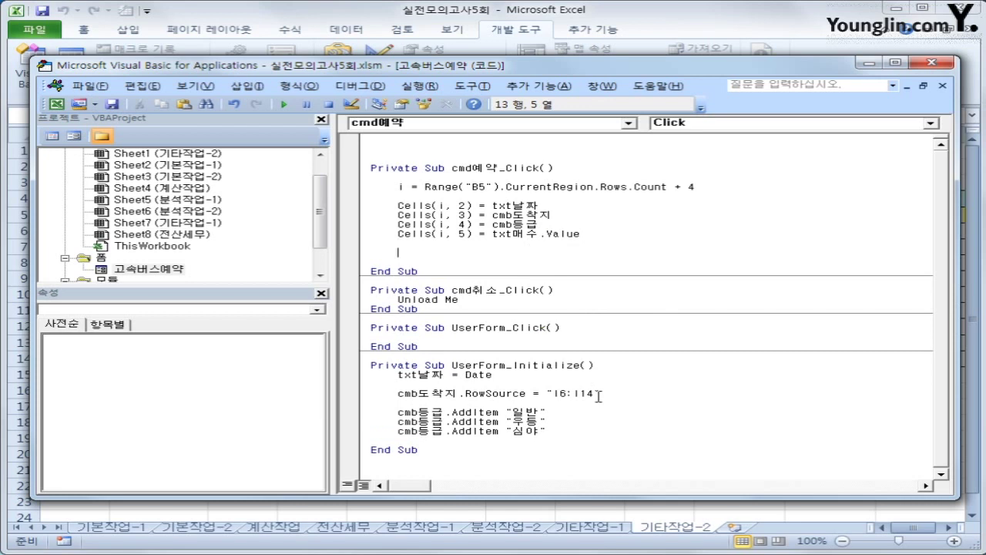
Below the cell assignments, start a condition reading If cmb등급 = "일반" Then
{"action": "type", "text": "if cmb등급 = \""}
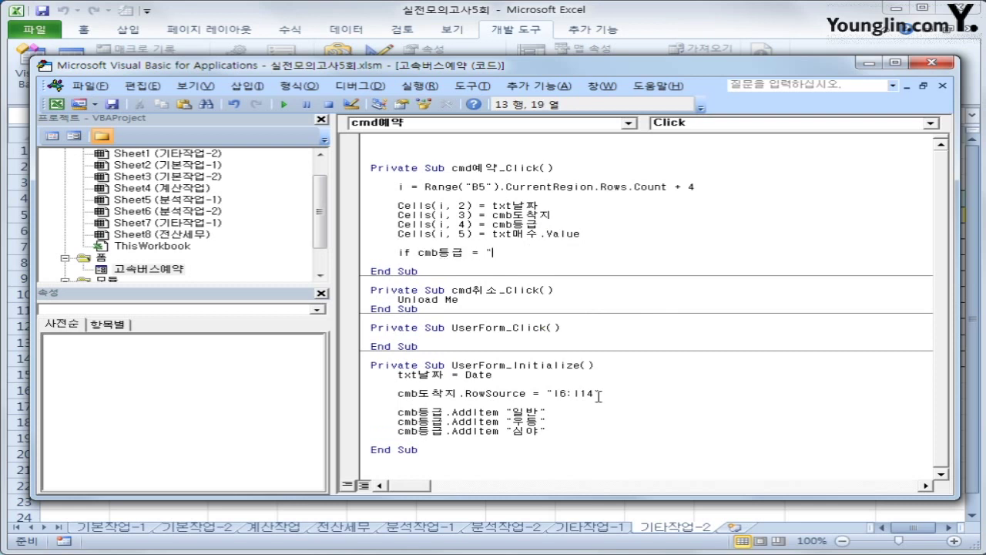
{"action": "type", "text": "dlfq"}
{"action": "key", "text": "BackSpace"}
{"action": "key", "text": "Hangul"}
{"action": "type", "text": "ㅇ"}
{"action": "type", "text": "반\""}
{"action": "type", "text": " then"}
{"action": "key", "text": "Return"}
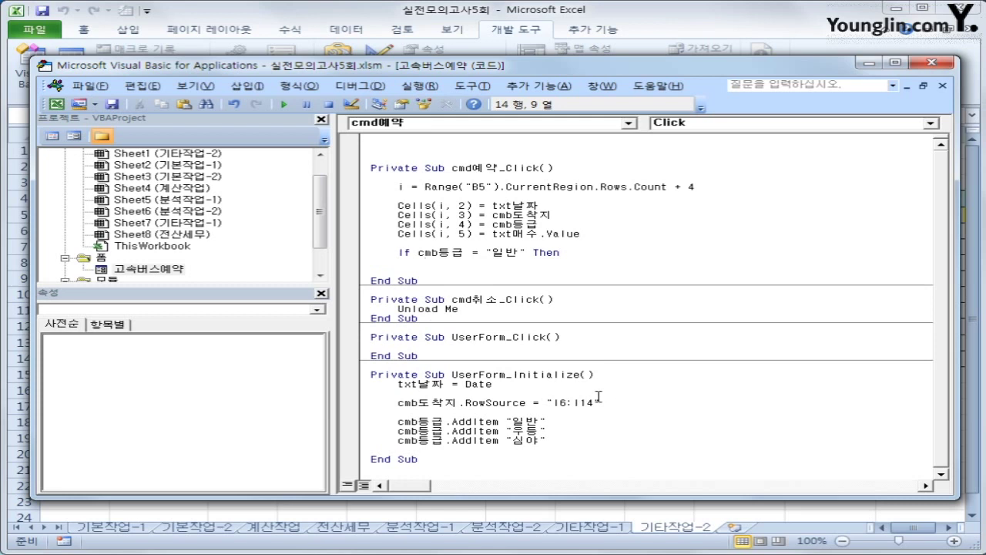
Inside the 일반 condition, add the fare line Cells(i, 6) = Cells(cmb도착지.ListIndex + 6, 10) * Cells(i, 5)
{"action": "type", "text": "cells("}
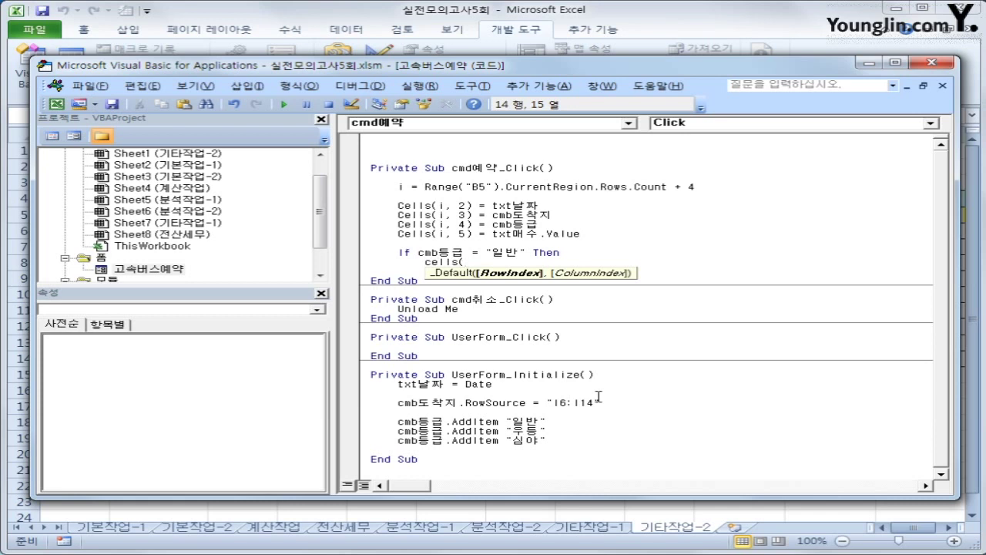
{"action": "type", "text": ",6) "}
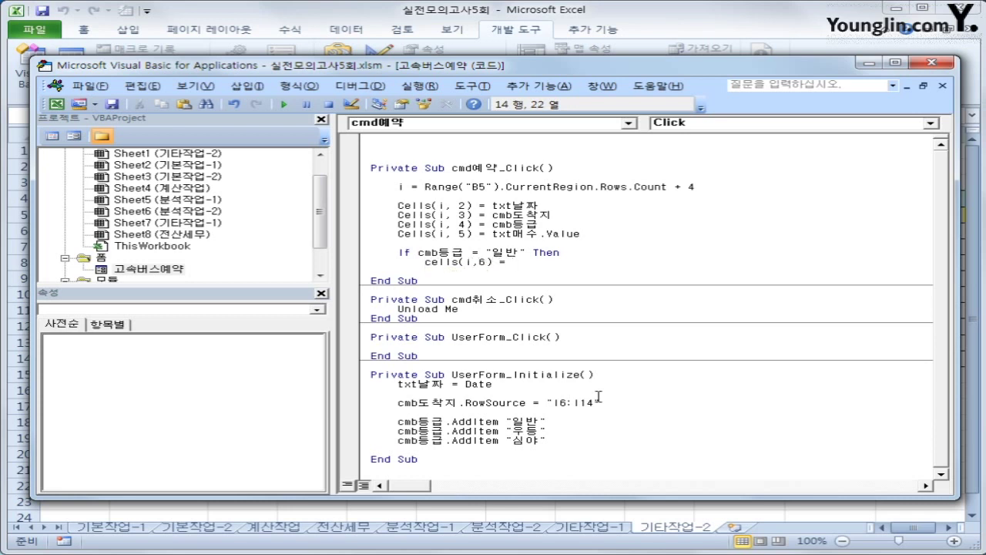
{"action": "type", "text": "= cells("}
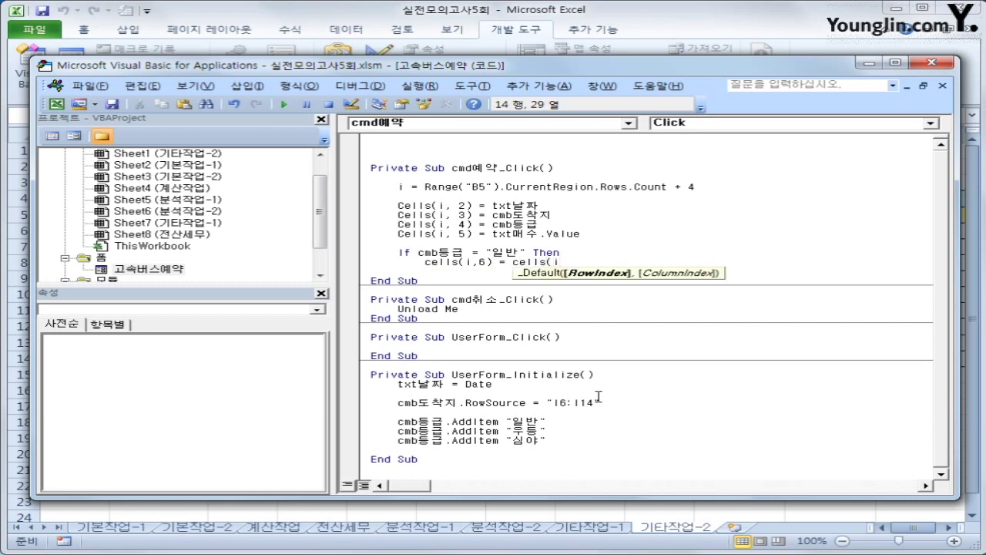
{"action": "type", "text": "i"}
{"action": "key", "text": "BackSpace"}
{"action": "type", "text": "cmb도착지."}
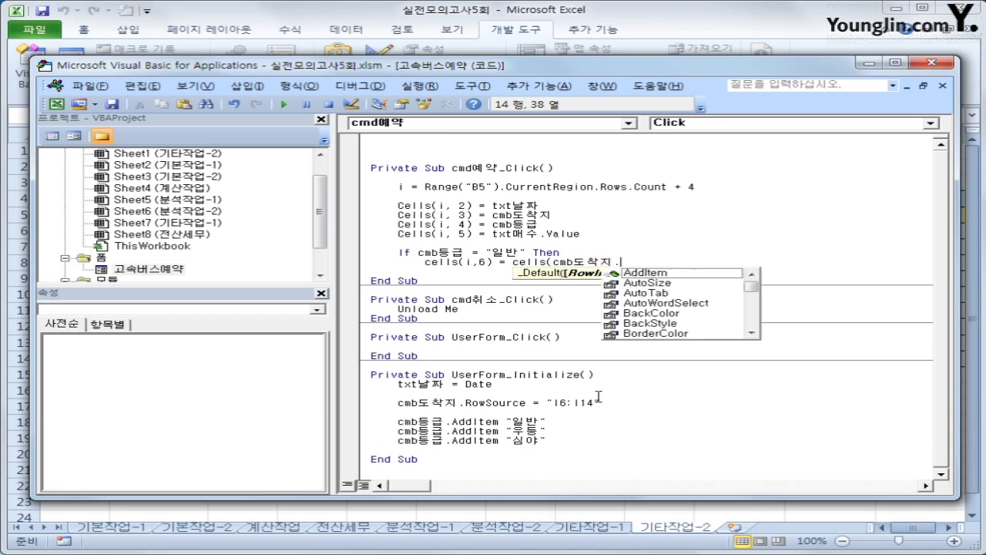
{"action": "type", "text": "listin "}
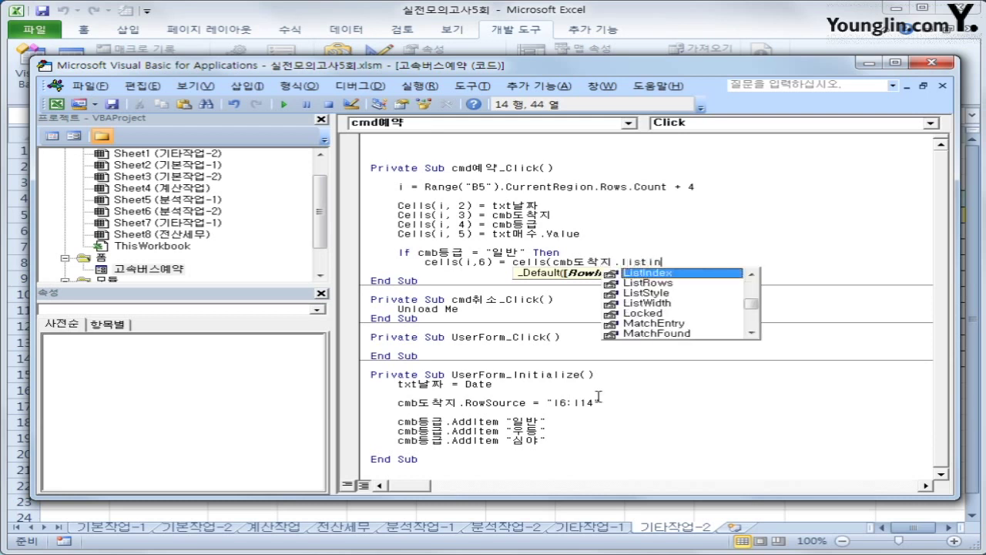
{"action": "type", "text": "+ 6,"}
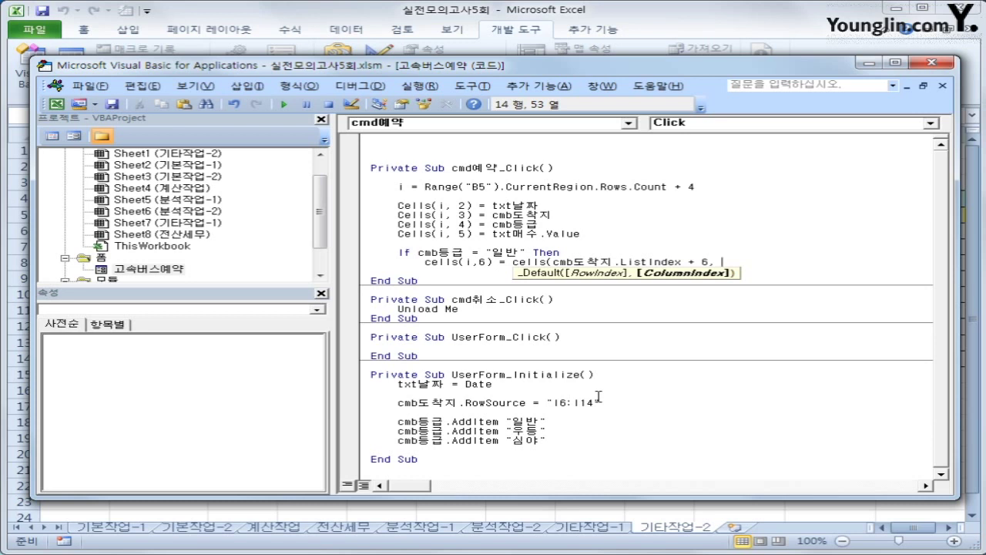
{"action": "type", "text": "10)"}
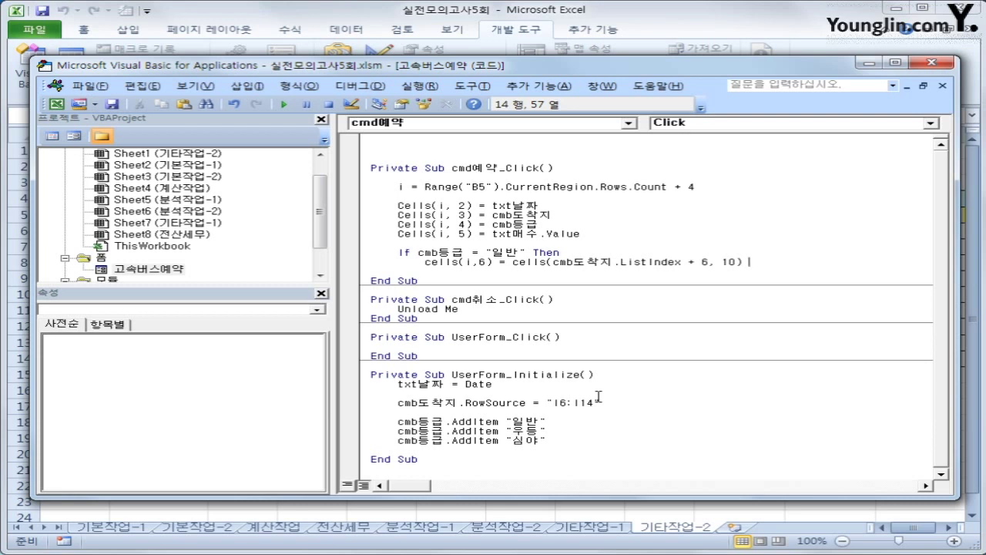
{"action": "type", "text": "* cells(i,5)"}
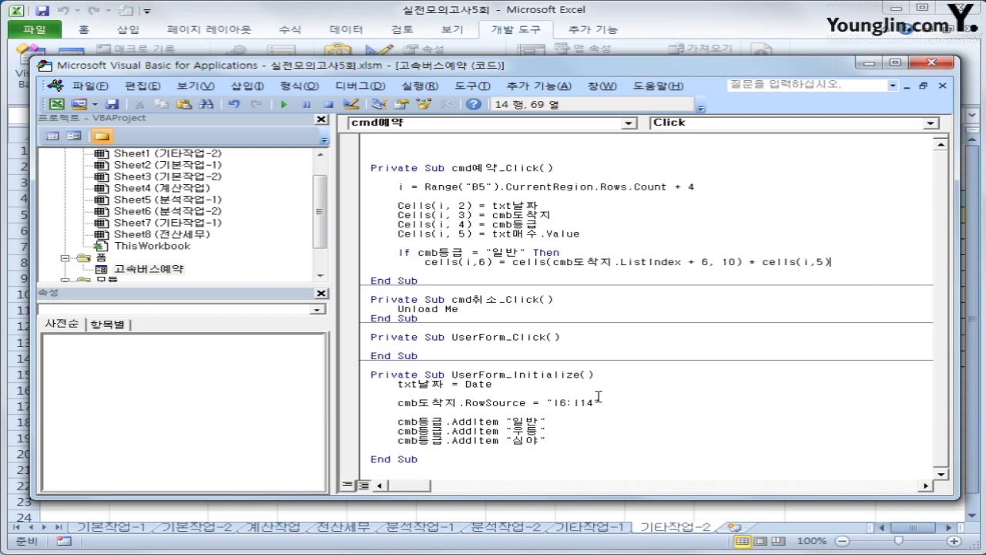
{"action": "key", "text": "Return"}
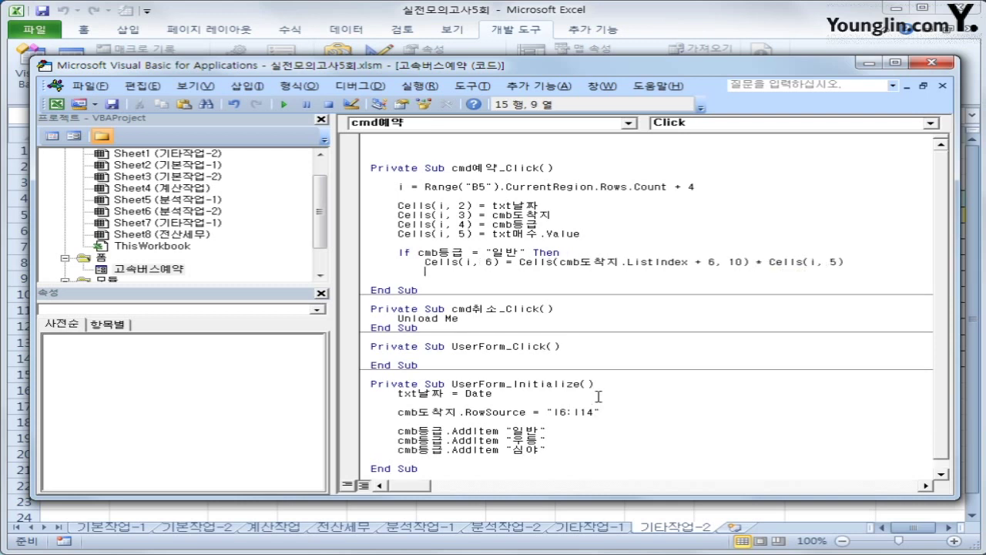
Remove the row expression cmb도착지.ListIndex + 6 from the second Cells reference in the 일반 fare line
{"action": "key", "text": "Right"}
{"action": "key", "text": "Right"}
{"action": "key", "text": "Right"}
{"action": "key", "text": "Right"}
{"action": "key", "text": "Right"}
{"action": "key", "text": "Right"}
{"action": "key", "text": "Right"}
{"action": "key", "text": "Right"}
{"action": "key", "text": "Right"}
{"action": "key", "text": "Right"}
{"action": "key", "text": "Right"}
{"action": "key", "text": "Right"}
{"action": "key", "text": "Right"}
{"action": "key", "text": "shift+Right"}
{"action": "key", "text": "shift+Right"}
{"action": "key", "text": "shift+Right"}
{"action": "key", "text": "shift+Right"}
{"action": "key", "text": "shift+Right"}
{"action": "key", "text": "shift+Right"}
{"action": "key", "text": "shift+Right"}
{"action": "key", "text": "shift+Right"}
{"action": "key", "text": "shift+Right"}
{"action": "key", "text": "shift+Right"}
{"action": "key", "text": "shift+Right"}
{"action": "key", "text": "shift+Right"}
{"action": "key", "text": "shift+Right"}
{"action": "key", "text": "shift+Right"}
{"action": "key", "text": "shift+Right"}
{"action": "key", "text": "shift+Right"}
{"action": "key", "text": "shift+Right"}
{"action": "key", "text": "shift+Right"}
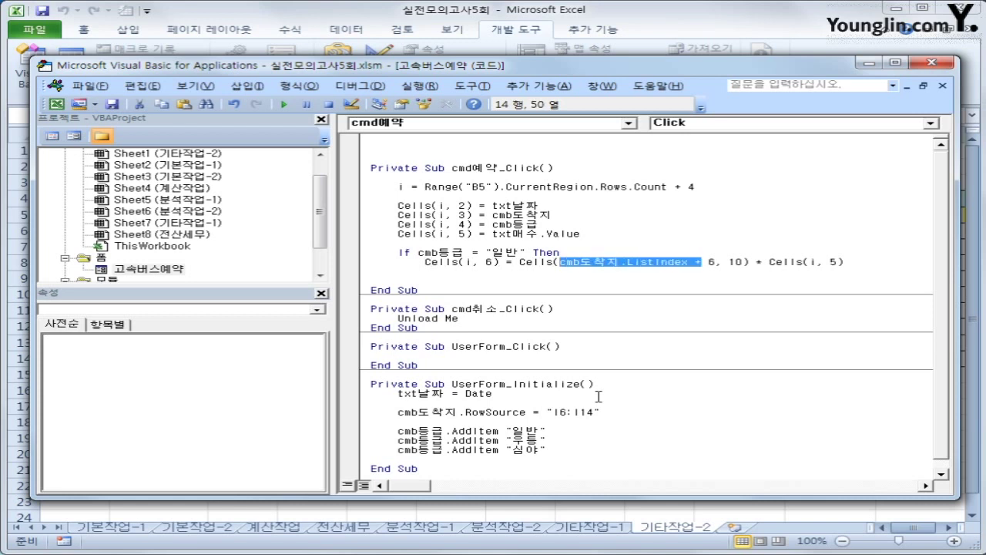
{"action": "key", "text": "Delete"}
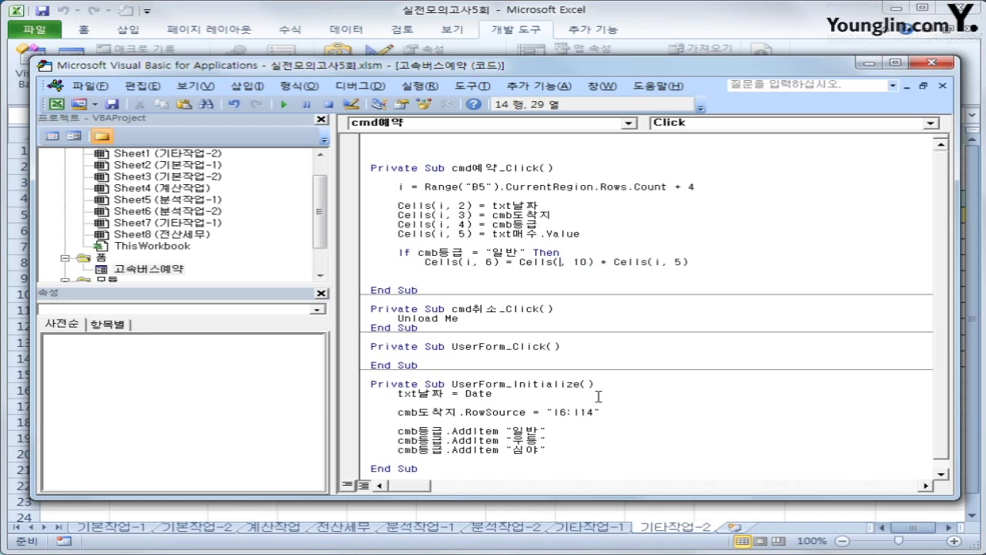
Above the Cells(i, 2) line, insert the statement iRow = cmb도착지.ListIndex + 6
{"action": "key", "text": "Up"}
{"action": "key", "text": "Up"}
{"action": "key", "text": "Up"}
{"action": "key", "text": "Up"}
{"action": "key", "text": "Up"}
{"action": "key", "text": "Up"}
{"action": "key", "text": "Up"}
{"action": "key", "text": "Return"}
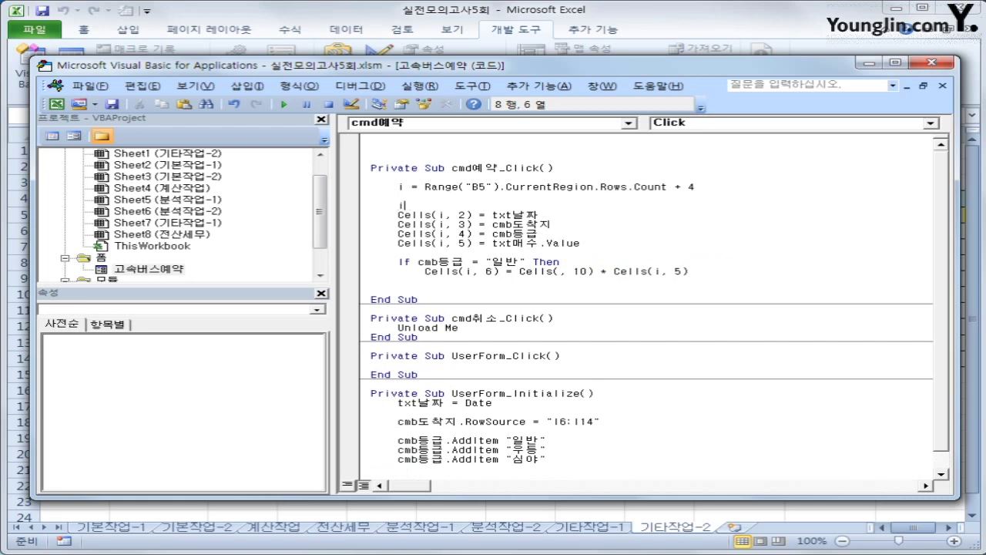
{"action": "type", "text": "iRow = cmb도착지.ListIndex + 6"}
Enter iRow as the row argument in the 일반 fare line, giving Cells(iRow, 10), and start a new line below it
{"action": "key", "text": "Down"}
{"action": "key", "text": "Down"}
{"action": "key", "text": "Down"}
{"action": "key", "text": "Down"}
{"action": "key", "text": "Down"}
{"action": "key", "text": "Down"}
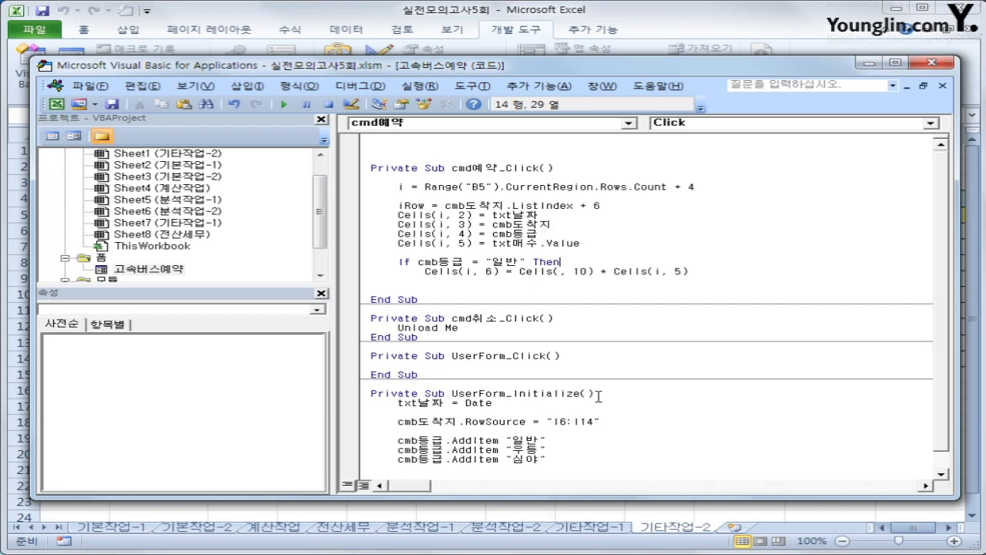
{"action": "key", "text": "Down"}
{"action": "key", "text": "Right"}
{"action": "key", "text": "Right"}
{"action": "key", "text": "Right"}
{"action": "key", "text": "Right"}
{"action": "key", "text": "Right"}
{"action": "key", "text": "Right"}
{"action": "type", "text": "i"}
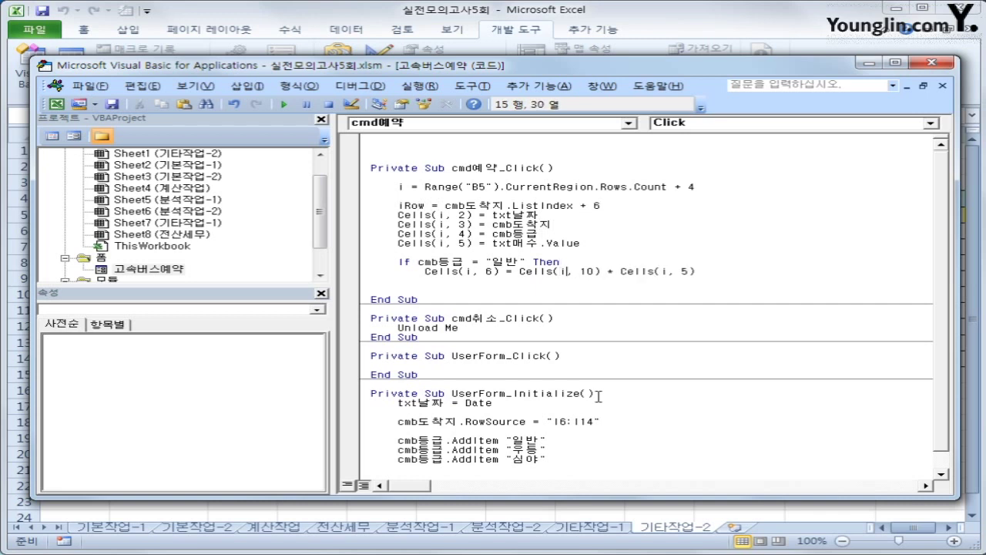
{"action": "type", "text": "Row"}
{"action": "key", "text": "Return"}
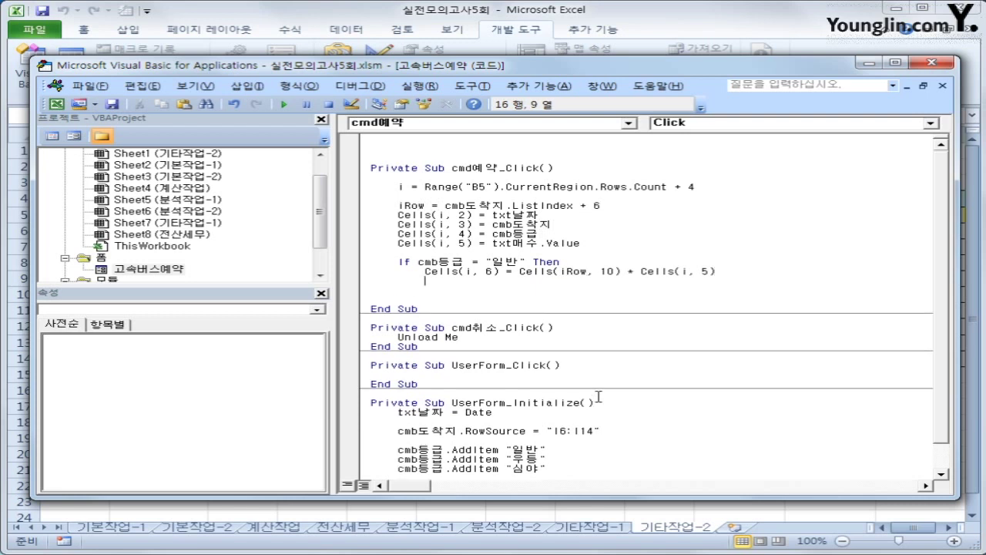
Add an ElseIf branch below the 일반 fare line, reusing copies of the 일반 condition and its fare calculation
{"action": "type", "text": "ㄷ"}
{"action": "key", "text": "BackSpace"}
{"action": "type", "text": "elseif"}
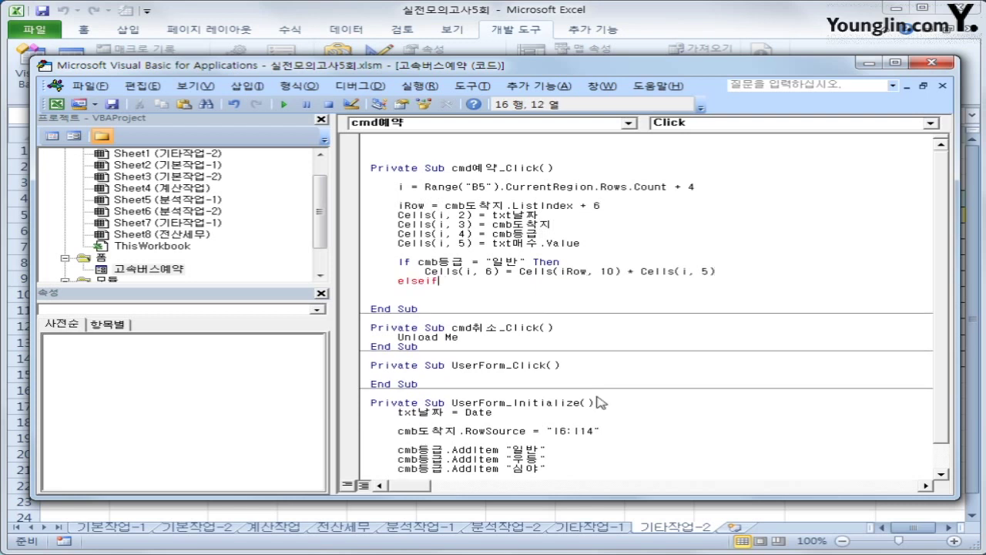
{"action": "key", "text": "Up"}
{"action": "key", "text": "Return"}
{"action": "key", "text": "Home"}
{"action": "key", "text": "shift+Down"}
{"action": "key", "text": "shift+End"}
{"action": "key", "text": "ctrl+c"}
{"action": "key", "text": "Down"}
{"action": "key", "text": "ctrl+v"}
{"action": "key", "text": "Up"}
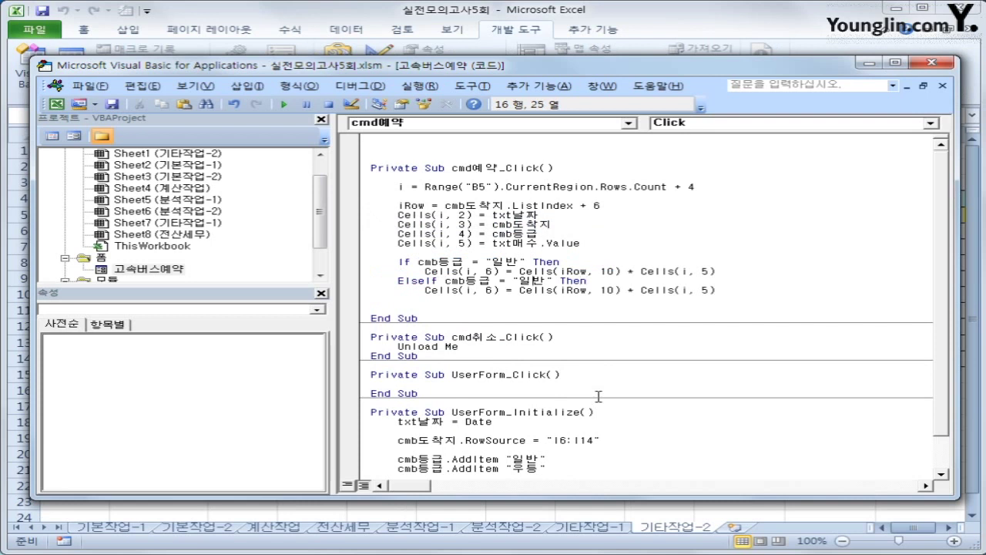
Change the ElseIf condition to "우등" and its fare line to use Cells(iRow, 11)
{"action": "key", "text": "shift+Right"}
{"action": "key", "text": "shift+Right"}
{"action": "type", "text": "우등"}
{"action": "key", "text": "Delete"}
{"action": "type", "text": "1"}
{"action": "key", "text": "Down"}
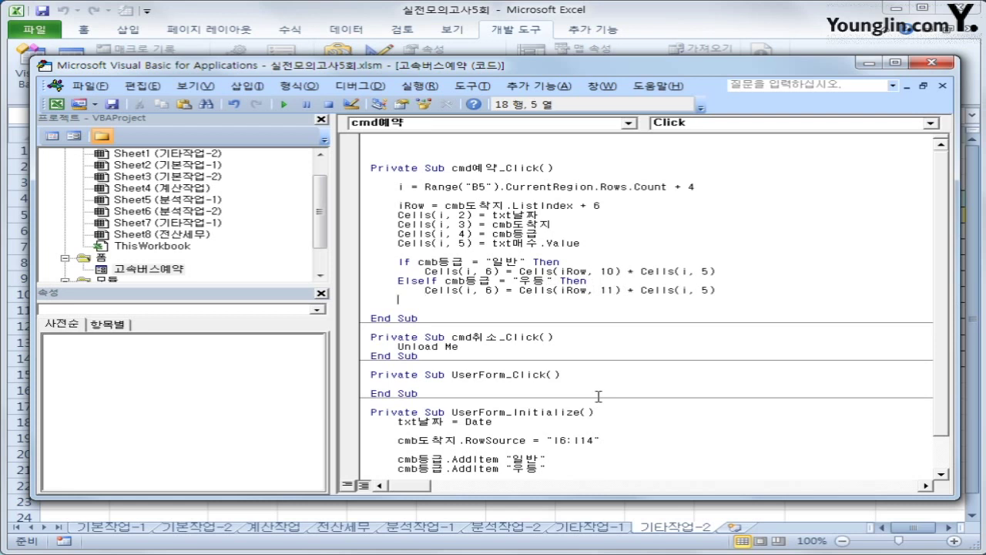
Add an Else branch below the 우등 fare line, reusing a copy of that line's fare calculation
{"action": "type", "text": "else"}
{"action": "key", "text": "shift+End"}
{"action": "key", "text": "ctrl+c"}
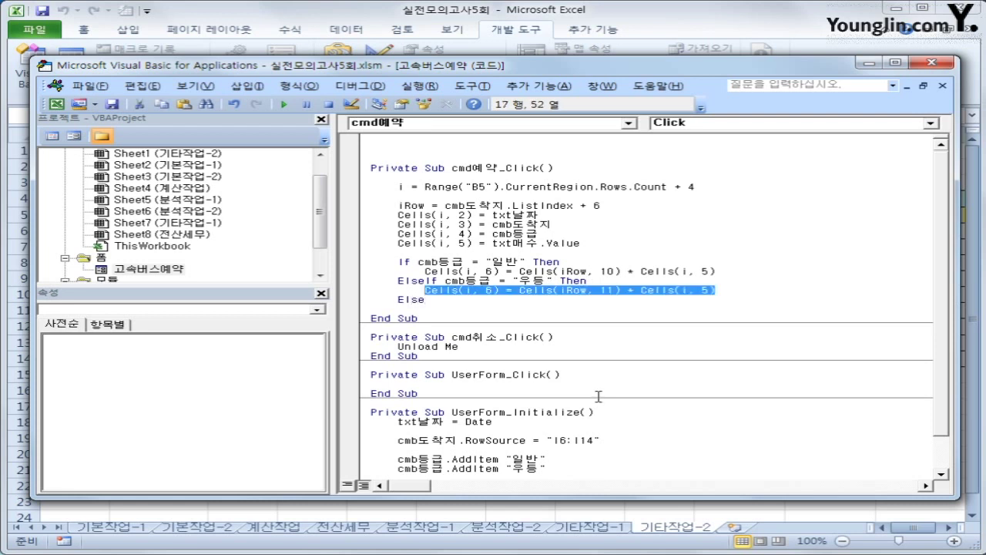
{"action": "key", "text": "Down"}
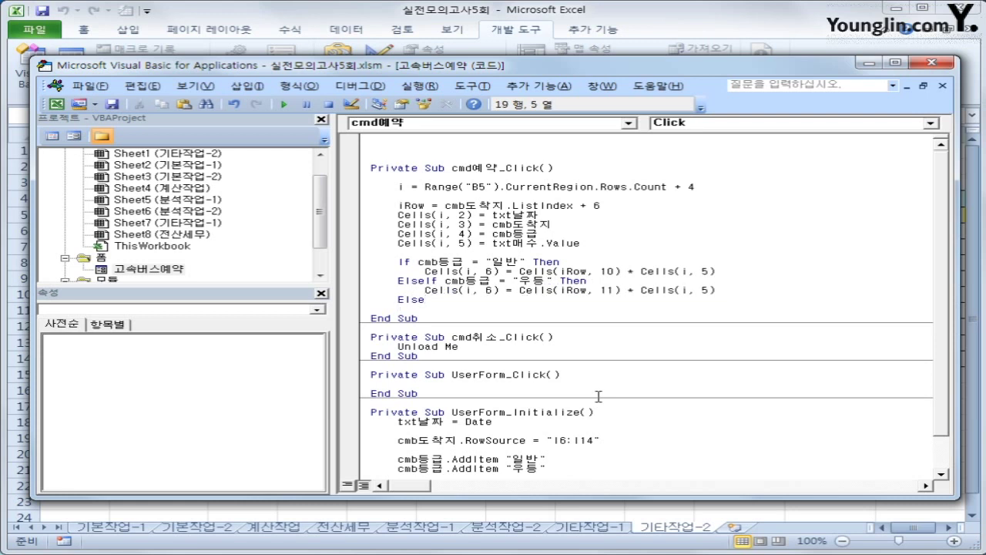
{"action": "key", "text": "ctrl+v"}
Change the Else fare line to use Cells(iRow, 12) and close the conditional block with End If
{"action": "key", "text": "Left"}
{"action": "key", "text": "Left"}
{"action": "key", "text": "Left"}
{"action": "key", "text": "Left"}
{"action": "key", "text": "Left"}
{"action": "key", "text": "Left"}
{"action": "key", "text": "Left"}
{"action": "key", "text": "Left"}
{"action": "key", "text": "Left"}
{"action": "key", "text": "Left"}
{"action": "key", "text": "Left"}
{"action": "key", "text": "Left"}
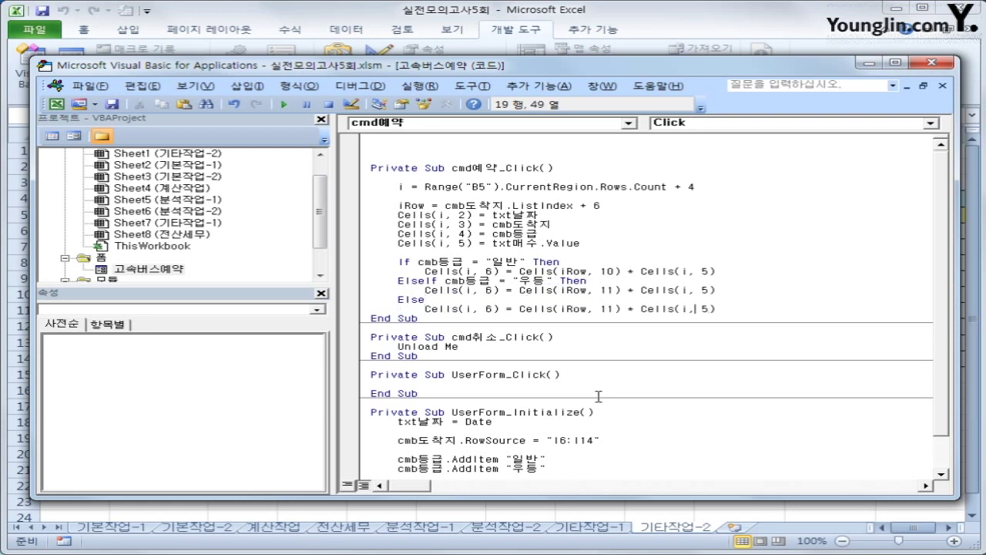
{"action": "key", "text": "Delete"}
{"action": "type", "text": "2"}
{"action": "key", "text": "Return"}
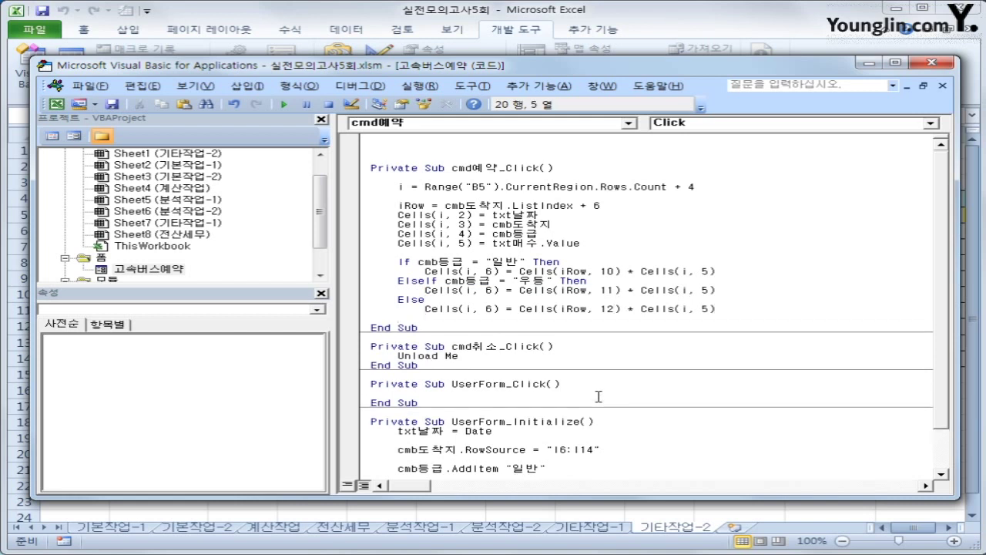
{"action": "type", "text": "end if"}
{"action": "key", "text": "Return"}
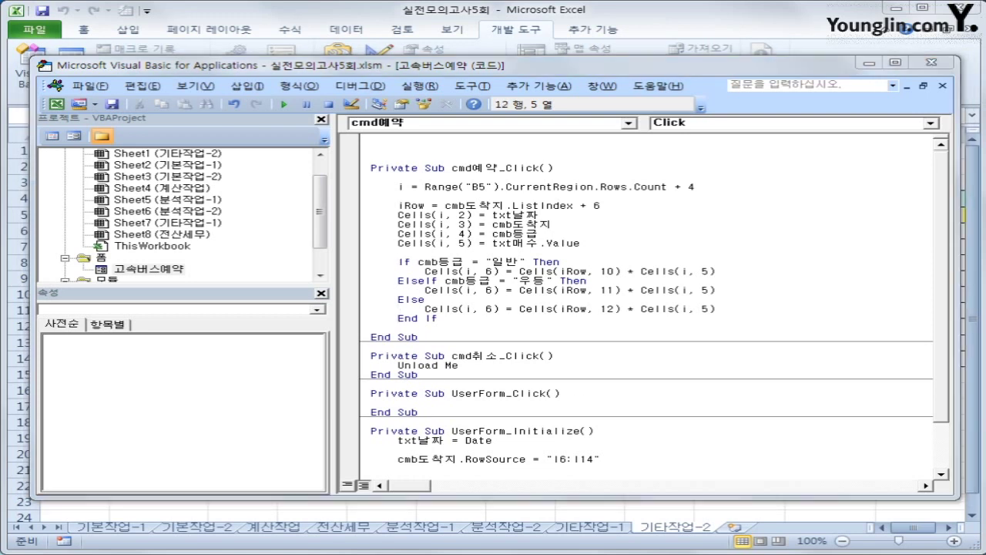
{"action": "mouse_move", "coordinate": [385, 199]}
{"action": "left_mouse_down"}
{"action": "mouse_move", "coordinate": [570, 219]}
{"action": "mouse_move", "coordinate": [712, 195]}
{"action": "left_mouse_up"}
{"action": "key", "text": "Escape"}
{"action": "left_click_drag", "start_coordinate": [389, 191], "coordinate": [712, 196]}
{"action": "left_click_drag", "start_coordinate": [396, 208], "coordinate": [609, 215]}
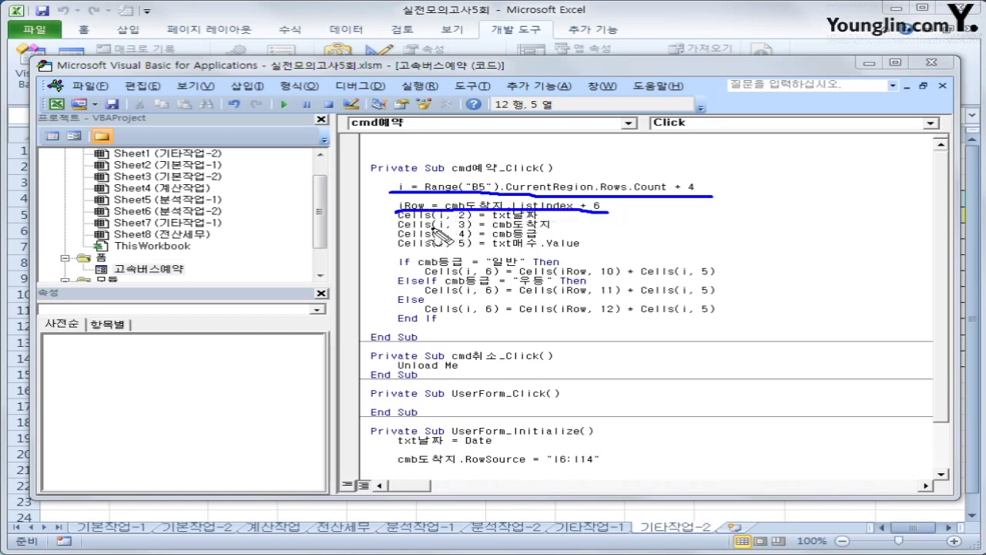
{"action": "mouse_move", "coordinate": [500, 223]}
{"action": "left_mouse_down"}
{"action": "mouse_move", "coordinate": [458, 221]}
{"action": "mouse_move", "coordinate": [451, 199]}
{"action": "mouse_move", "coordinate": [502, 202]}
{"action": "mouse_move", "coordinate": [504, 219]}
{"action": "left_mouse_up"}
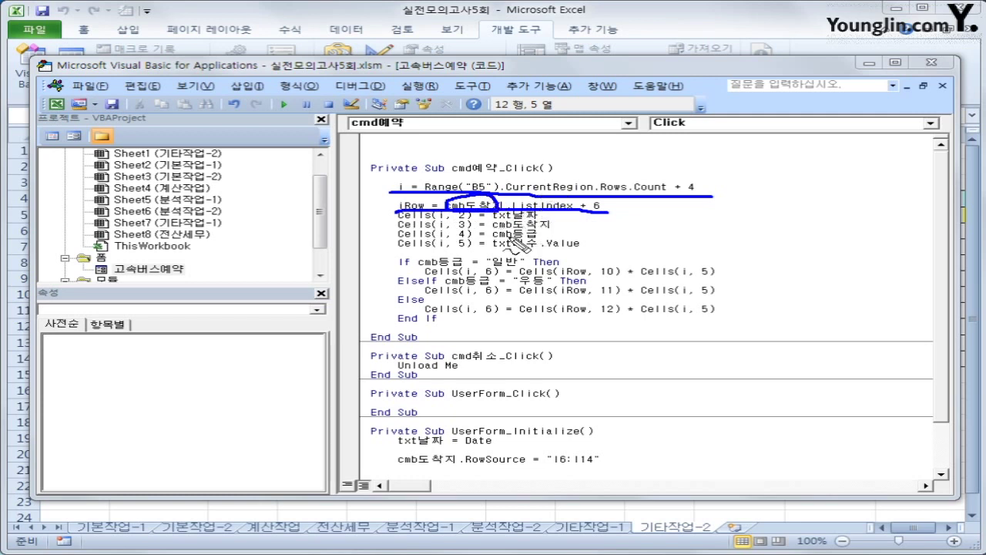
{"action": "mouse_move", "coordinate": [610, 215]}
{"action": "left_mouse_down"}
{"action": "mouse_move", "coordinate": [580, 217]}
{"action": "mouse_move", "coordinate": [589, 198]}
{"action": "mouse_move", "coordinate": [609, 216]}
{"action": "left_mouse_up"}
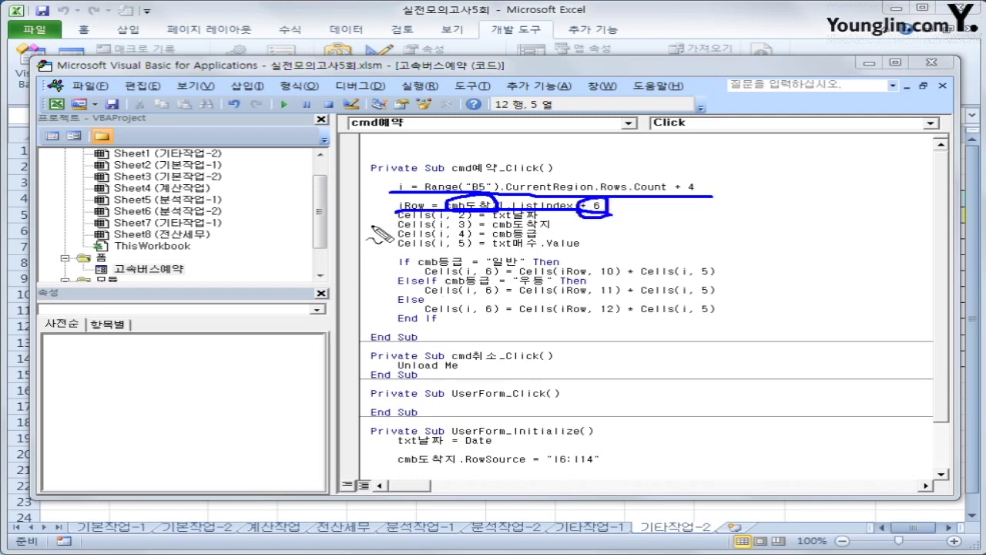
{"action": "mouse_move", "coordinate": [379, 215]}
{"action": "left_mouse_down"}
{"action": "mouse_move", "coordinate": [380, 248]}
{"action": "mouse_move", "coordinate": [399, 259]}
{"action": "left_mouse_up"}
{"action": "key", "text": "ctrl+z"}
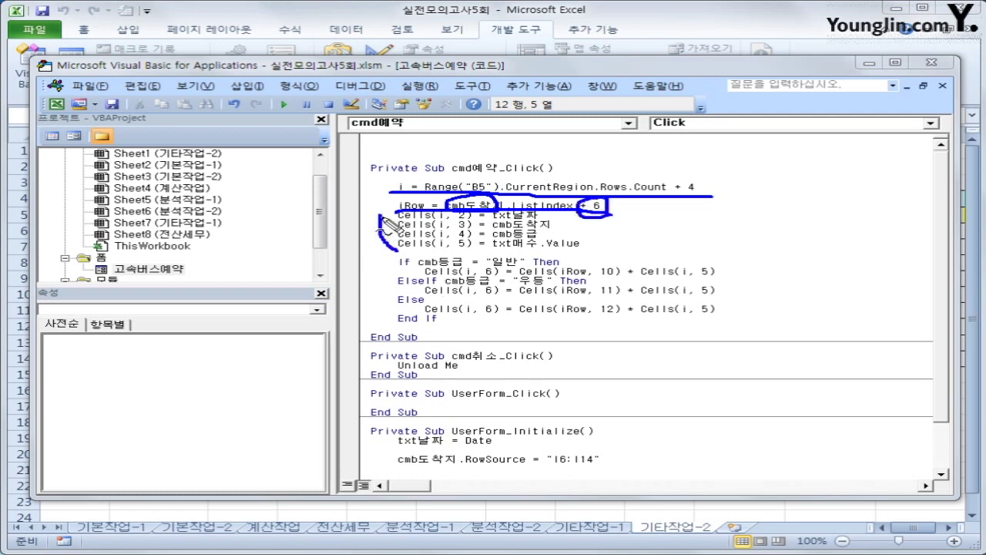
{"action": "left_click_drag", "start_coordinate": [374, 222], "coordinate": [398, 248]}
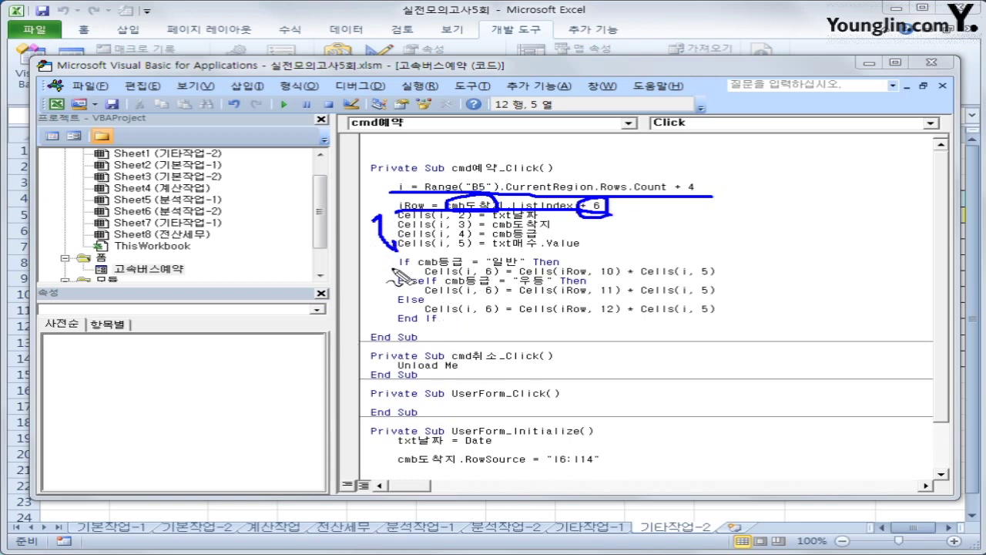
{"action": "mouse_move", "coordinate": [394, 264]}
{"action": "left_mouse_down"}
{"action": "mouse_move", "coordinate": [385, 317]}
{"action": "mouse_move", "coordinate": [396, 322]}
{"action": "left_mouse_up"}
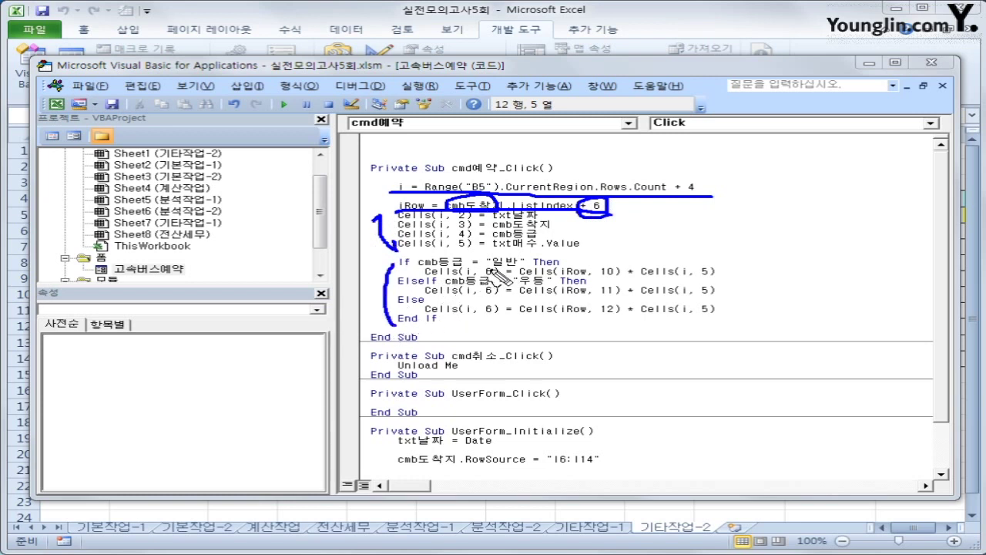
{"action": "mouse_move", "coordinate": [487, 268]}
{"action": "left_mouse_down"}
{"action": "mouse_move", "coordinate": [519, 267]}
{"action": "mouse_move", "coordinate": [545, 285]}
{"action": "left_mouse_up"}
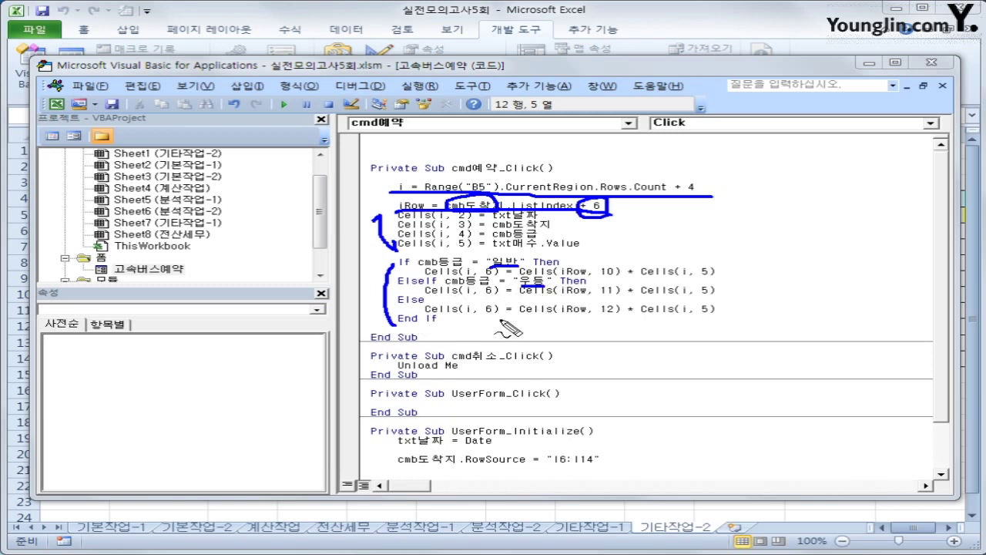
{"action": "mouse_move", "coordinate": [616, 271]}
{"action": "left_mouse_down"}
{"action": "mouse_move", "coordinate": [584, 278]}
{"action": "mouse_move", "coordinate": [621, 270]}
{"action": "mouse_move", "coordinate": [697, 278]}
{"action": "left_mouse_up"}
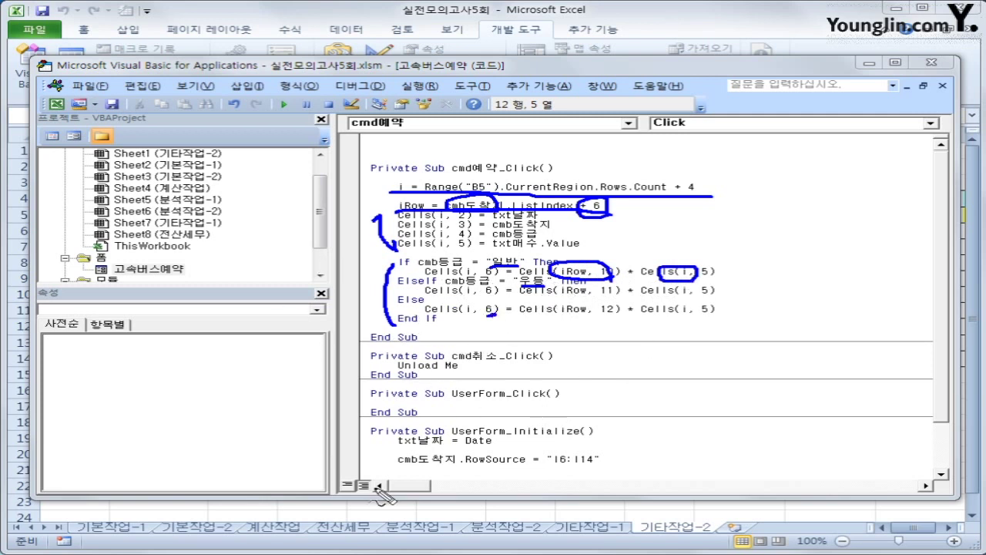
{"action": "key", "text": "Escape"}
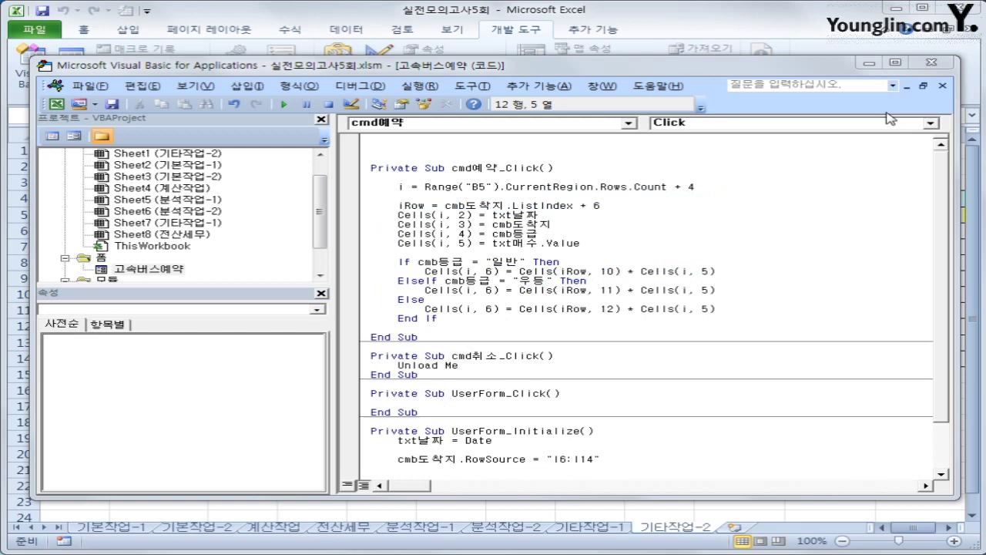
Close the code editor and open the booking form from 고속버스예약하기 on the sheet, placing it clear of 표1's first rows
{"action": "left_click", "coordinate": [931, 61]}
{"action": "left_click", "coordinate": [423, 174]}
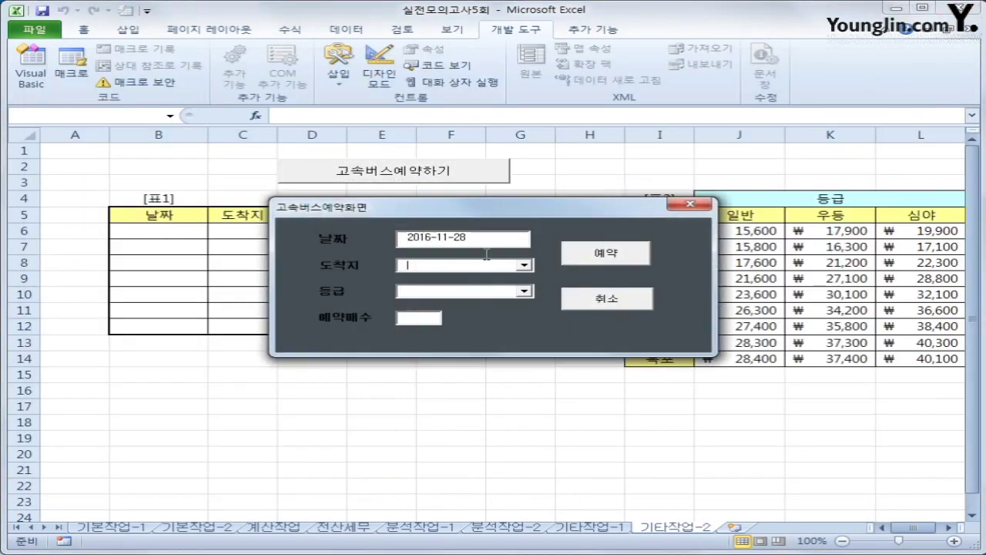
{"action": "left_click_drag", "start_coordinate": [495, 216], "coordinate": [459, 279]}
Submit a test booking with 도착지 광명, 등급 일반 and 예약매수 2, and close the booking form
{"action": "left_click", "coordinate": [677, 274]}
{"action": "left_click", "coordinate": [621, 286]}
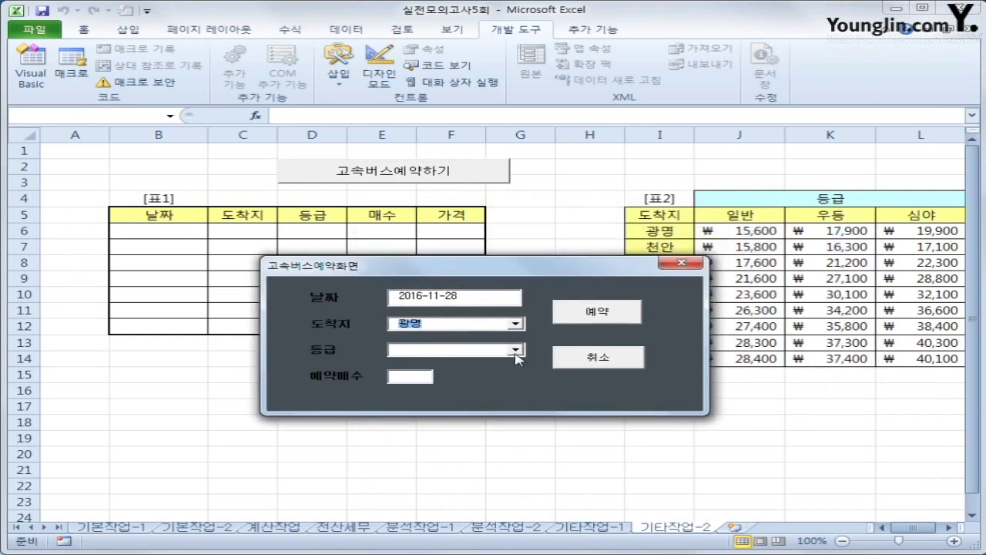
{"action": "left_click", "coordinate": [515, 349]}
{"action": "left_click", "coordinate": [416, 359]}
{"action": "left_click", "coordinate": [415, 376]}
{"action": "left_click", "coordinate": [605, 310]}
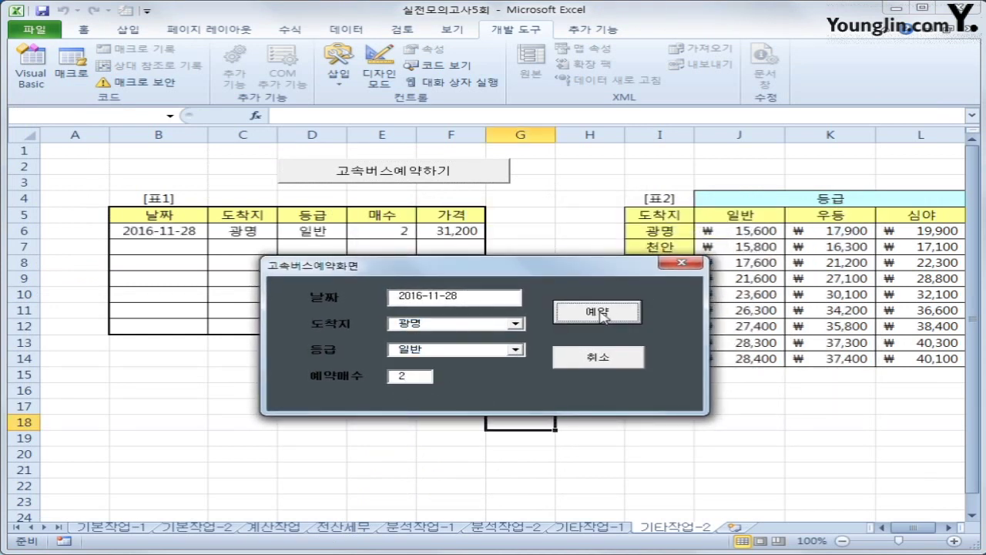
{"action": "left_click_drag", "start_coordinate": [504, 272], "coordinate": [445, 301]}
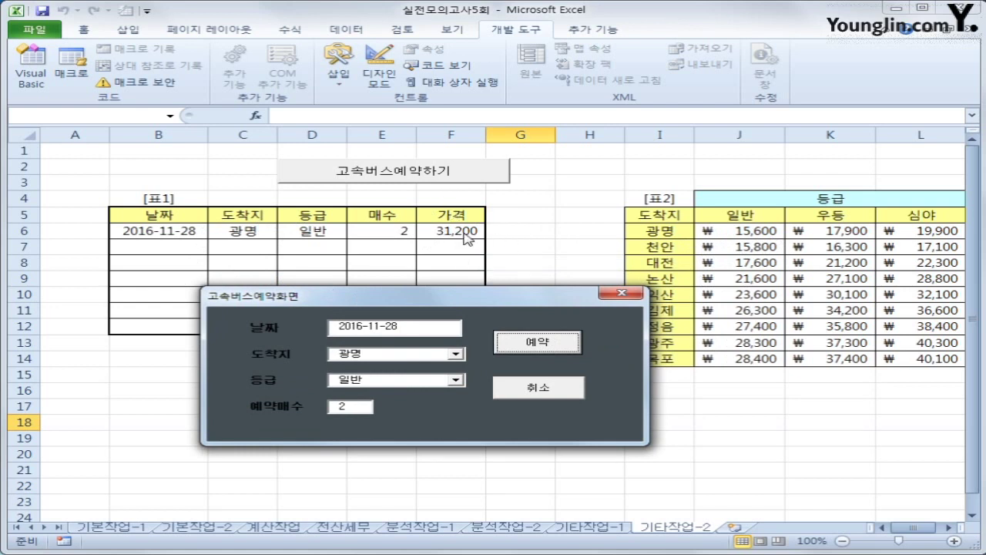
{"action": "left_click", "coordinate": [617, 293]}
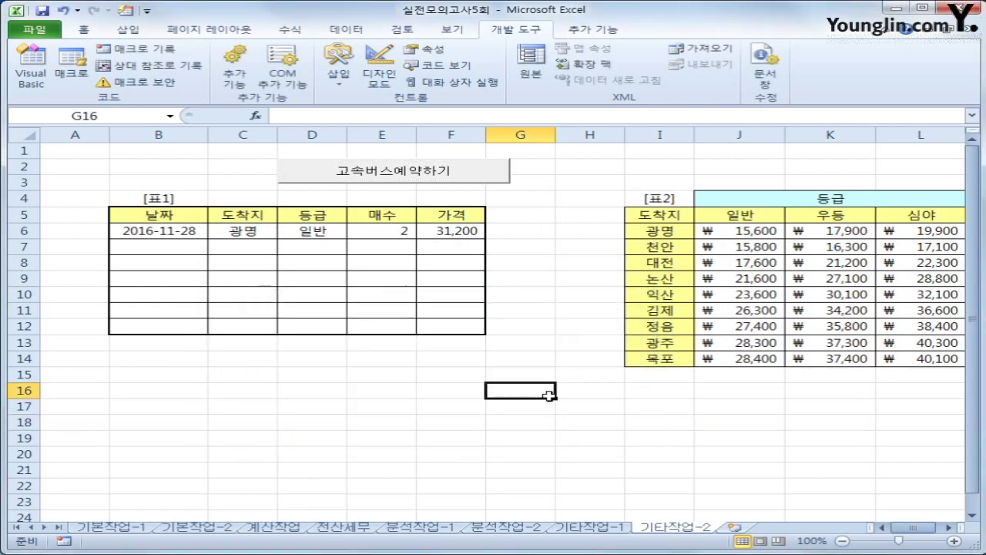